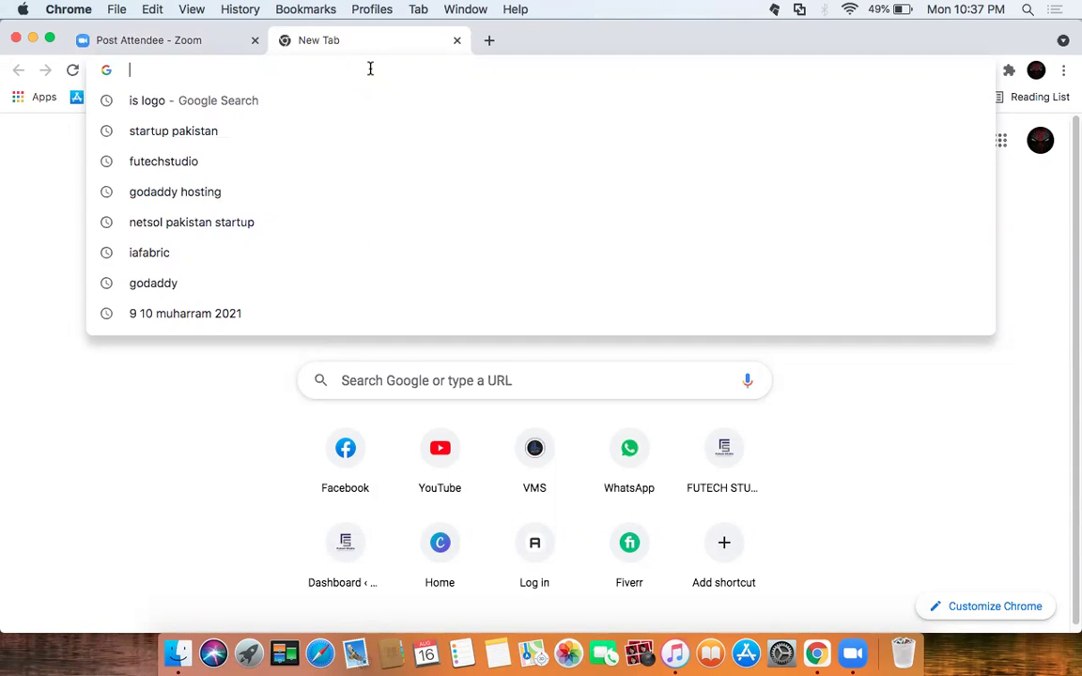
# Step: Load futechstudio.com/cpanel in Chrome, accepting the address-bar autocomplete suggestions
pyautogui.write('futechstudio.com')
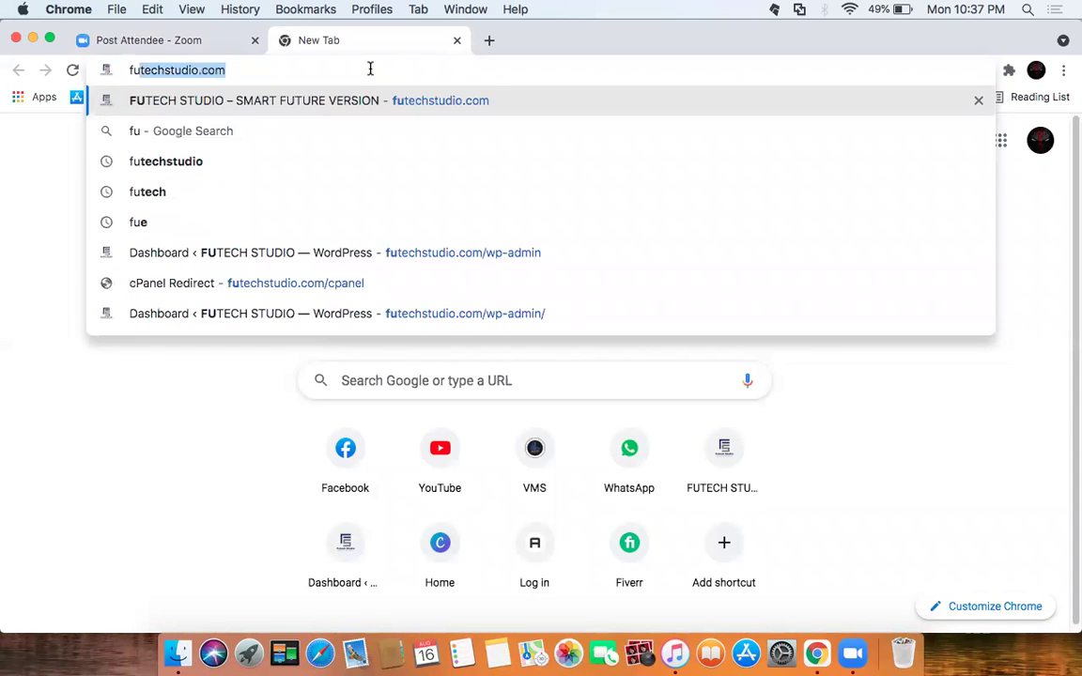
pyautogui.press('Right')
pyautogui.write('/')
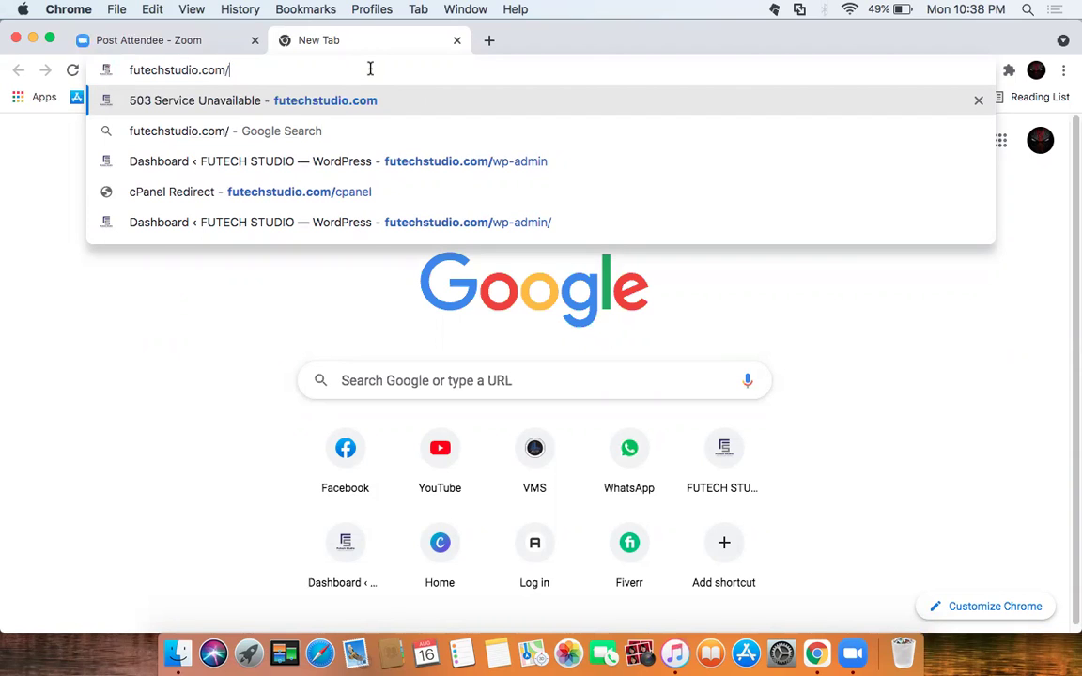
pyautogui.write('c')
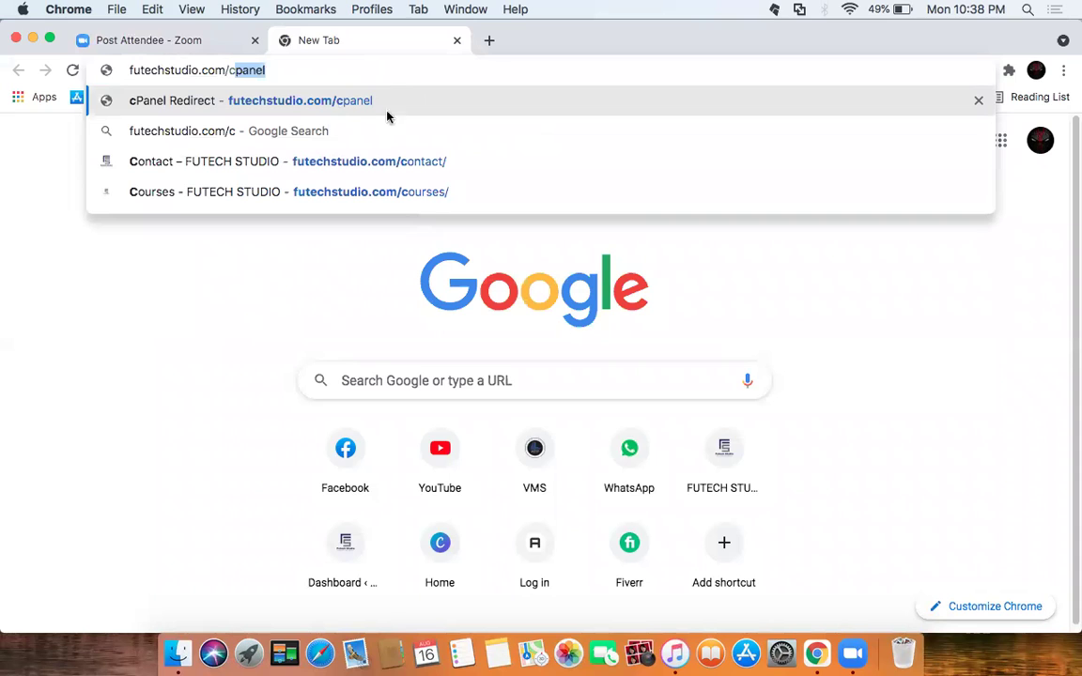
pyautogui.press('Right')
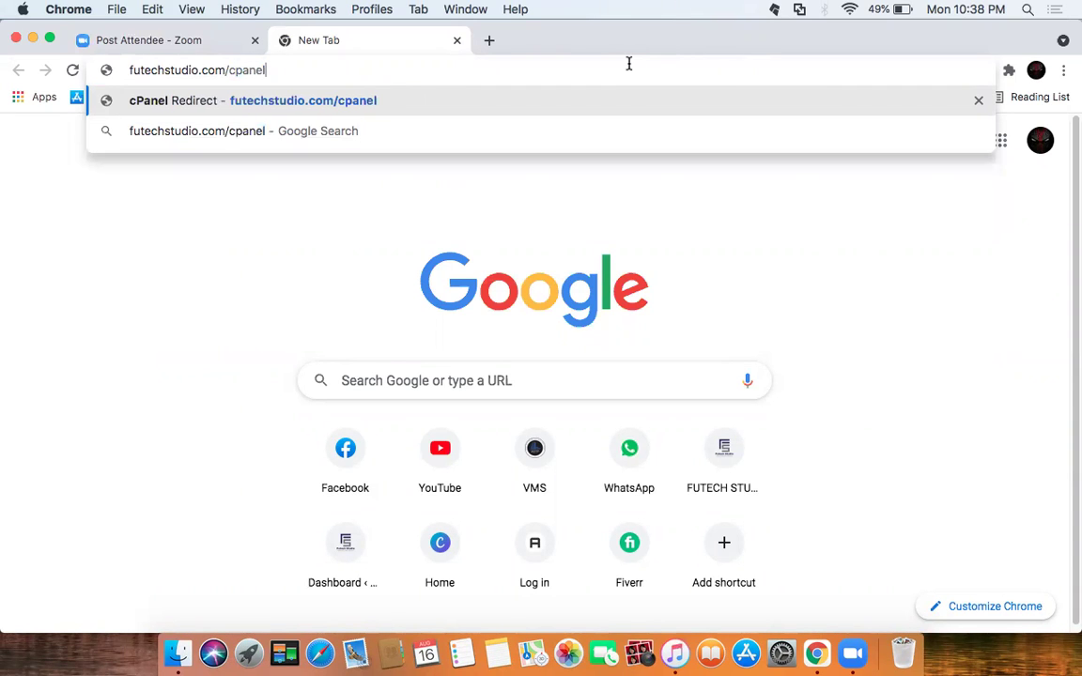
pyautogui.press('Return')
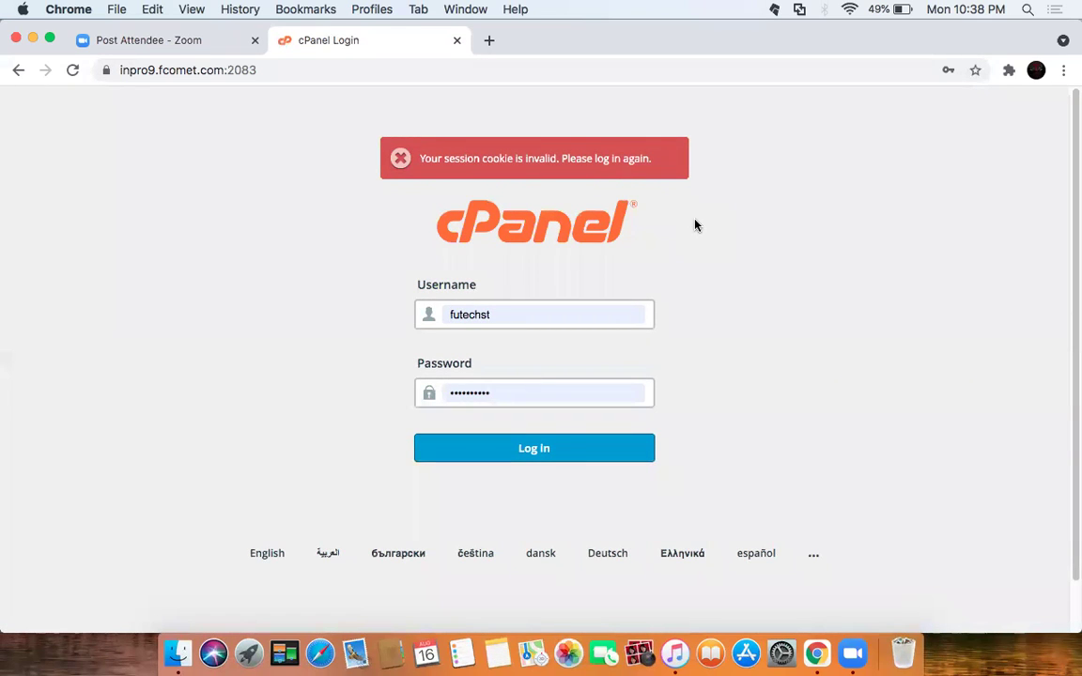
# Step: Log in to cPanel with the saved, pre-filled credentials
pyautogui.click(553, 450)
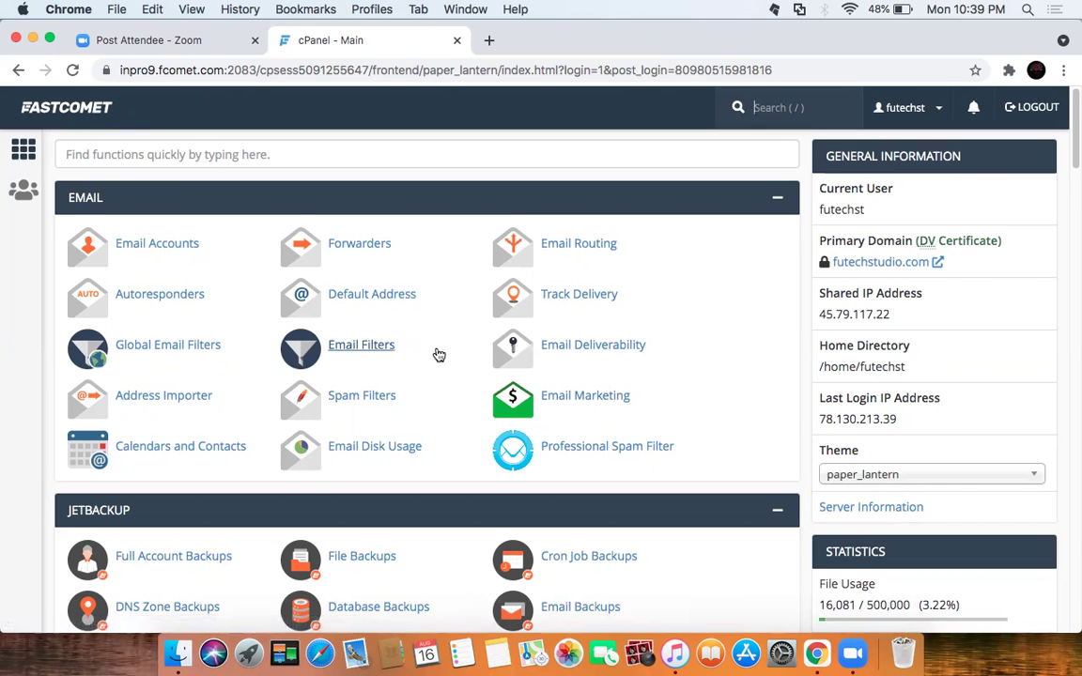
# Step: Open the Domains page listing futechstudio.com and vorolay.com
pyautogui.scroll(-2, 439, 354)
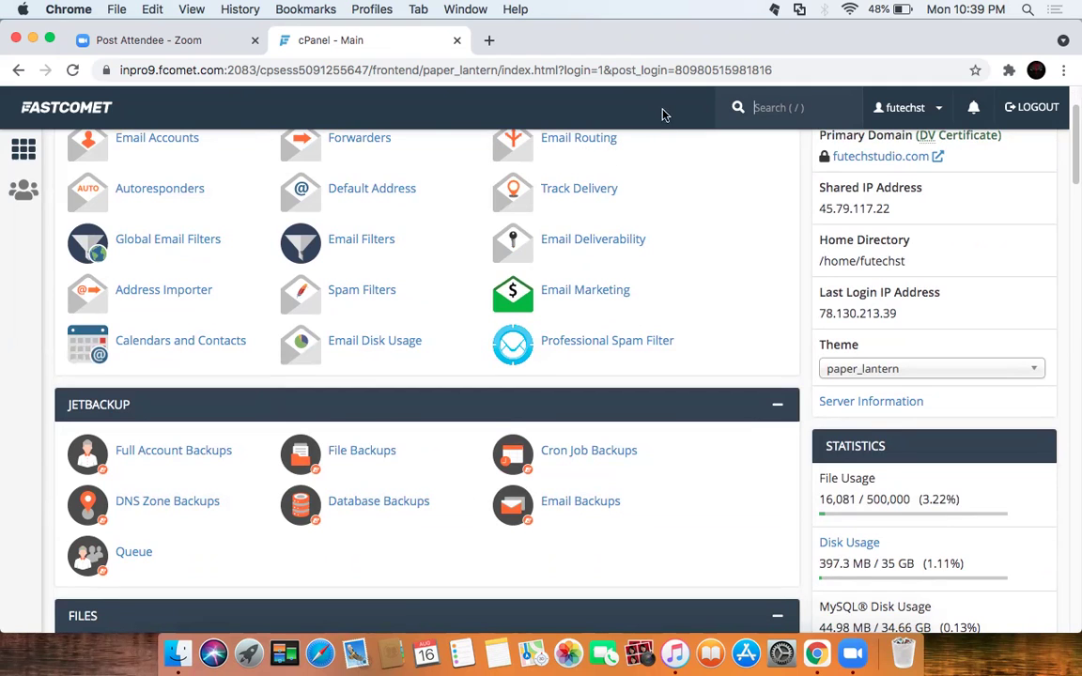
pyautogui.scroll(-1, 420, 432)
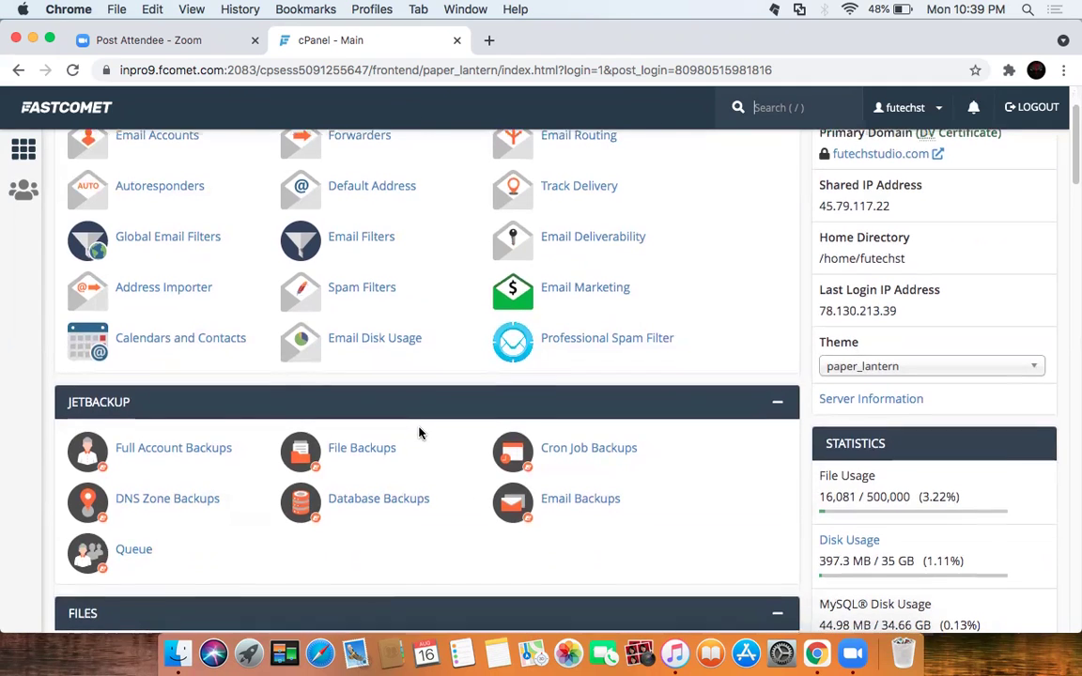
pyautogui.scroll(-8, 420, 432)
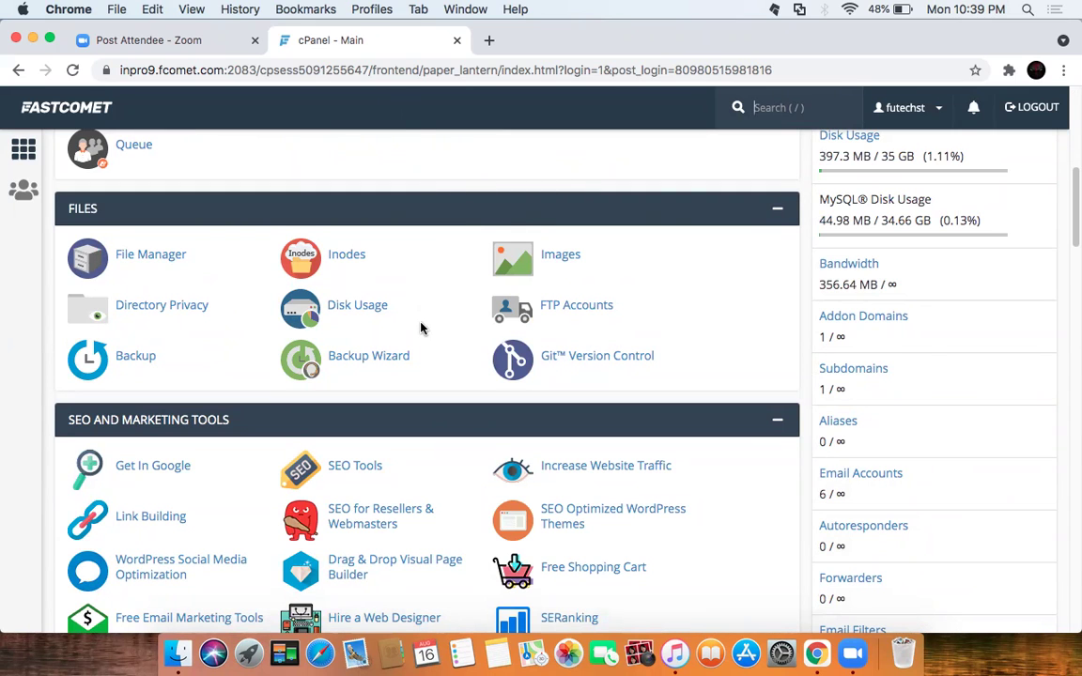
pyautogui.scroll(-3, 414, 338)
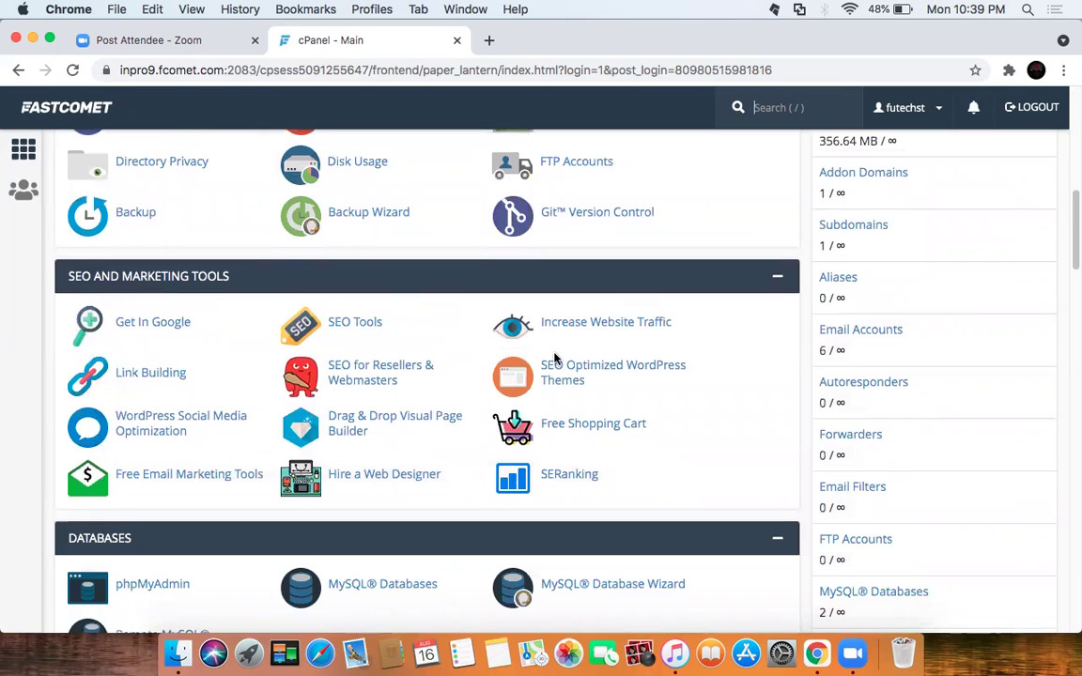
pyautogui.scroll(-5, 448, 390)
pyautogui.scroll(-1, 451, 388)
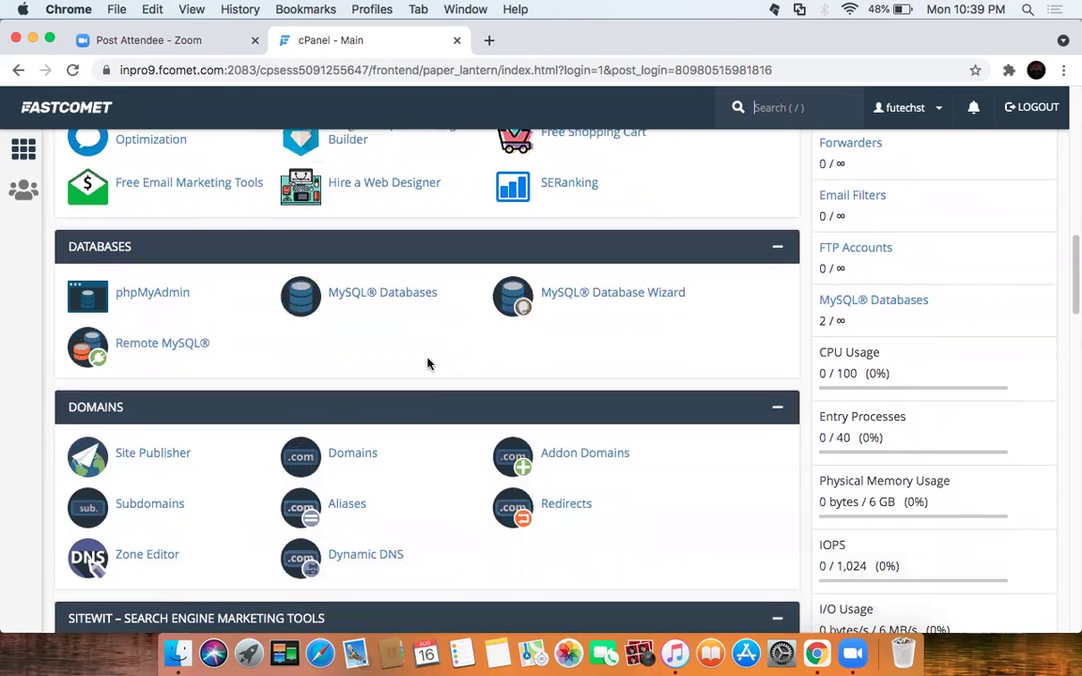
pyautogui.scroll(-2, 354, 470)
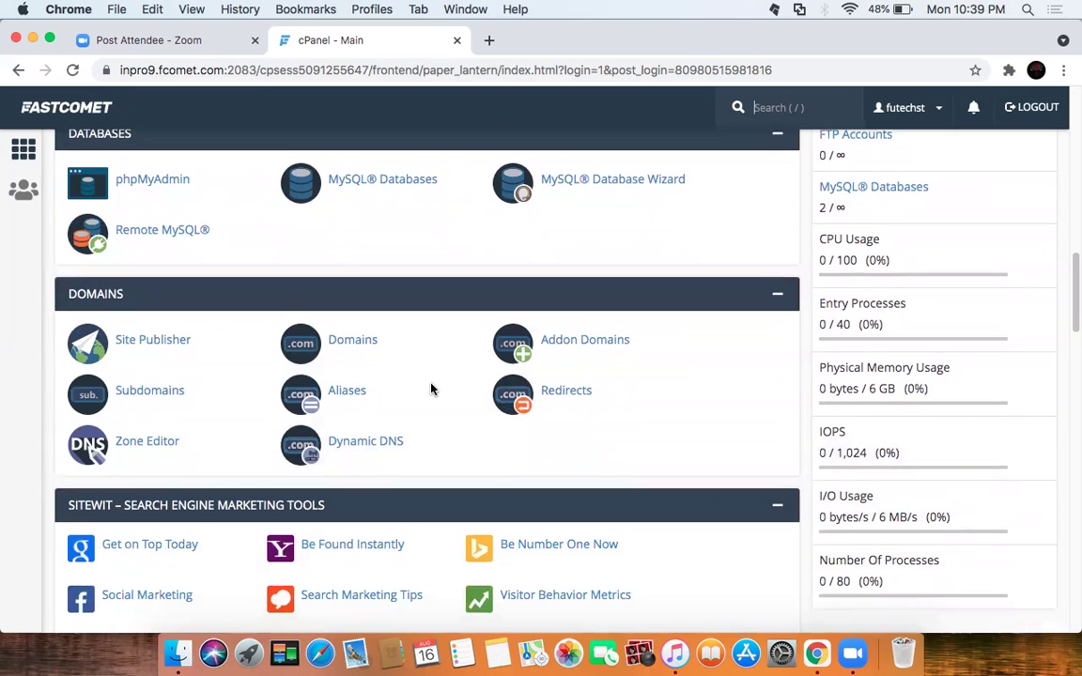
pyautogui.click(345, 343)
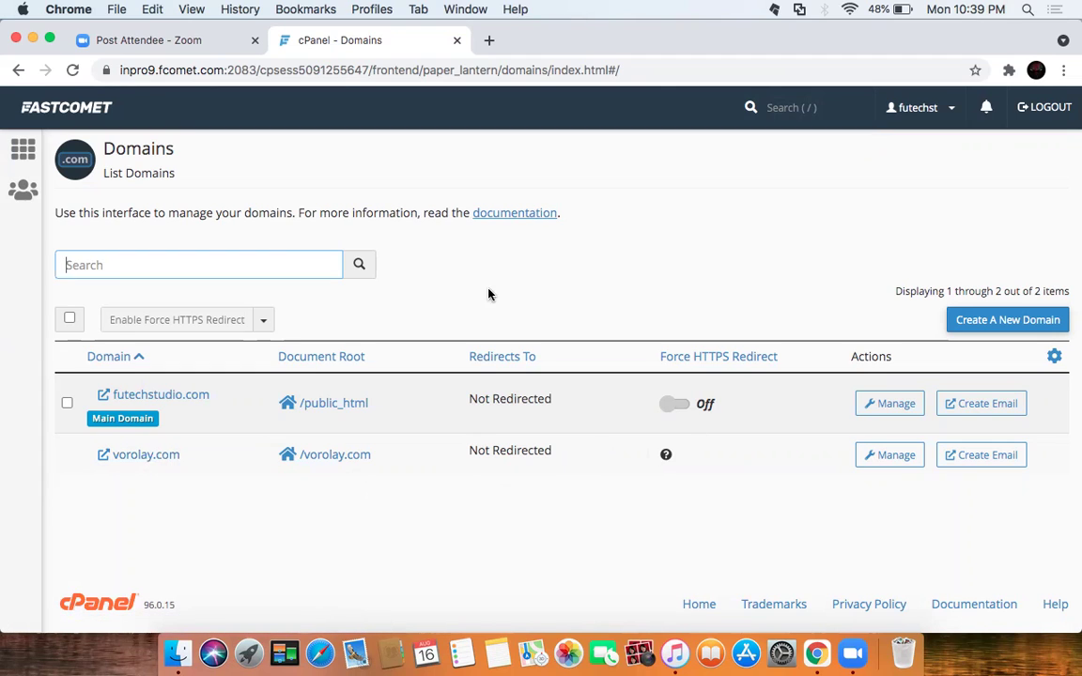
# Step: Start a new domain, then cancel back to the Domains list and the cPanel dashboard
pyautogui.click(1000, 322)
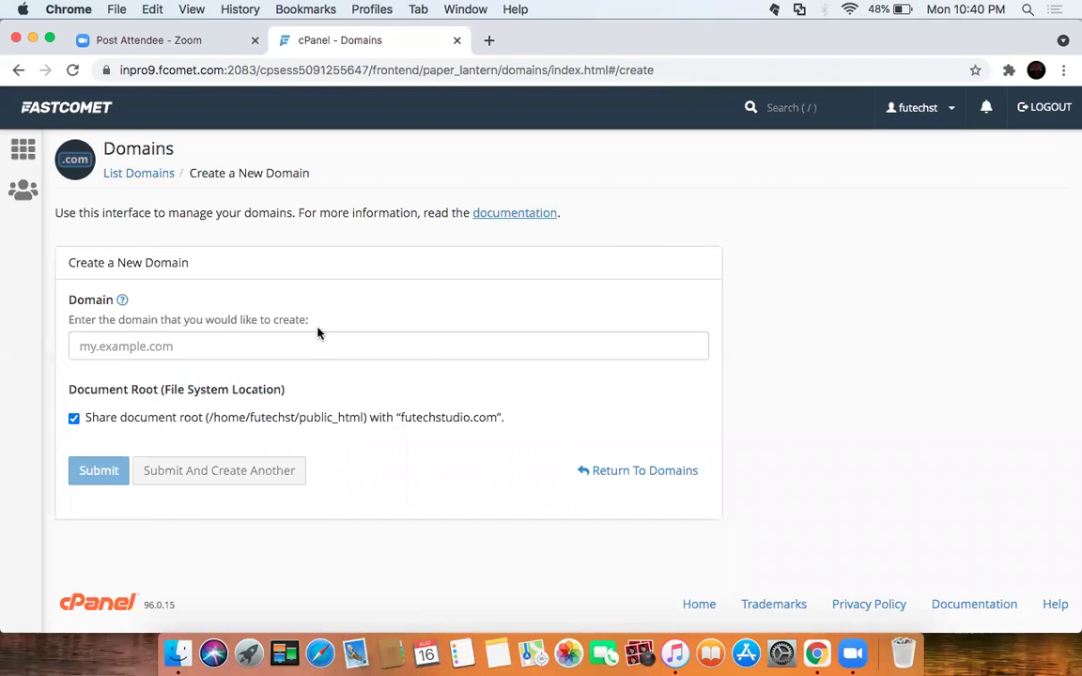
pyautogui.click(299, 346)
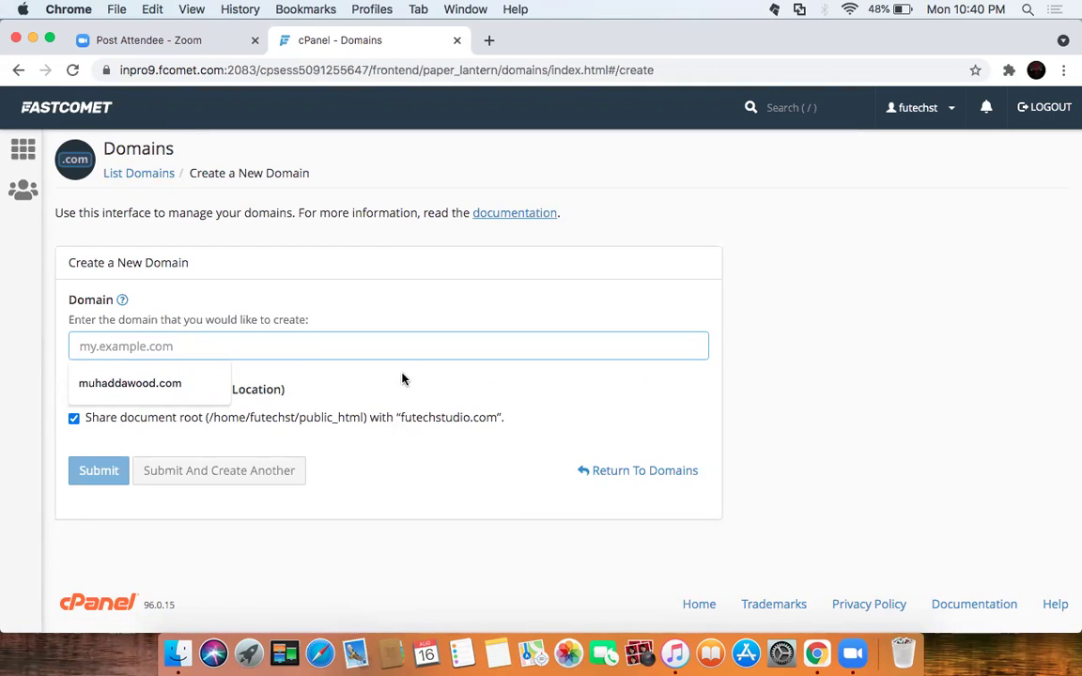
pyautogui.click(606, 473)
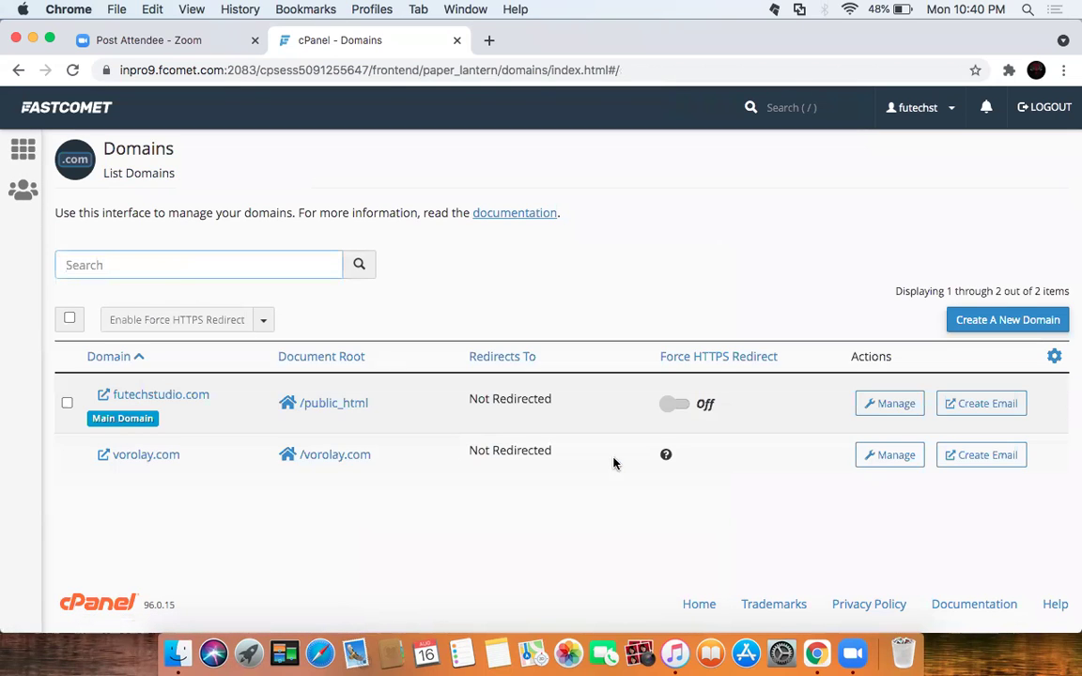
pyautogui.click(23, 156)
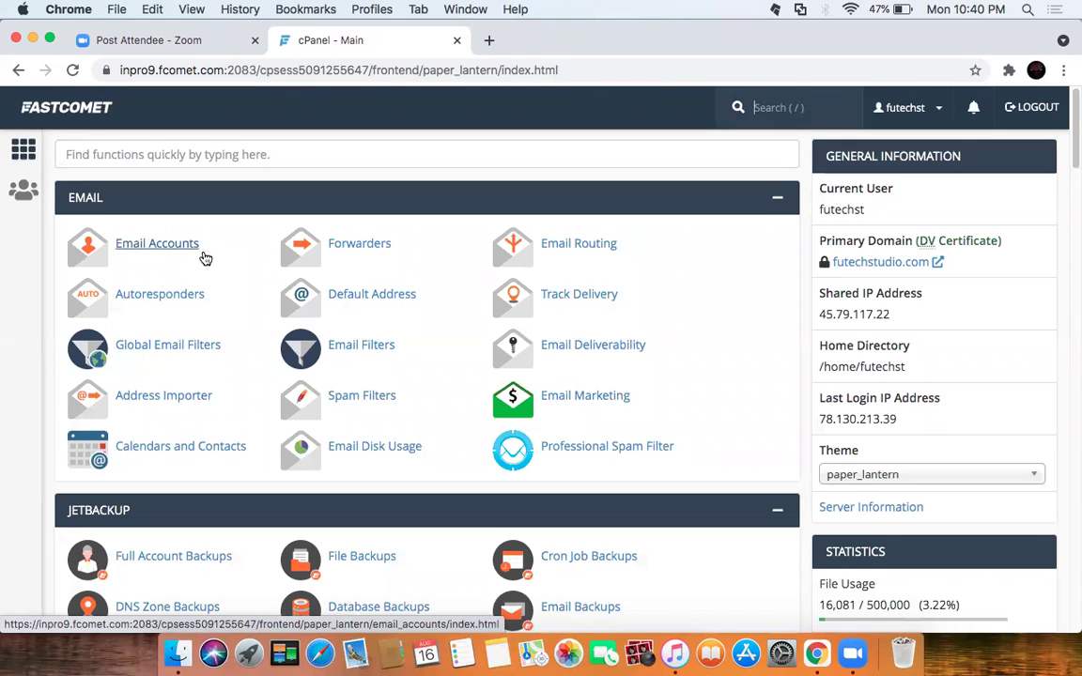
# Step: Open Addon Domains, review the existing vorolay.com entry, and select the New Domain Name field
pyautogui.scroll(-5, 451, 437)
pyautogui.scroll(-6, 480, 427)
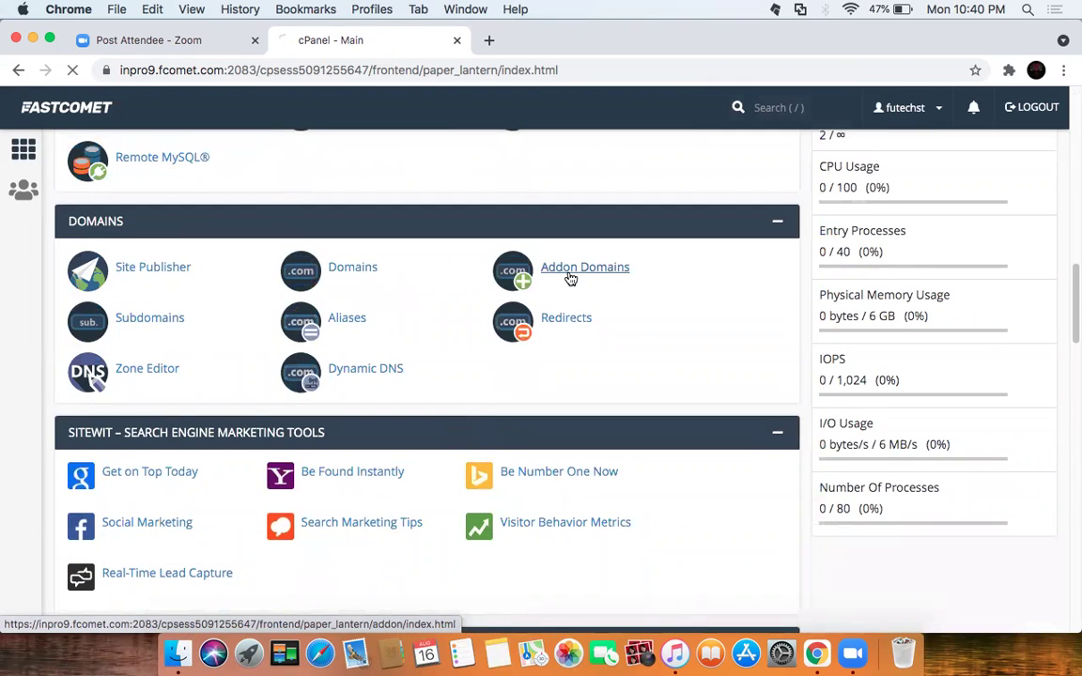
pyautogui.click(571, 280)
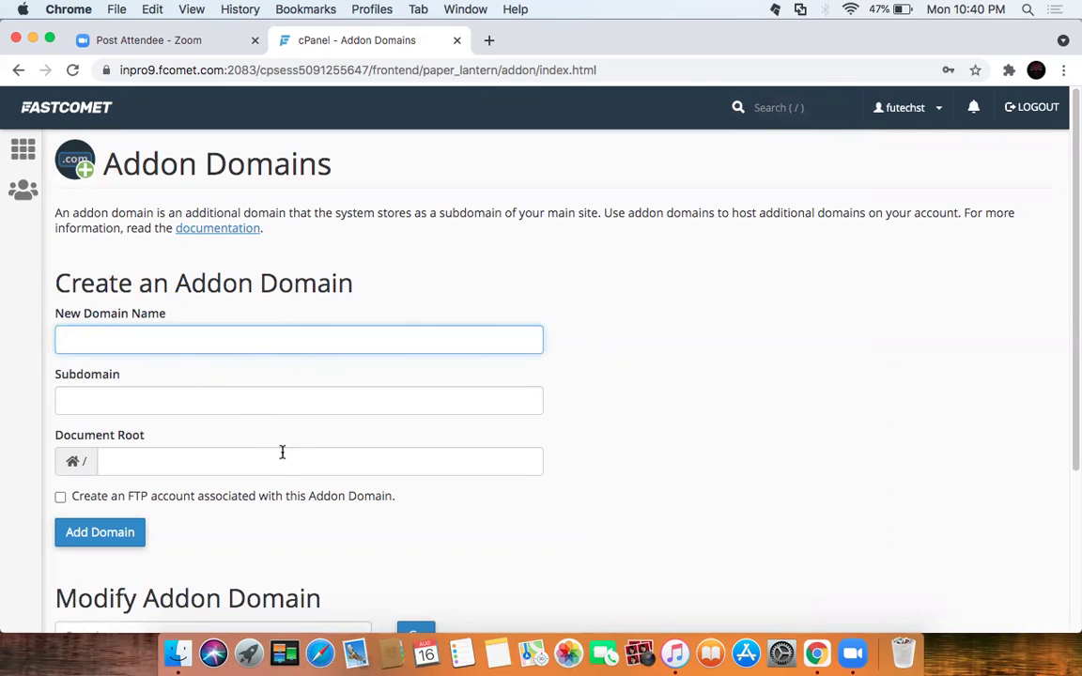
pyautogui.scroll(-1, 283, 452)
pyautogui.scroll(-4, 398, 408)
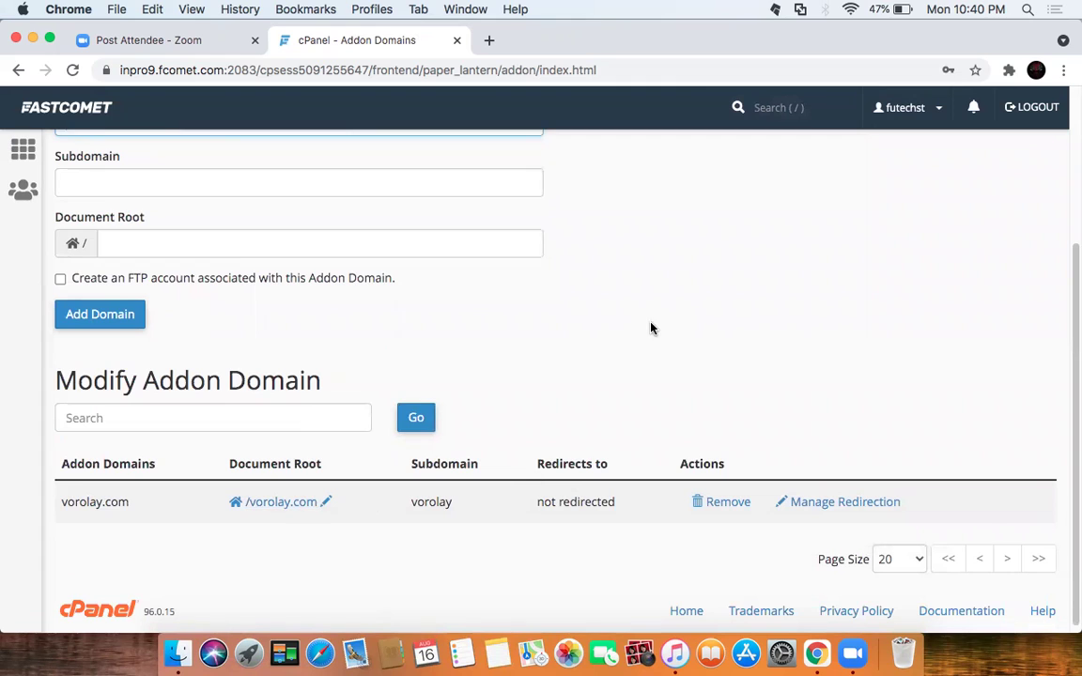
pyautogui.scroll(5, 651, 328)
pyautogui.click(329, 342)
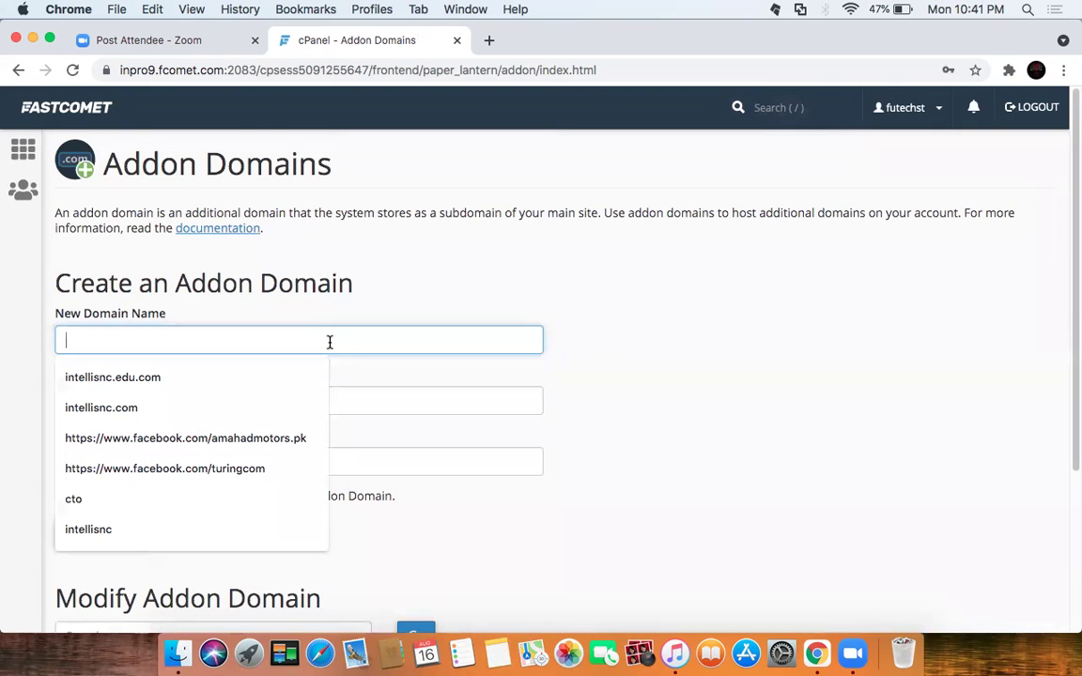
# Step: Enter landedge.org as the addon domain, auto-fill subdomain and document root, and enable an FTP account
pyautogui.write('land')
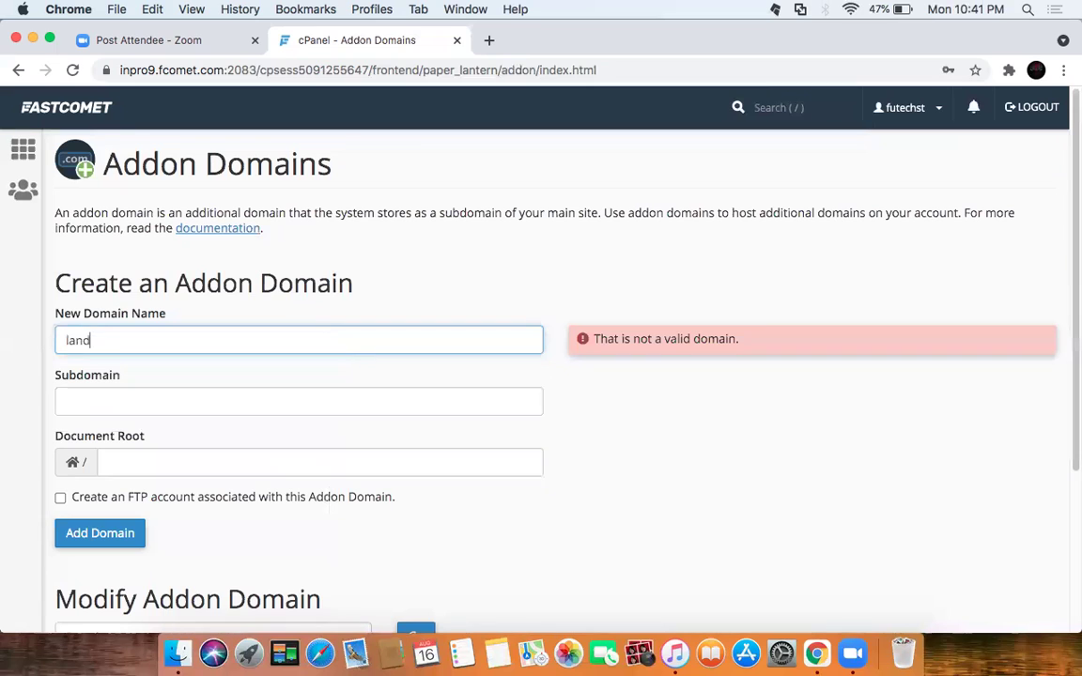
pyautogui.write('edge.org')
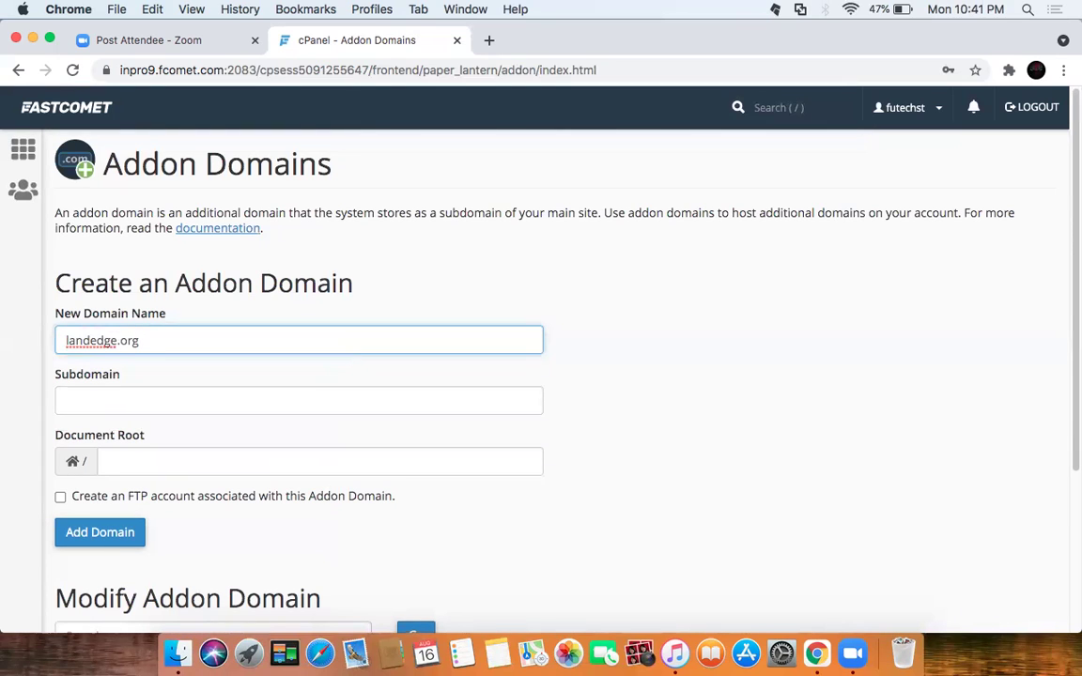
pyautogui.click(316, 399)
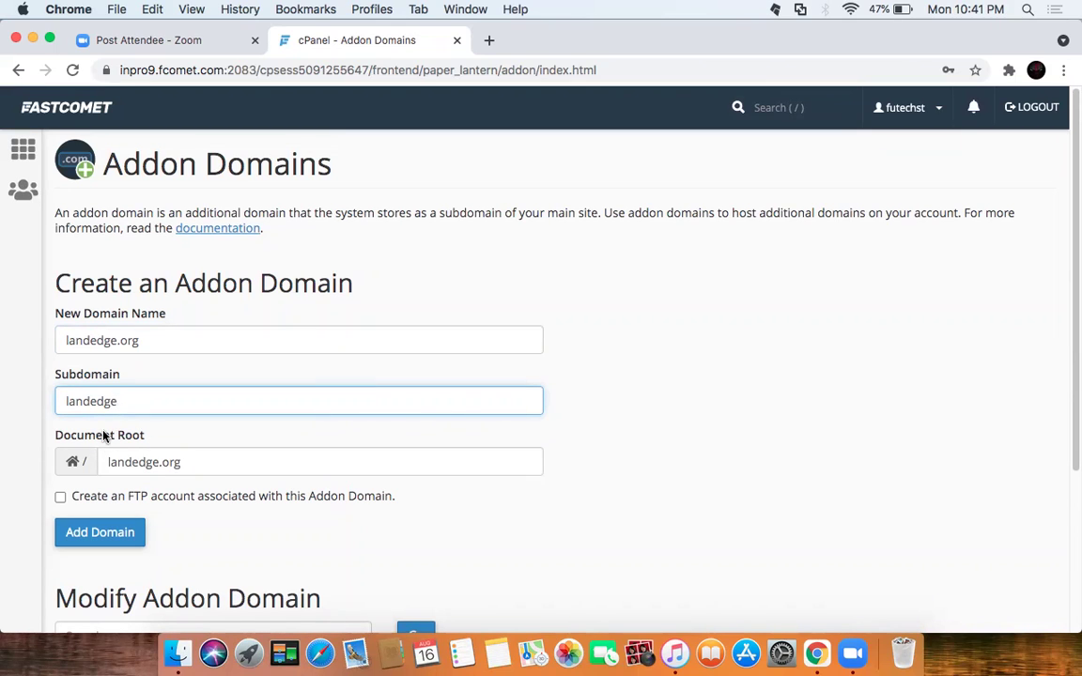
pyautogui.click(60, 497)
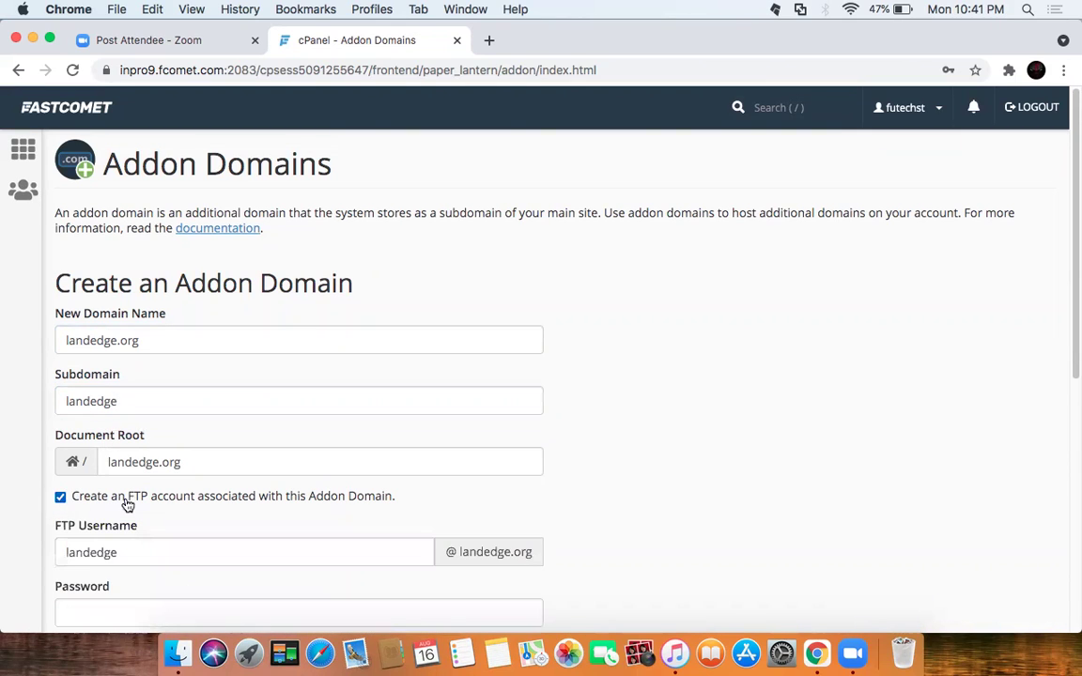
pyautogui.scroll(-3, 541, 502)
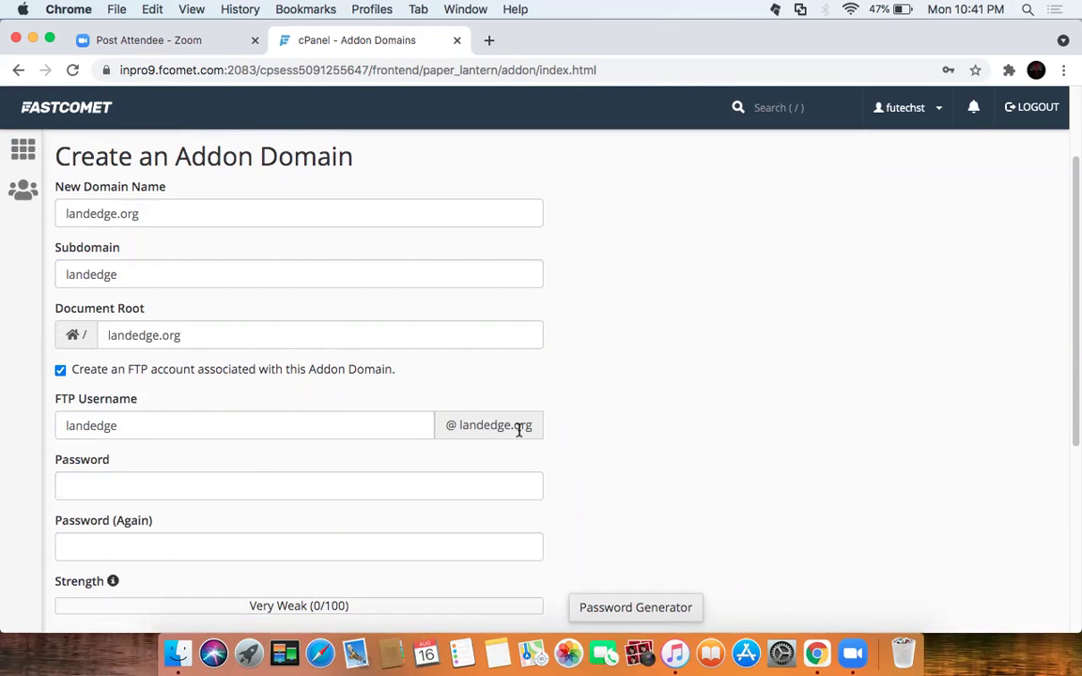
# Step: Enter the FTP account password and its confirmation, retyping the confirmation
pyautogui.scroll(-3, 611, 447)
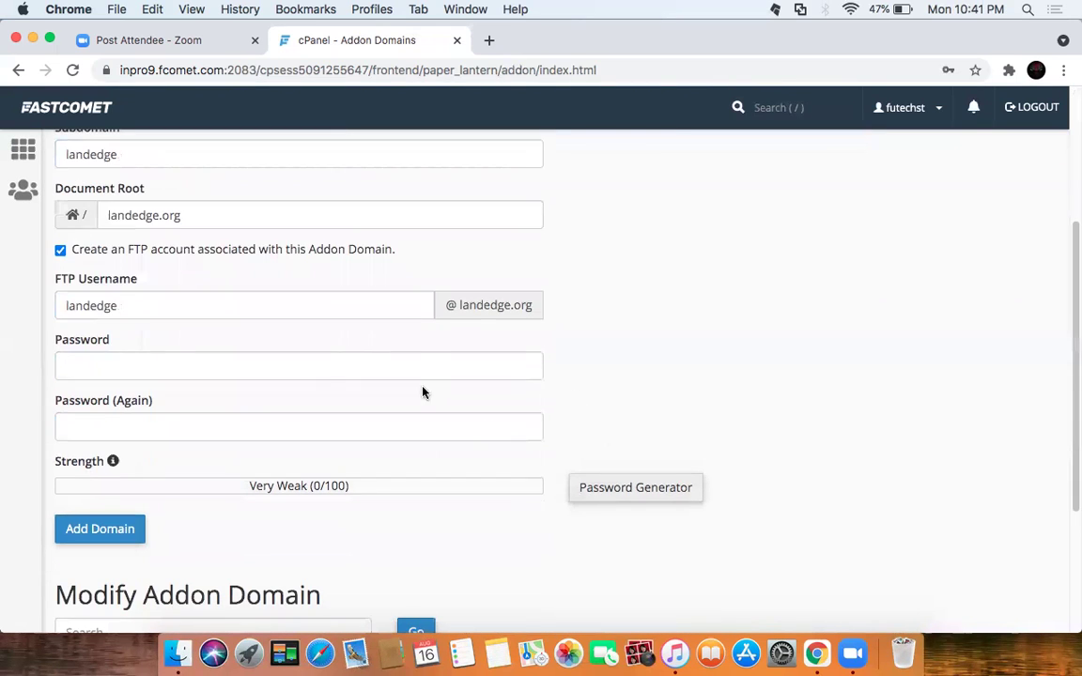
pyautogui.click(425, 368)
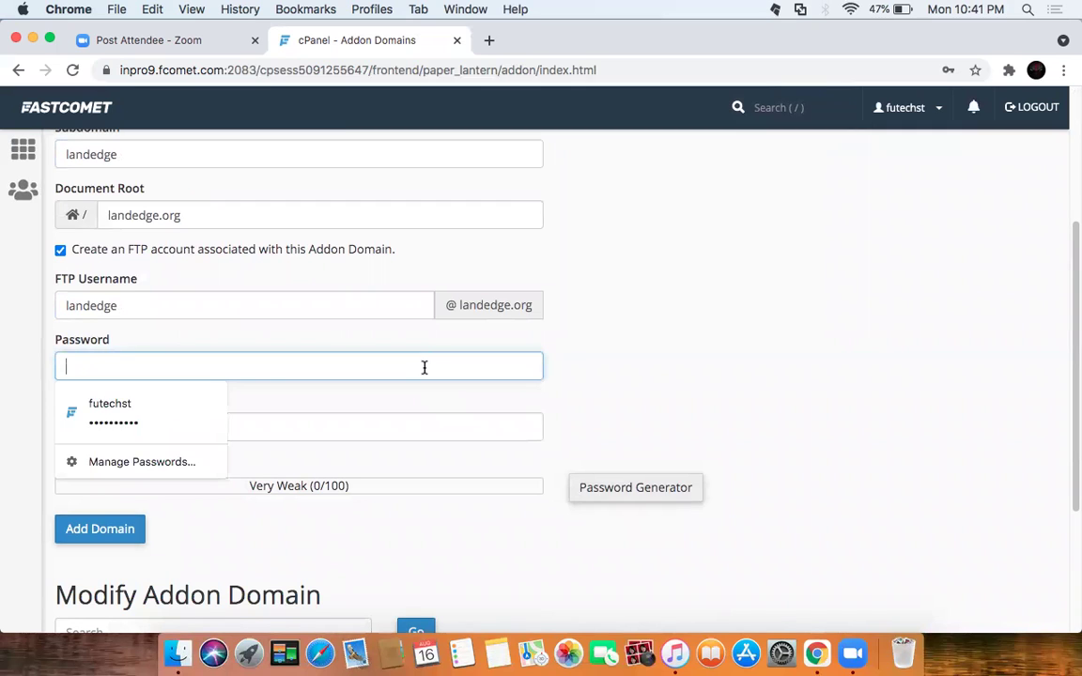
pyautogui.write('a••••')
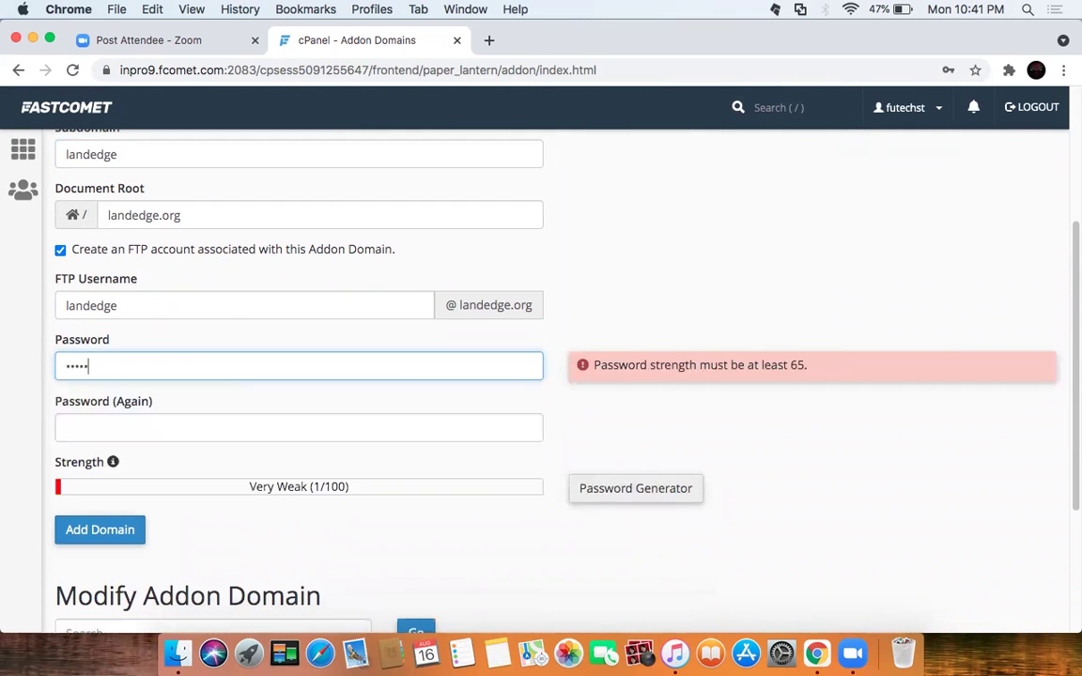
pyautogui.write('•••')
pyautogui.click(329, 428)
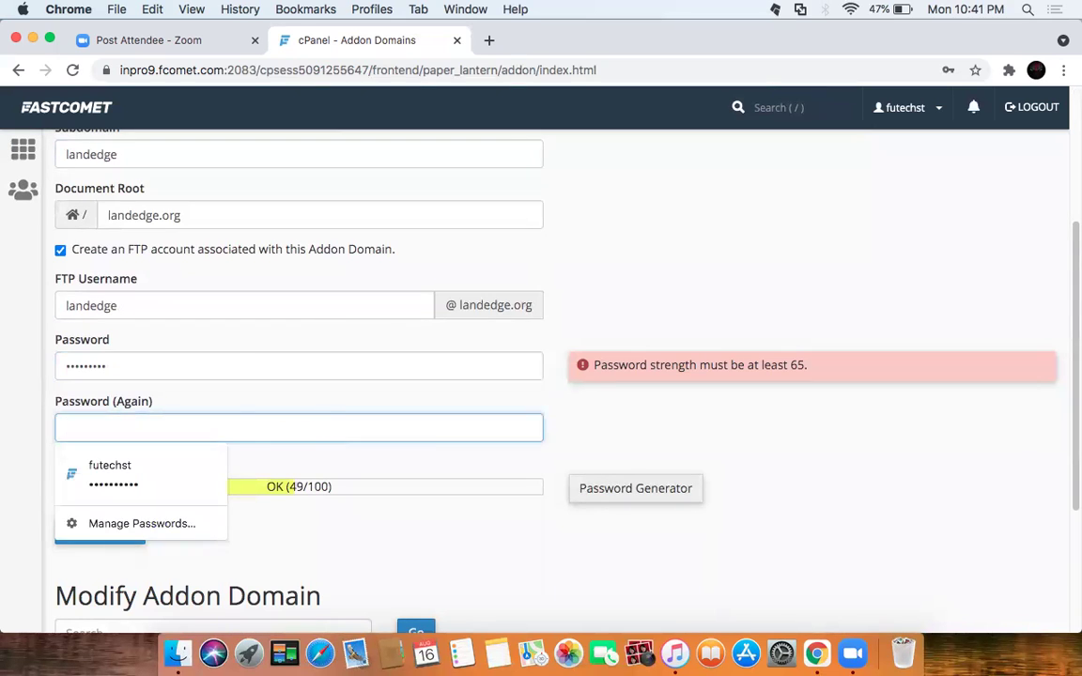
pyautogui.write('•••••••••')
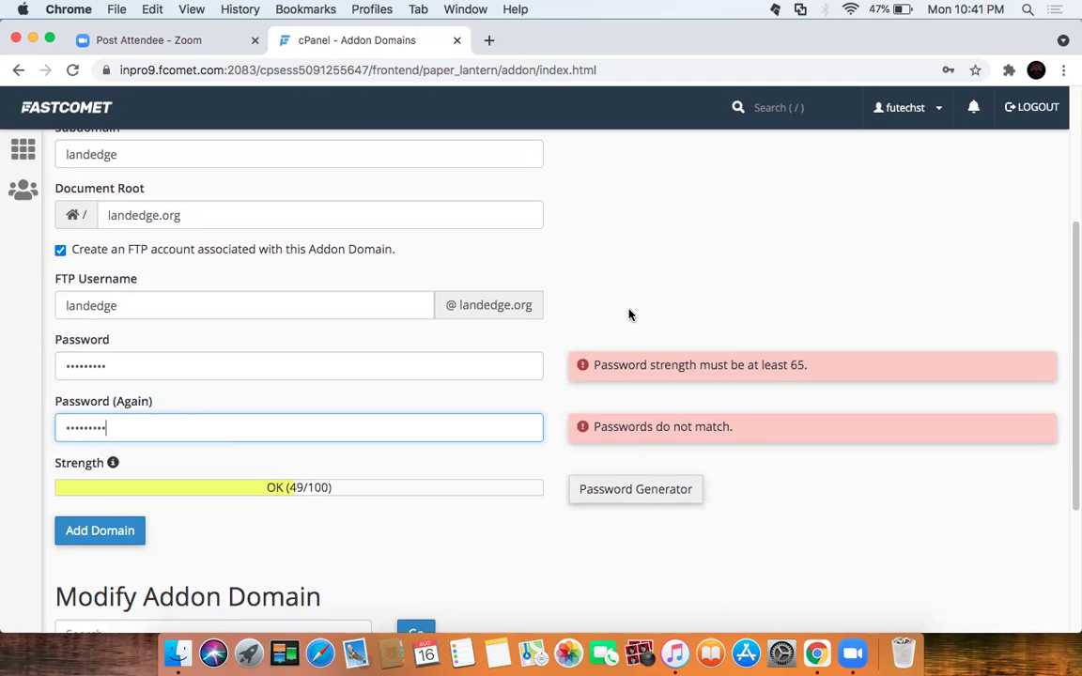
pyautogui.click(595, 336)
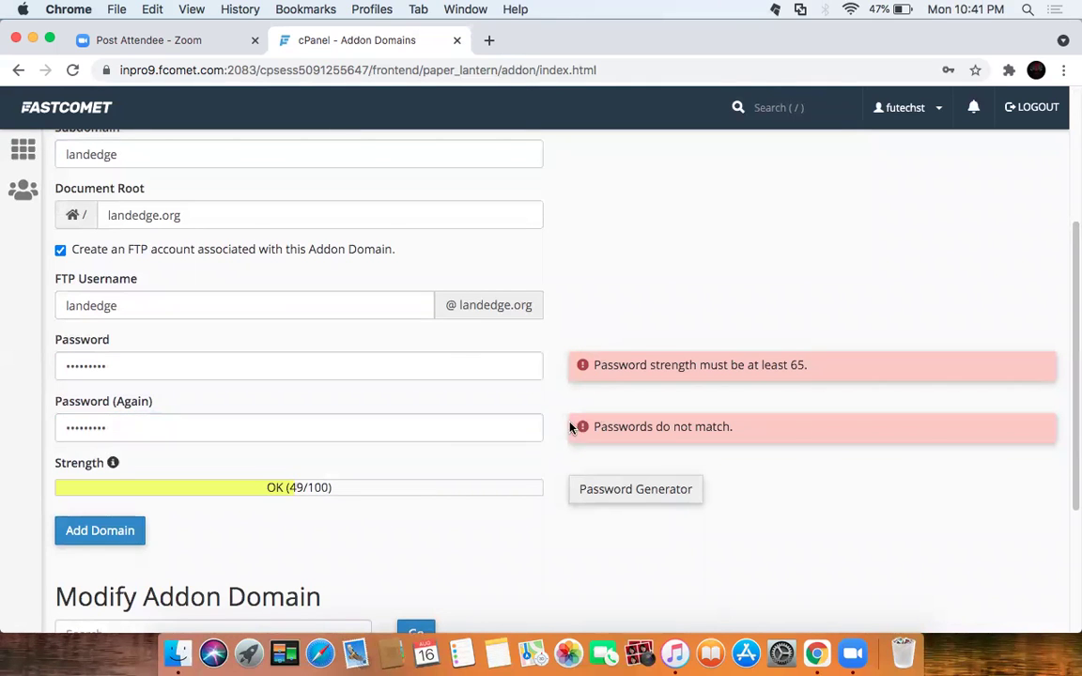
pyautogui.click(379, 430)
pyautogui.press('BackSpace')
pyautogui.press('BackSpace')
pyautogui.press('BackSpace')
pyautogui.press('BackSpace')
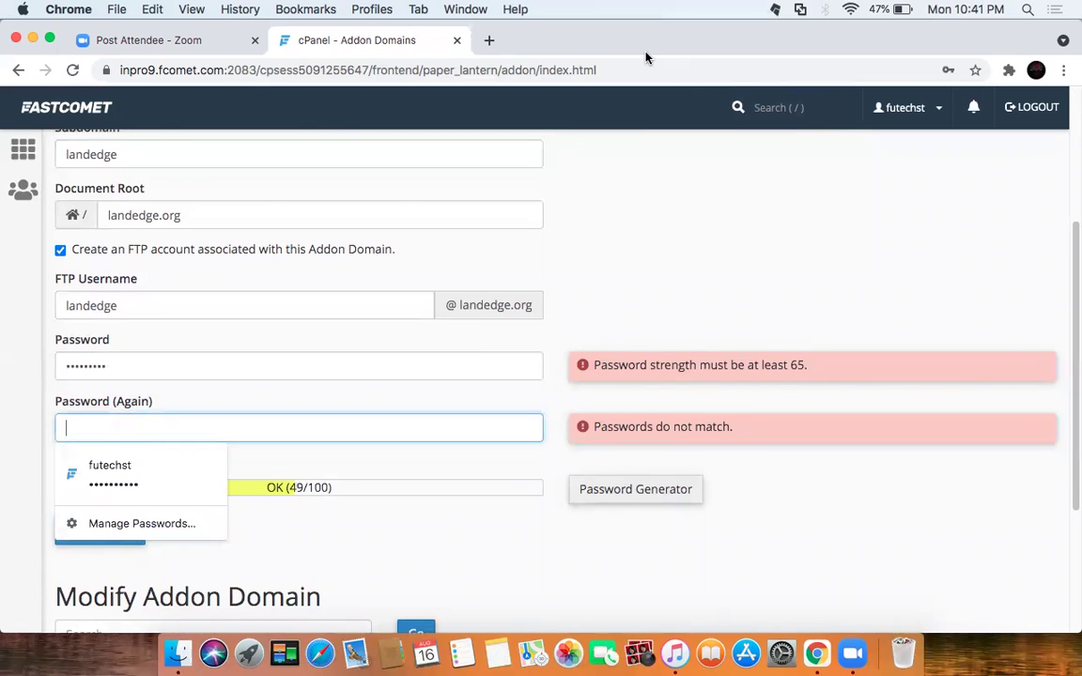
pyautogui.write('•••')
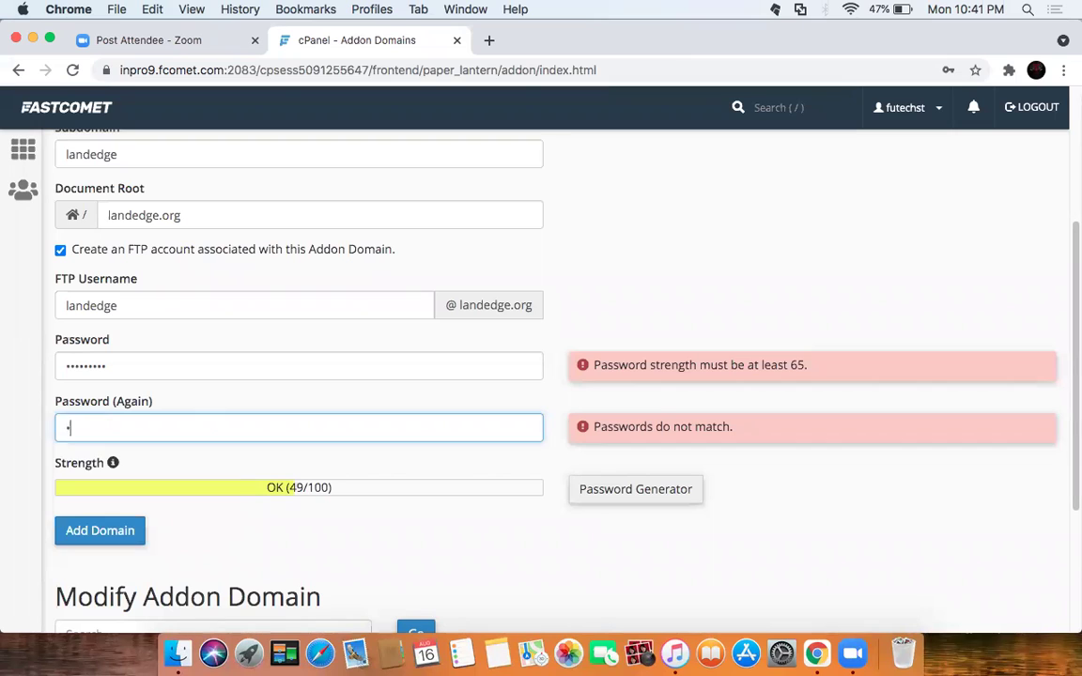
pyautogui.write('••••••')
# Step: Retype both password fields so they match with a Strong (76/100) rating
pyautogui.click(360, 372)
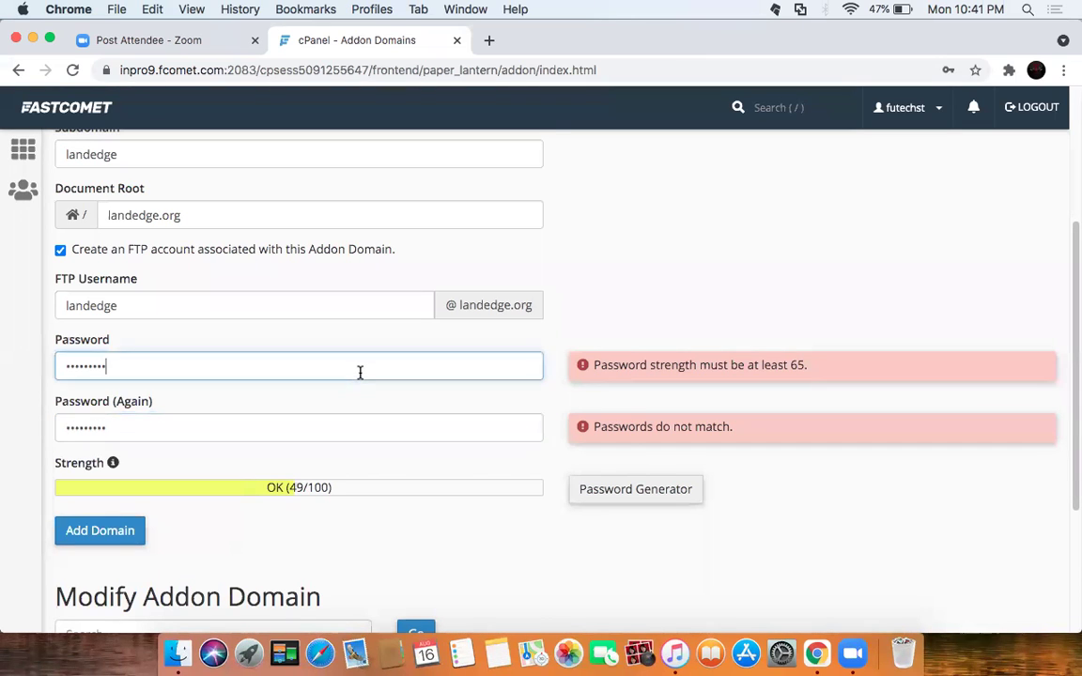
pyautogui.press('BackSpace')
pyautogui.press('BackSpace')
pyautogui.press('BackSpace')
pyautogui.press('BackSpace')
pyautogui.press('BackSpace')
pyautogui.press('BackSpace')
pyautogui.press('BackSpace')
pyautogui.press('BackSpace')
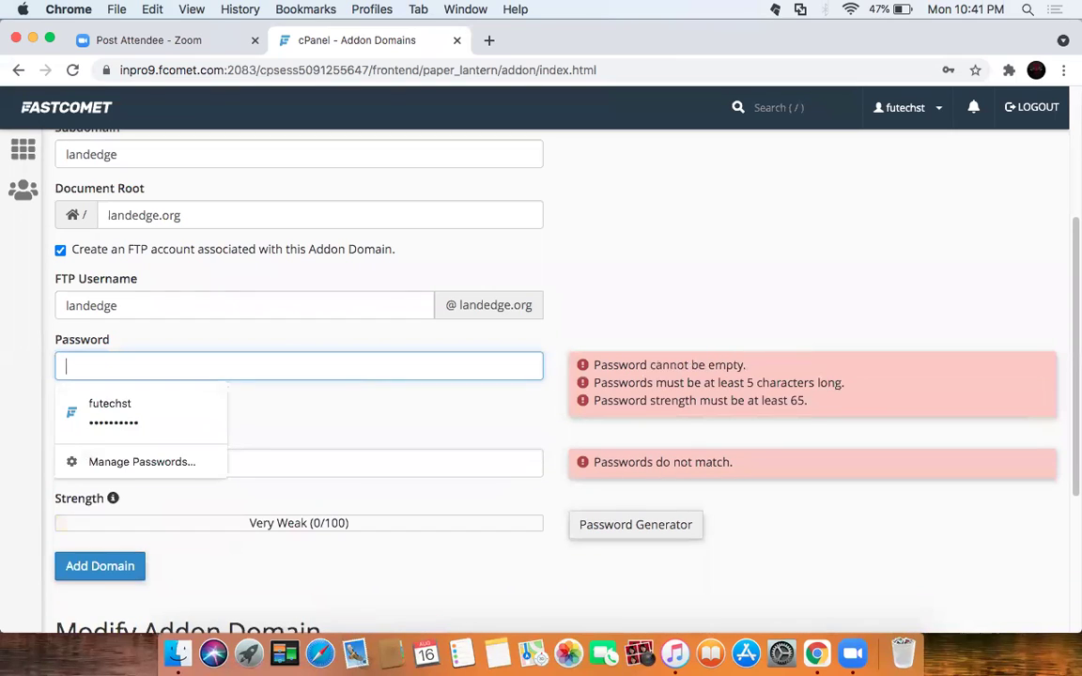
pyautogui.write('••••')
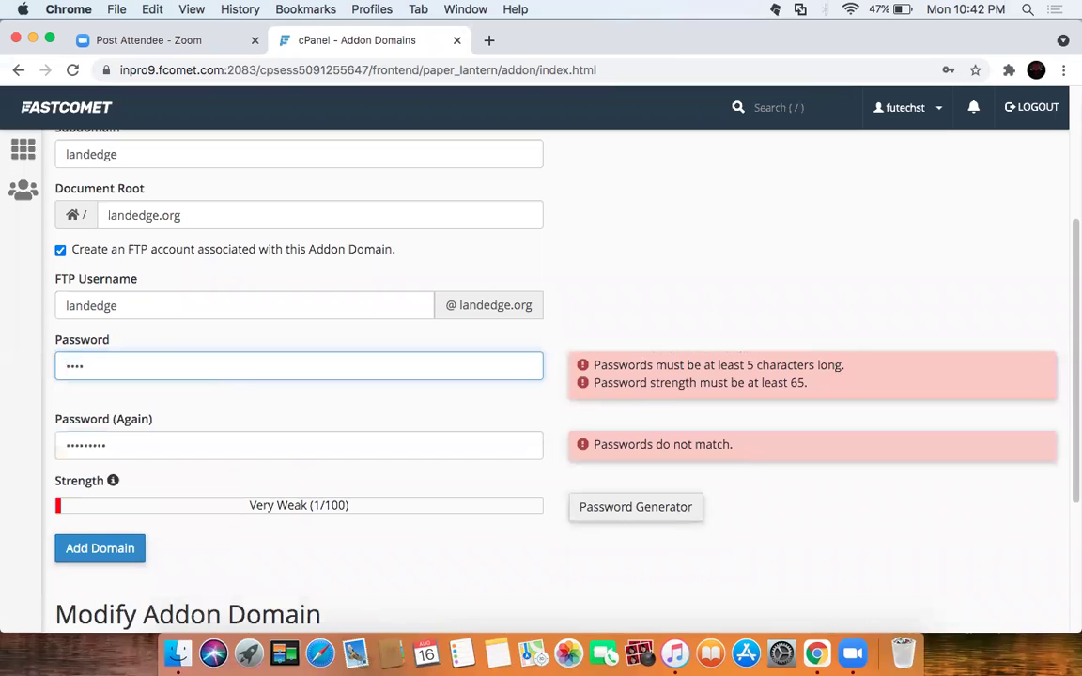
pyautogui.write('•••••')
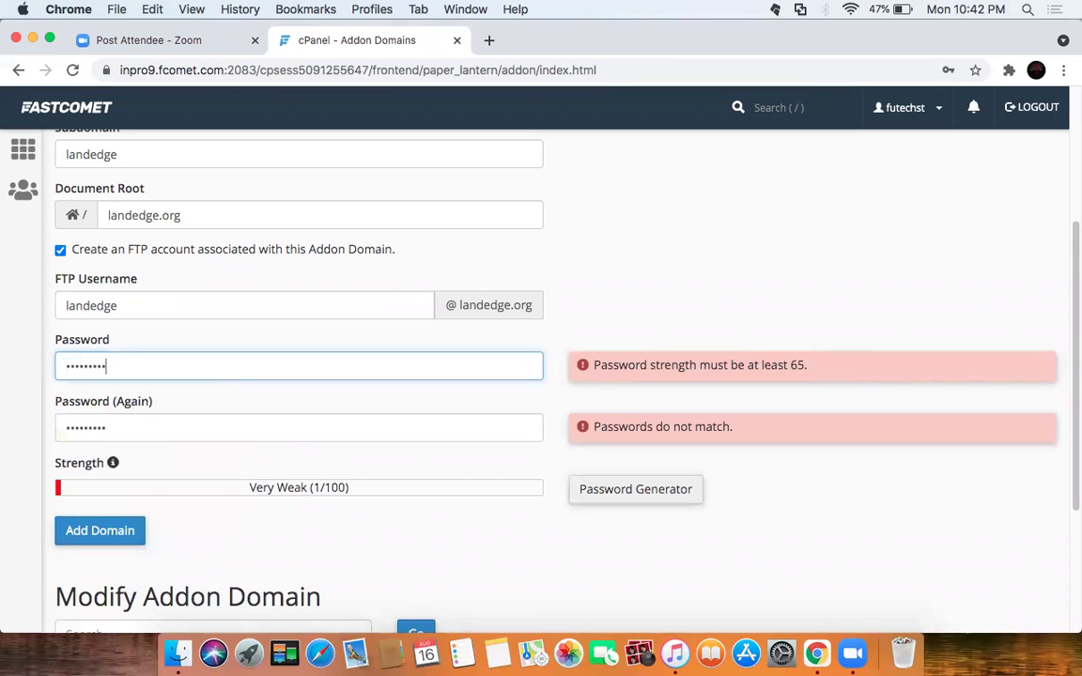
pyautogui.click(386, 411)
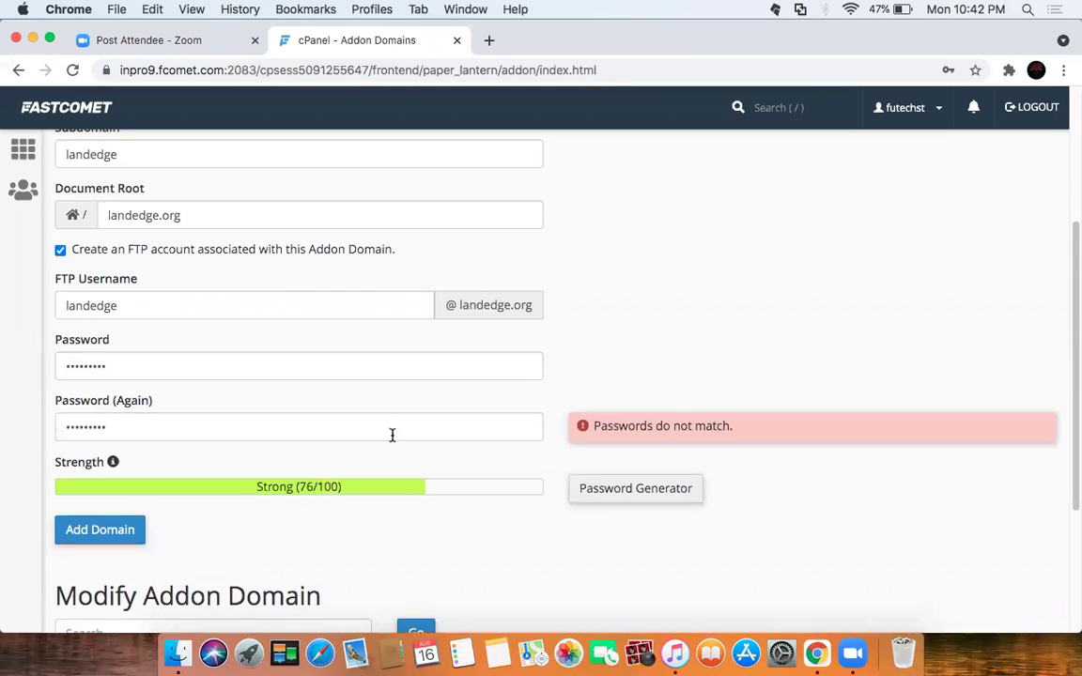
pyautogui.click(463, 425)
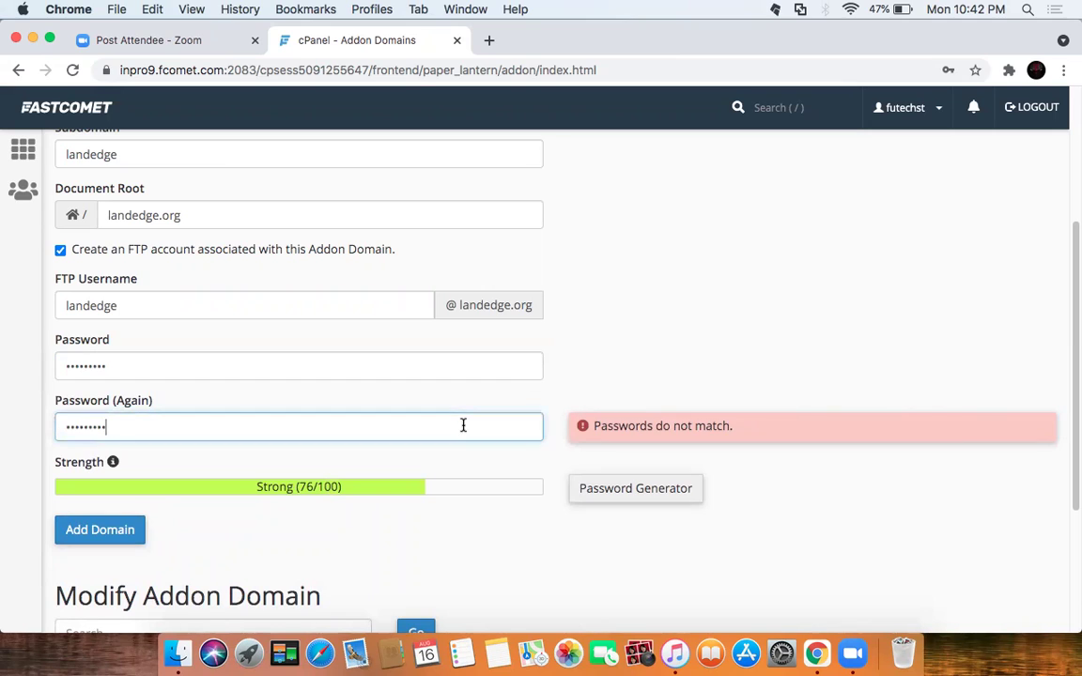
pyautogui.press('BackSpace')
pyautogui.press('BackSpace')
pyautogui.press('BackSpace')
pyautogui.press('BackSpace')
pyautogui.press('BackSpace')
pyautogui.press('BackSpace')
pyautogui.press('BackSpace')
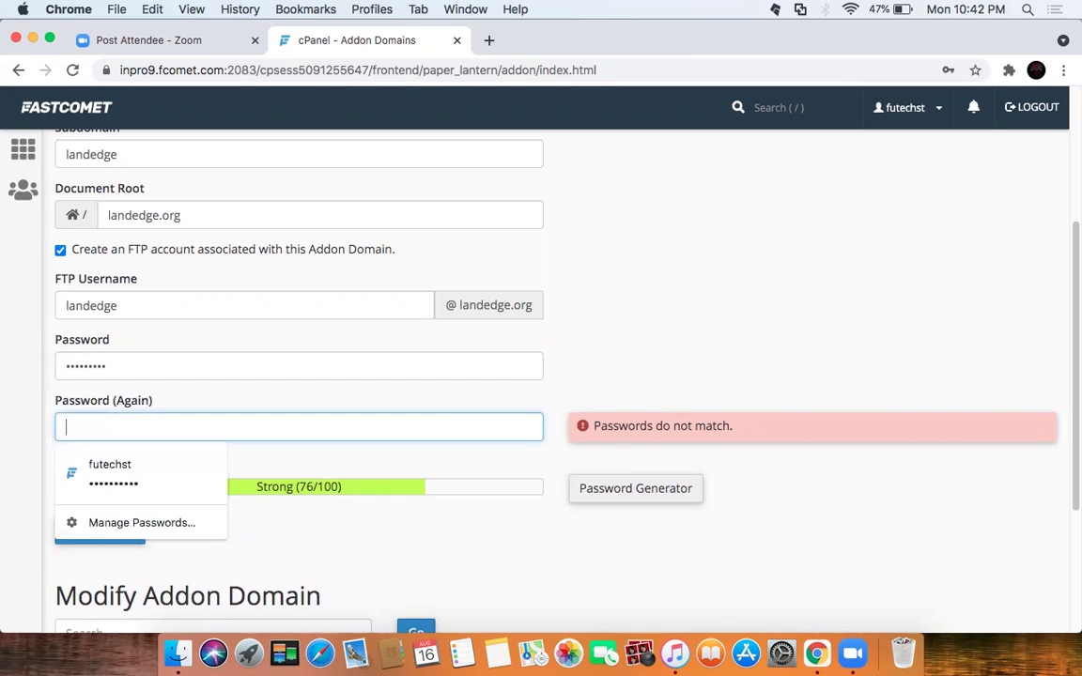
pyautogui.write('abcdefghi')
pyautogui.click(589, 413)
pyautogui.scroll(-5, 587, 413)
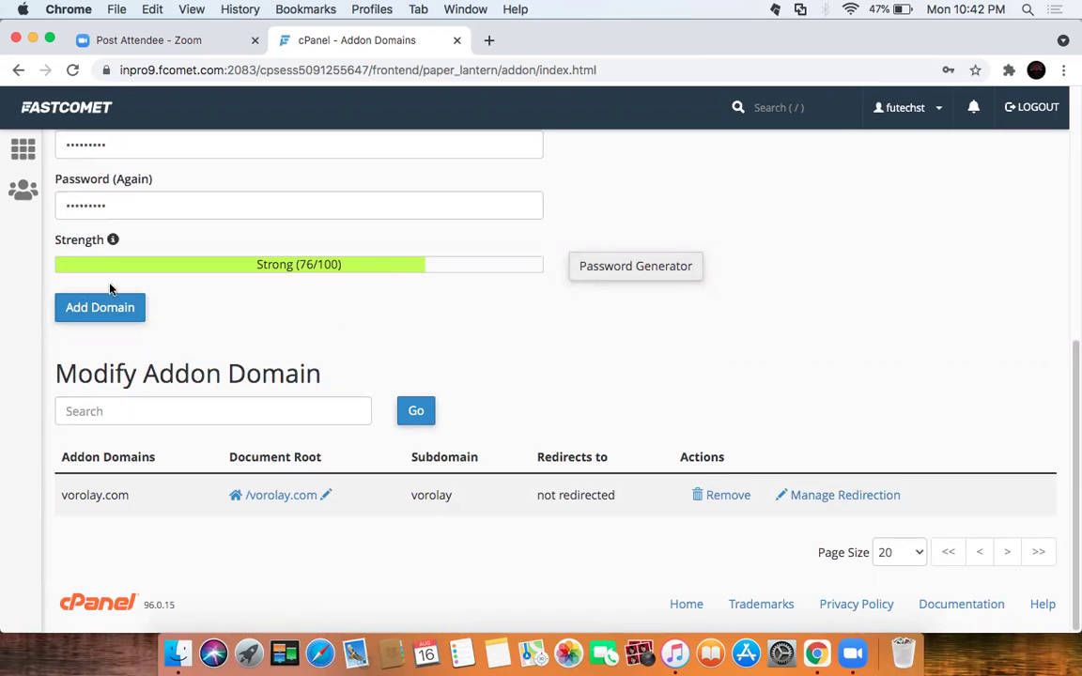
# Step: Add the landedge.org addon domain, decline Chrome's password update, and return to the cPanel home page
pyautogui.click(79, 314)
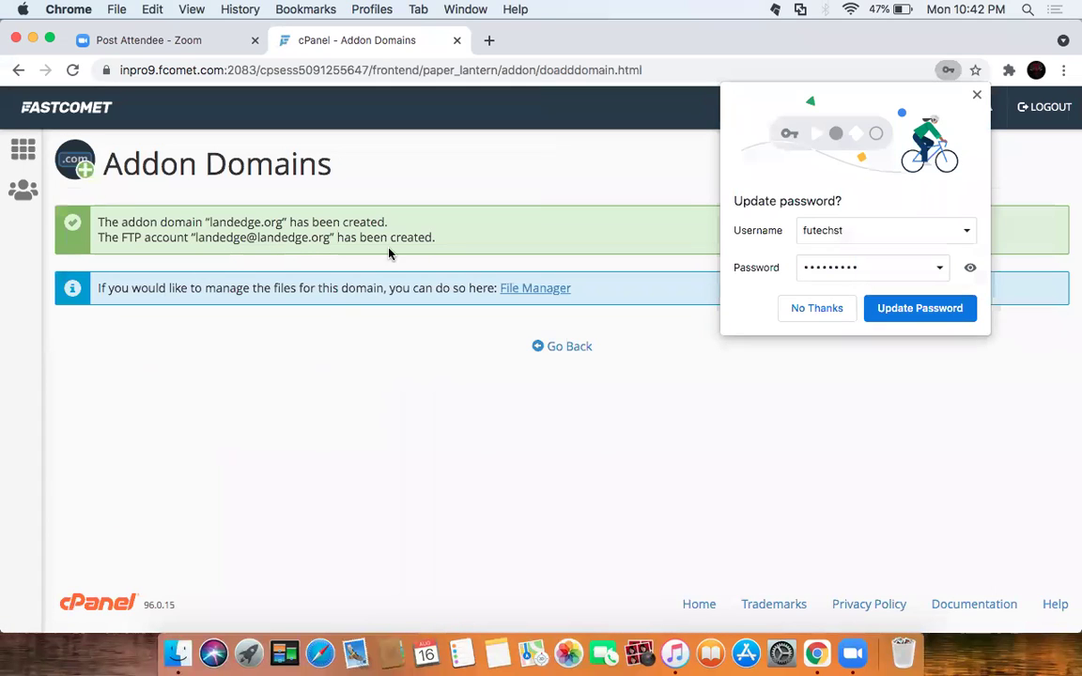
pyautogui.click(817, 310)
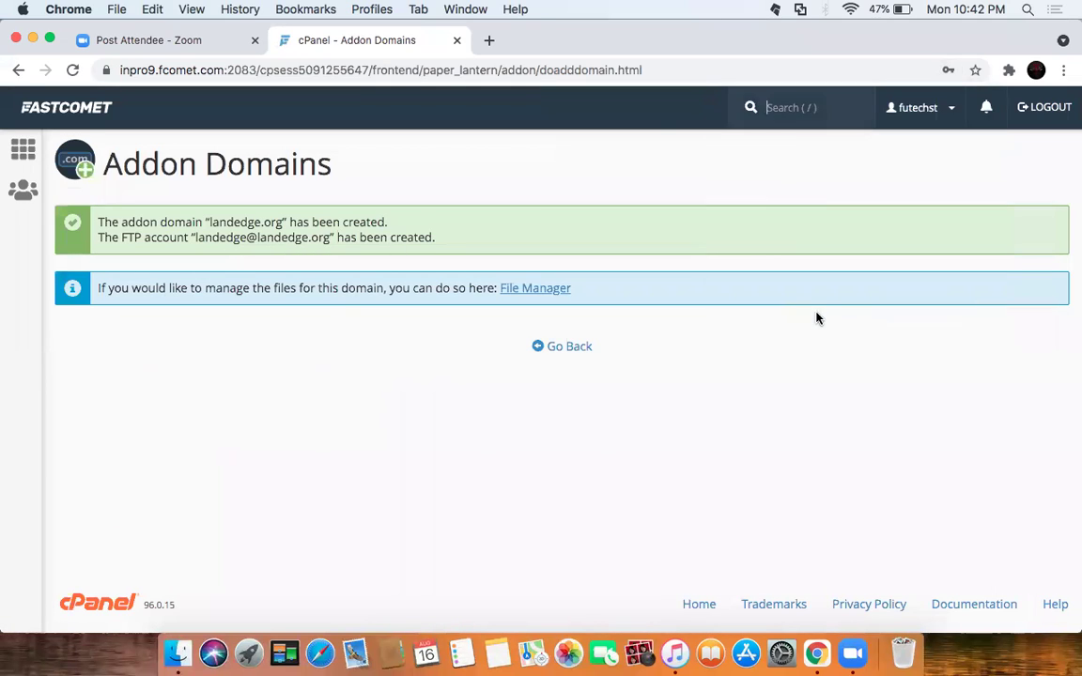
pyautogui.click(555, 347)
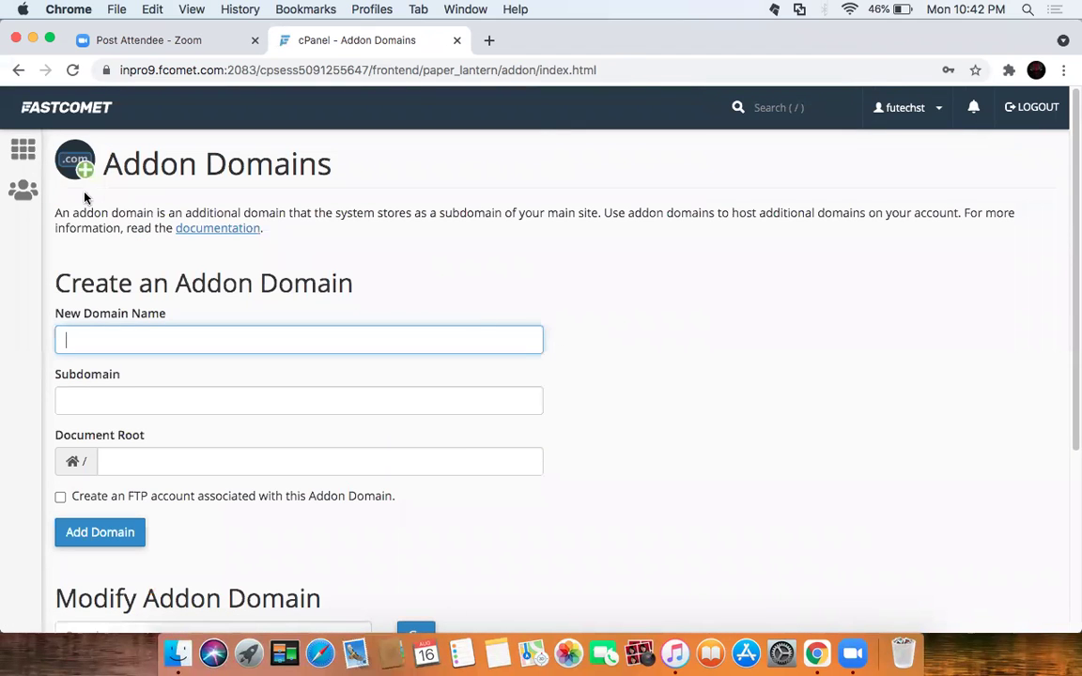
pyautogui.click(23, 152)
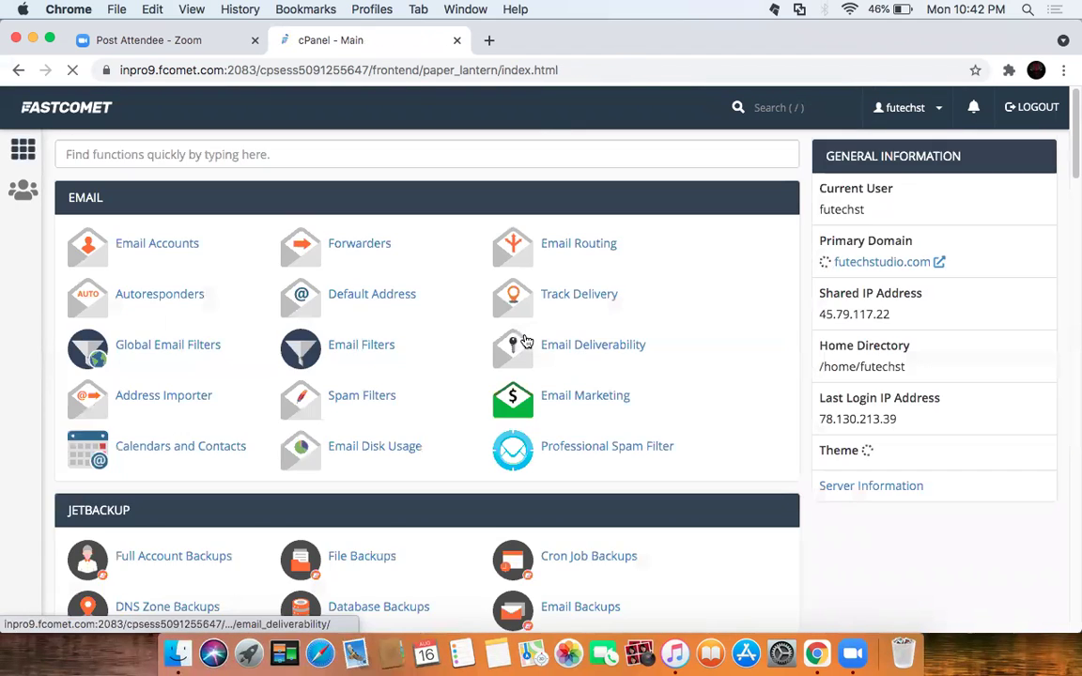
pyautogui.scroll(-10, 738, 394)
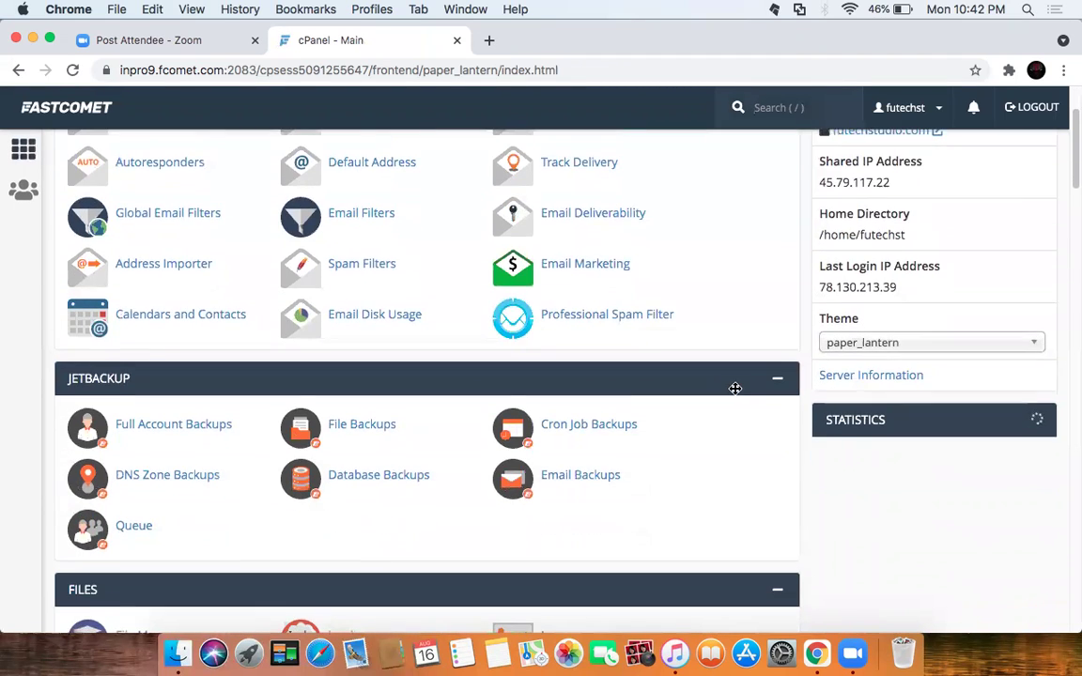
pyautogui.scroll(-5, 737, 394)
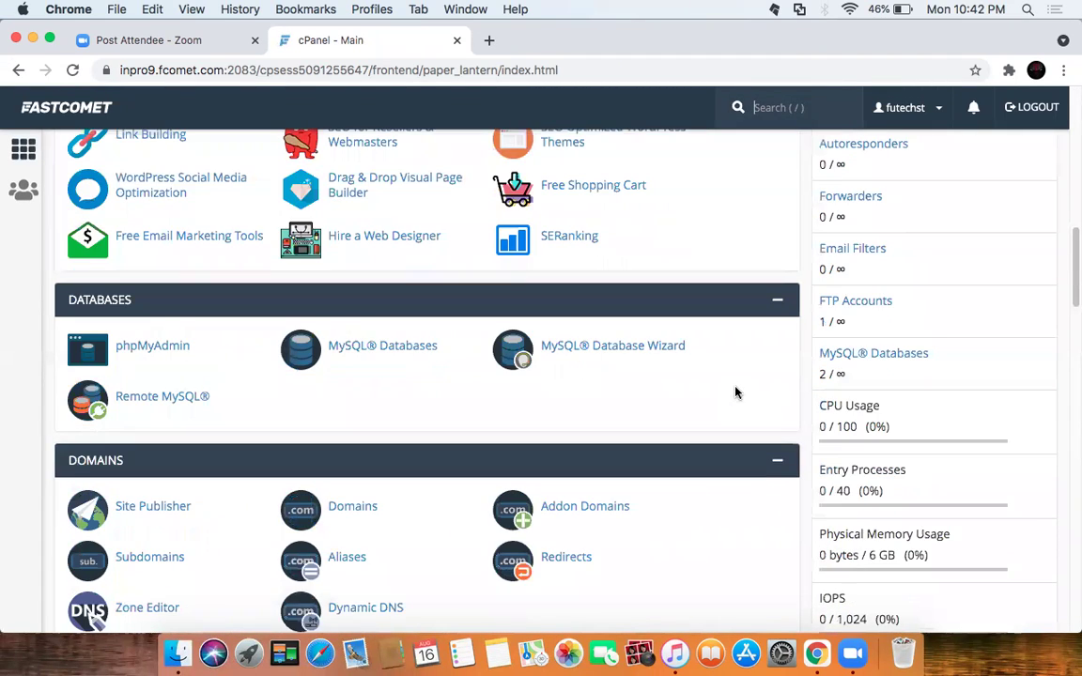
pyautogui.scroll(-3, 634, 378)
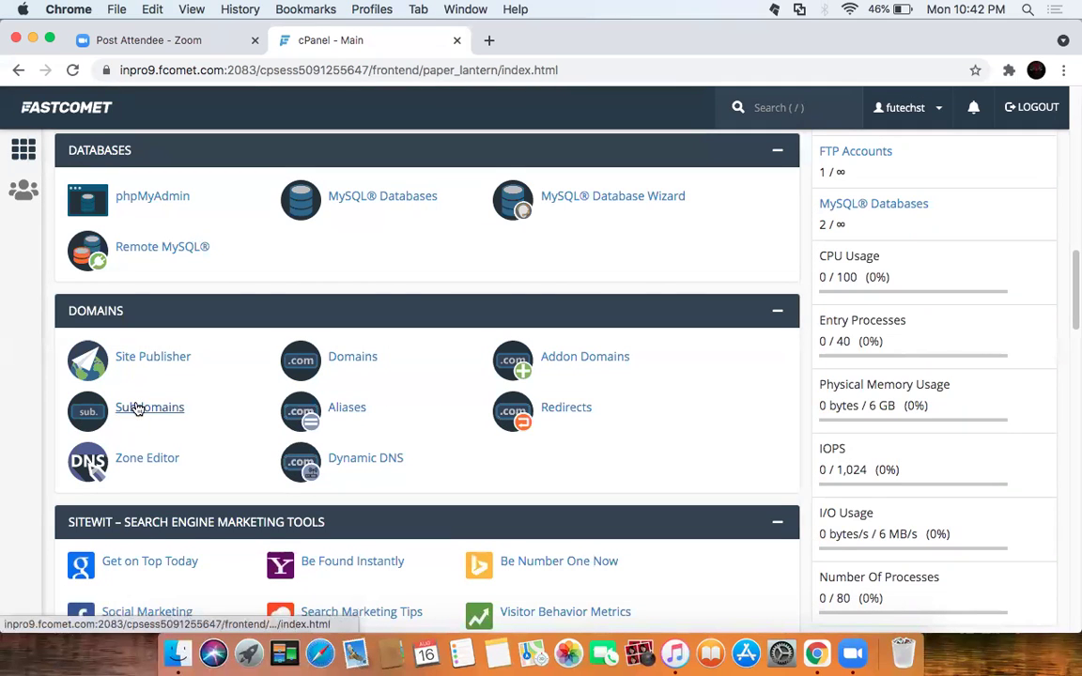
# Step: Open the landedge.org domain settings, showing document root /landedge.org and no redirect
pyautogui.click(354, 366)
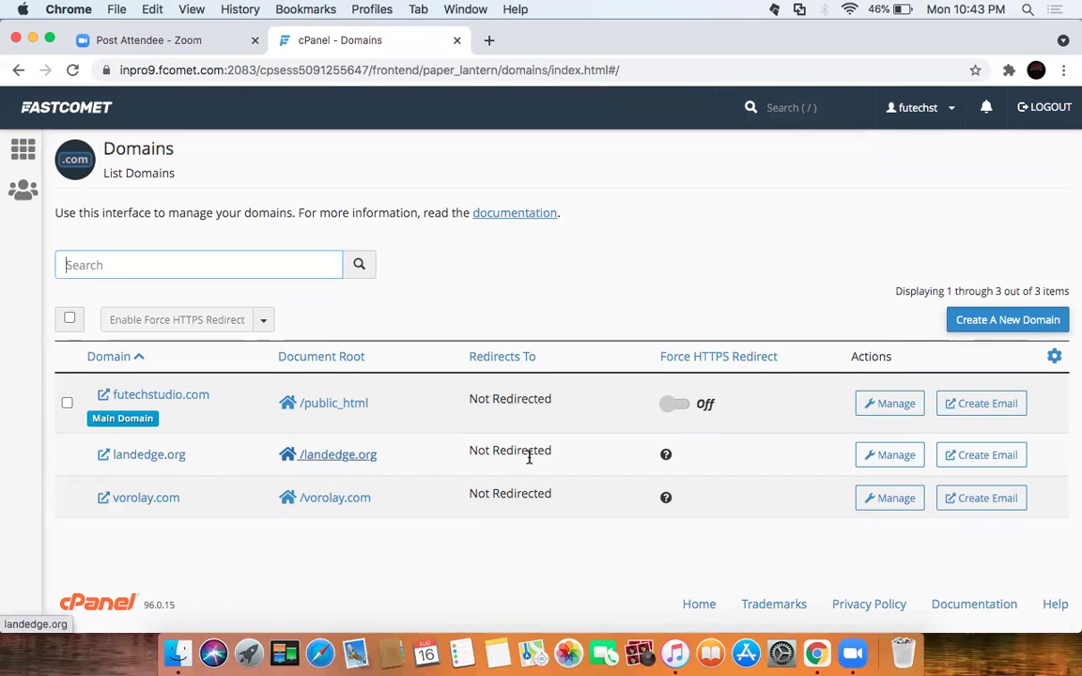
pyautogui.click(888, 458)
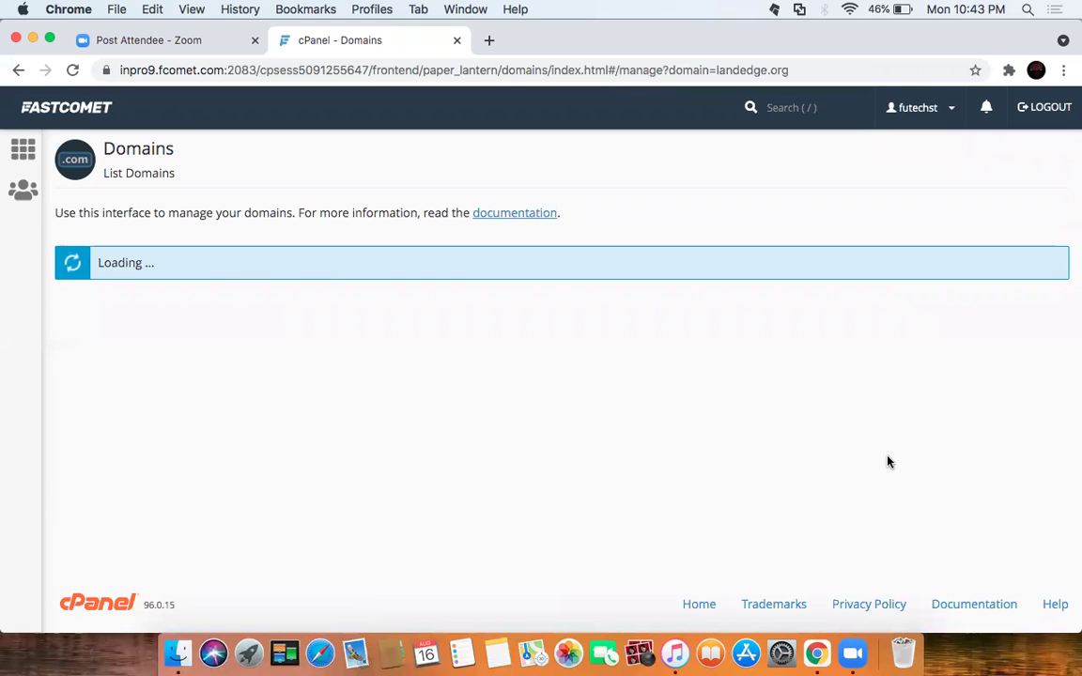
pyautogui.scroll(-3, 438, 467)
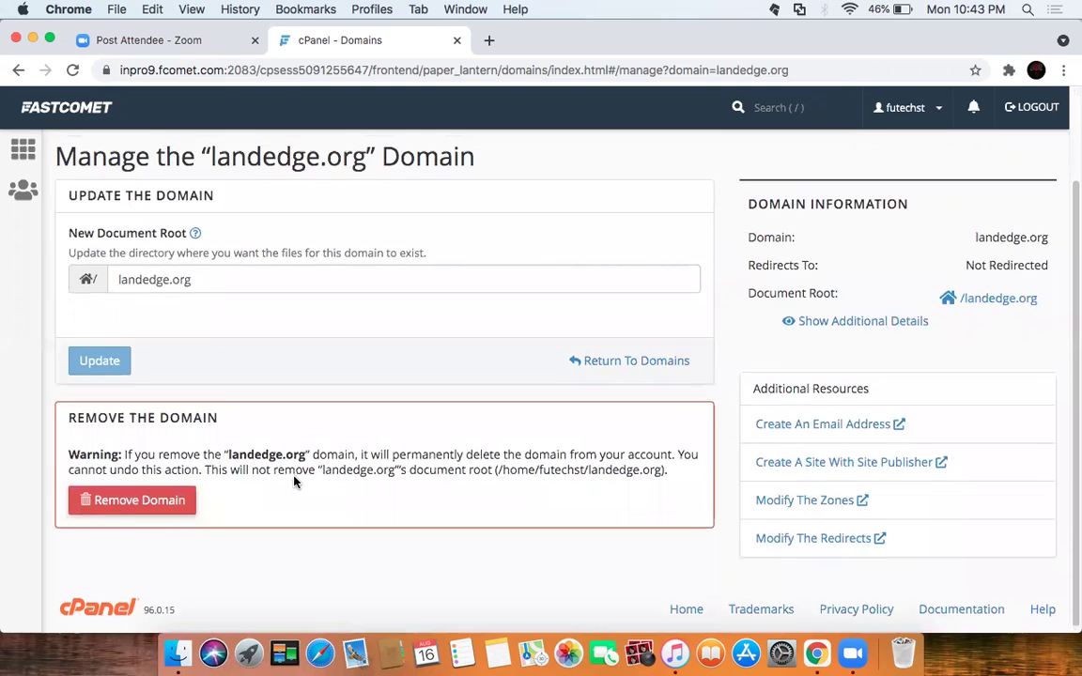
pyautogui.scroll(3, 153, 416)
pyautogui.scroll(-3, 804, 406)
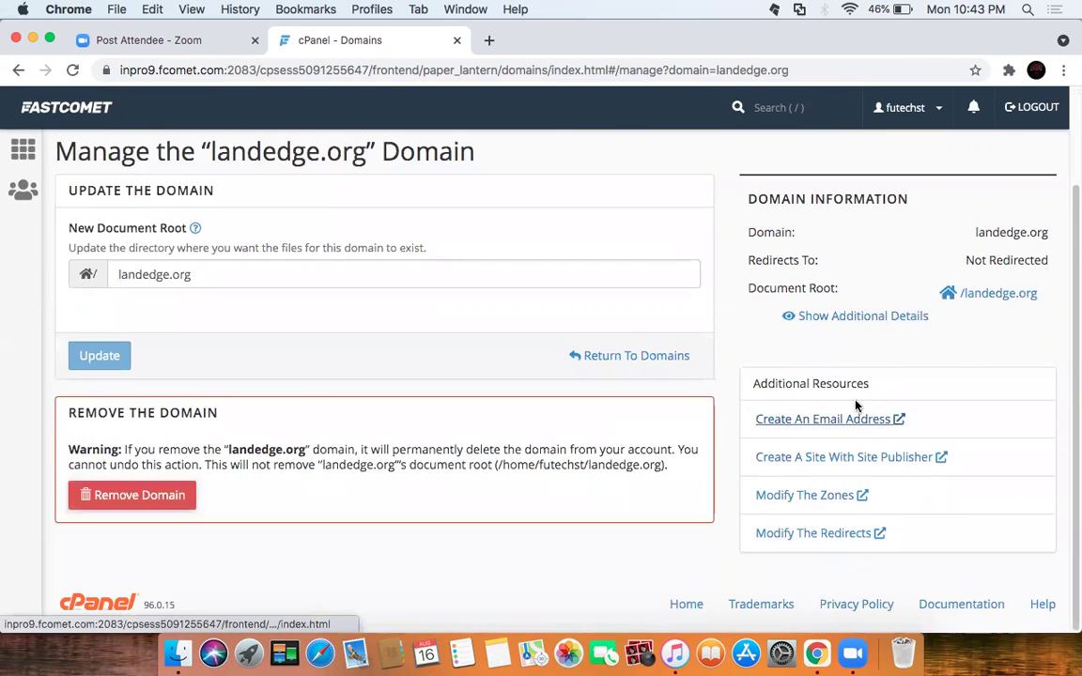
# Step: Open landedge.org's redirect settings in a new tab and check the empty Current Redirects table
pyautogui.click(824, 535)
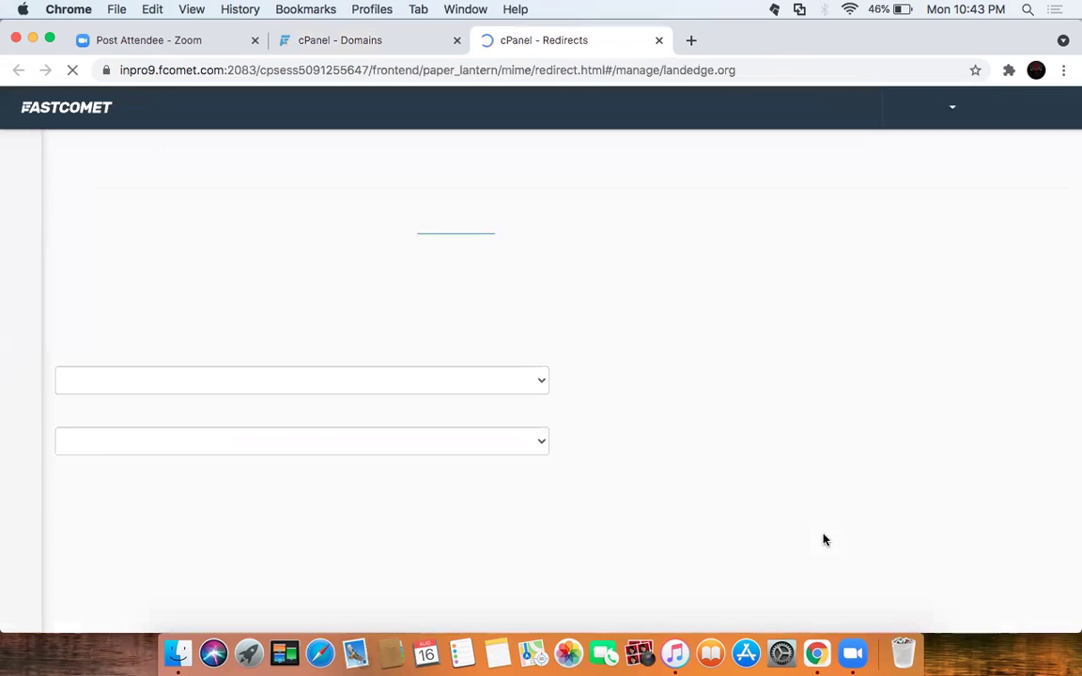
pyautogui.scroll(-5, 580, 427)
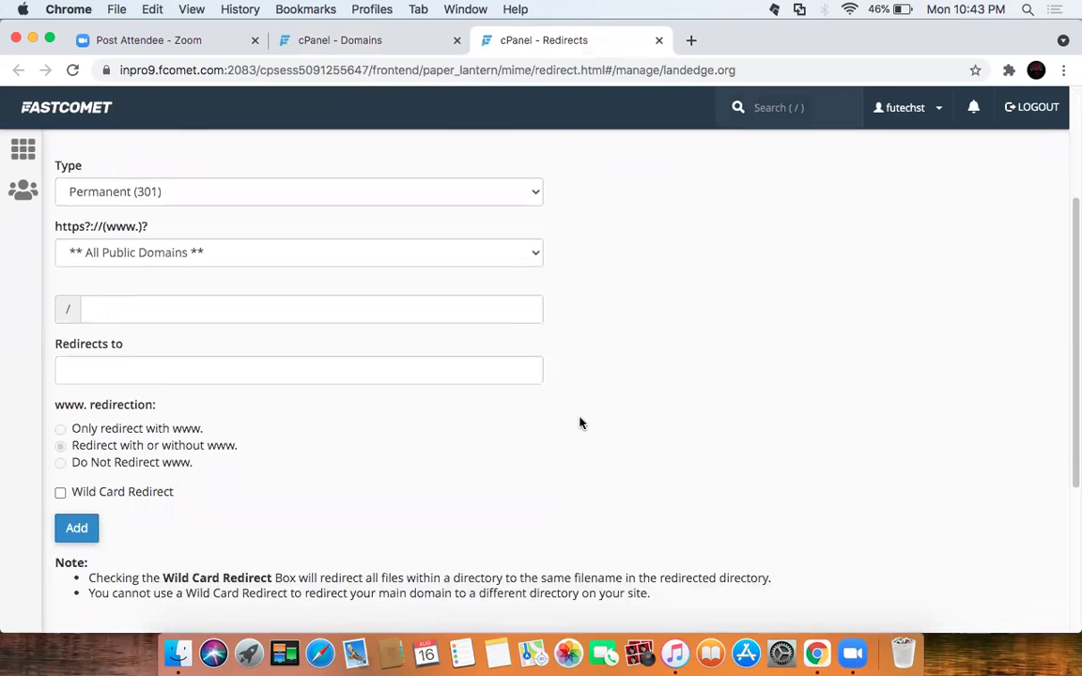
pyautogui.scroll(-5, 558, 416)
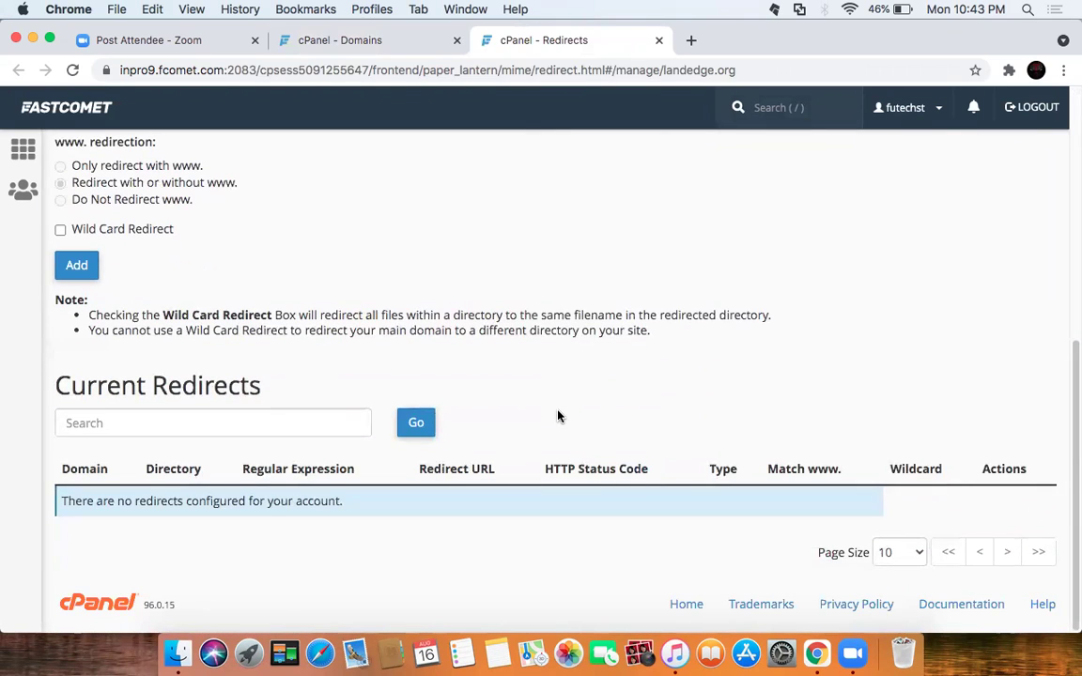
pyautogui.scroll(10, 558, 416)
# Step: Load futechstudio.com, vorolay.com and landedge.org in three new Chrome tabs to compare them
pyautogui.click(691, 40)
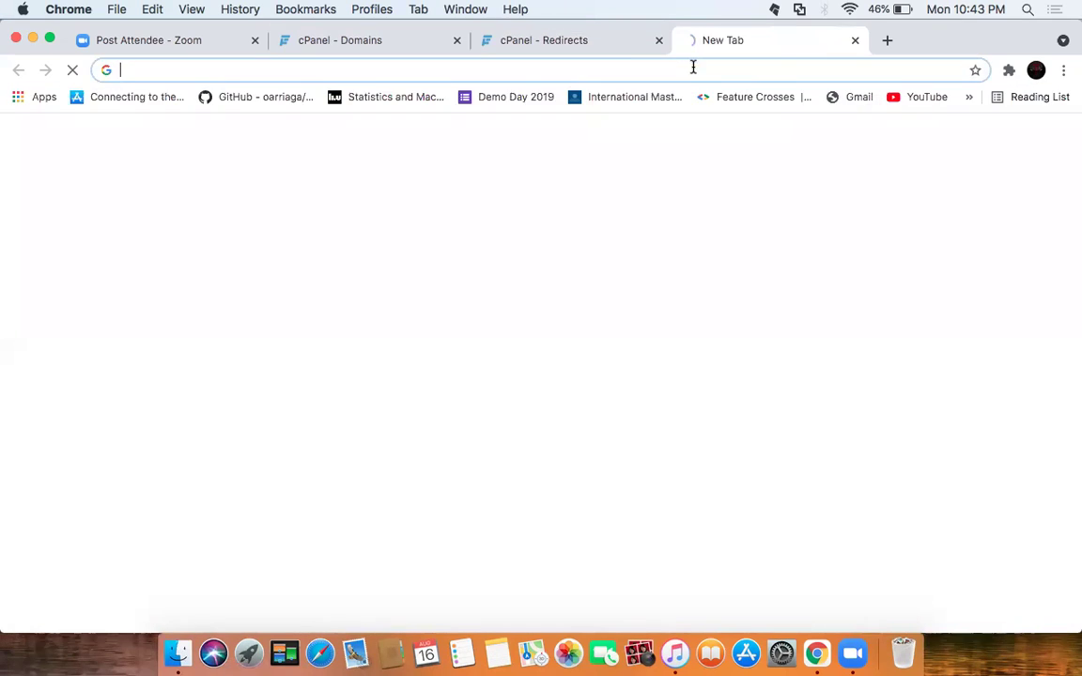
pyautogui.write('fu')
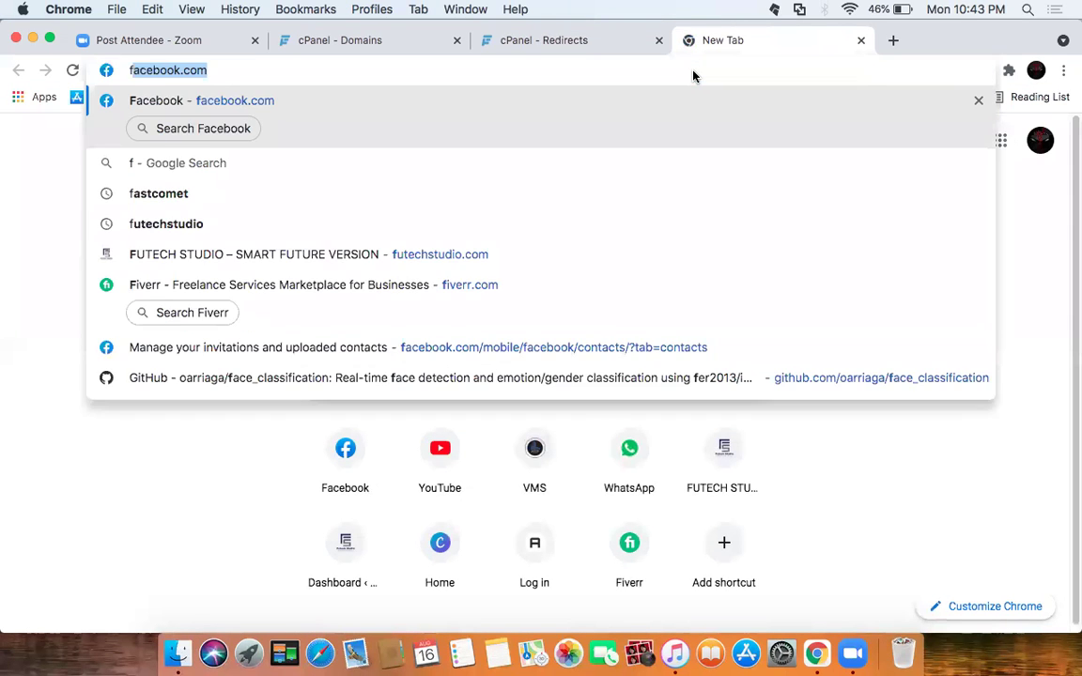
pyautogui.press('Return')
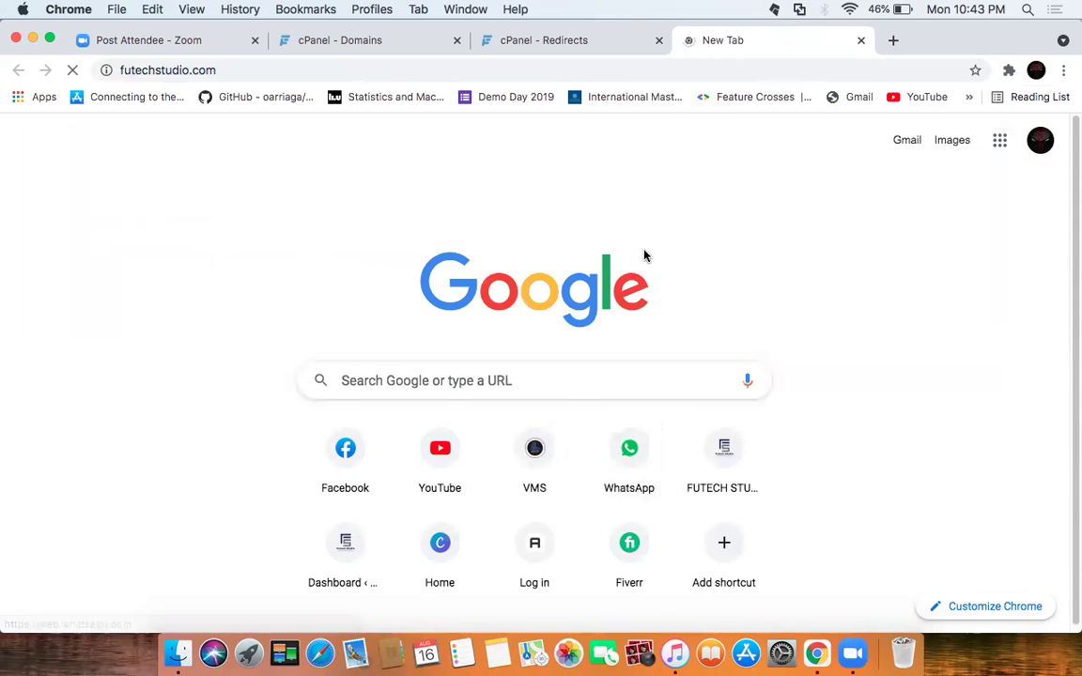
pyautogui.click(892, 40)
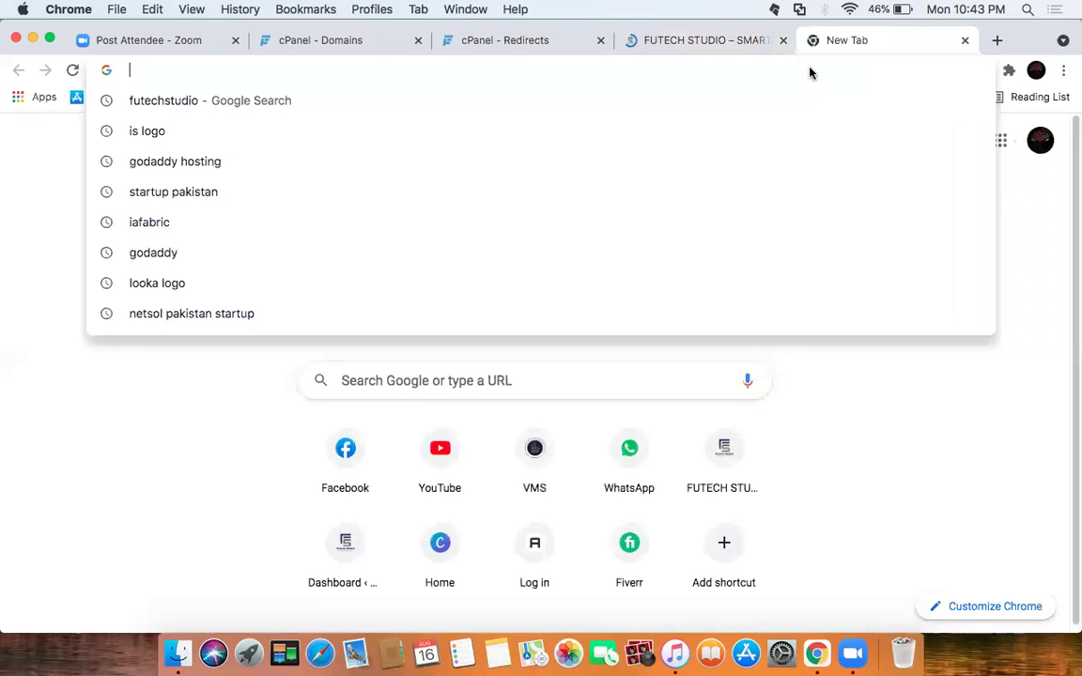
pyautogui.write('vi')
pyautogui.press('BackSpace')
pyautogui.press('BackSpace')
pyautogui.write('o')
pyautogui.press('Return')
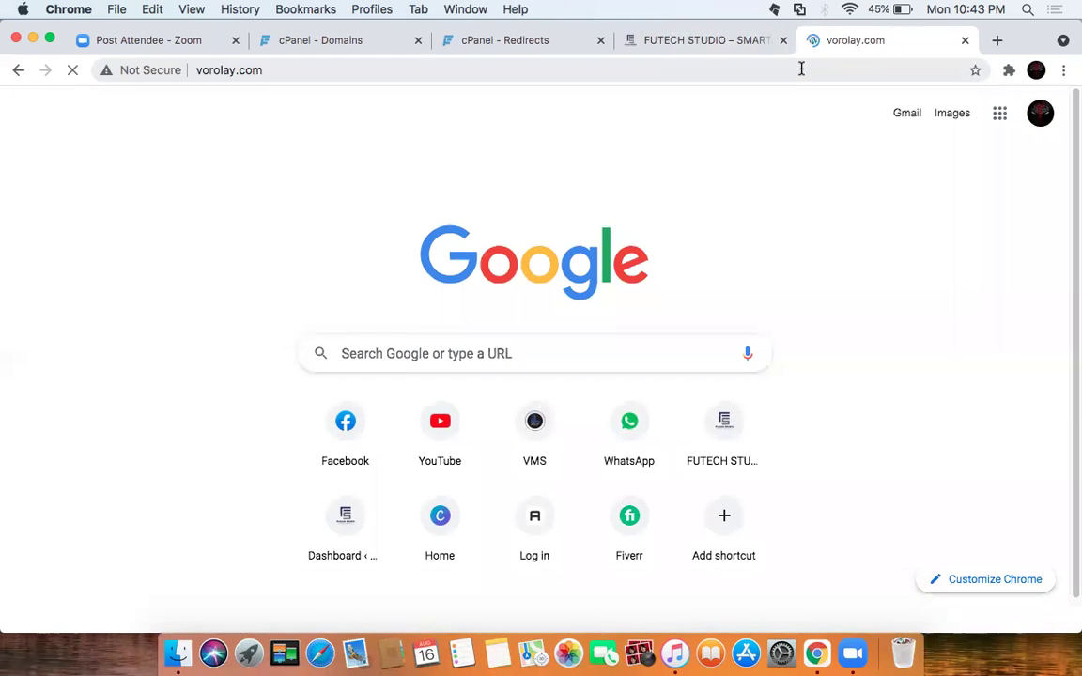
pyautogui.click(997, 40)
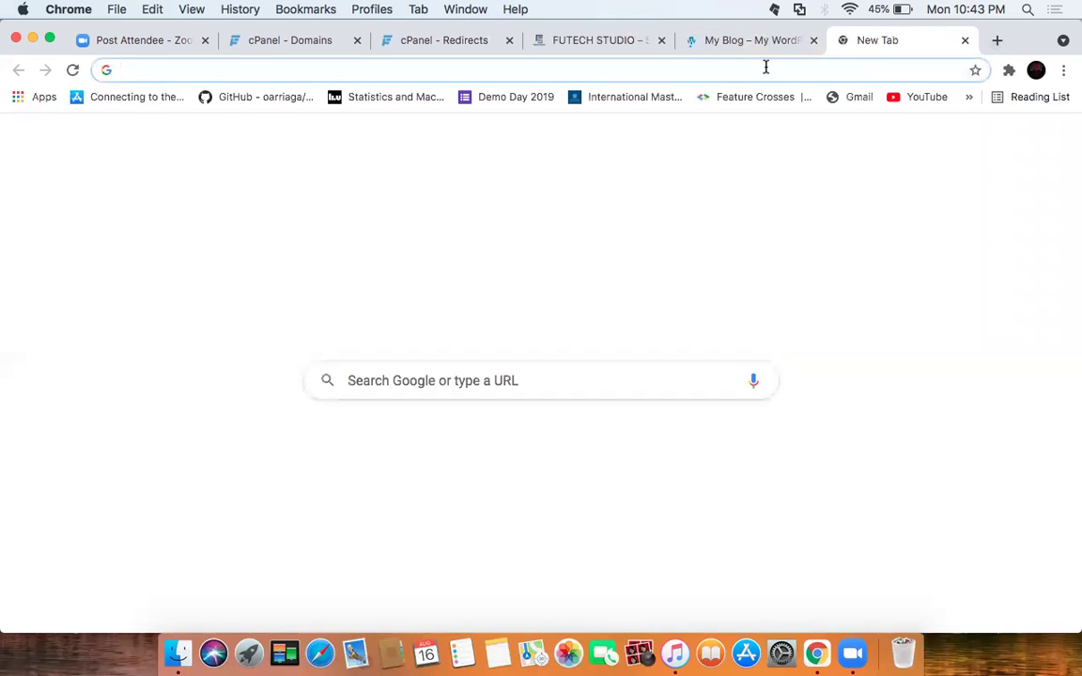
pyautogui.write('lan')
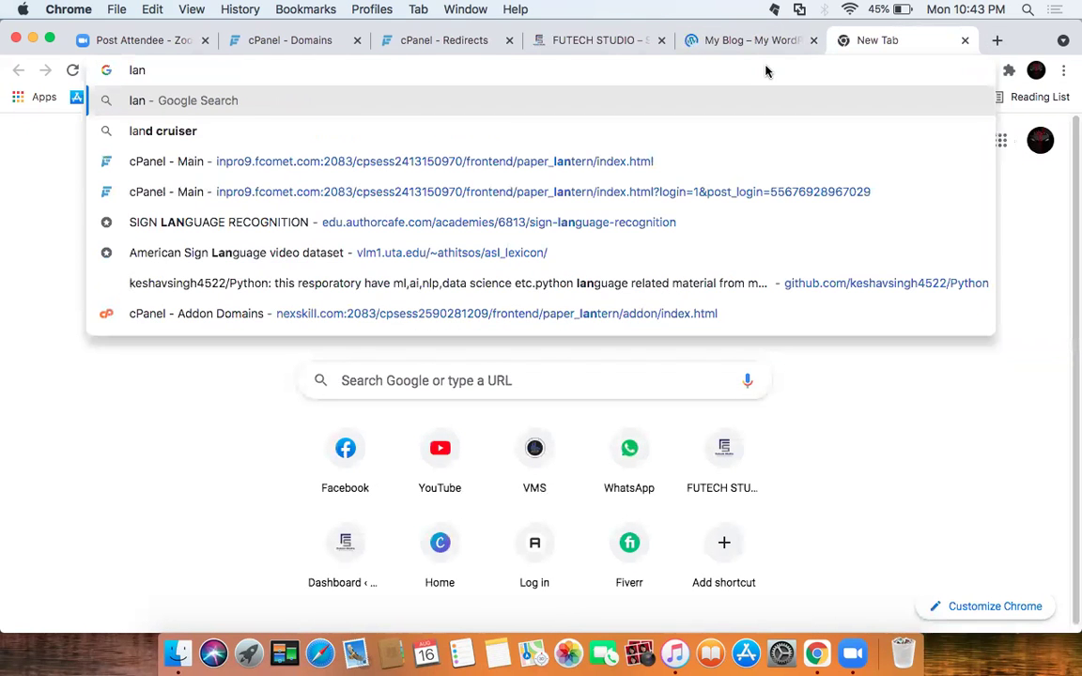
pyautogui.write('ded')
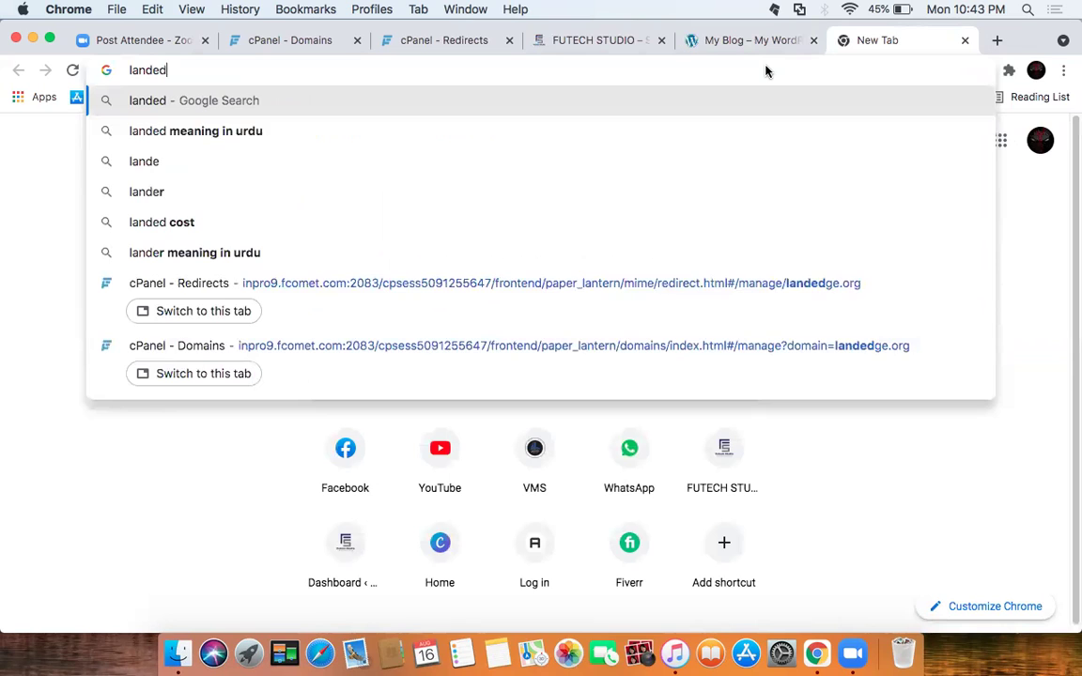
pyautogui.write('ge.org')
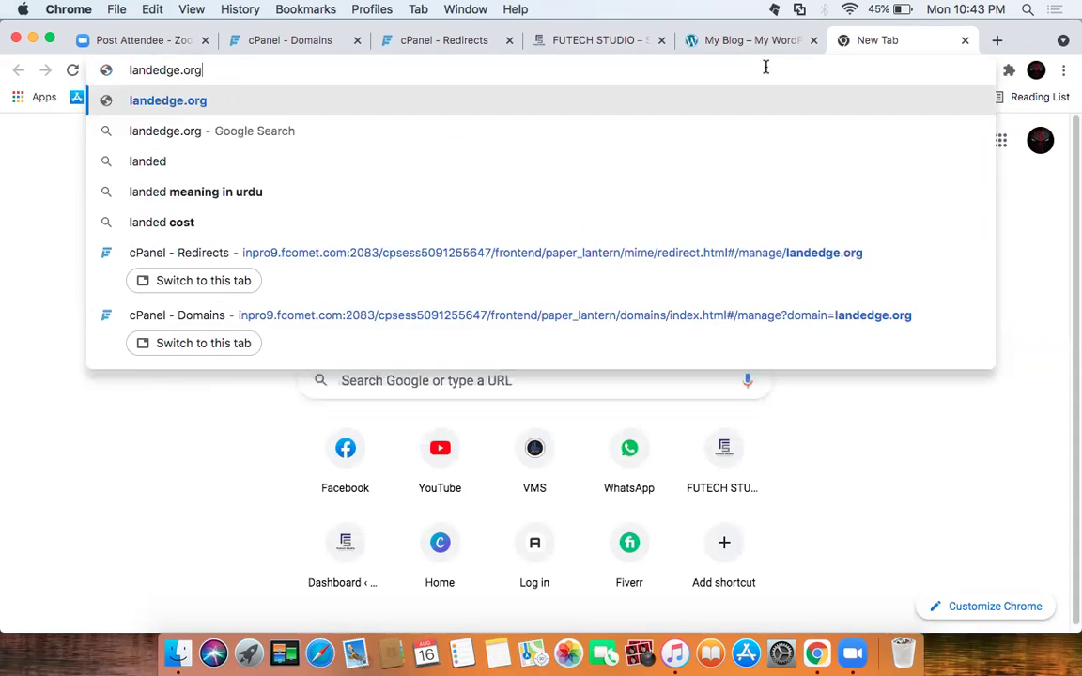
pyautogui.press('Return')
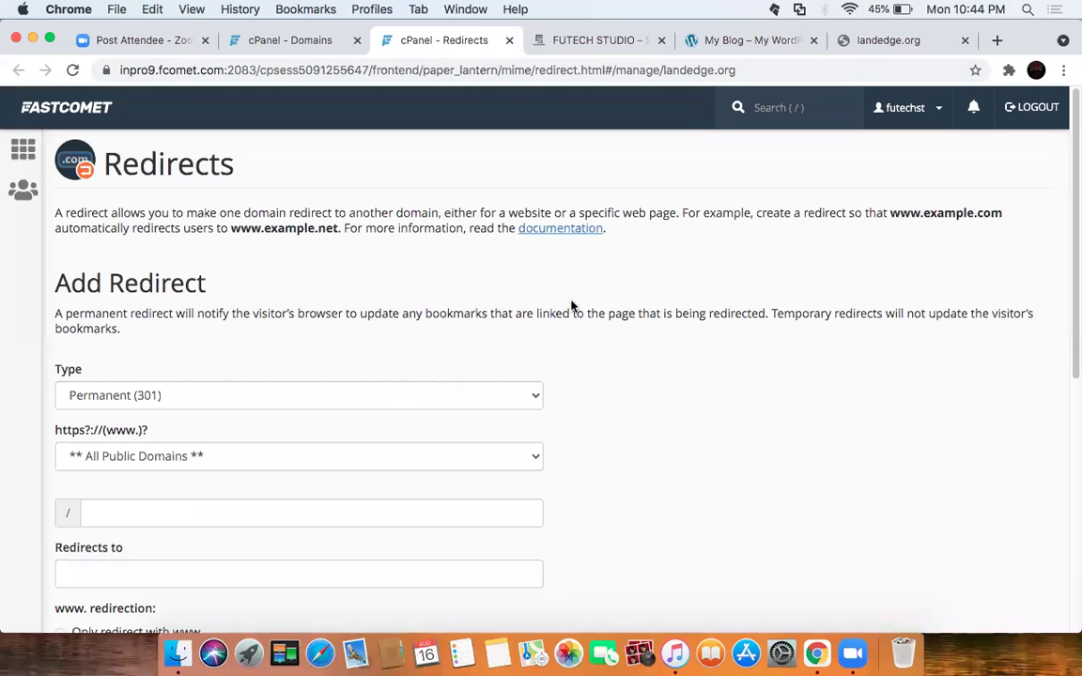
# Step: Go from Redirects to cPanel home and open the Domains page listing all three domains
pyautogui.scroll(-5, 404, 404)
pyautogui.scroll(-5, 416, 392)
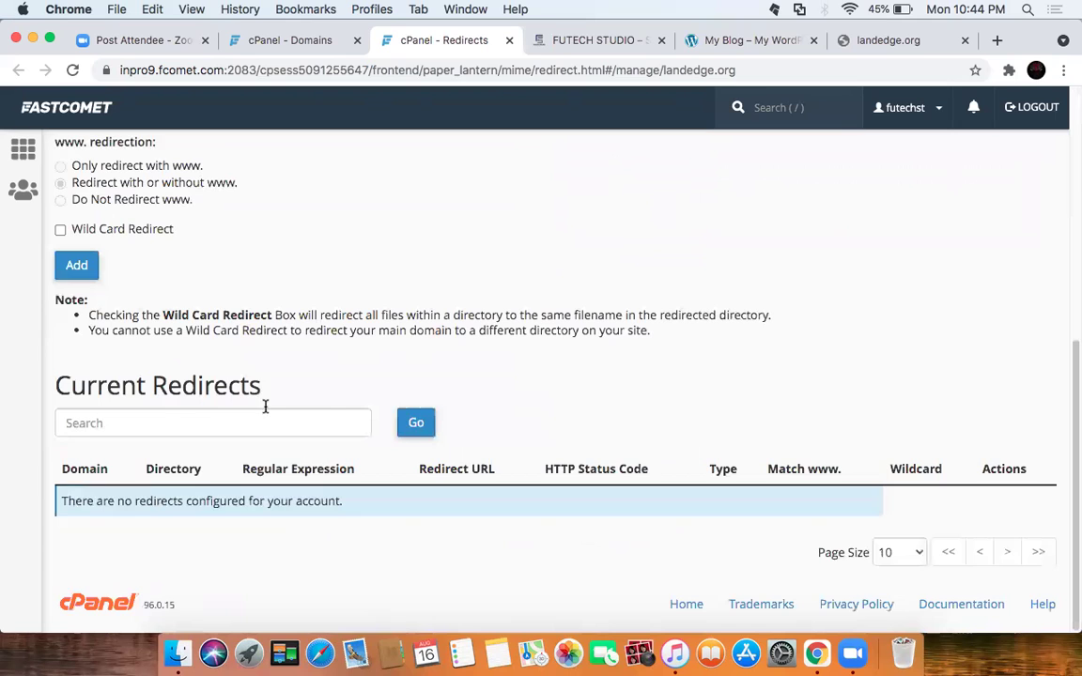
pyautogui.scroll(10, 430, 295)
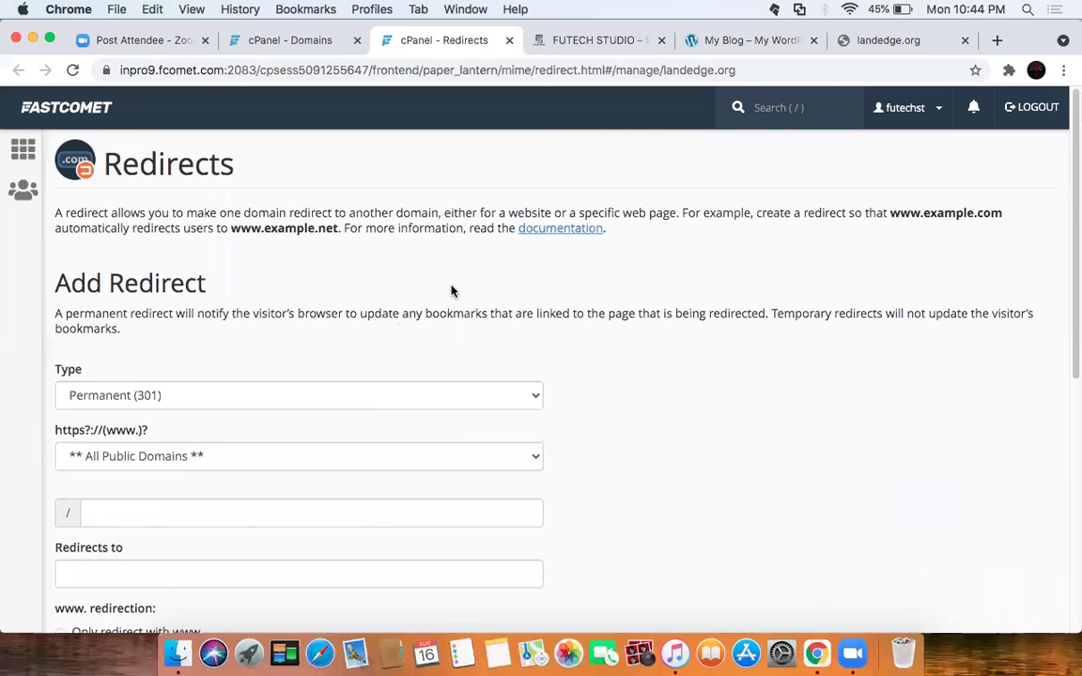
pyautogui.click(22, 145)
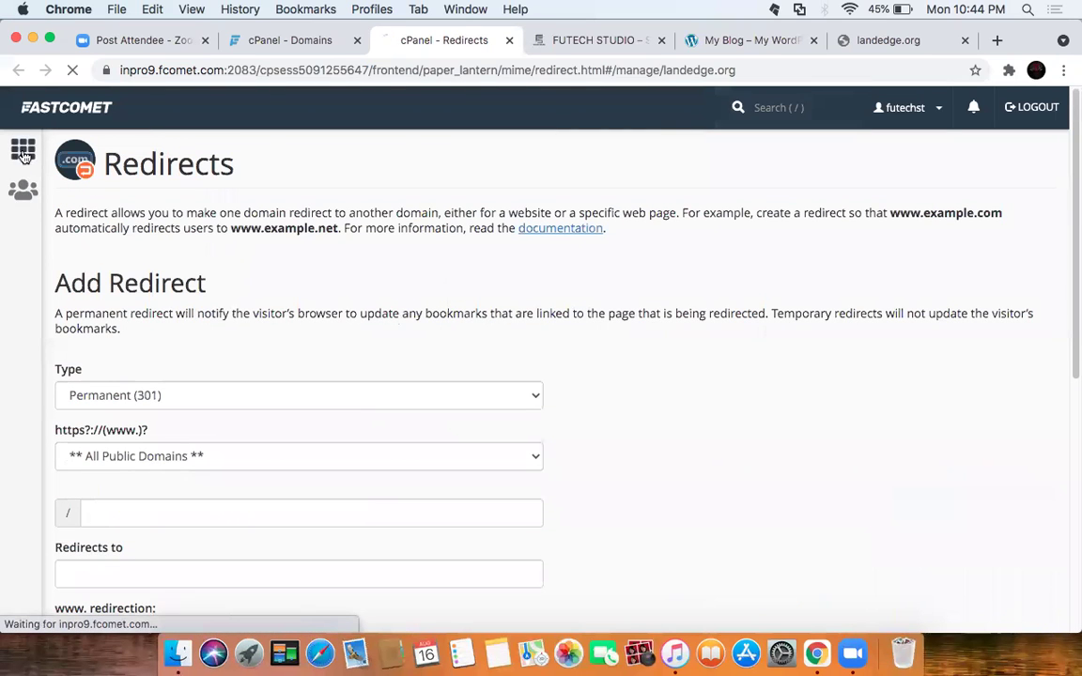
pyautogui.scroll(-15, 416, 341)
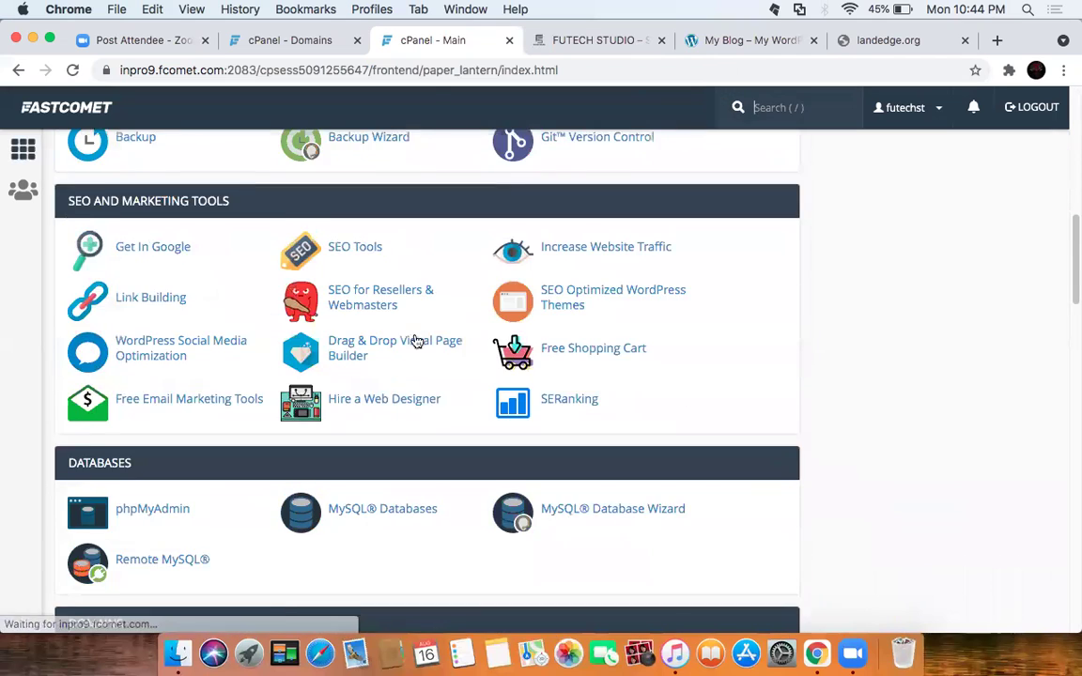
pyautogui.scroll(-2, 417, 340)
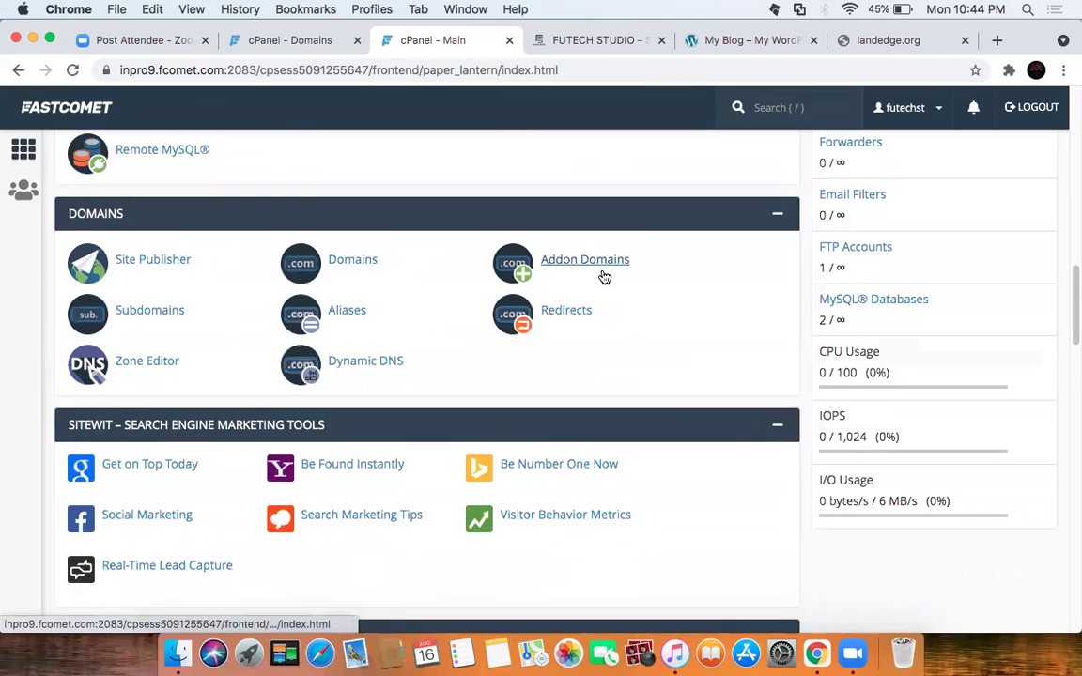
pyautogui.click(361, 263)
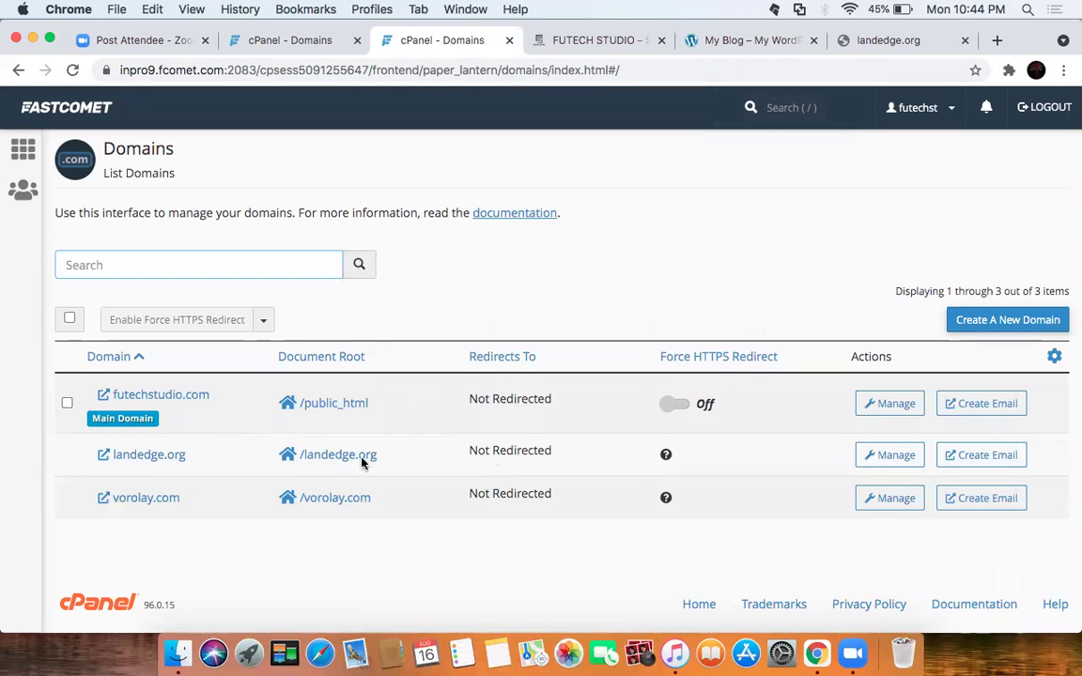
# Step: Open landedge.org from the Domains list to confirm it still fails to load
pyautogui.click(149, 456)
pyautogui.click(521, 41)
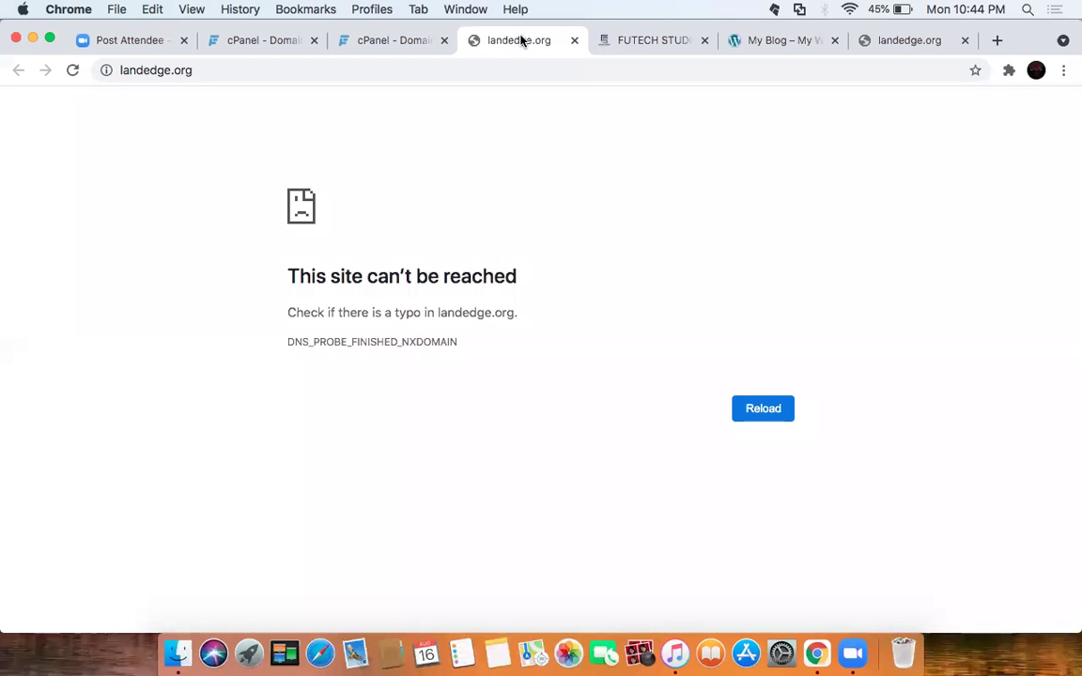
pyautogui.click(385, 41)
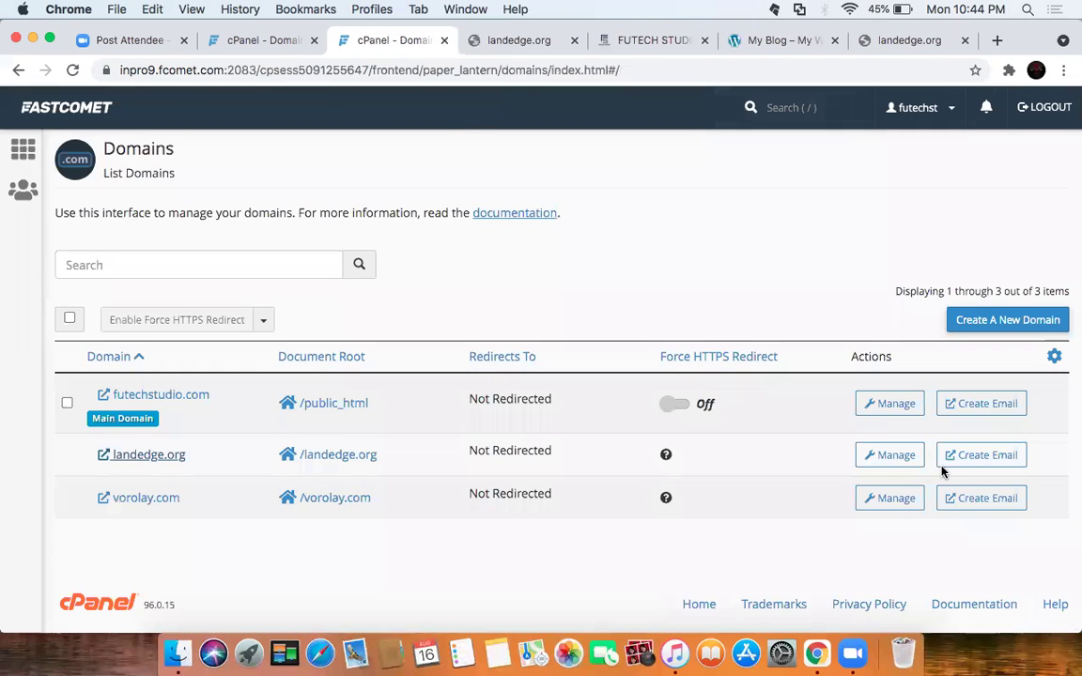
# Step: Review landedge.org's domain settings, then return to the Domains list and cPanel home
pyautogui.click(896, 455)
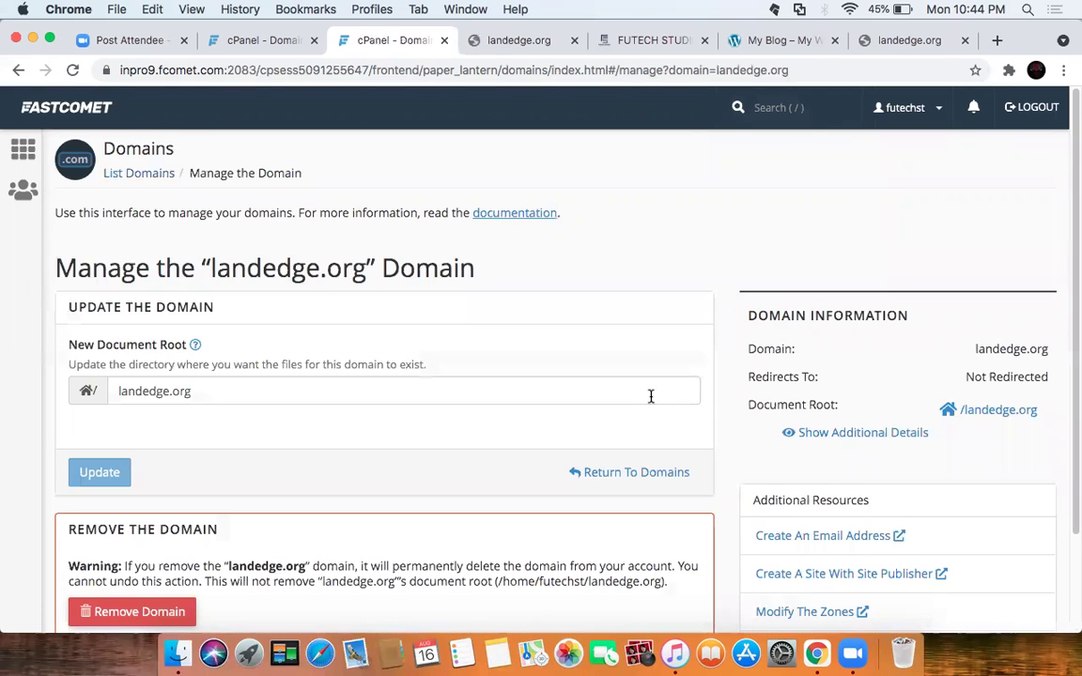
pyautogui.scroll(-3, 510, 375)
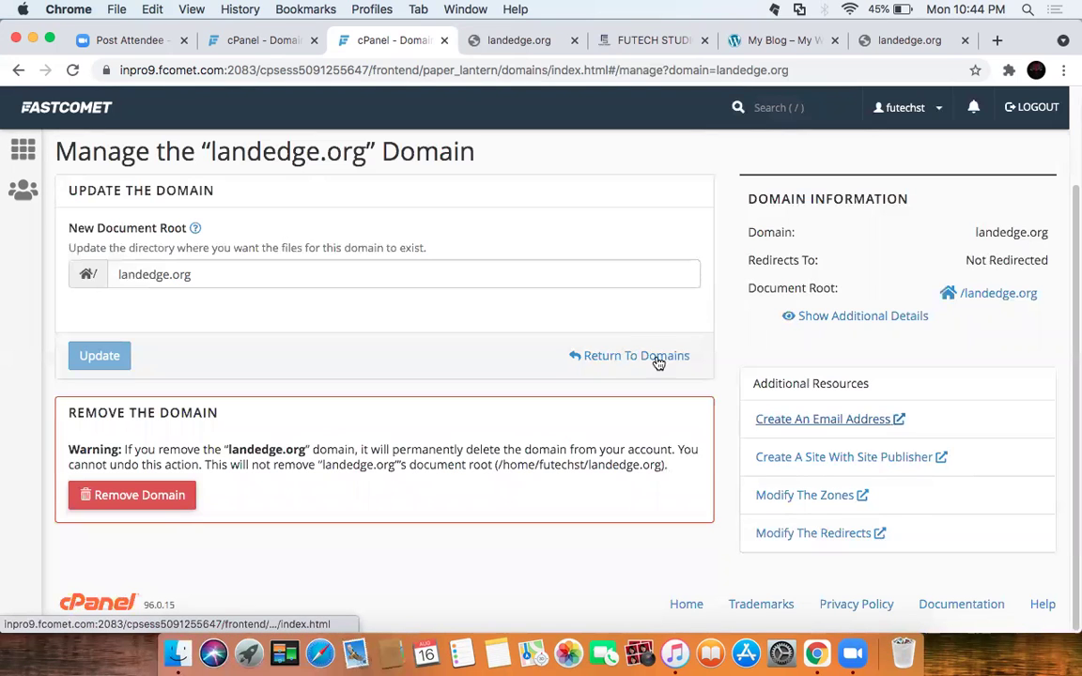
pyautogui.click(621, 364)
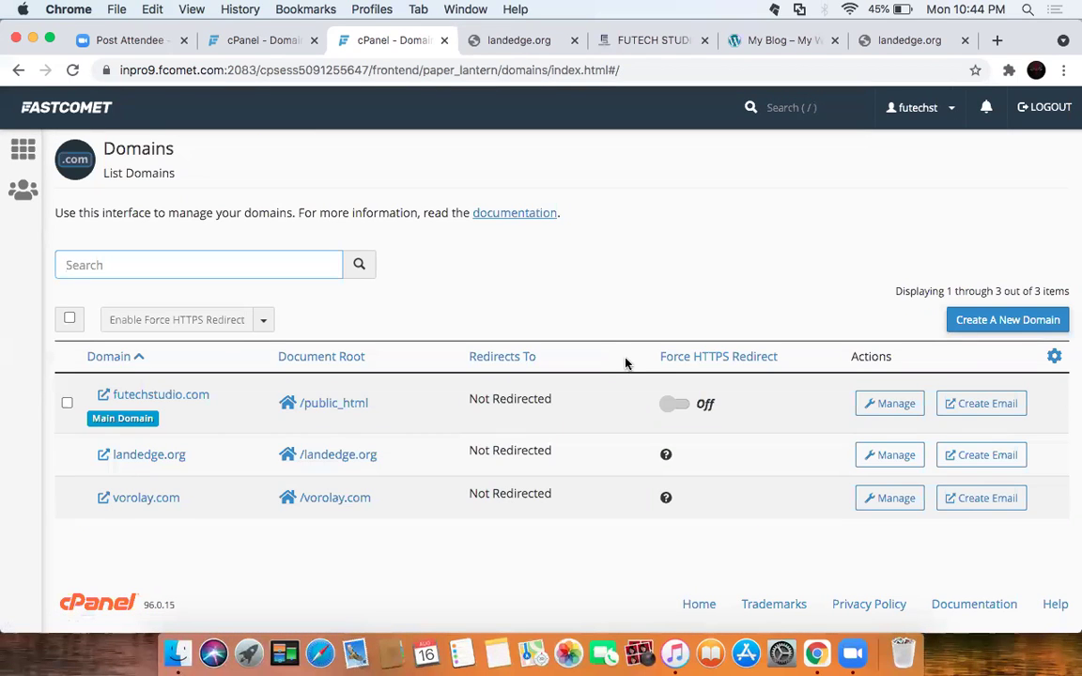
pyautogui.click(24, 155)
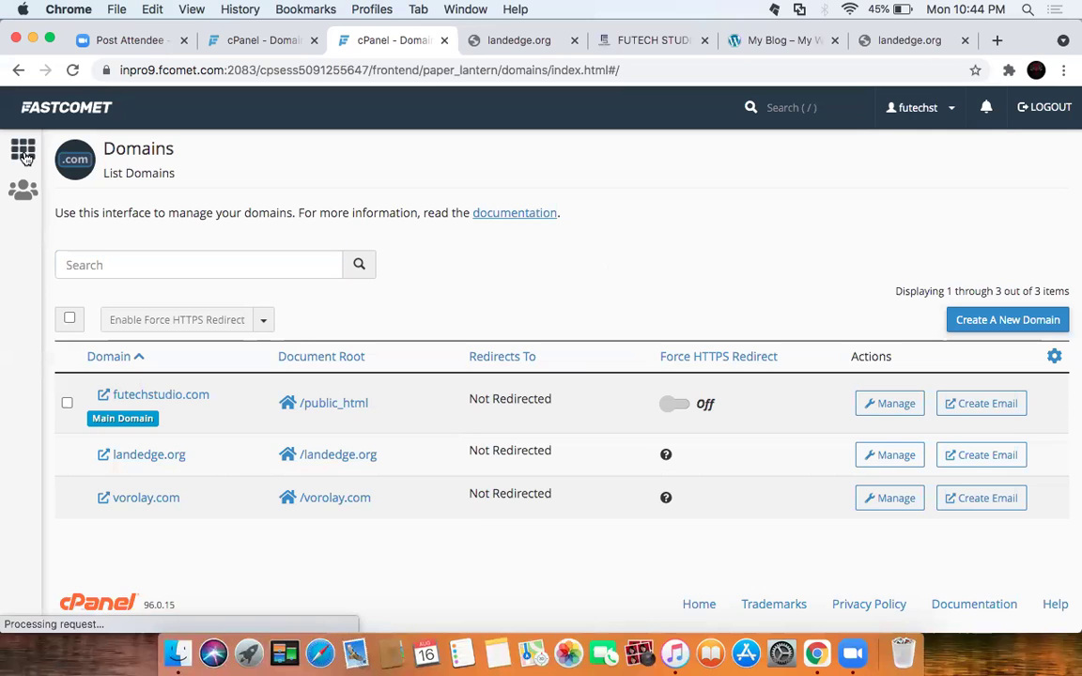
# Step: Open the WordPress script from the Softaculous Apps Installer section on cPanel home
pyautogui.scroll(-10, 476, 403)
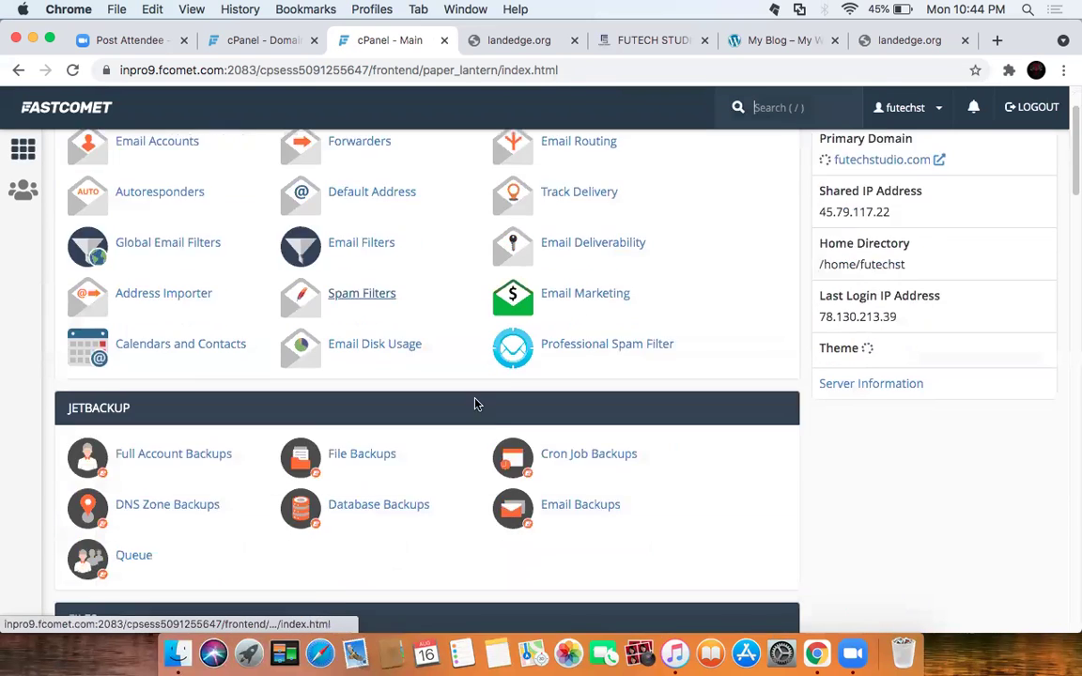
pyautogui.scroll(-10, 455, 403)
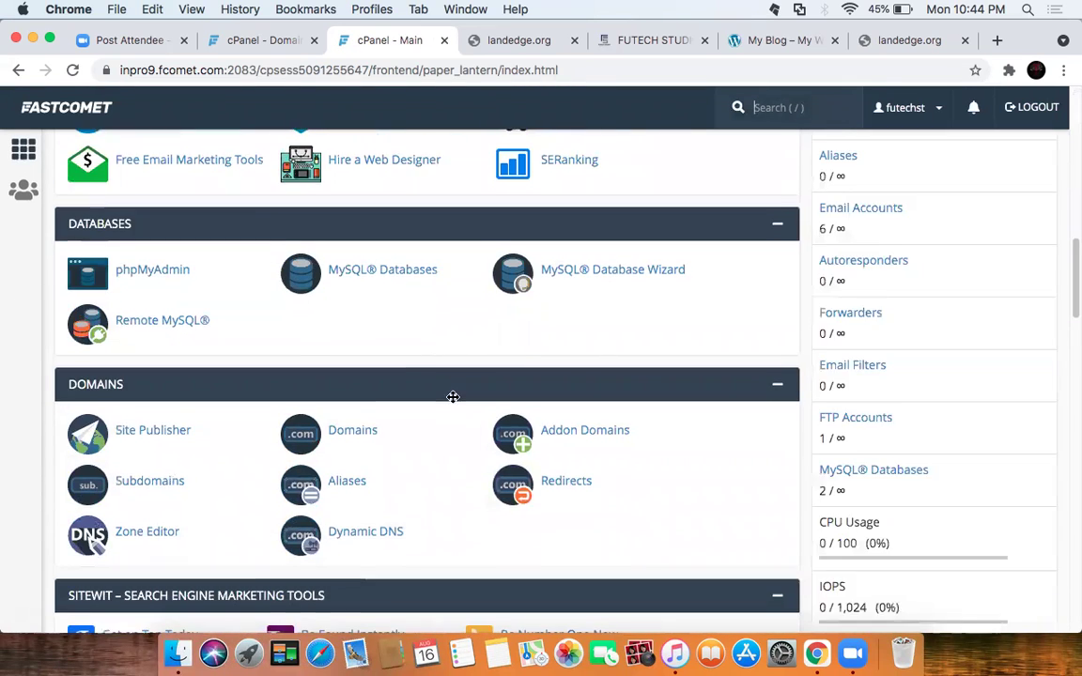
pyautogui.scroll(2, 451, 397)
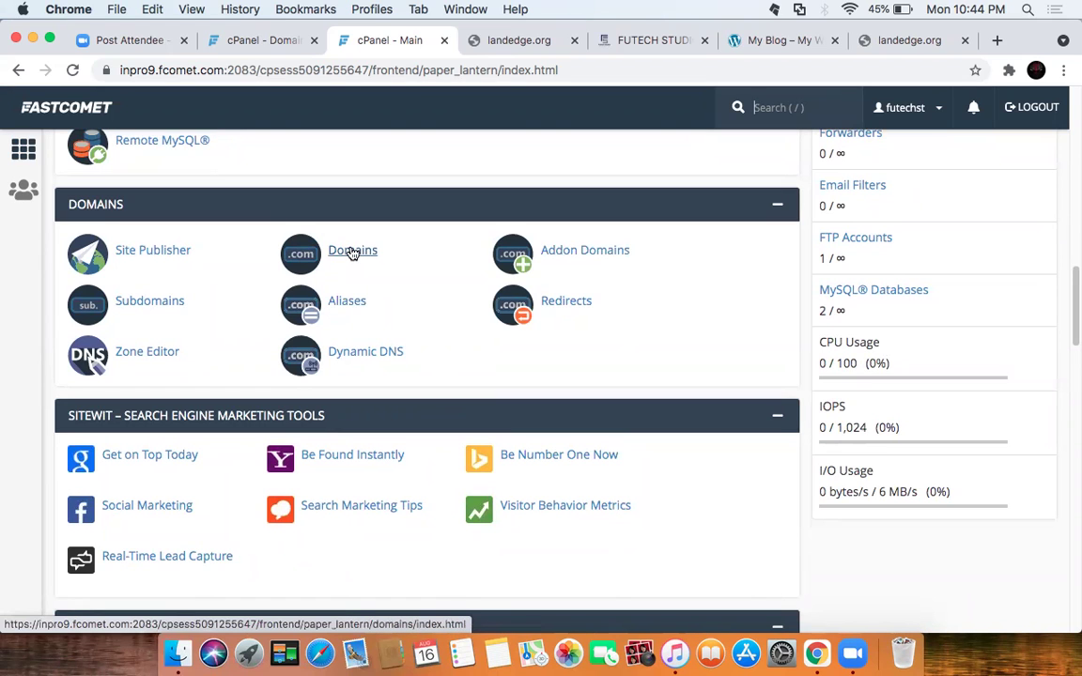
pyautogui.scroll(-10, 435, 347)
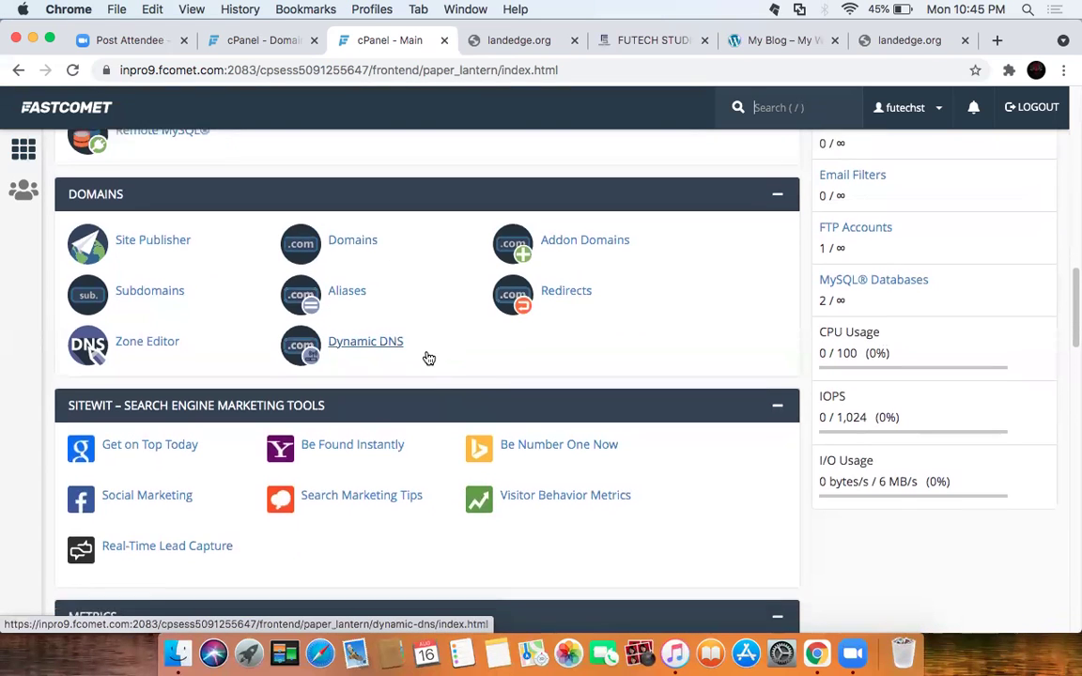
pyautogui.scroll(-5, 437, 350)
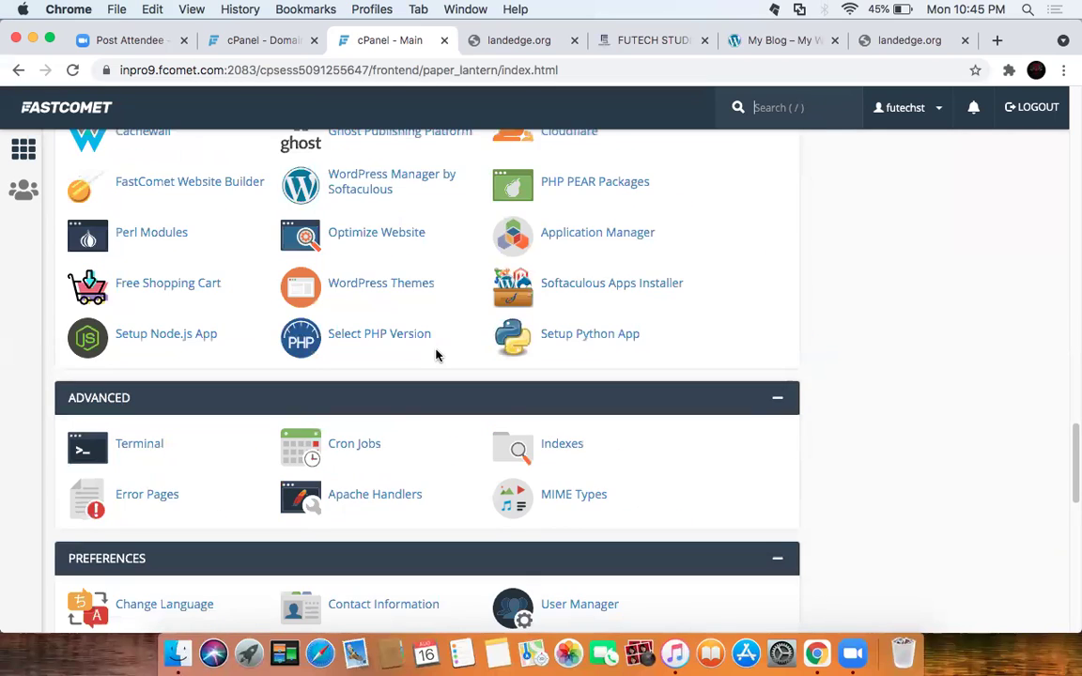
pyautogui.scroll(-10, 436, 354)
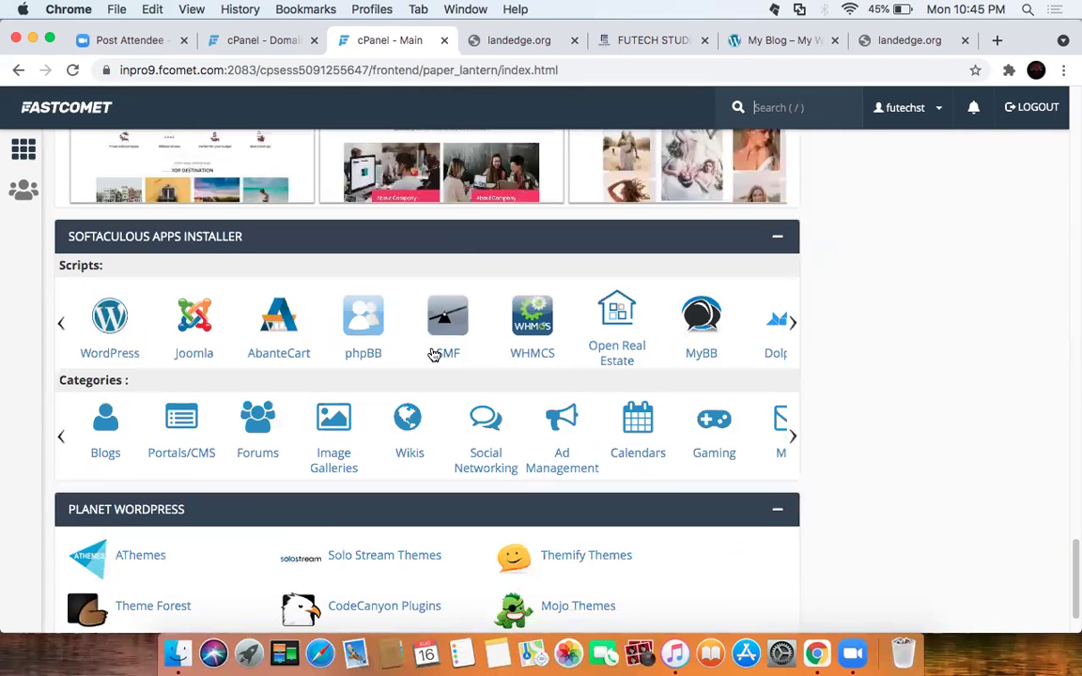
pyautogui.click(108, 351)
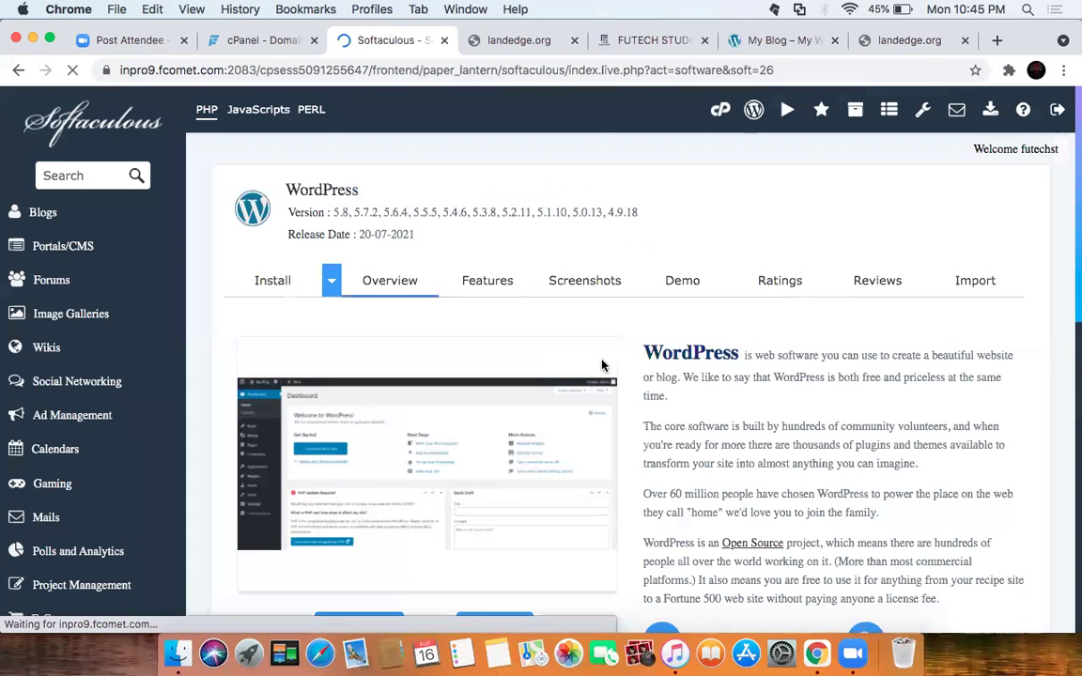
# Step: Review the current WordPress 5.8 installations on futechstudio.com and vorolay.com
pyautogui.scroll(-5, 603, 365)
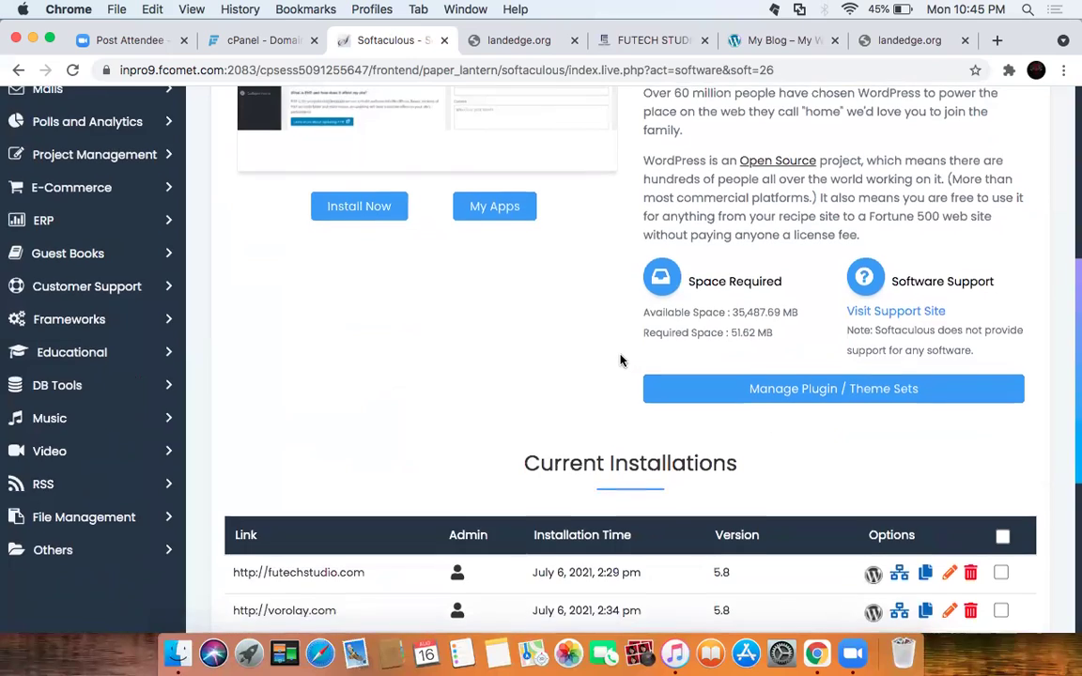
pyautogui.scroll(4, 620, 360)
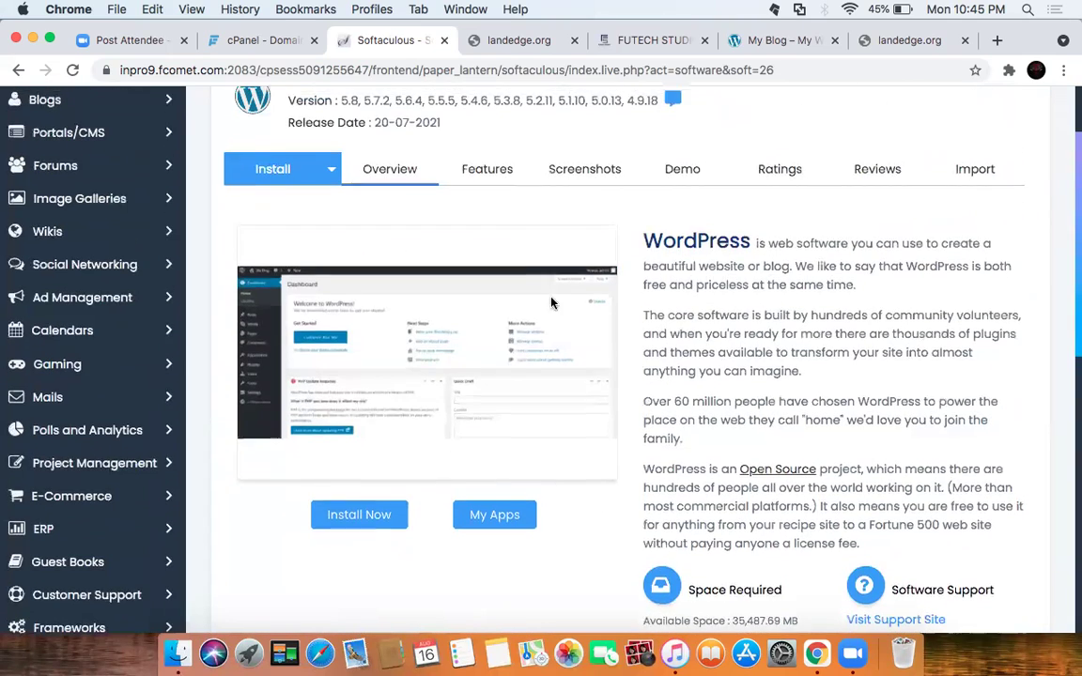
pyautogui.scroll(1, 552, 303)
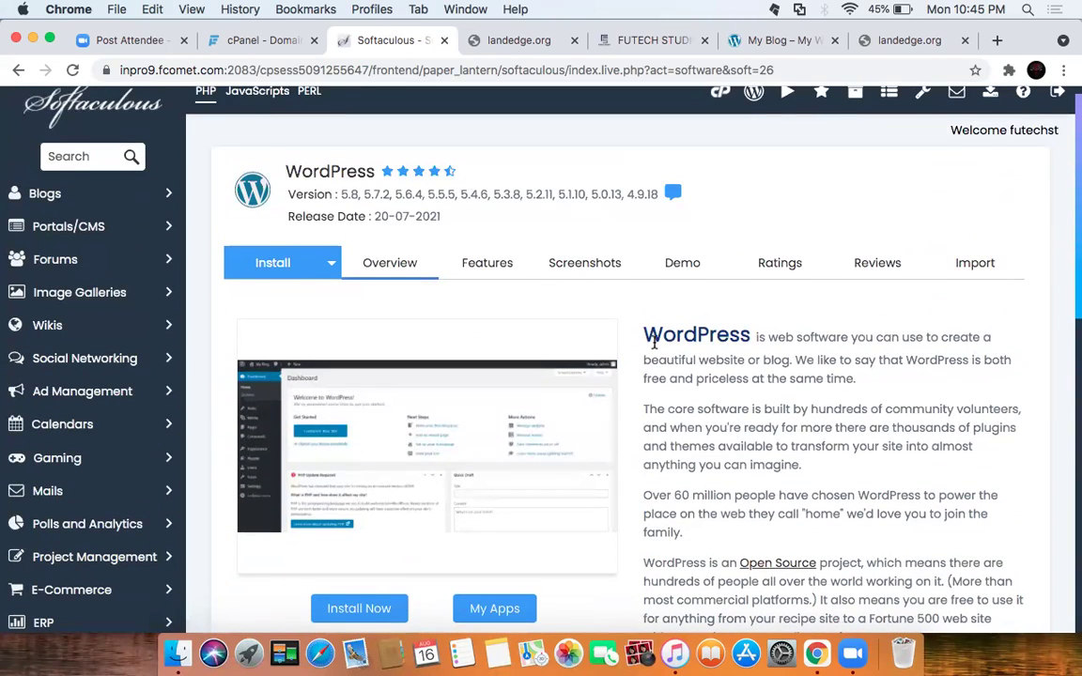
pyautogui.scroll(1, 655, 342)
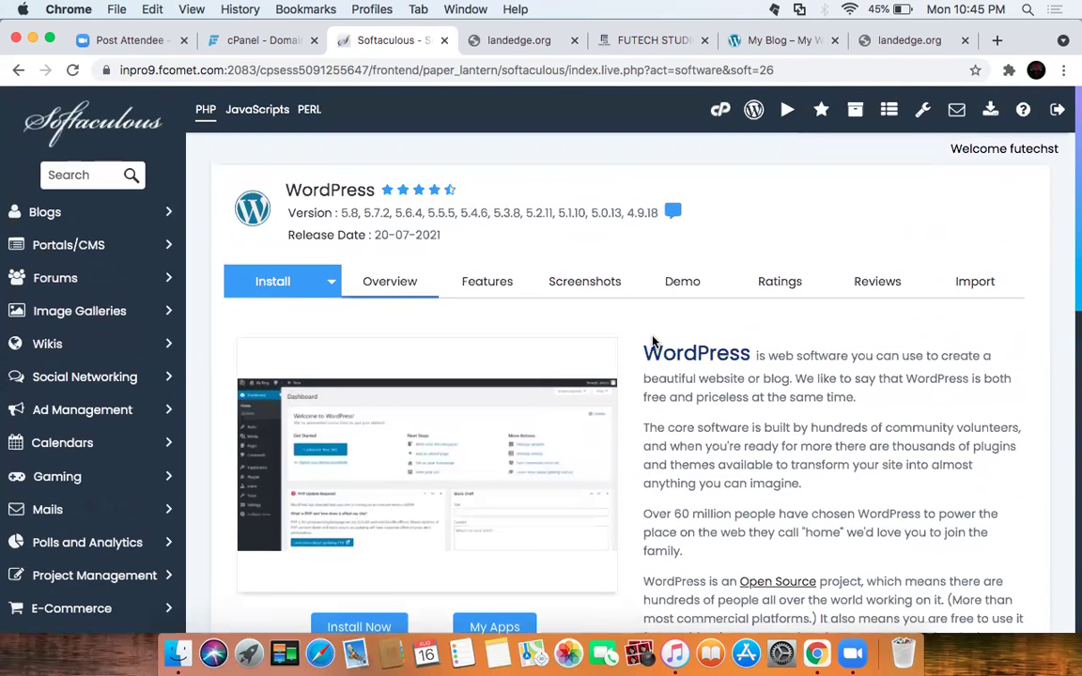
pyautogui.scroll(-10, 654, 342)
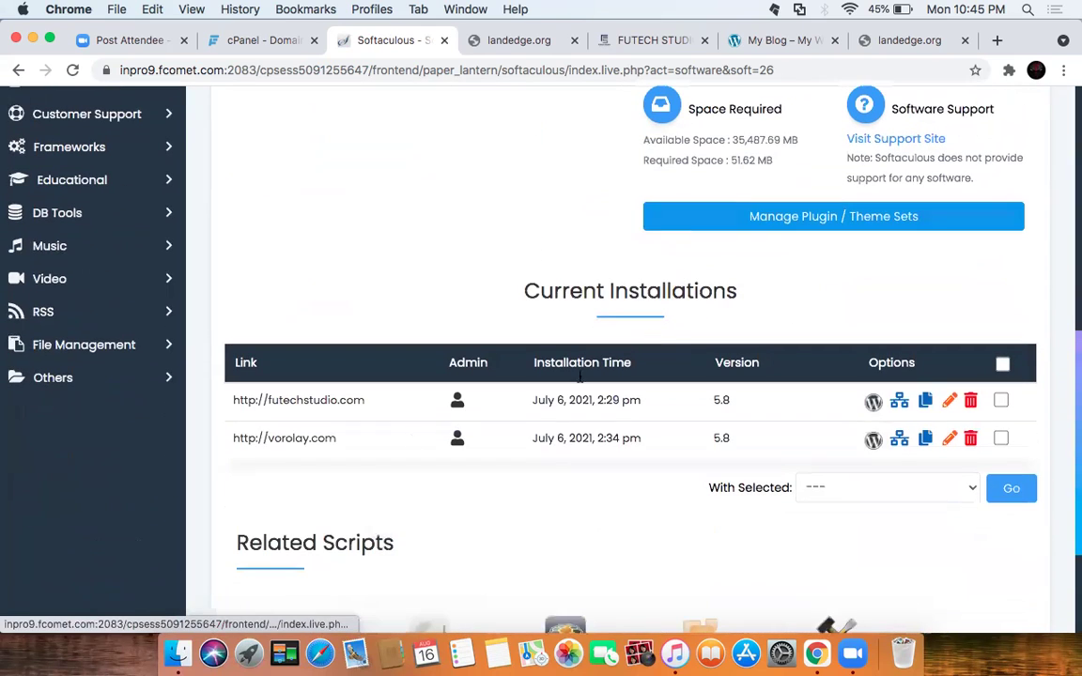
pyautogui.scroll(1, 499, 284)
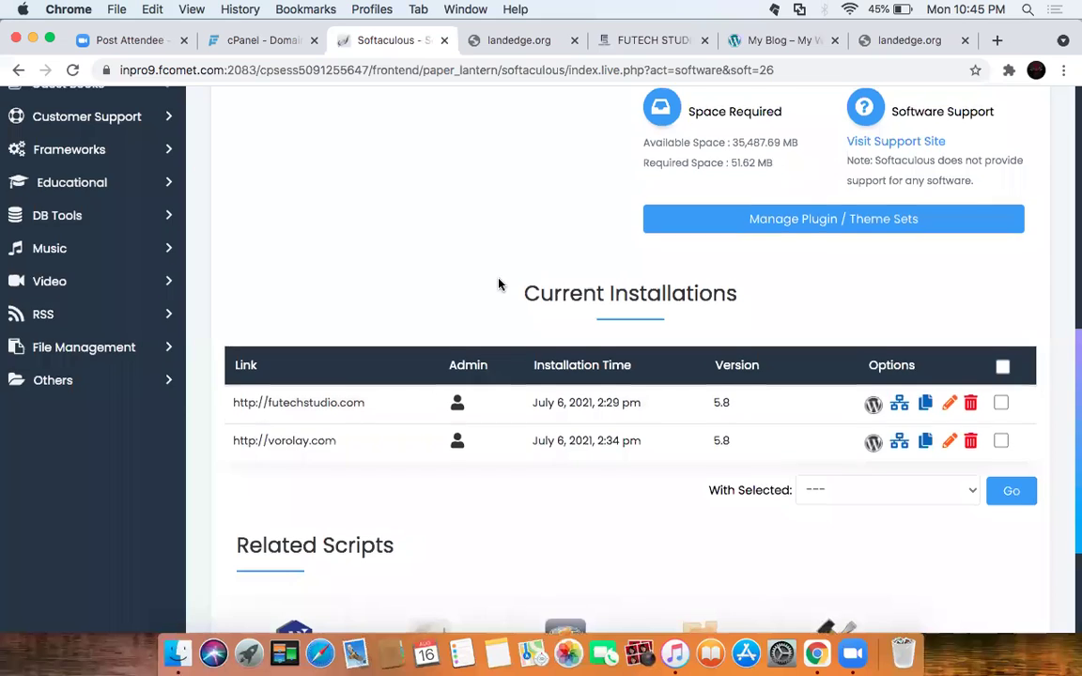
pyautogui.scroll(5, 499, 284)
pyautogui.click(347, 314)
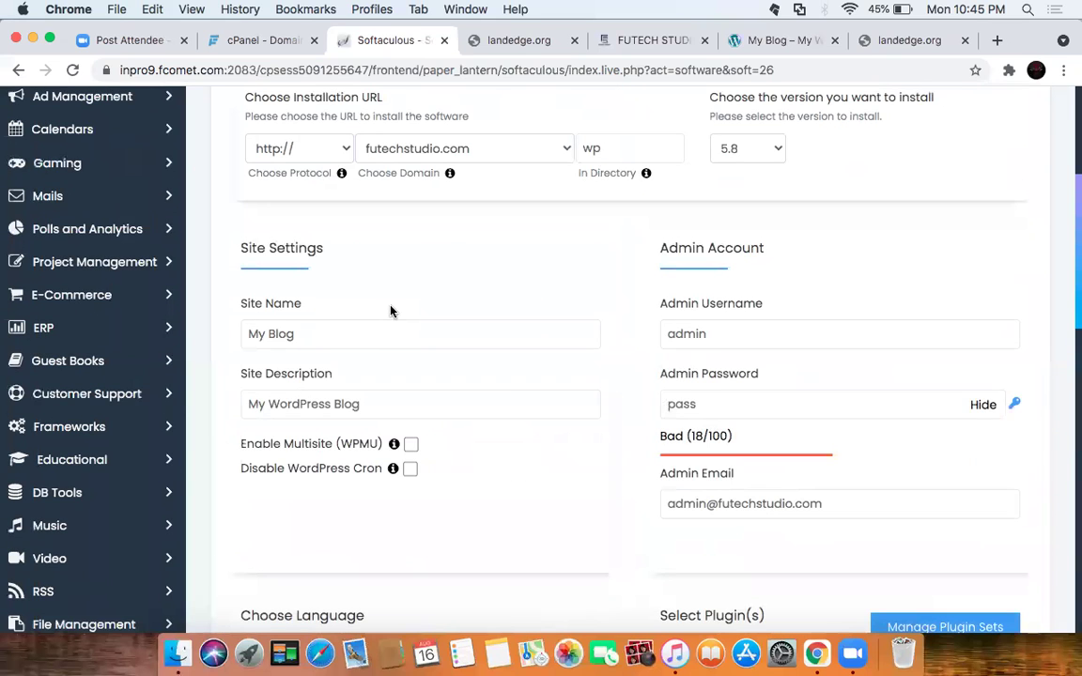
pyautogui.scroll(3, 614, 306)
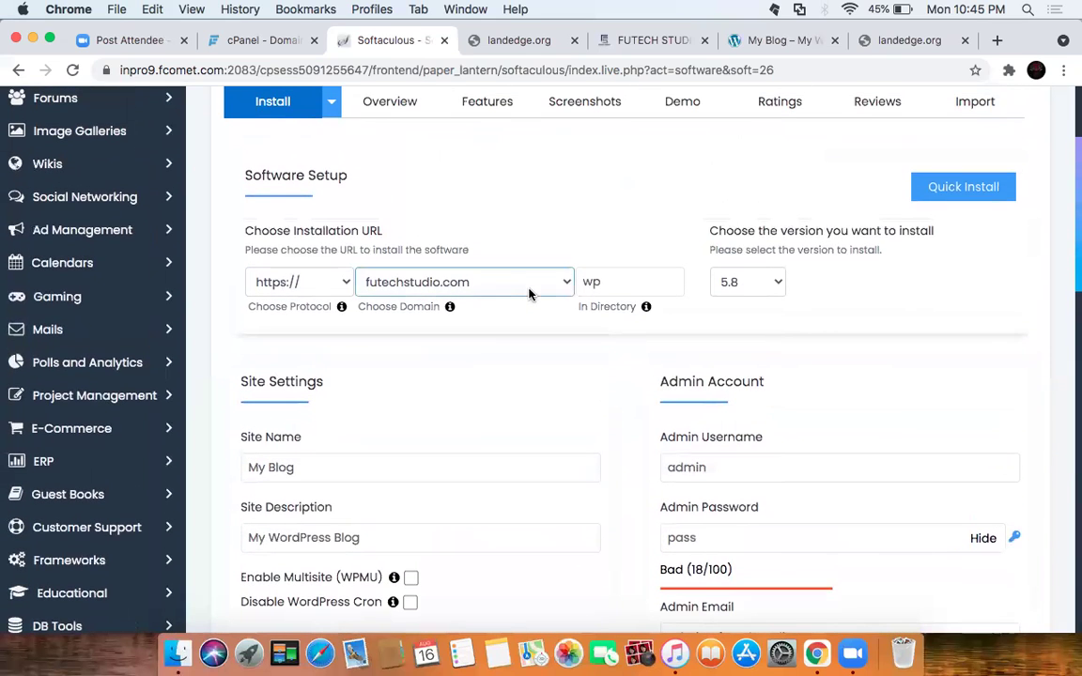
pyautogui.click(312, 276)
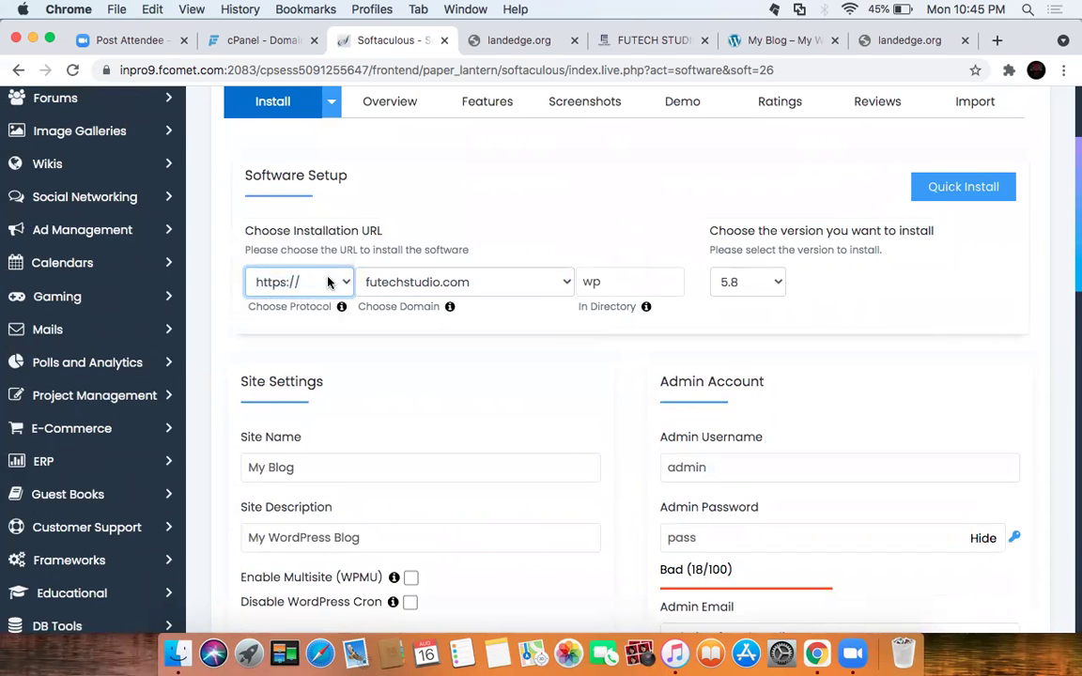
pyautogui.click(328, 282)
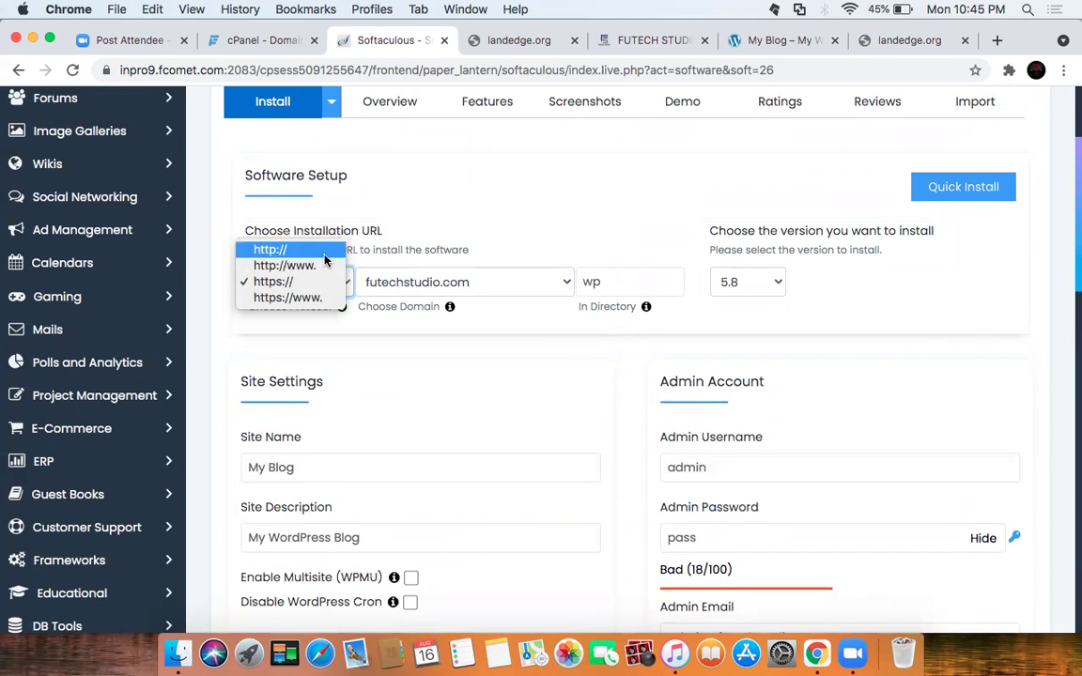
pyautogui.click(316, 267)
pyautogui.click(460, 278)
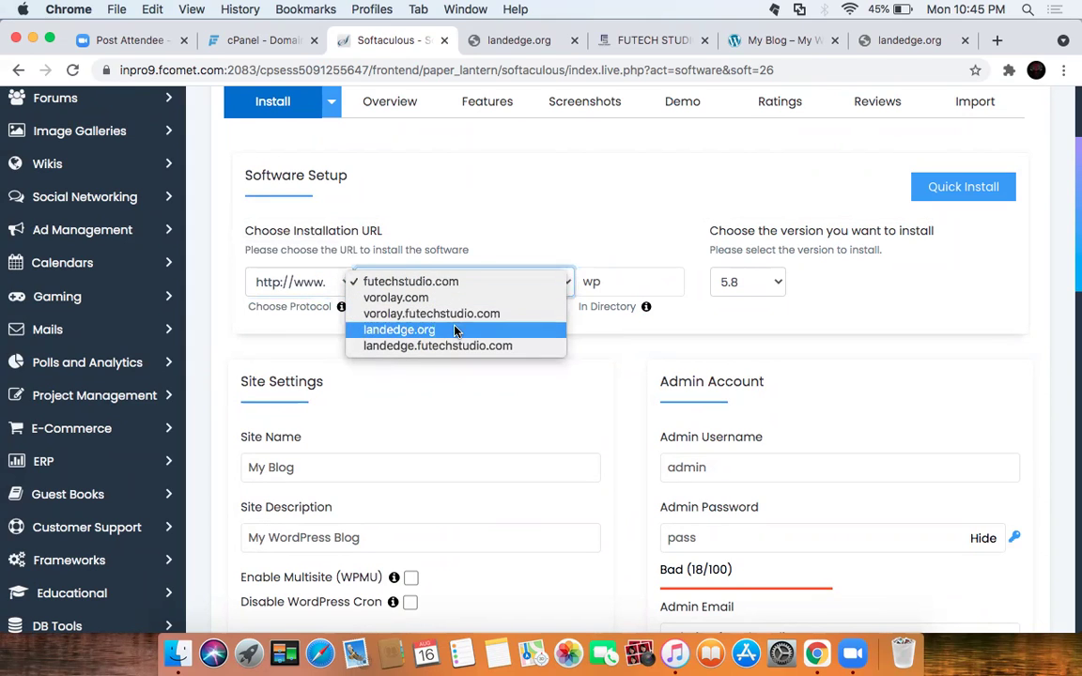
pyautogui.click(456, 332)
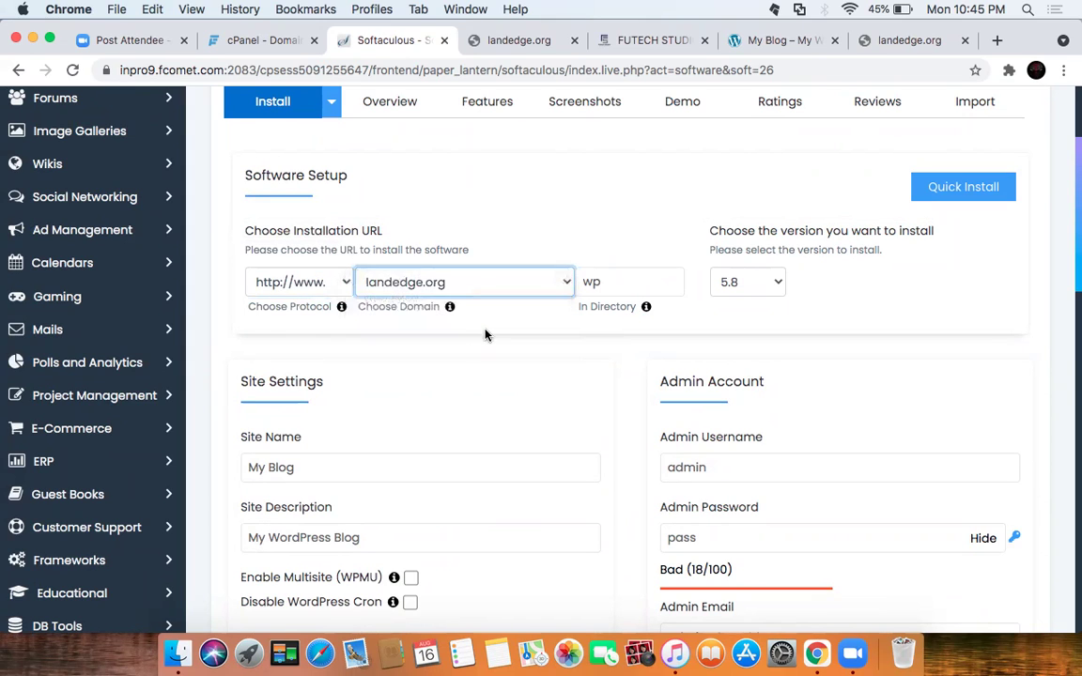
pyautogui.click(436, 293)
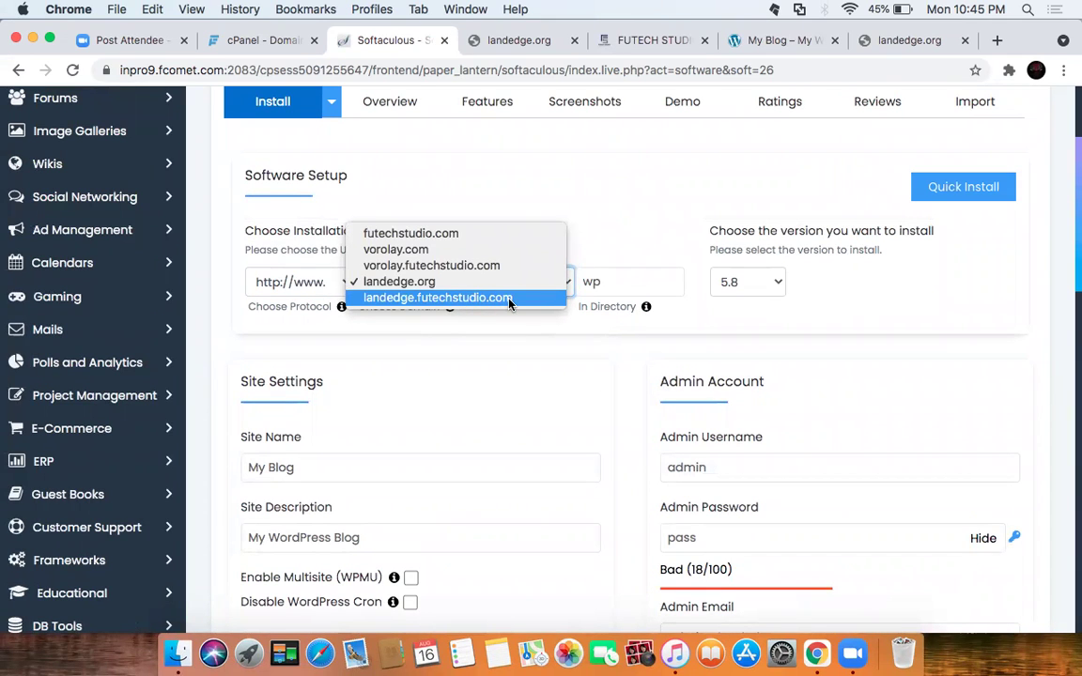
pyautogui.click(506, 282)
# Step: Leave the install directory empty and keep WordPress version 5.8
pyautogui.click(639, 282)
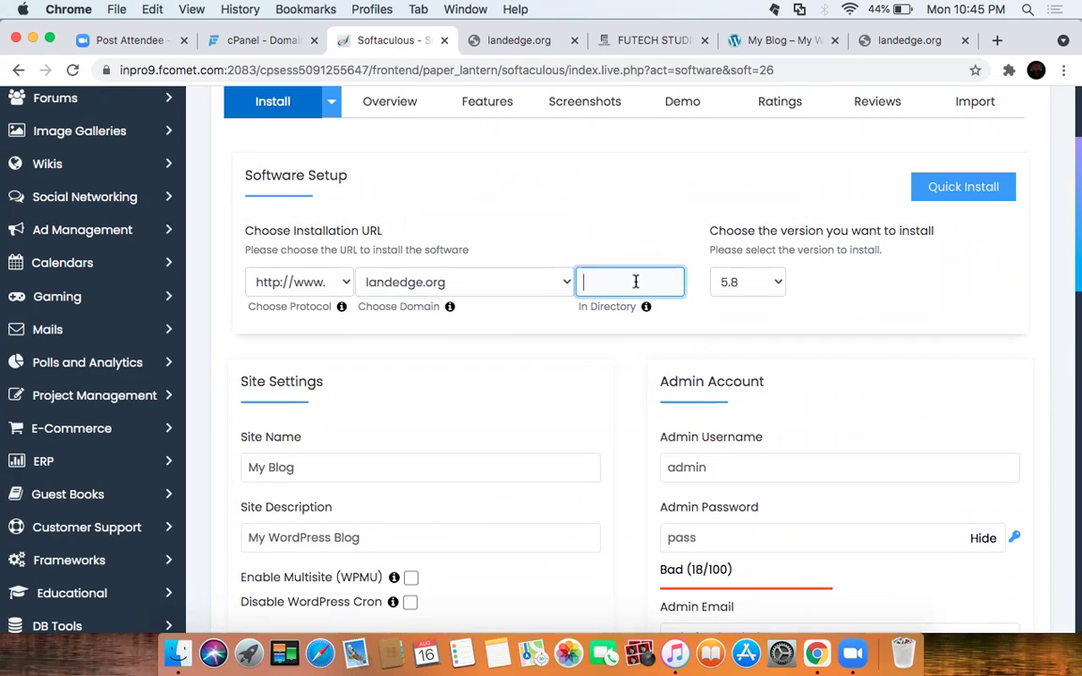
pyautogui.click(587, 339)
pyautogui.click(776, 282)
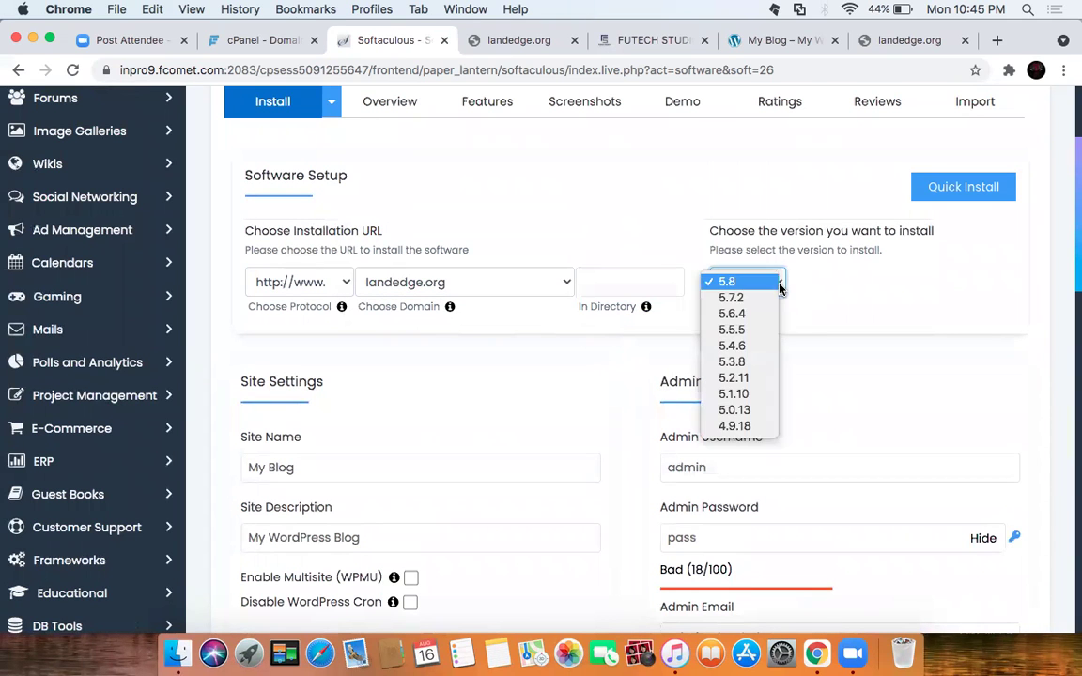
pyautogui.click(778, 282)
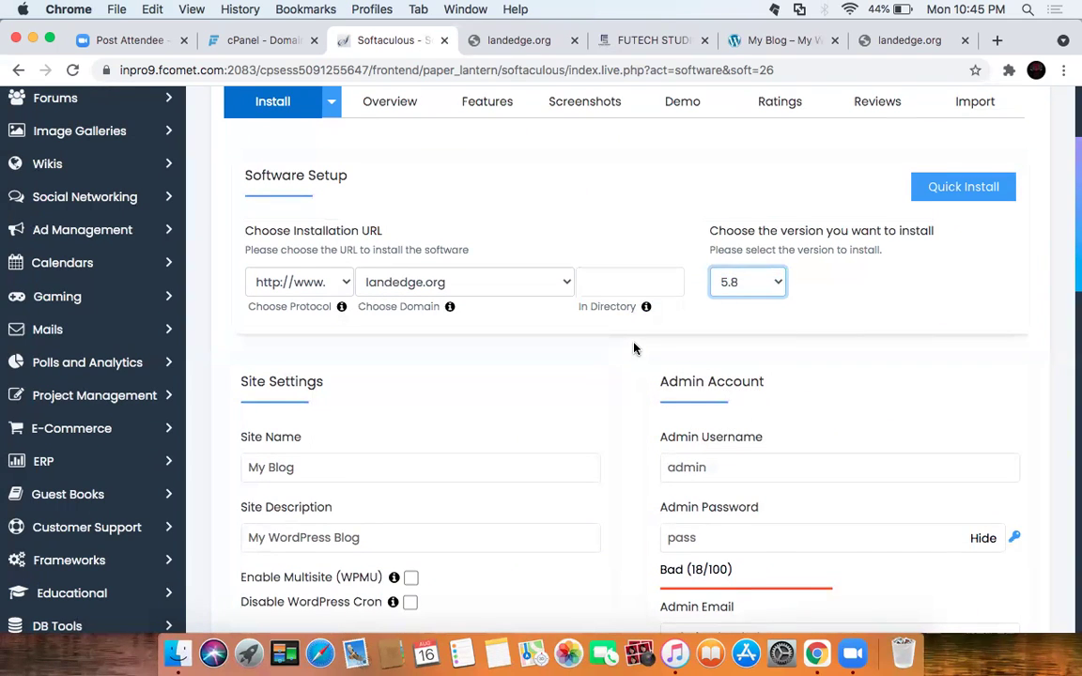
pyautogui.scroll(-3, 633, 351)
pyautogui.click(371, 346)
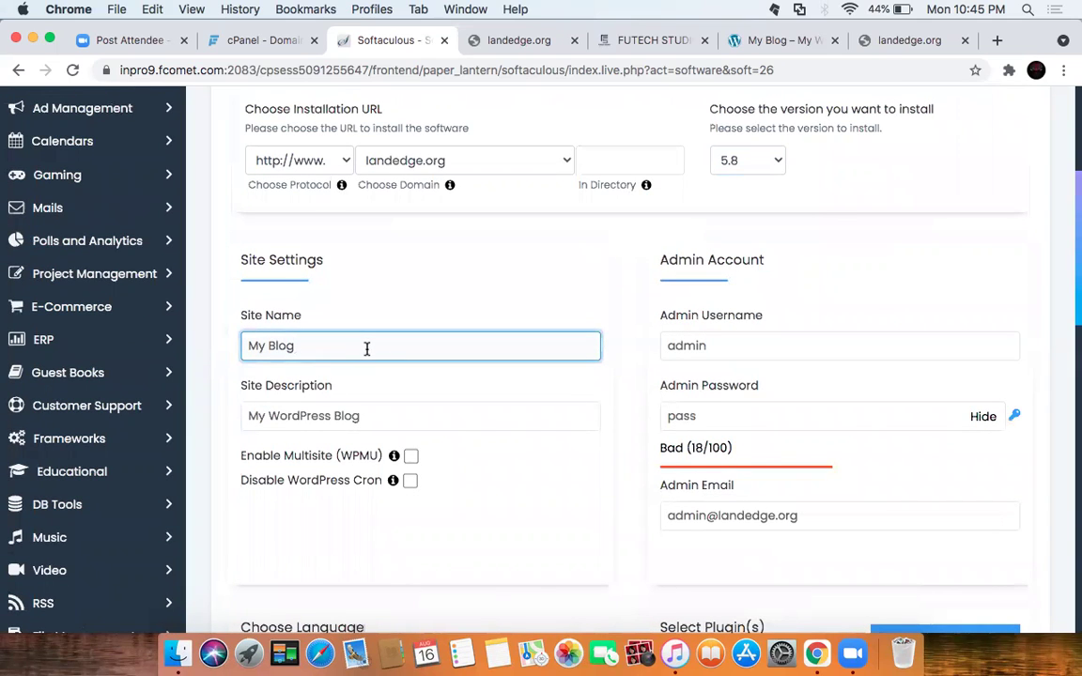
# Step: Replace the site name with LandEdge and set a stronger admin password
pyautogui.press('BackSpace')
pyautogui.press('BackSpace')
pyautogui.press('BackSpace')
pyautogui.press('BackSpace')
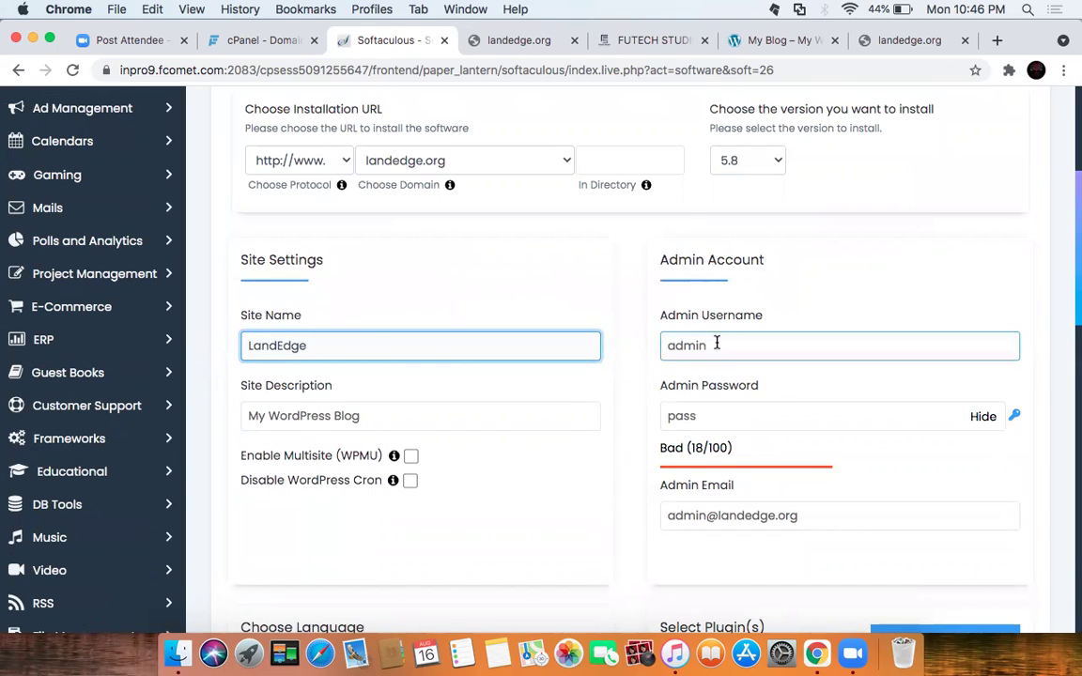
pyautogui.click(730, 414)
pyautogui.write('pass123')
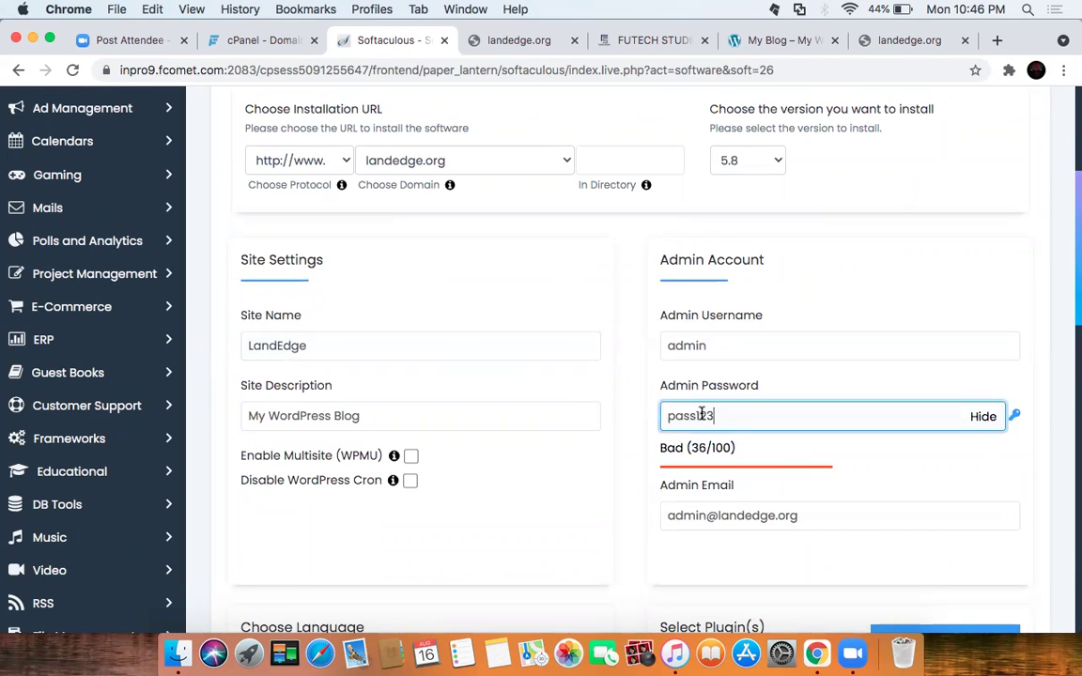
pyautogui.click(632, 416)
# Step: Tick both appearance plugin sets and expand Advanced Options showing database wp207, prefix wpip_
pyautogui.scroll(-3, 632, 417)
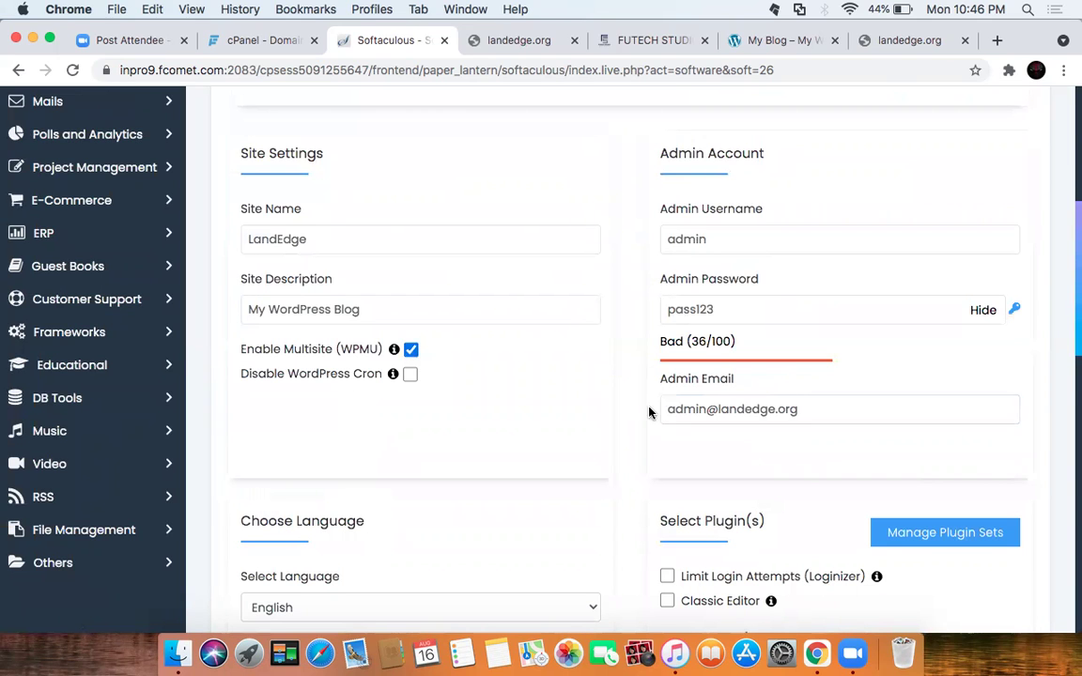
pyautogui.scroll(-5, 648, 409)
pyautogui.scroll(-2, 653, 403)
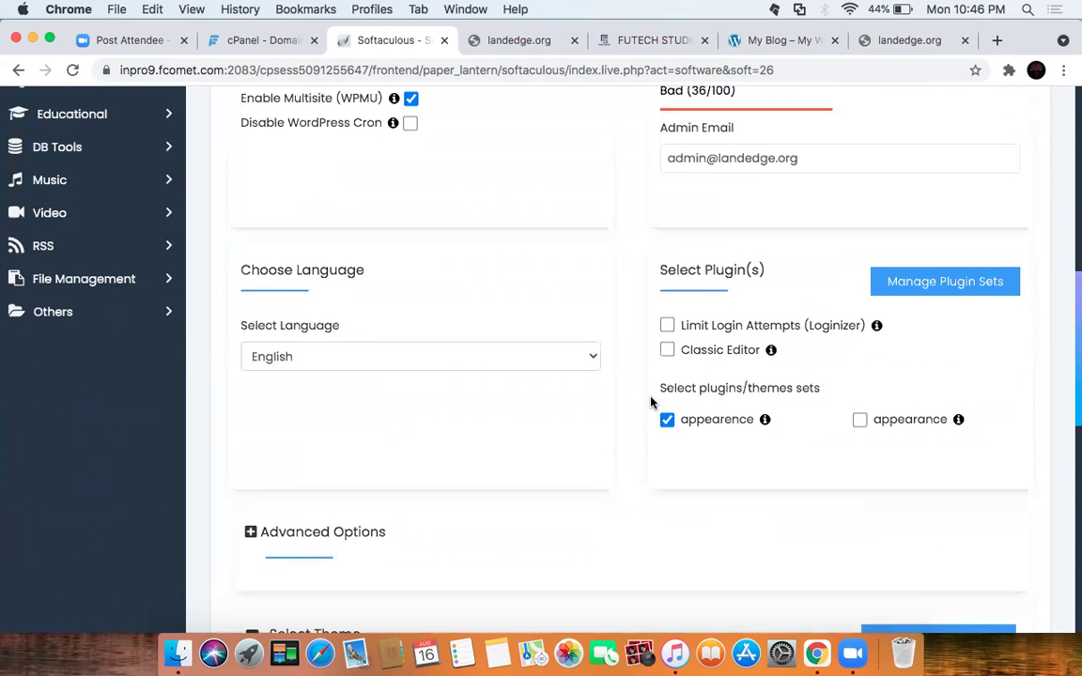
pyautogui.scroll(-2, 649, 395)
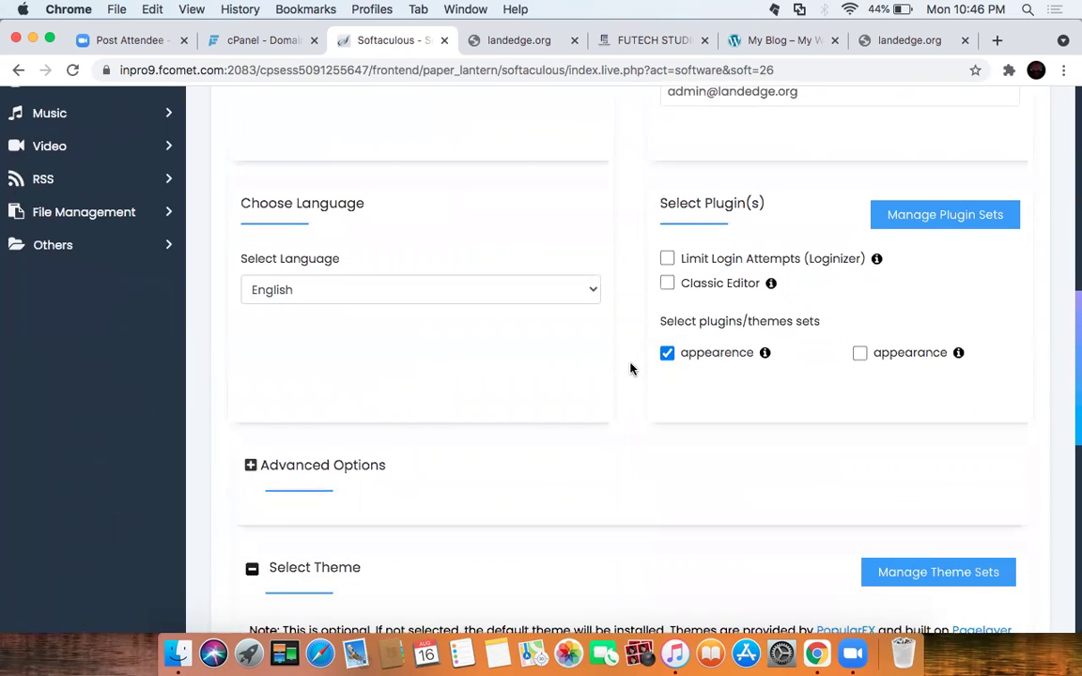
pyautogui.scroll(-2, 631, 369)
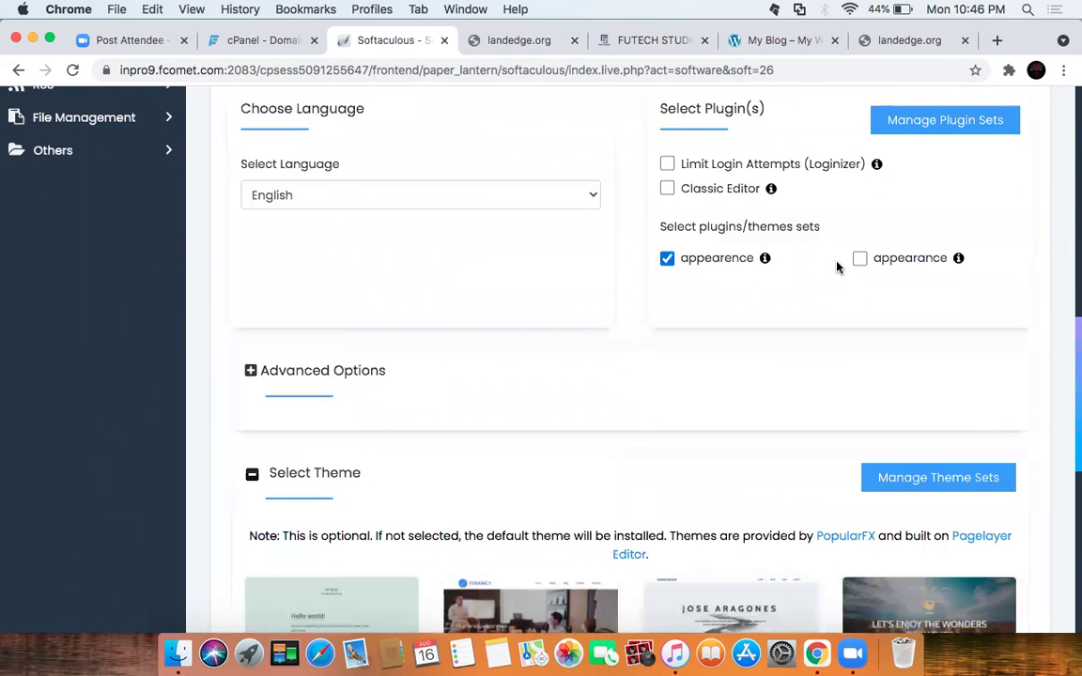
pyautogui.click(860, 258)
pyautogui.scroll(-3, 635, 302)
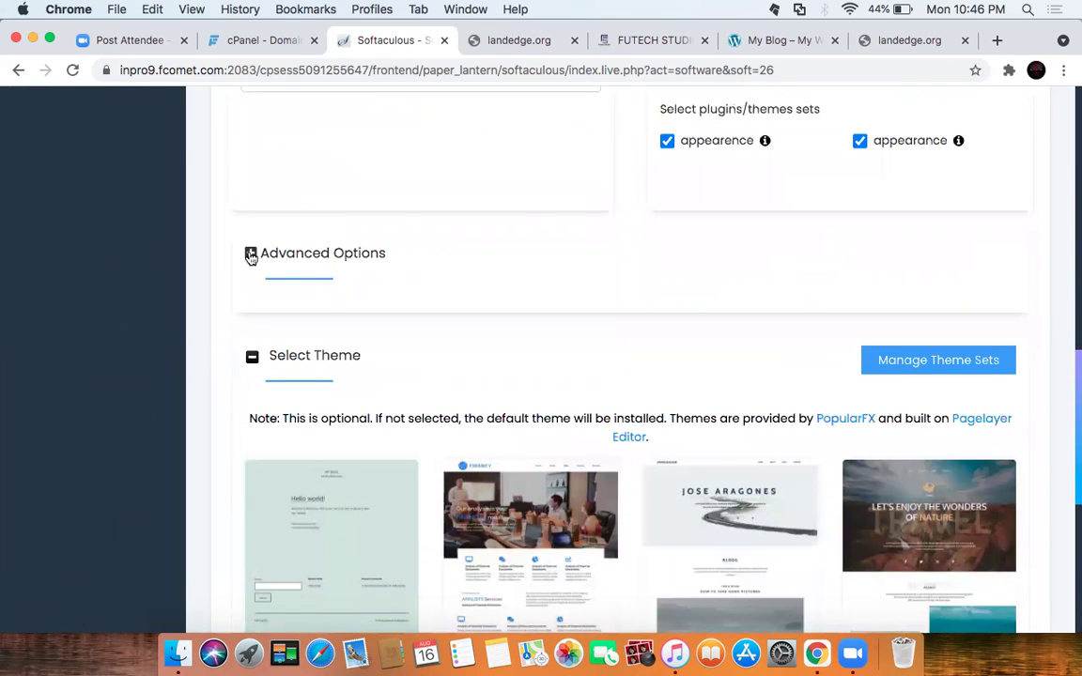
pyautogui.click(251, 253)
pyautogui.click(380, 352)
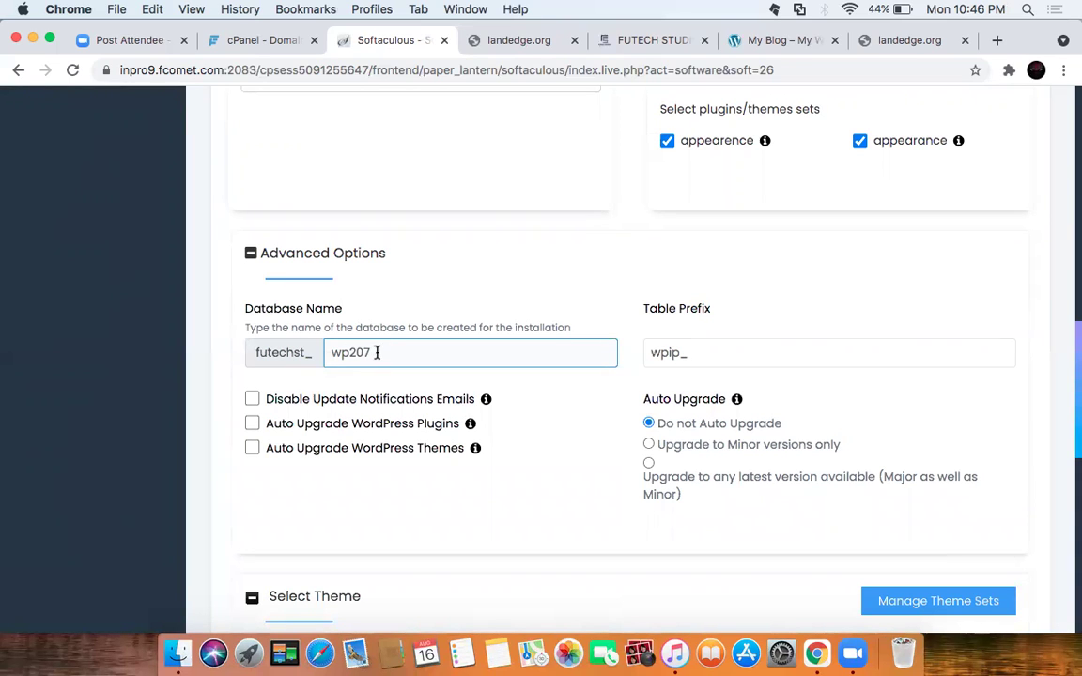
# Step: Review the database settings and visit the PopularFX theme provider link
pyautogui.scroll(10, 391, 346)
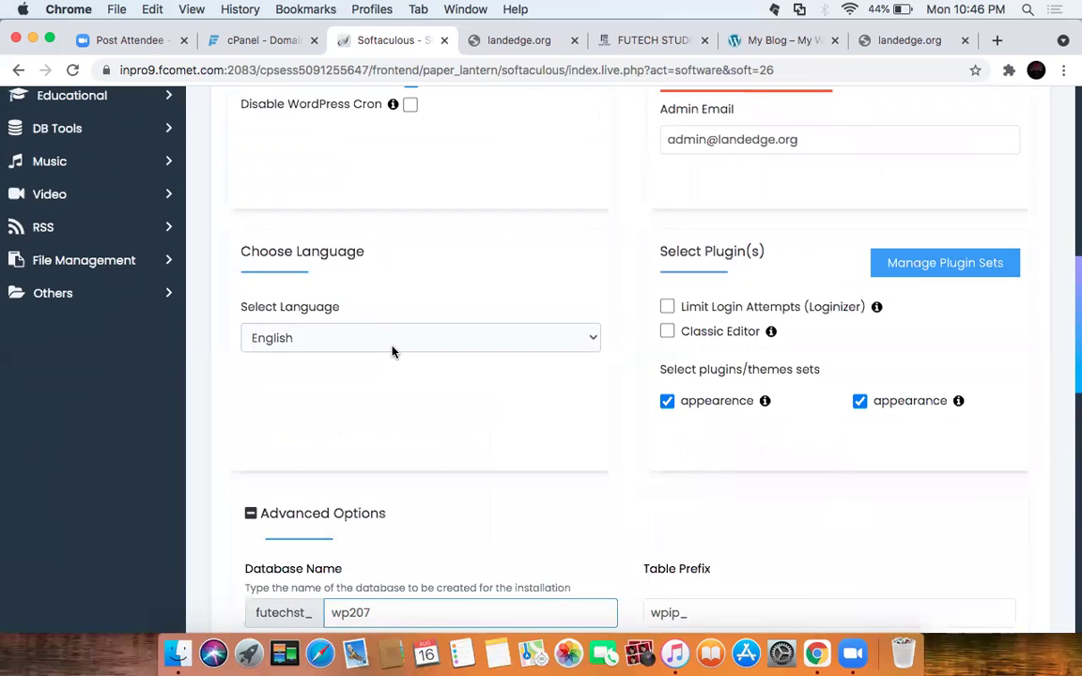
pyautogui.click(316, 257)
pyautogui.scroll(-12, 404, 309)
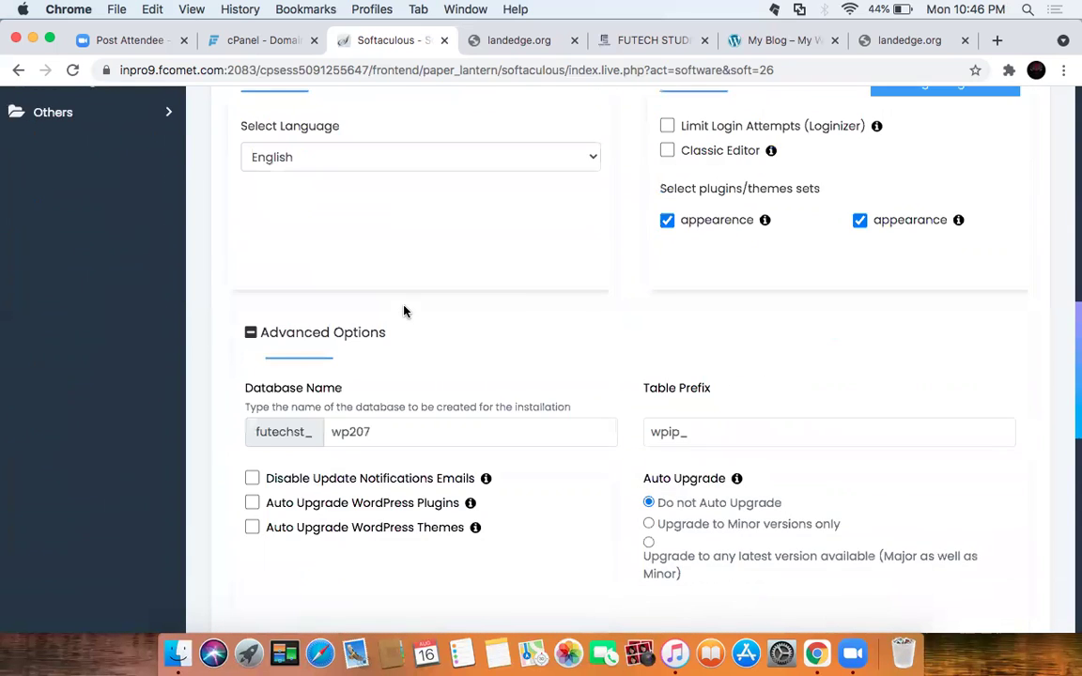
pyautogui.scroll(-8, 410, 266)
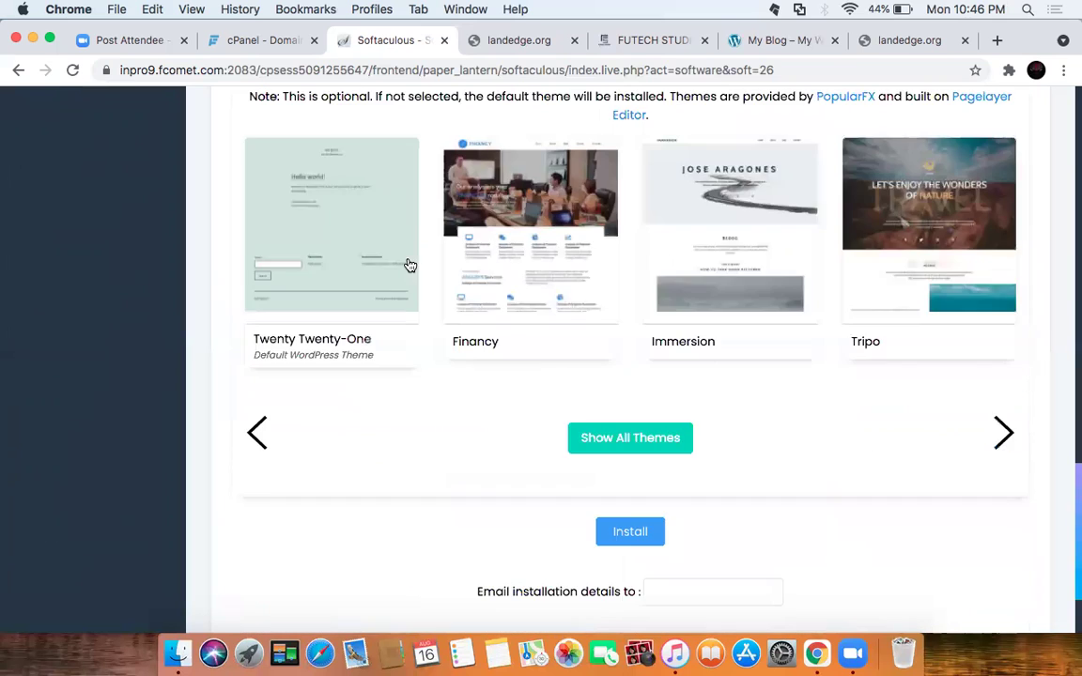
pyautogui.scroll(4, 408, 264)
pyautogui.scroll(-1, 407, 264)
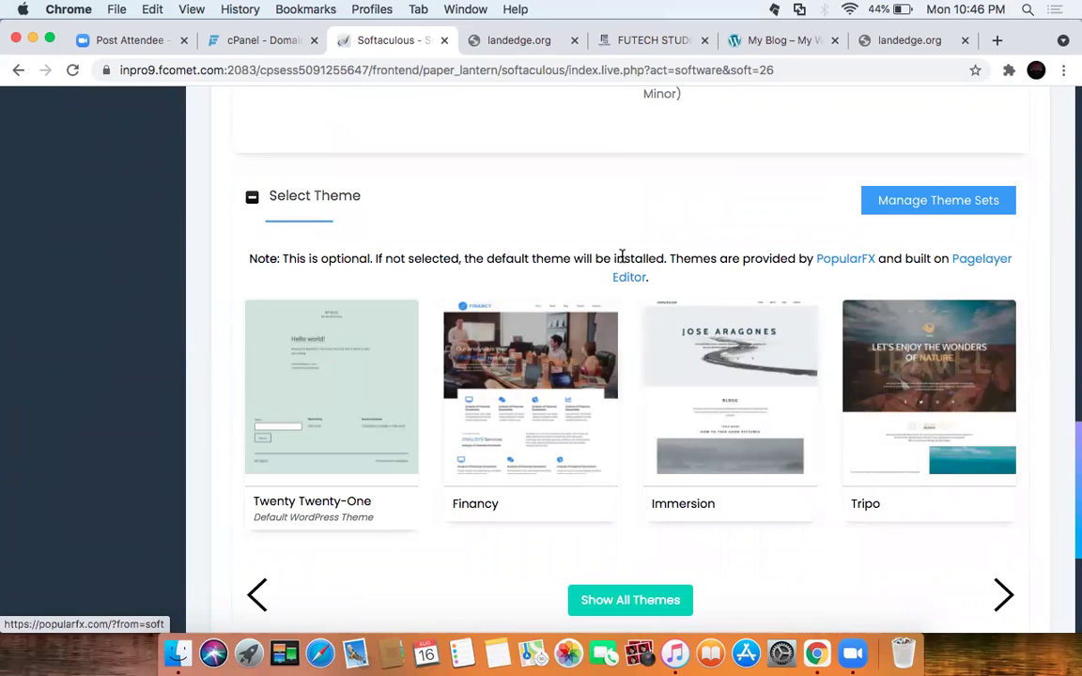
pyautogui.click(848, 266)
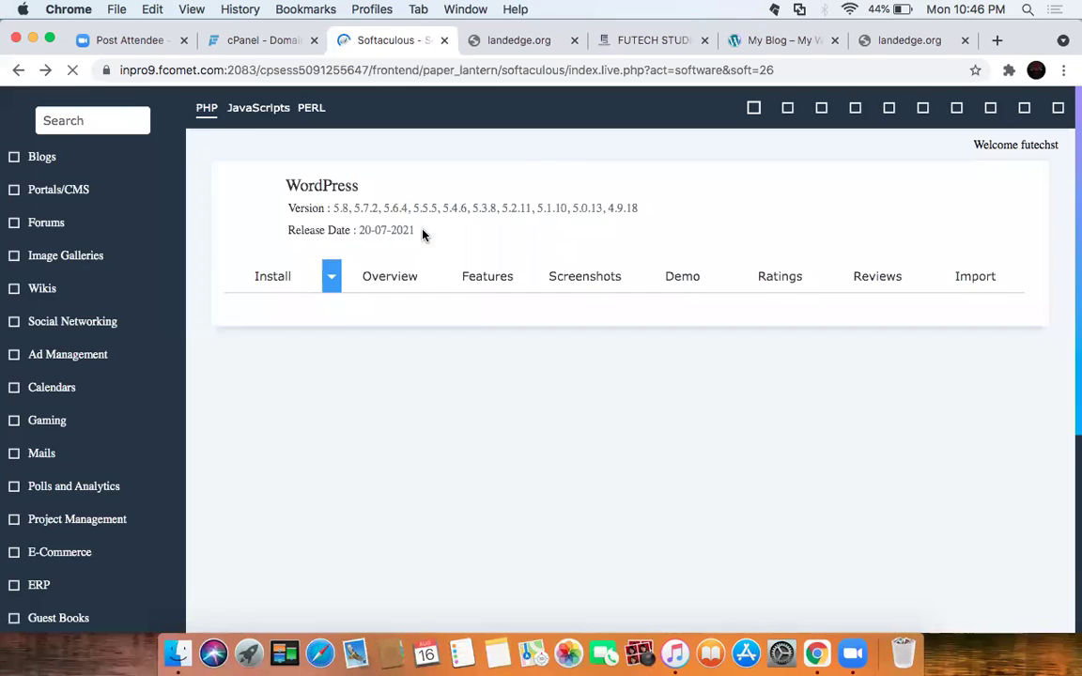
# Step: Reopen the landedge.org install form and view theme choices Twenty Twenty-One, Financy, Immersion, Tripo
pyautogui.scroll(5, 622, 340)
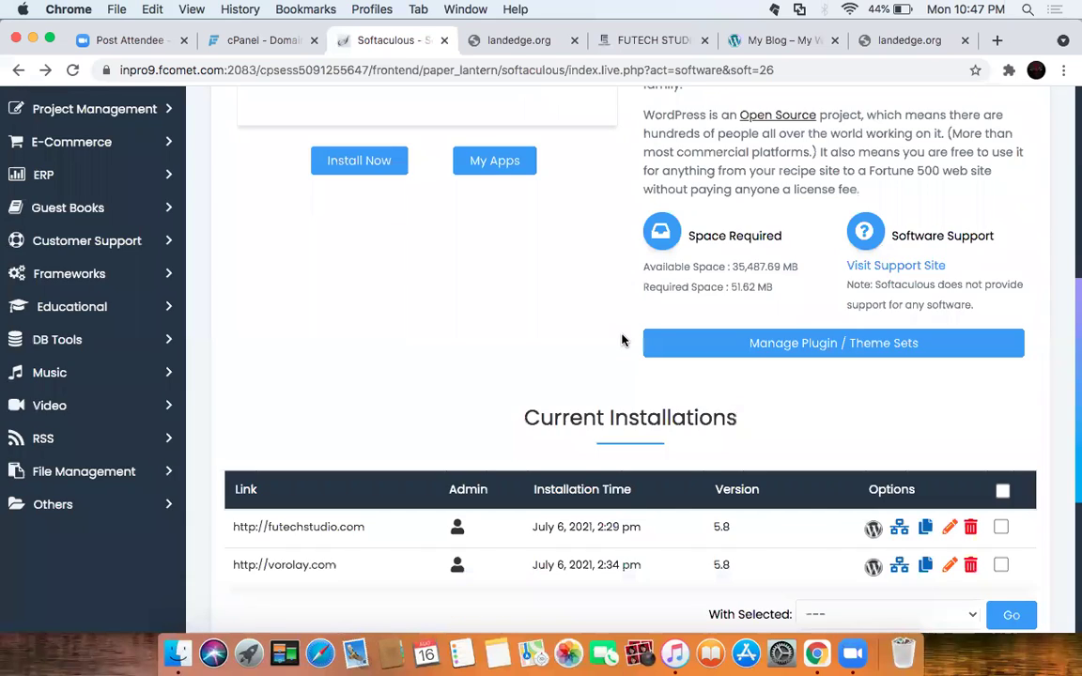
pyautogui.scroll(5, 620, 340)
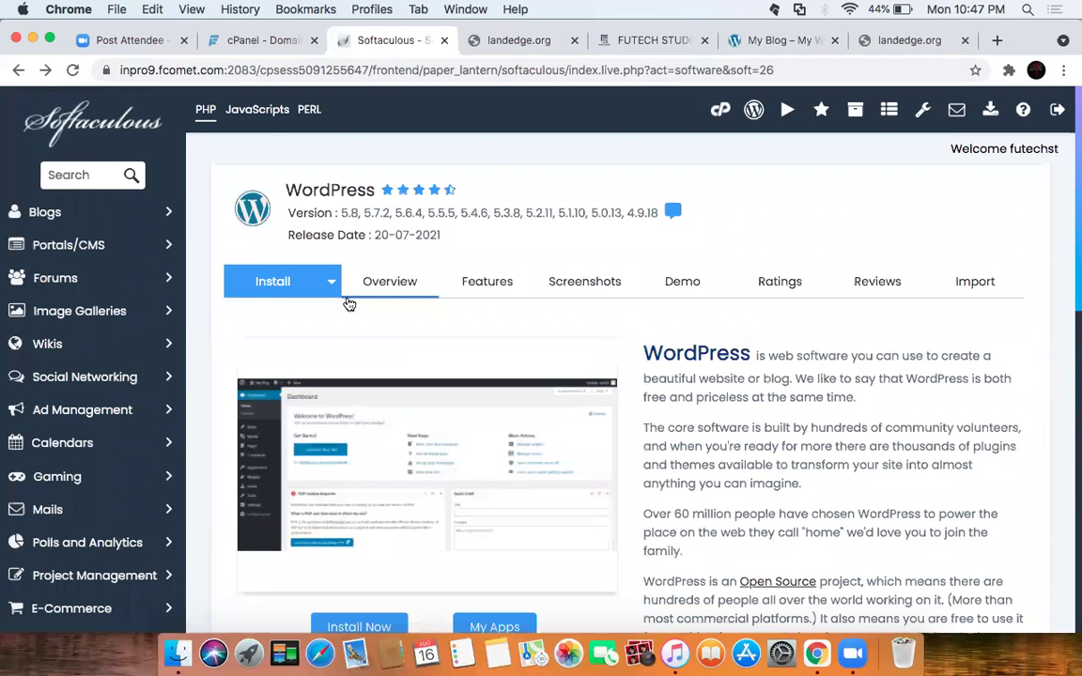
pyautogui.click(311, 270)
pyautogui.scroll(2, 488, 282)
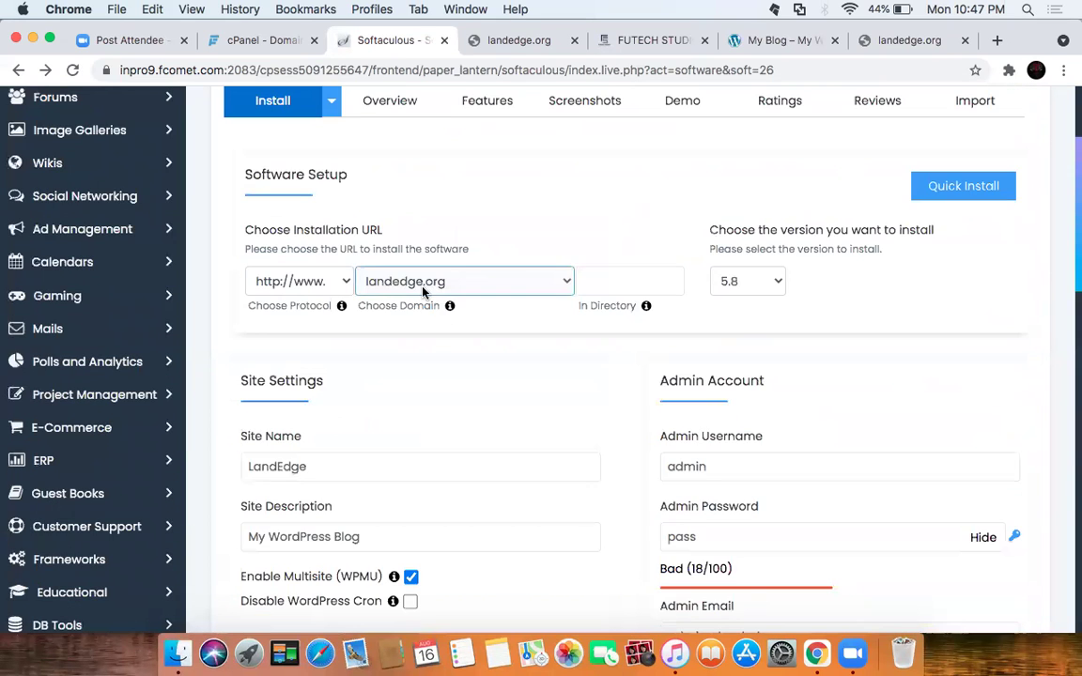
pyautogui.scroll(-4, 611, 354)
pyautogui.scroll(-10, 610, 354)
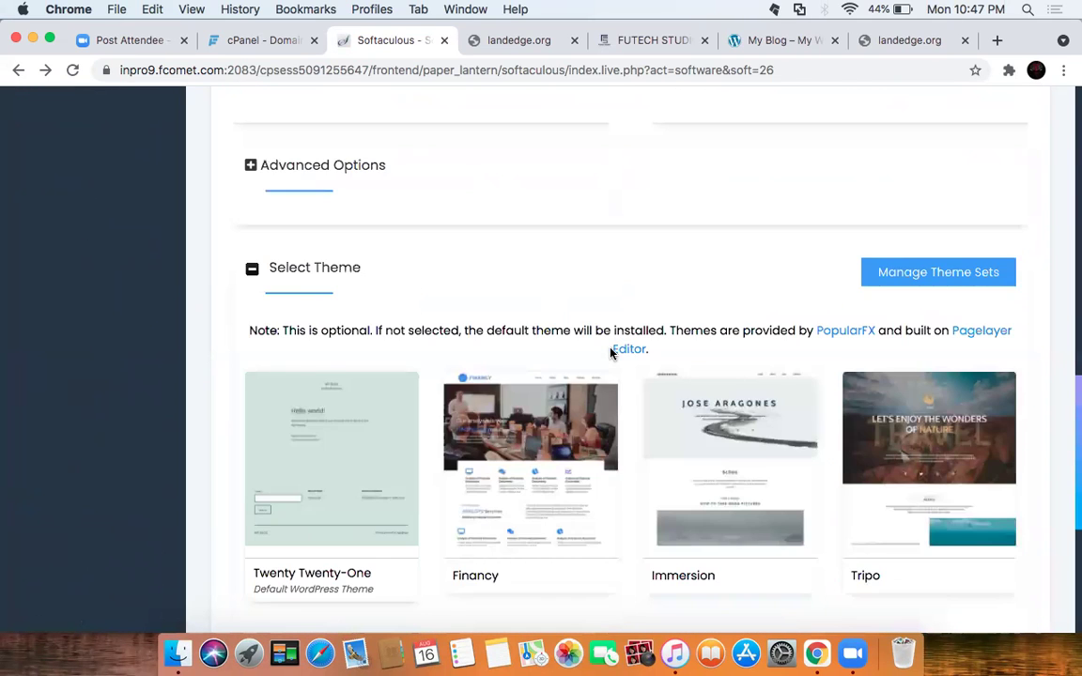
pyautogui.scroll(-3, 611, 355)
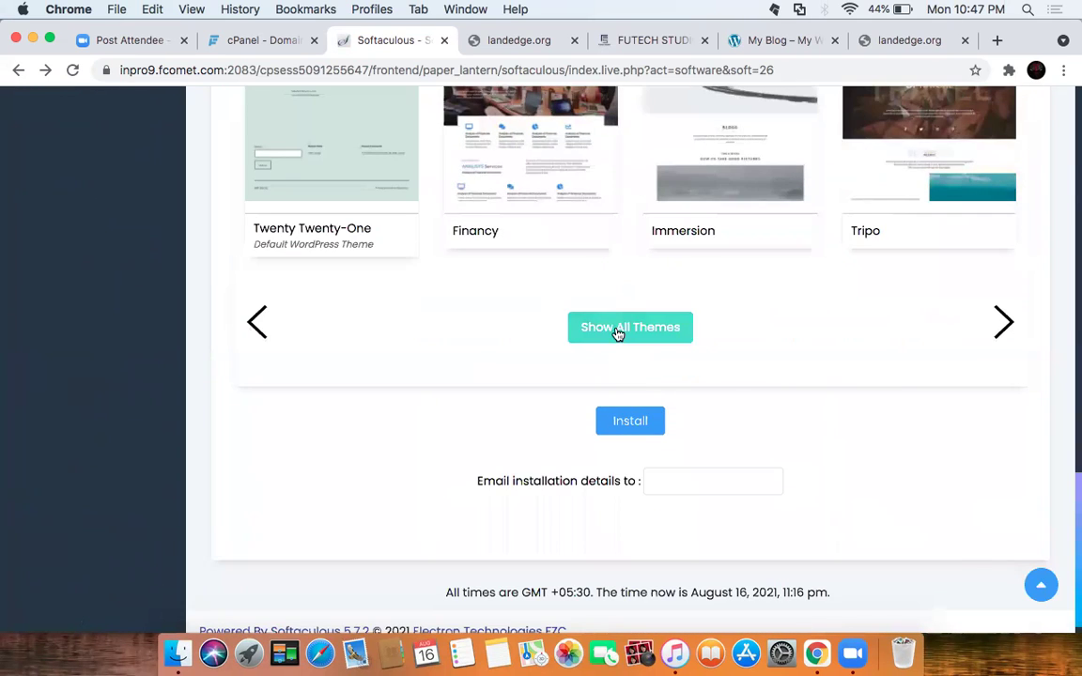
# Step: Browse the full theme gallery and search the themes for 'rea'
pyautogui.click(618, 329)
pyautogui.click(163, 115)
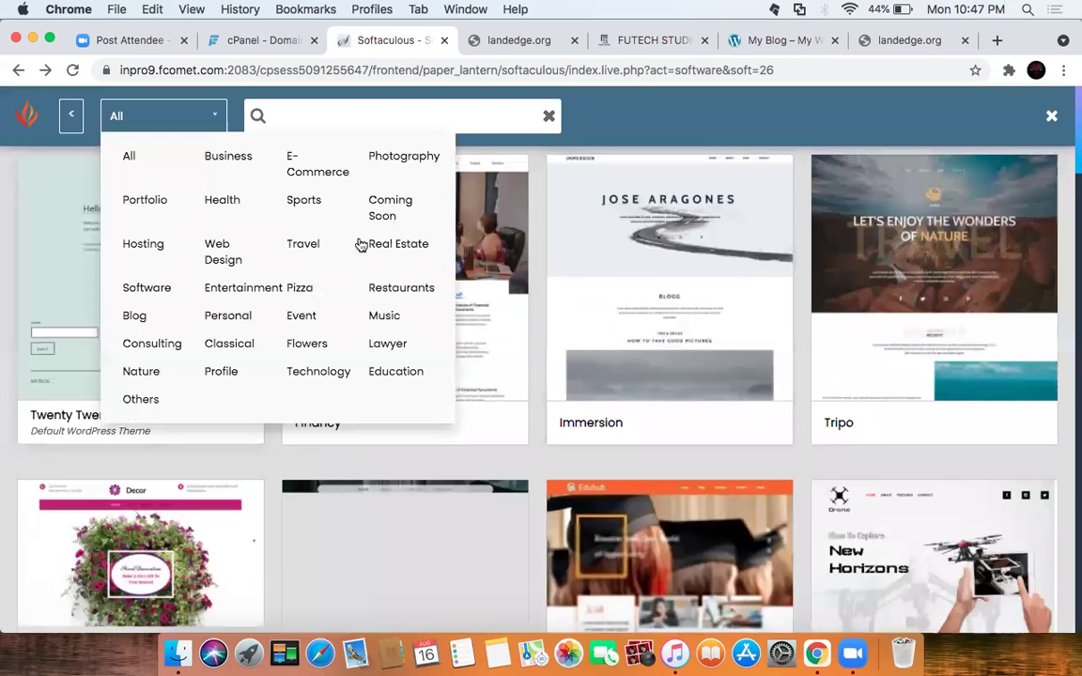
pyautogui.scroll(-1, 411, 246)
pyautogui.click(376, 115)
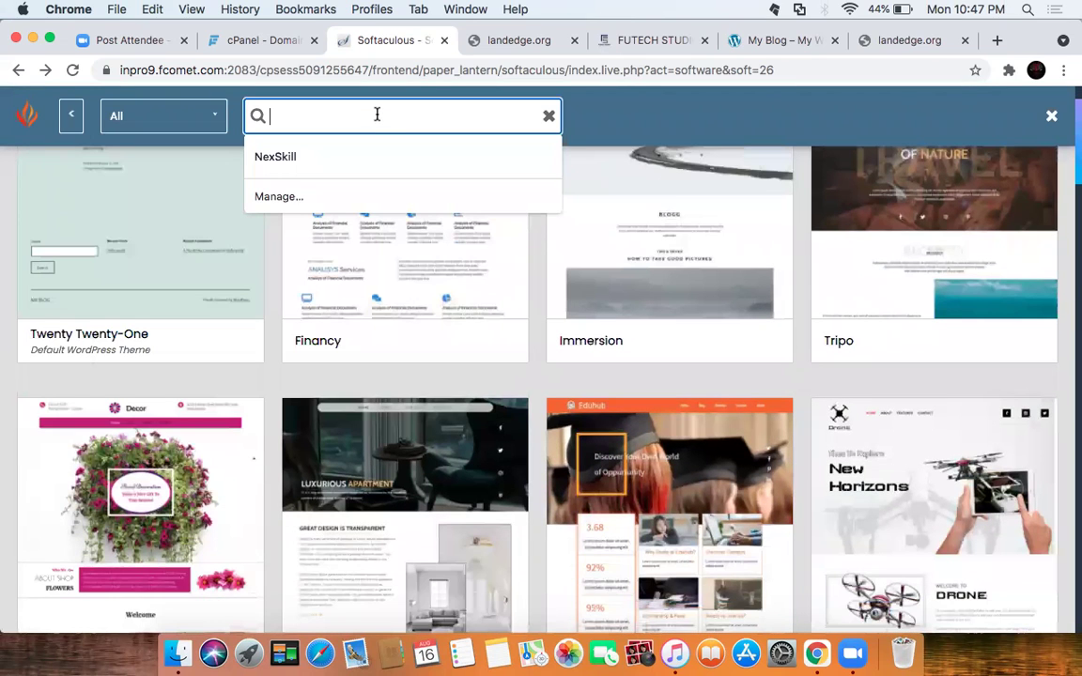
pyautogui.write('real')
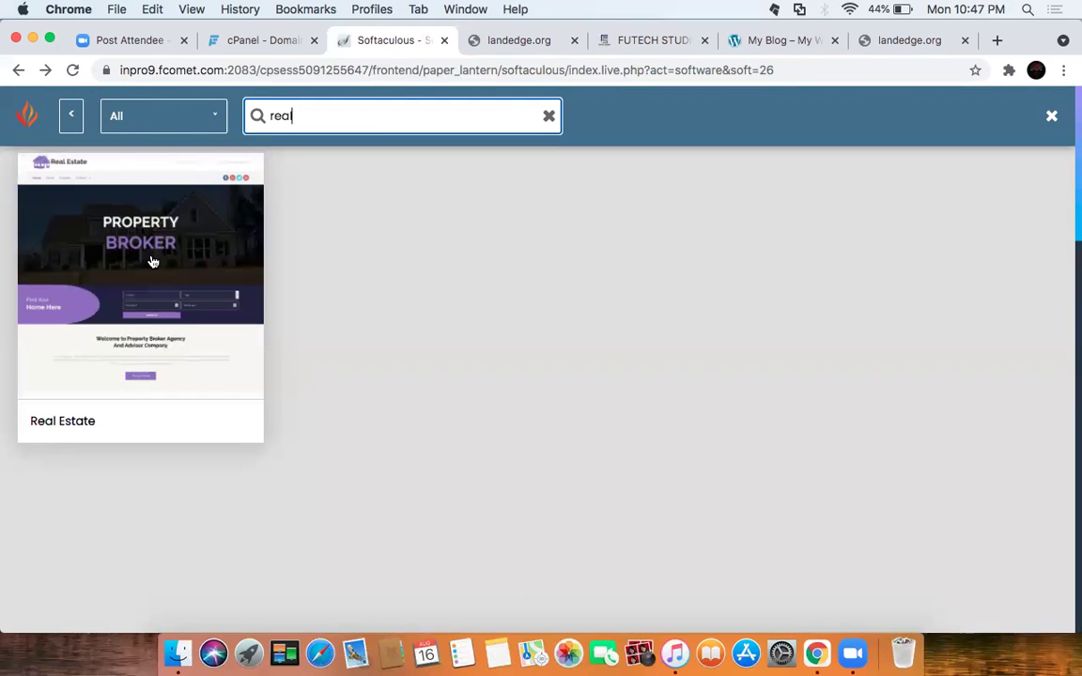
# Step: Preview the Real Estate theme and select it for the install
pyautogui.click(153, 262)
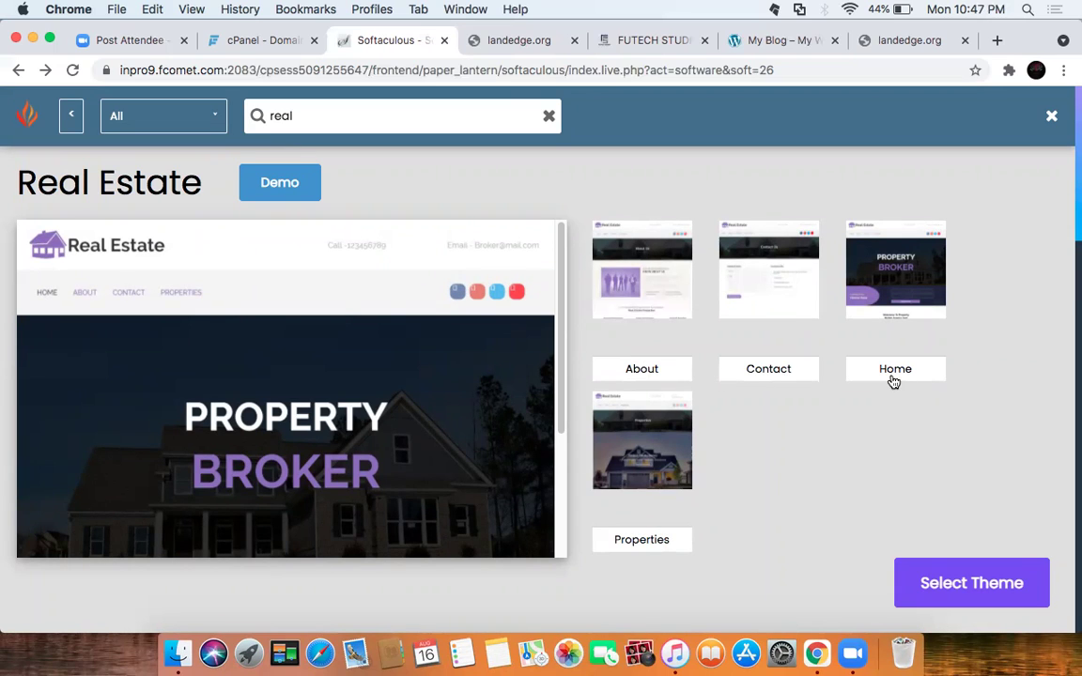
pyautogui.scroll(-5, 460, 403)
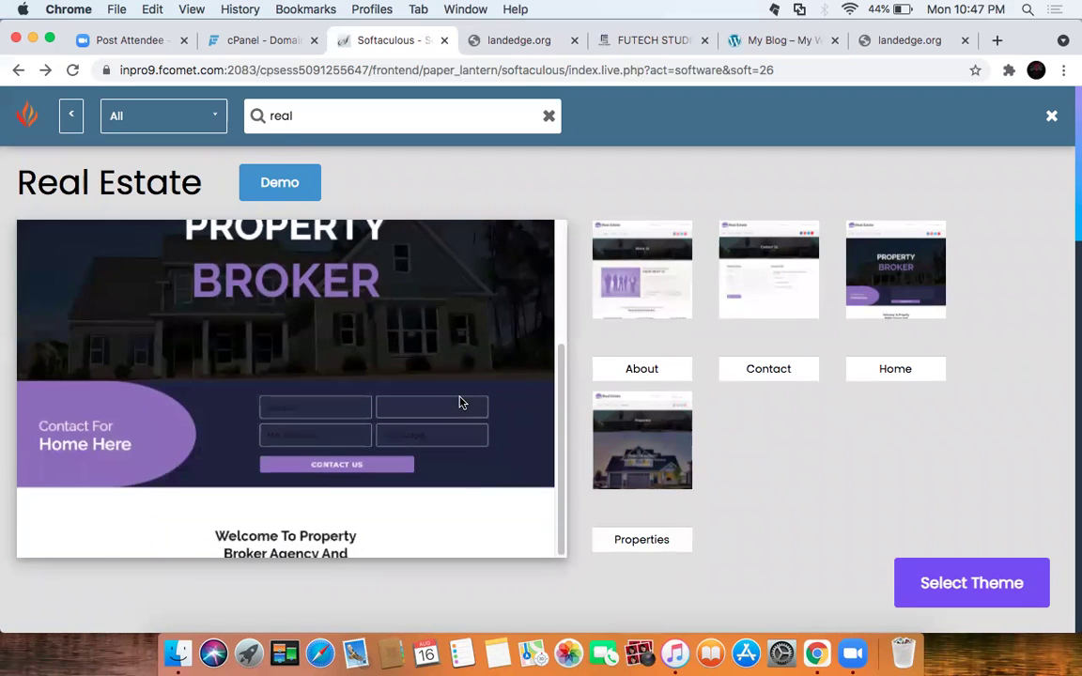
pyautogui.scroll(5, 460, 403)
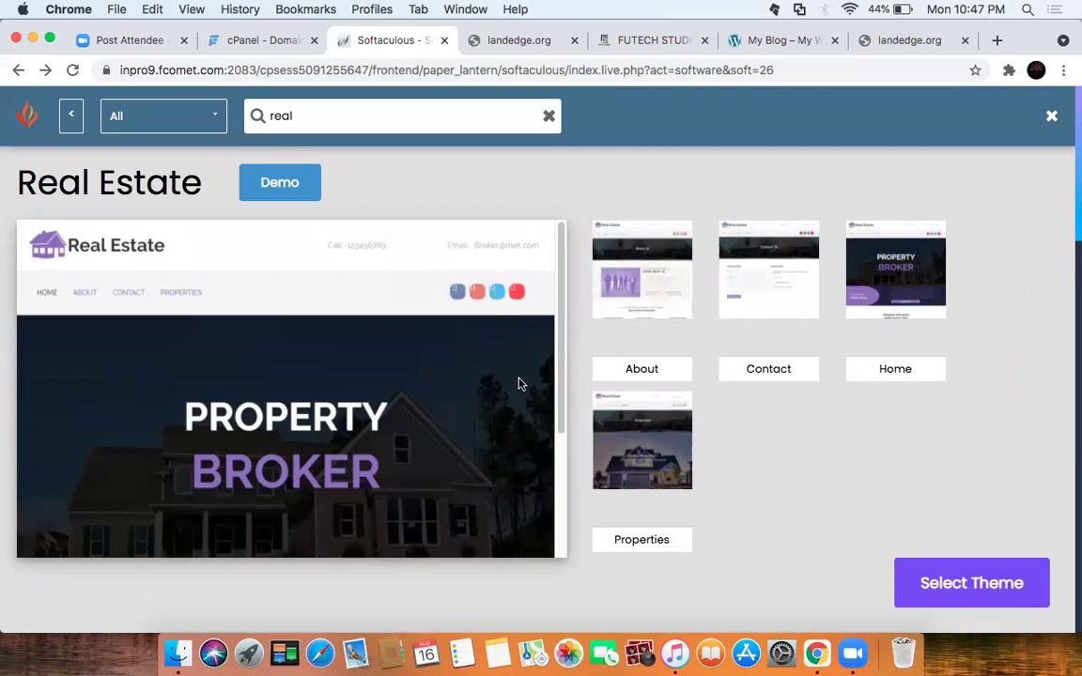
pyautogui.scroll(-12, 489, 386)
pyautogui.scroll(10, 486, 386)
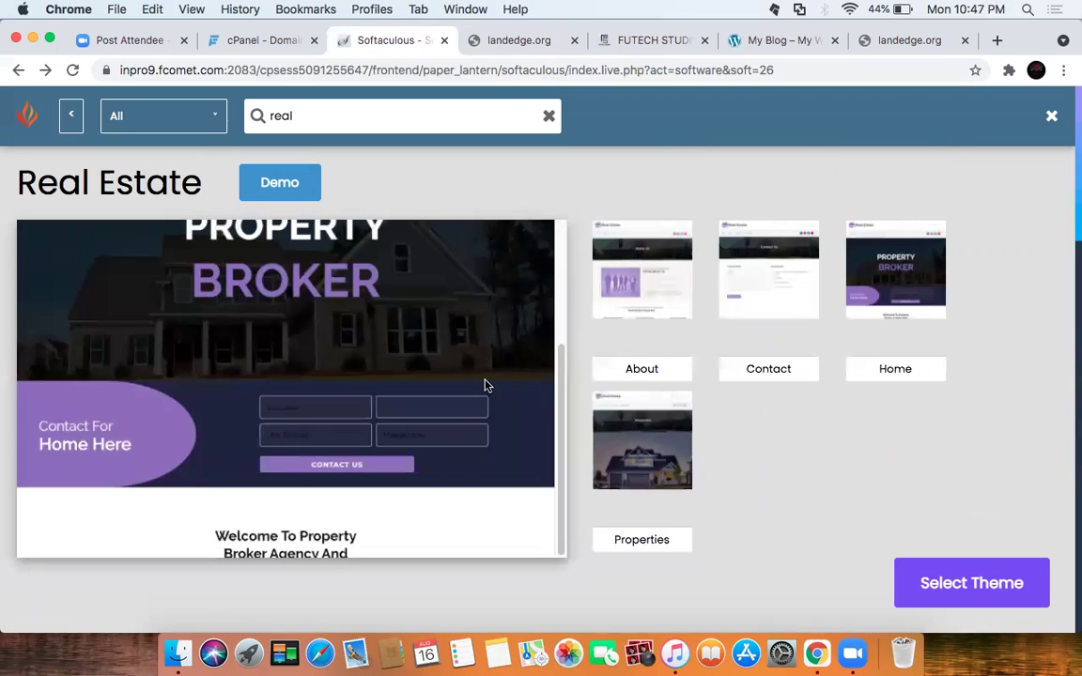
pyautogui.scroll(5, 409, 366)
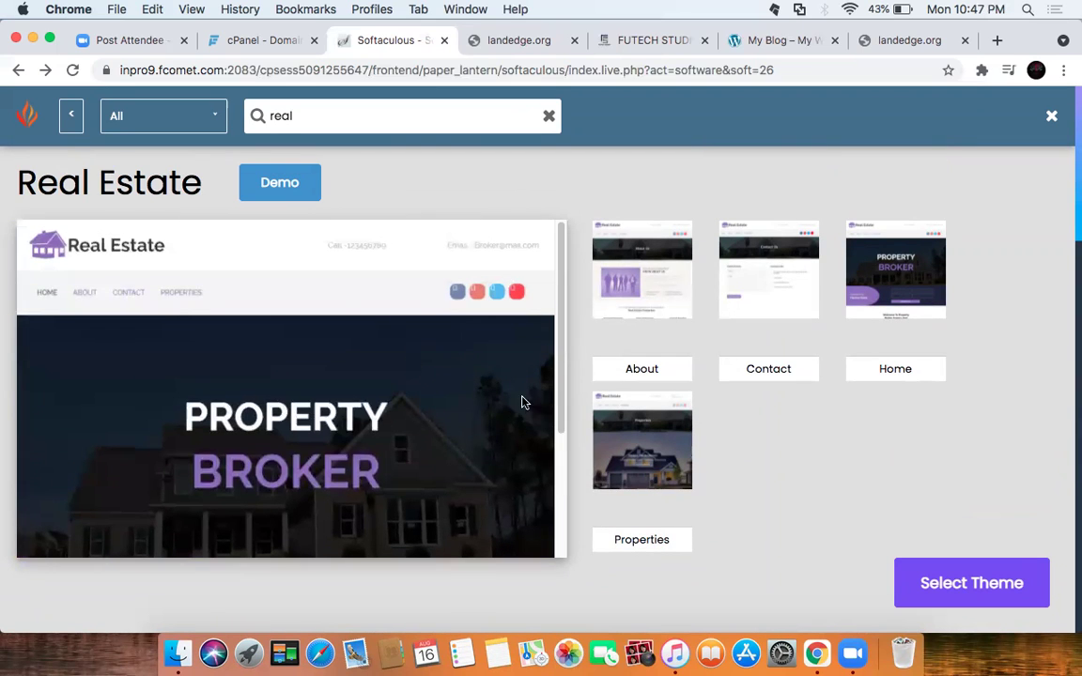
pyautogui.click(951, 583)
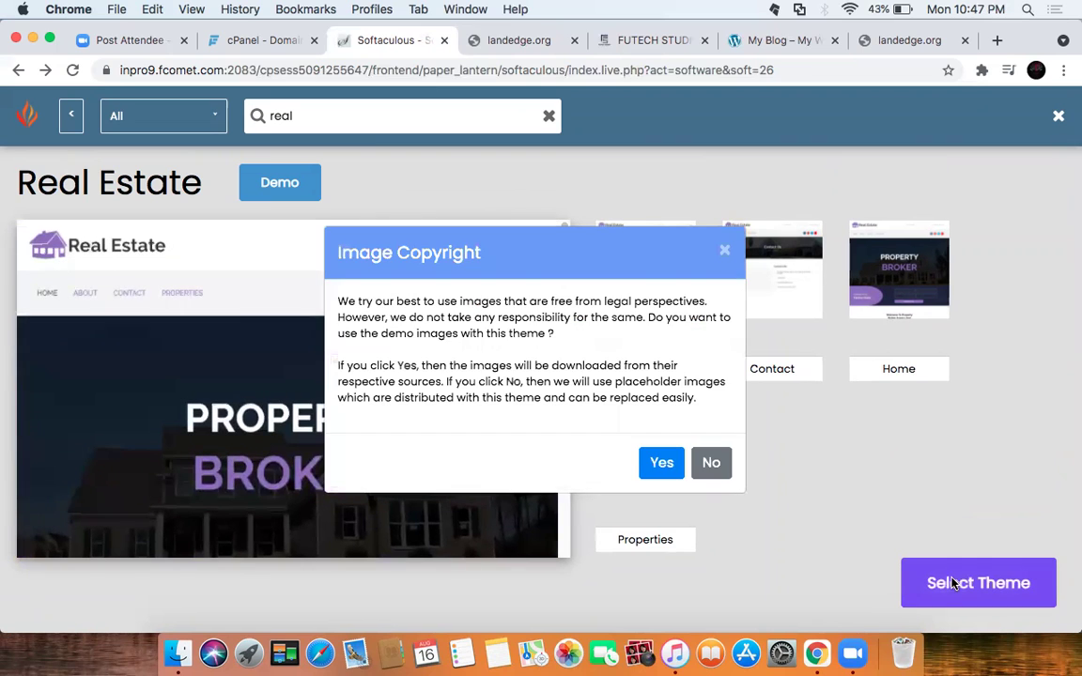
# Step: Accept the Real Estate demo images and start the WordPress install on landedge.org
pyautogui.click(662, 470)
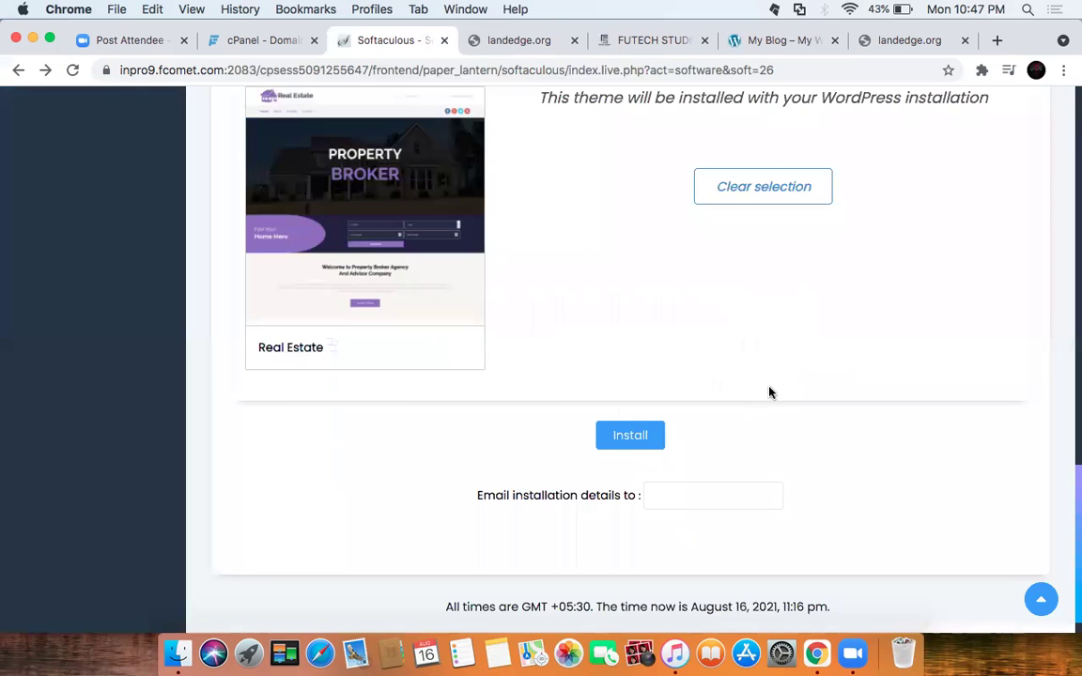
pyautogui.scroll(3, 655, 347)
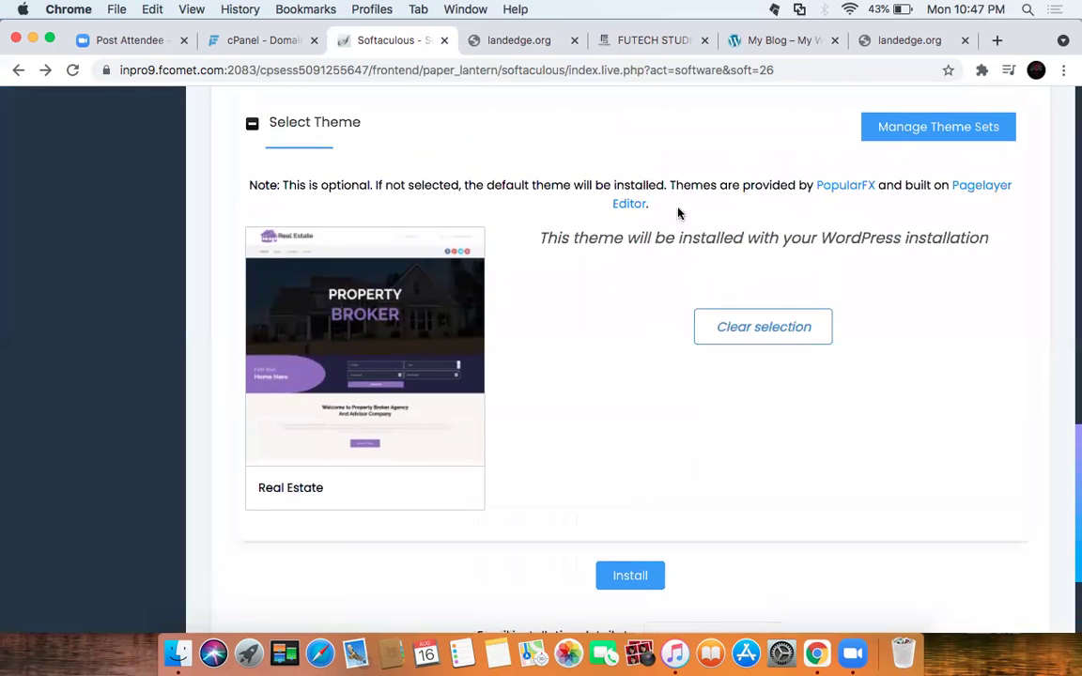
pyautogui.scroll(-2, 678, 213)
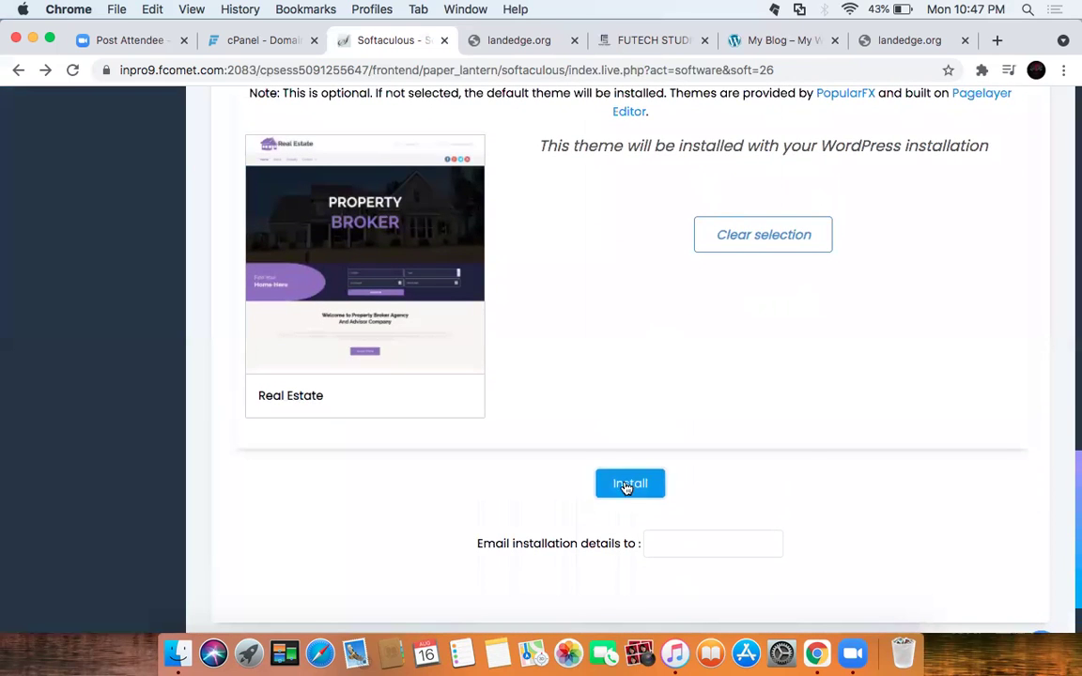
pyautogui.click(625, 483)
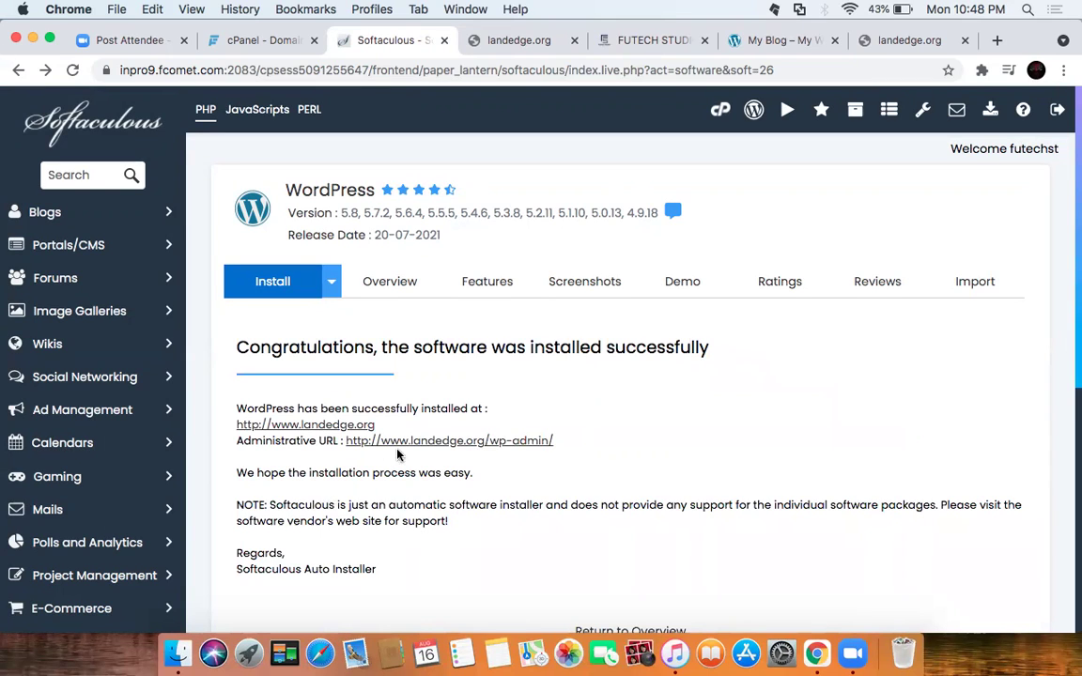
# Step: Open the new site's admin link and load landedge.org/wp-admin, which turns out unreachable
pyautogui.click(493, 442)
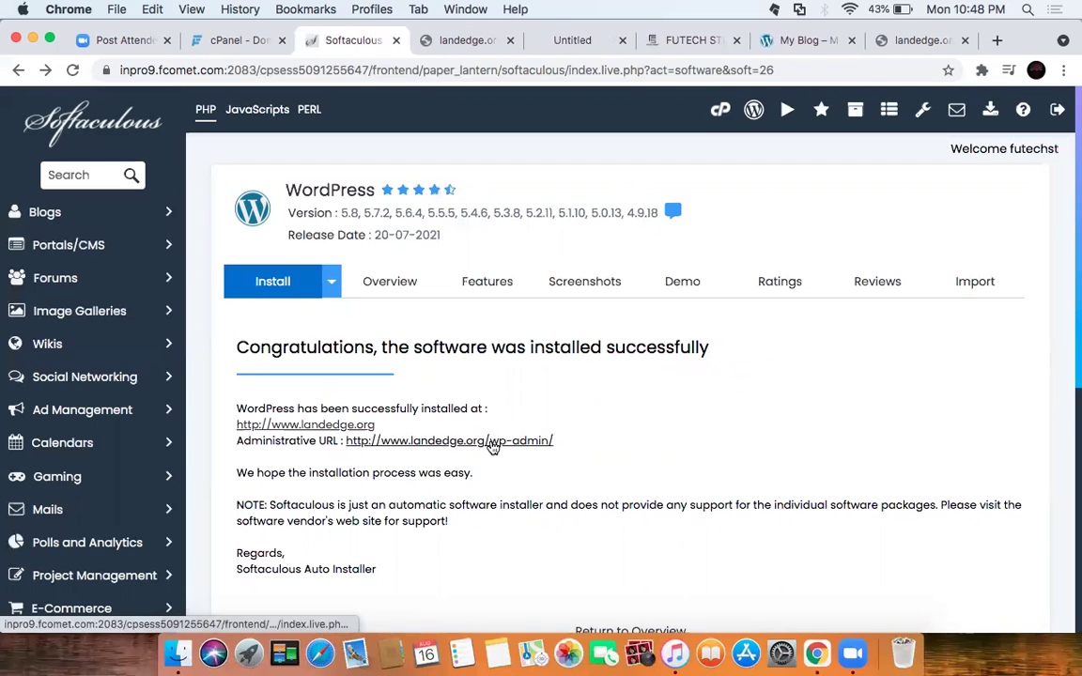
pyautogui.click(563, 41)
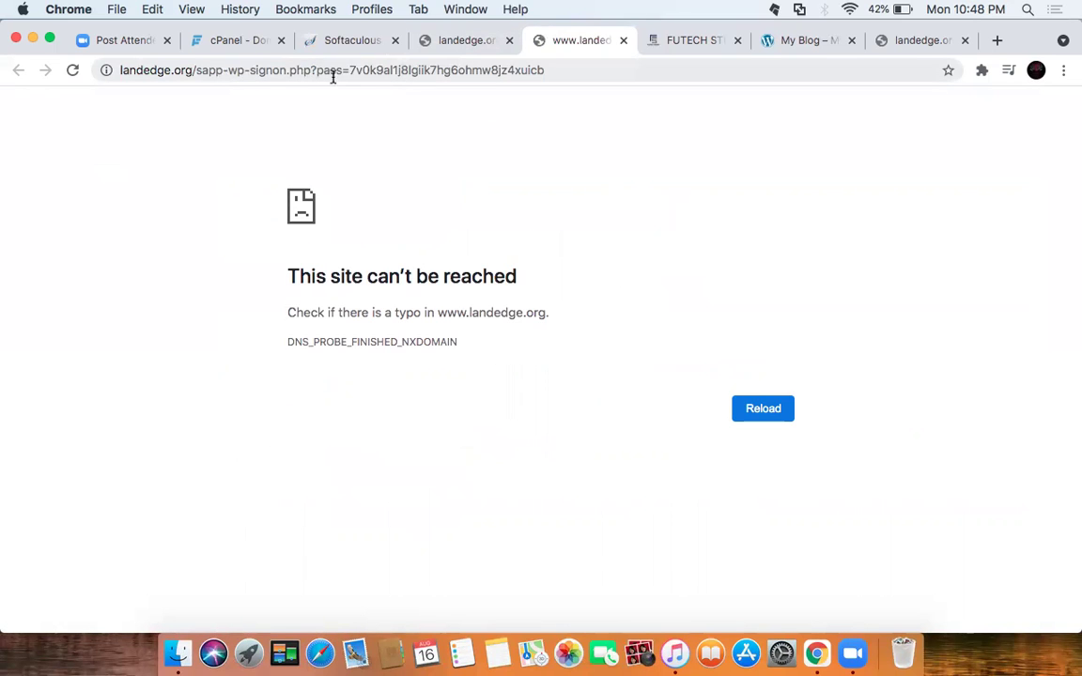
pyautogui.click(575, 75)
pyautogui.doubleClick(578, 73)
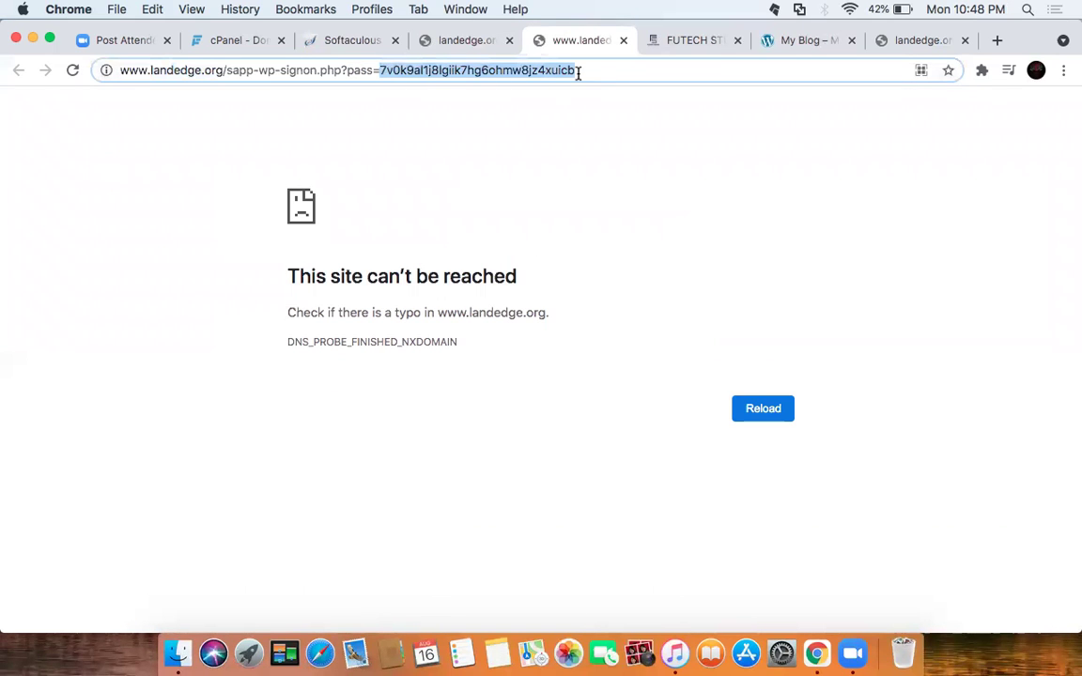
pyautogui.press('BackSpace')
pyautogui.press('BackSpace')
pyautogui.press('BackSpace')
pyautogui.press('BackSpace')
pyautogui.press('BackSpace')
pyautogui.press('BackSpace')
pyautogui.press('BackSpace')
pyautogui.press('BackSpace')
pyautogui.press('BackSpace')
pyautogui.press('BackSpace')
pyautogui.press('BackSpace')
pyautogui.press('BackSpace')
pyautogui.press('BackSpace')
pyautogui.press('BackSpace')
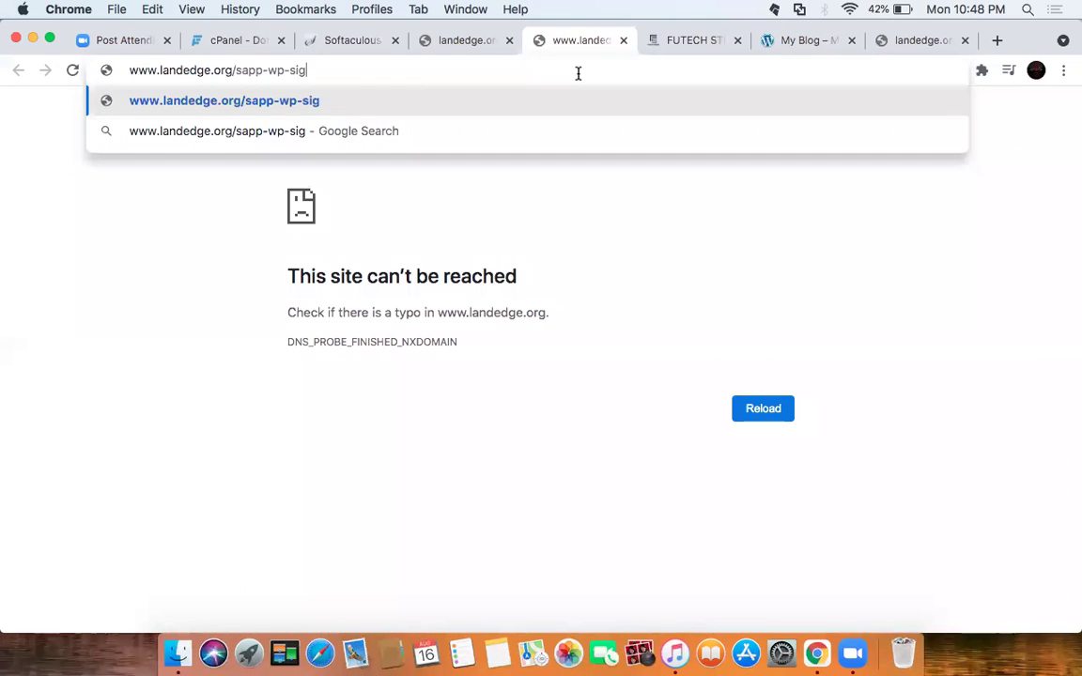
pyautogui.press('BackSpace')
pyautogui.press('BackSpace')
pyautogui.press('BackSpace')
pyautogui.press('BackSpace')
pyautogui.press('BackSpace')
pyautogui.press('BackSpace')
pyautogui.press('BackSpace')
pyautogui.press('BackSpace')
pyautogui.press('BackSpace')
pyautogui.press('BackSpace')
pyautogui.press('BackSpace')
pyautogui.write('wp-admin')
pyautogui.press('Return')
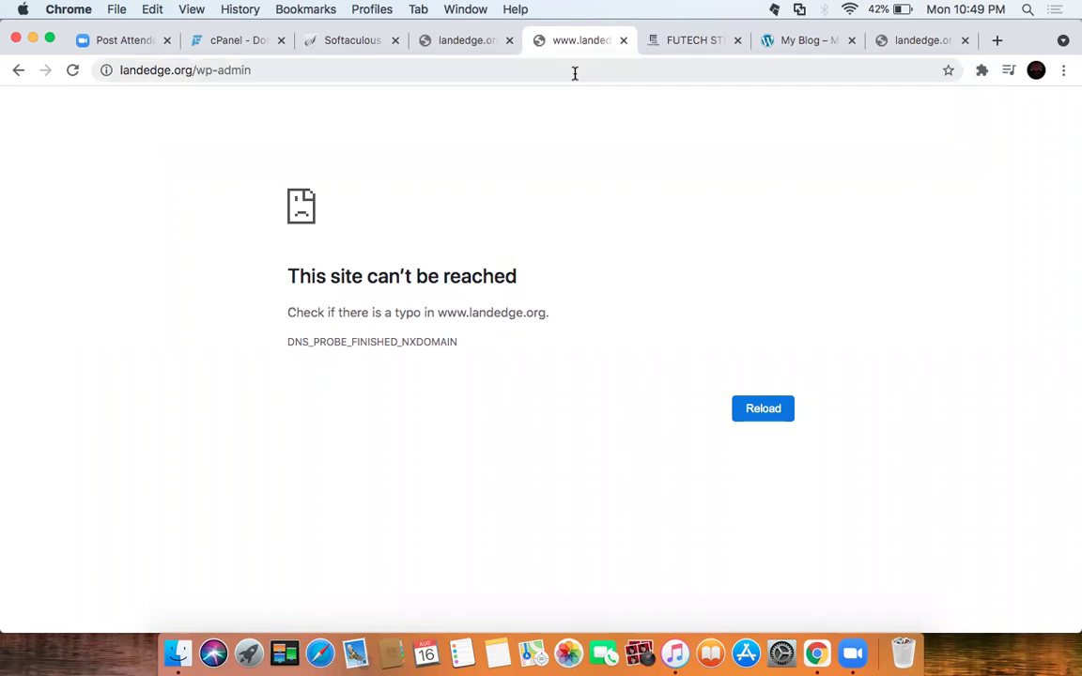
# Step: Close the older landedge.org tab, recheck the Softaculous results, and switch to the domain management page
pyautogui.click(469, 46)
pyautogui.click(508, 40)
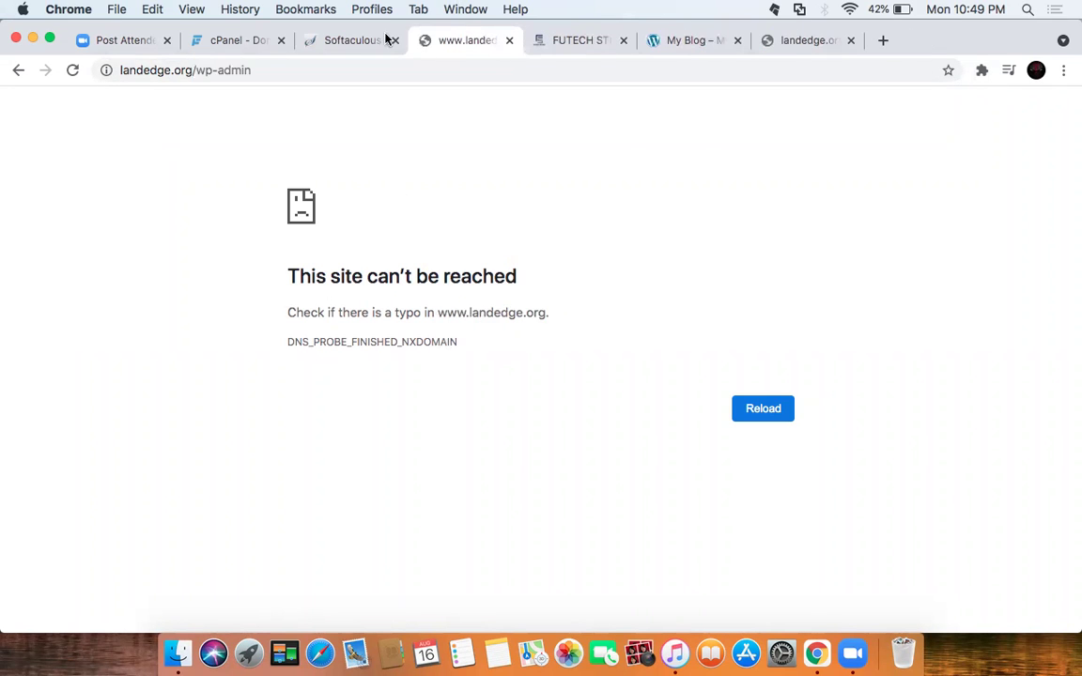
pyautogui.click(357, 41)
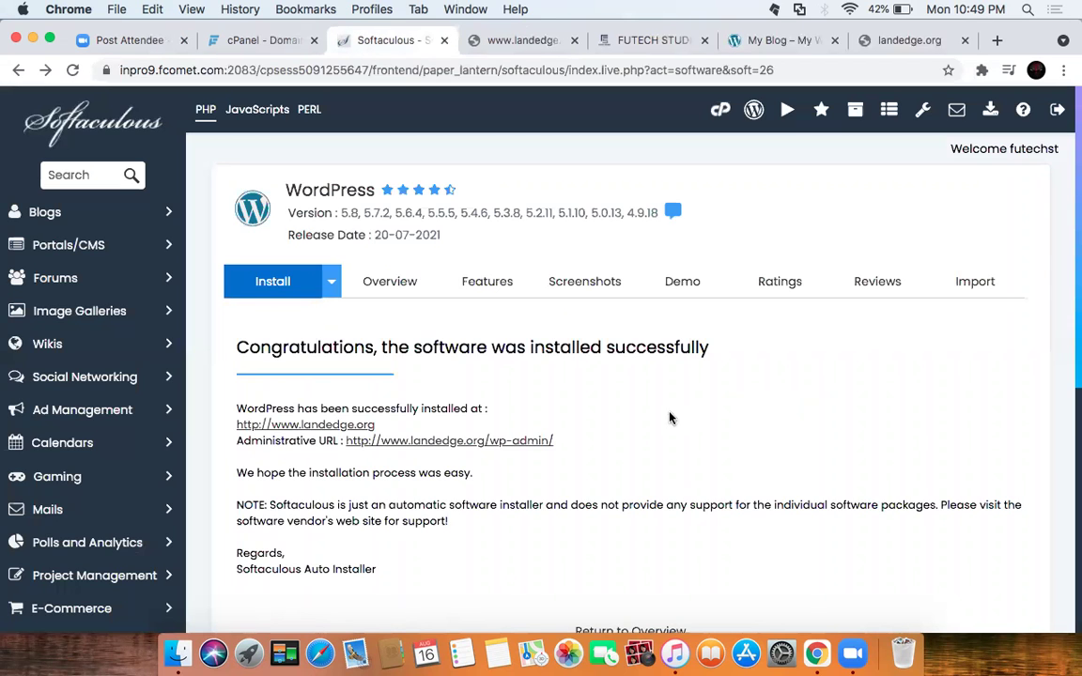
pyautogui.scroll(-5, 672, 416)
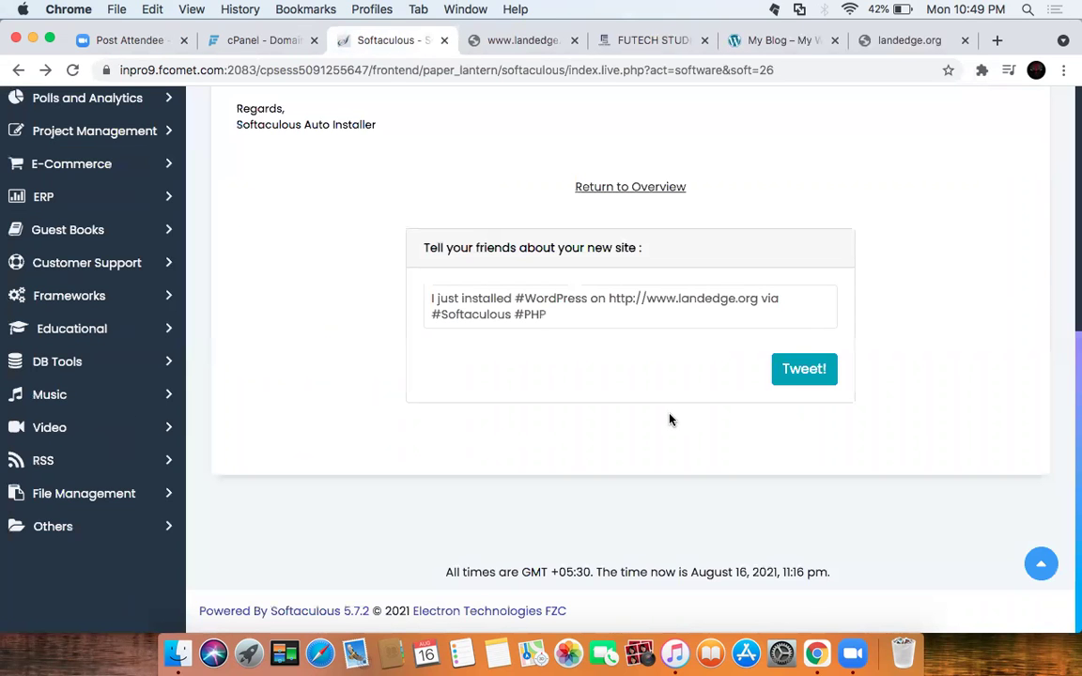
pyautogui.scroll(5, 670, 420)
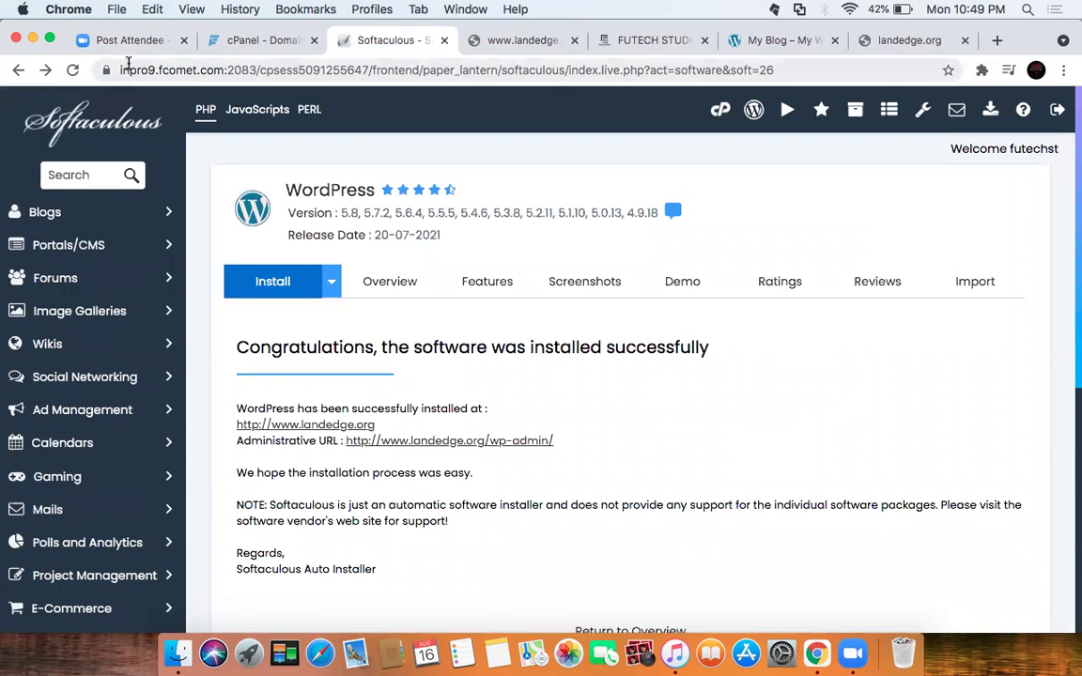
pyautogui.click(263, 40)
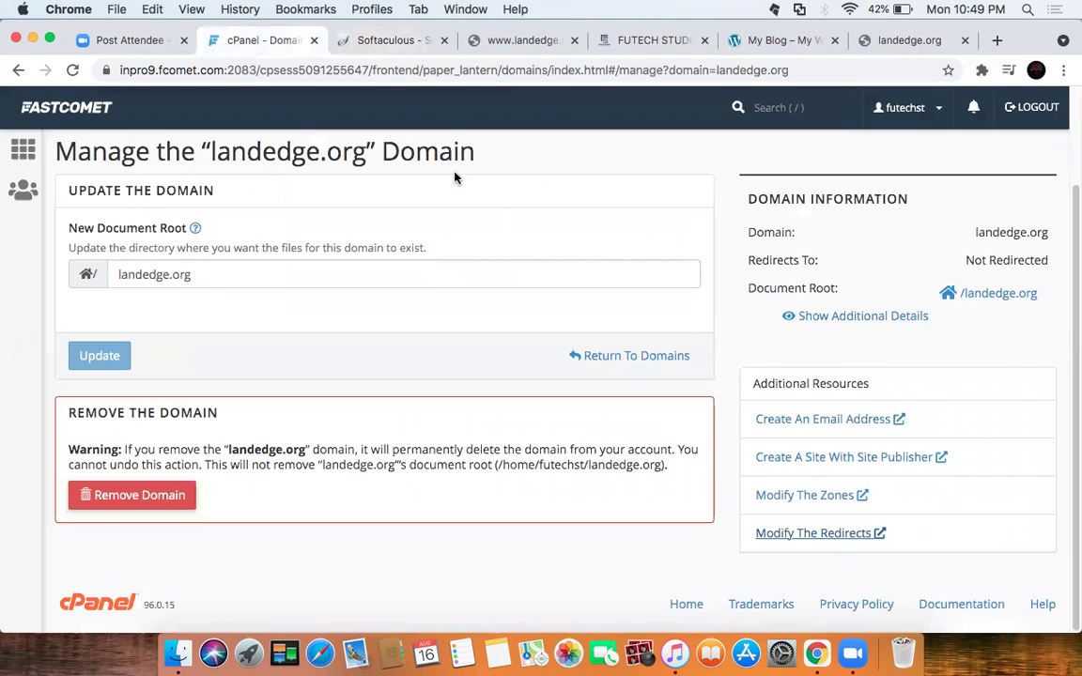
# Step: Open the account's Domains list and view vorolay.com's management page
pyautogui.click(24, 150)
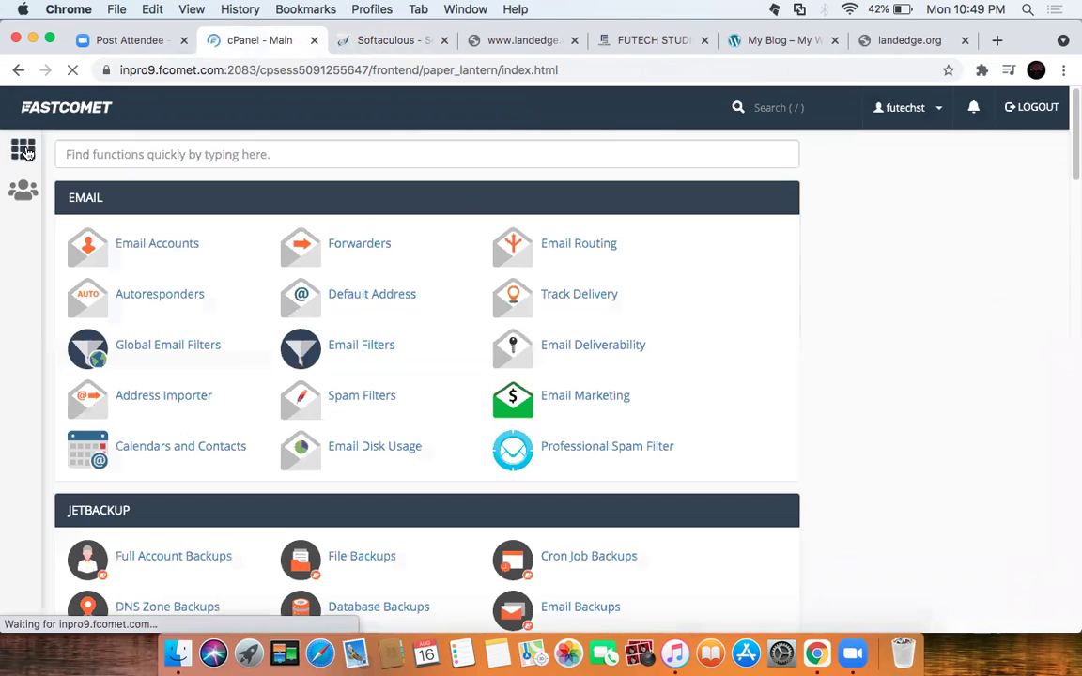
pyautogui.scroll(-10, 437, 367)
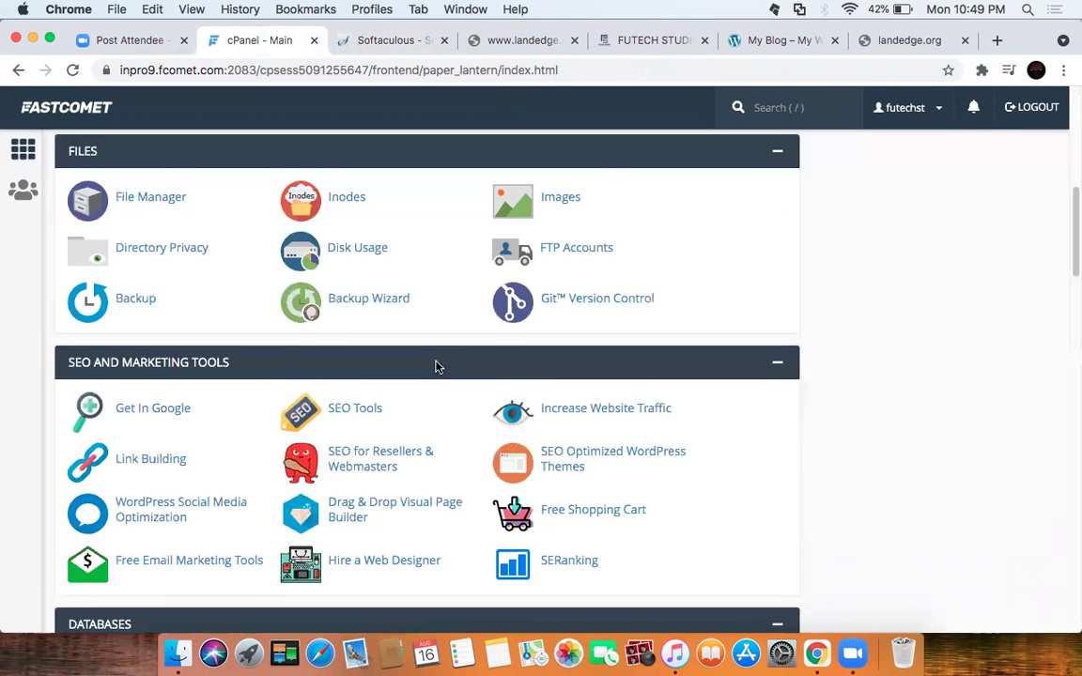
pyautogui.scroll(-6, 437, 367)
pyautogui.click(335, 287)
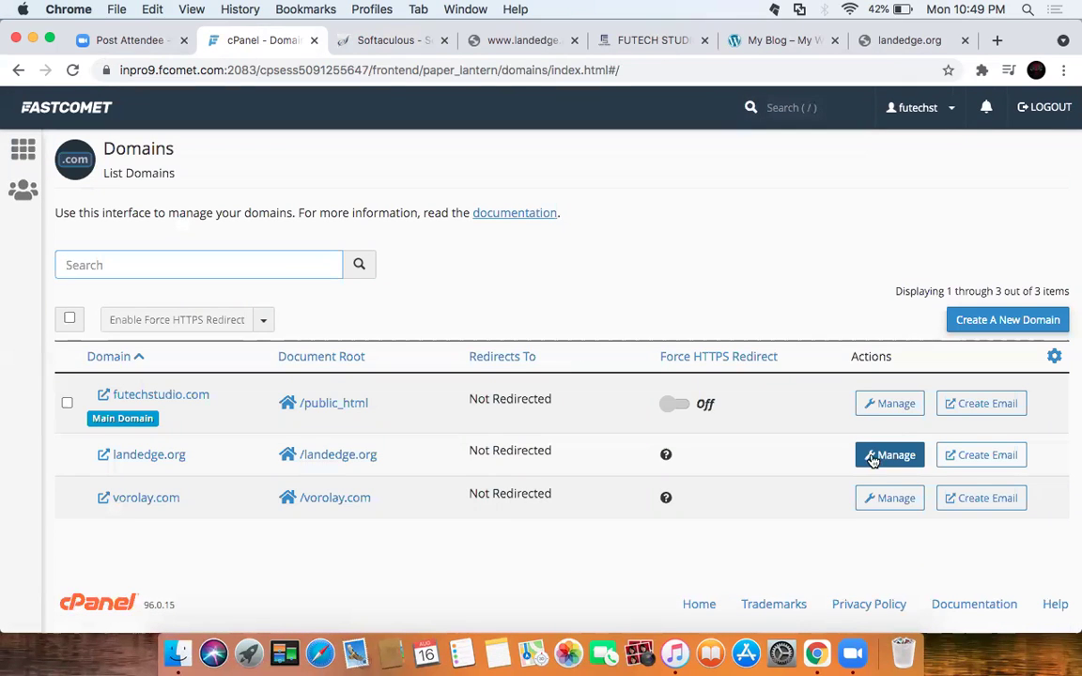
pyautogui.click(1056, 359)
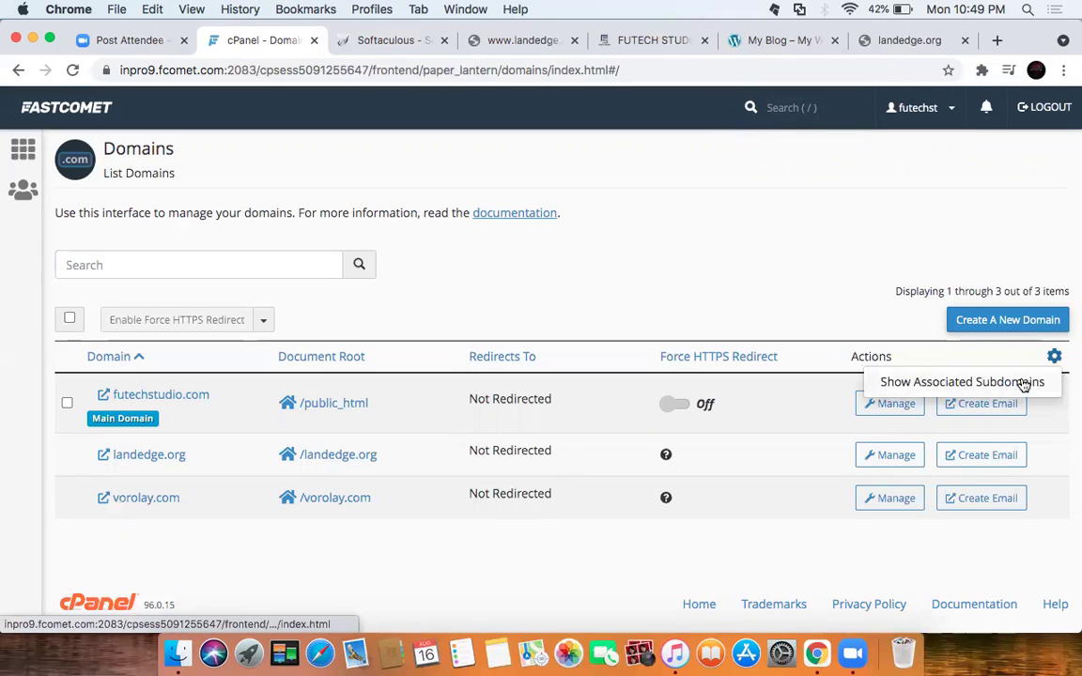
pyautogui.click(804, 256)
pyautogui.moveTo(668, 455)
pyautogui.moveTo(665, 499)
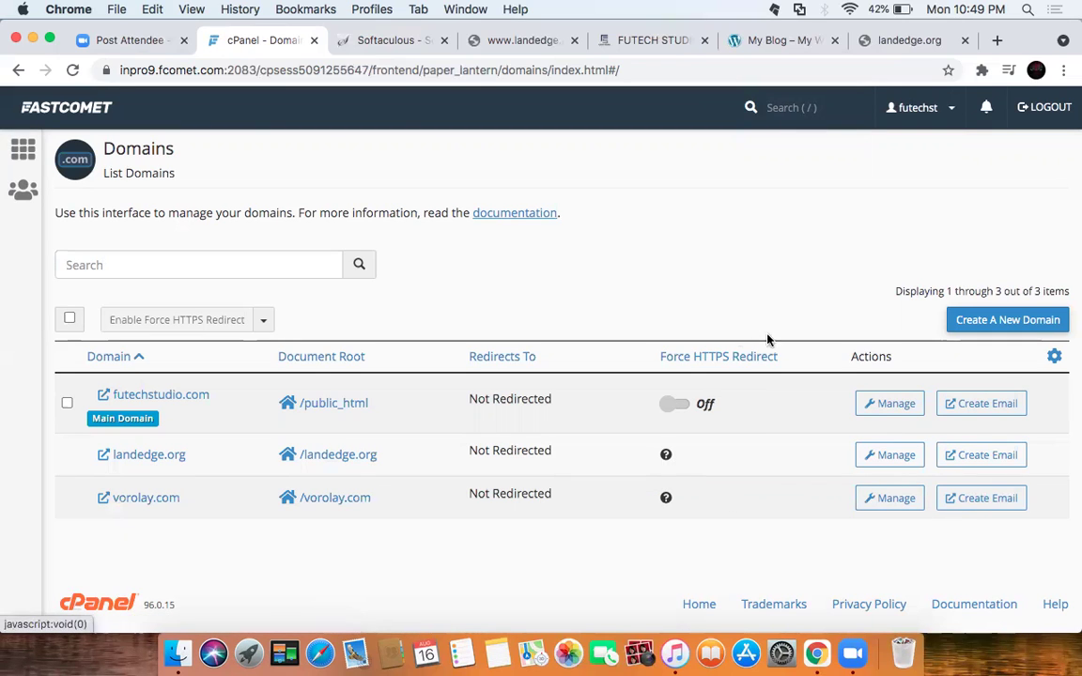
pyautogui.click(888, 501)
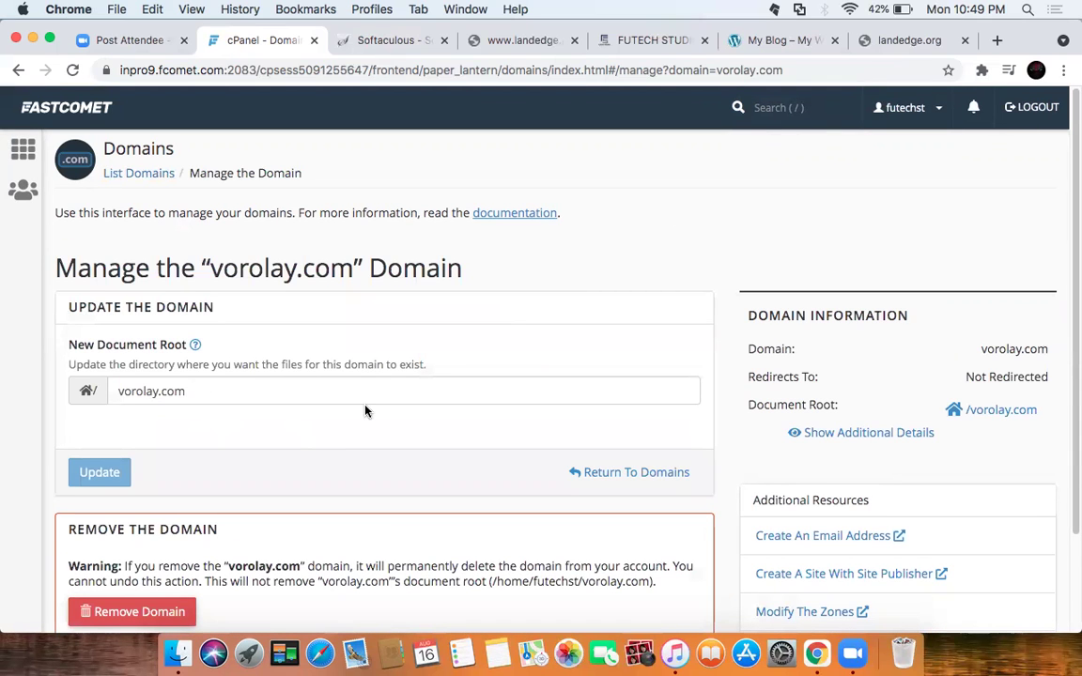
pyautogui.scroll(-3, 366, 411)
pyautogui.scroll(3, 144, 164)
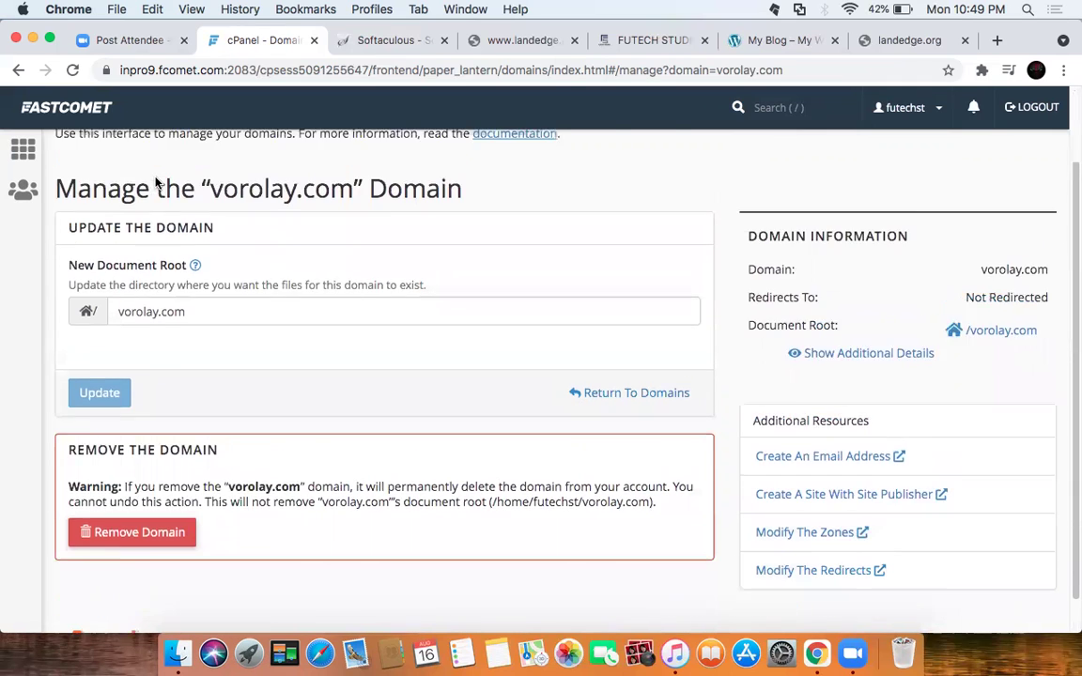
# Step: Return to cPanel home and open Addon Domains, scrolling to the Modify Addon Domain list
pyautogui.click(22, 148)
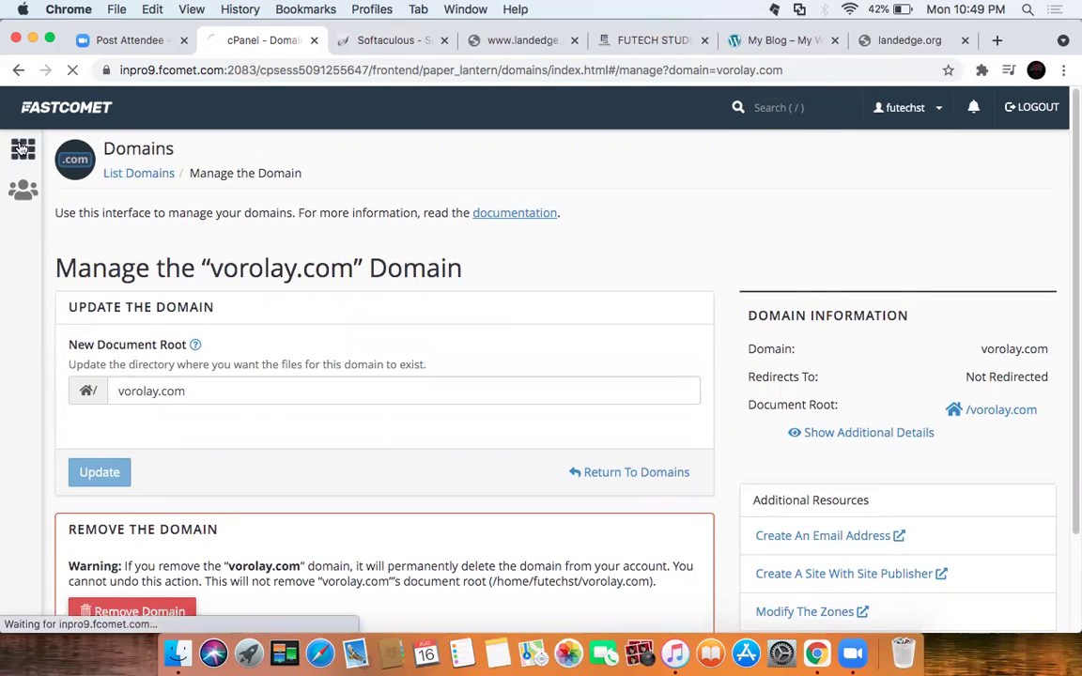
pyautogui.scroll(-15, 412, 442)
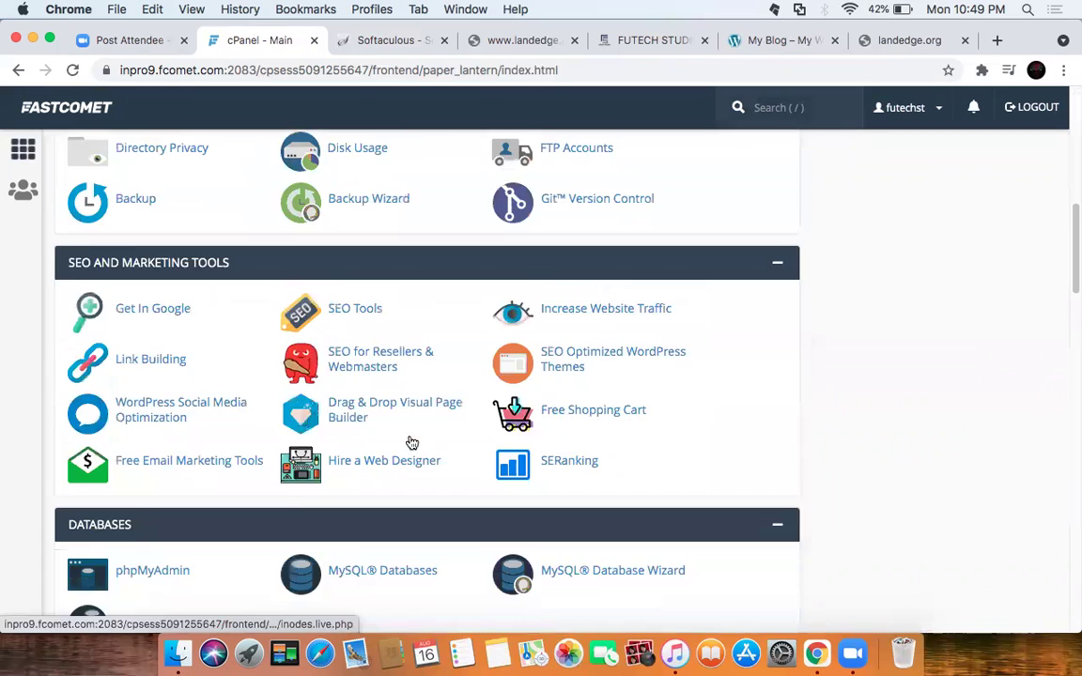
pyautogui.scroll(-4, 412, 443)
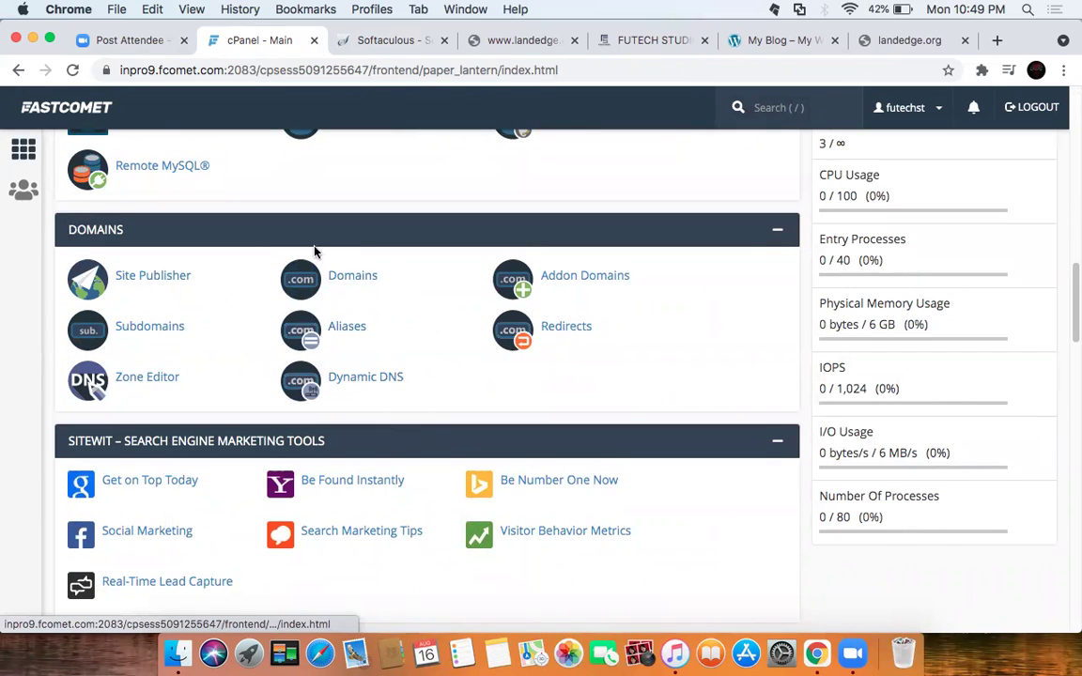
pyautogui.click(581, 276)
pyautogui.scroll(-5, 650, 377)
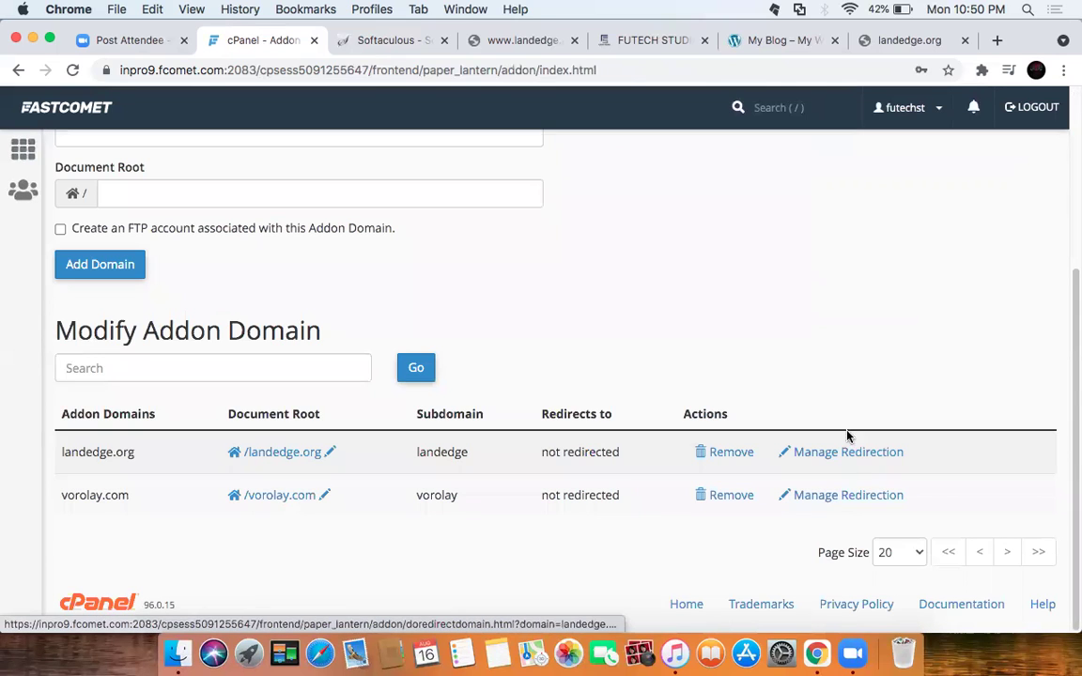
pyautogui.click(850, 454)
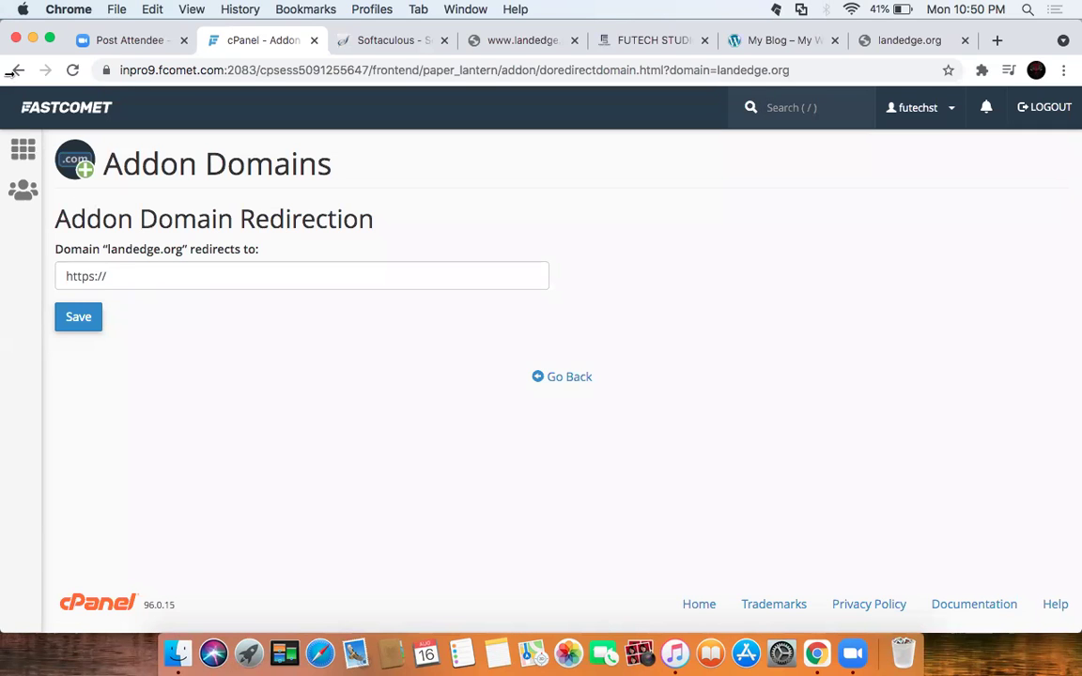
# Step: Open the Domains list to confirm landedge.org is Not Redirected, then return to the dashboard
pyautogui.click(12, 157)
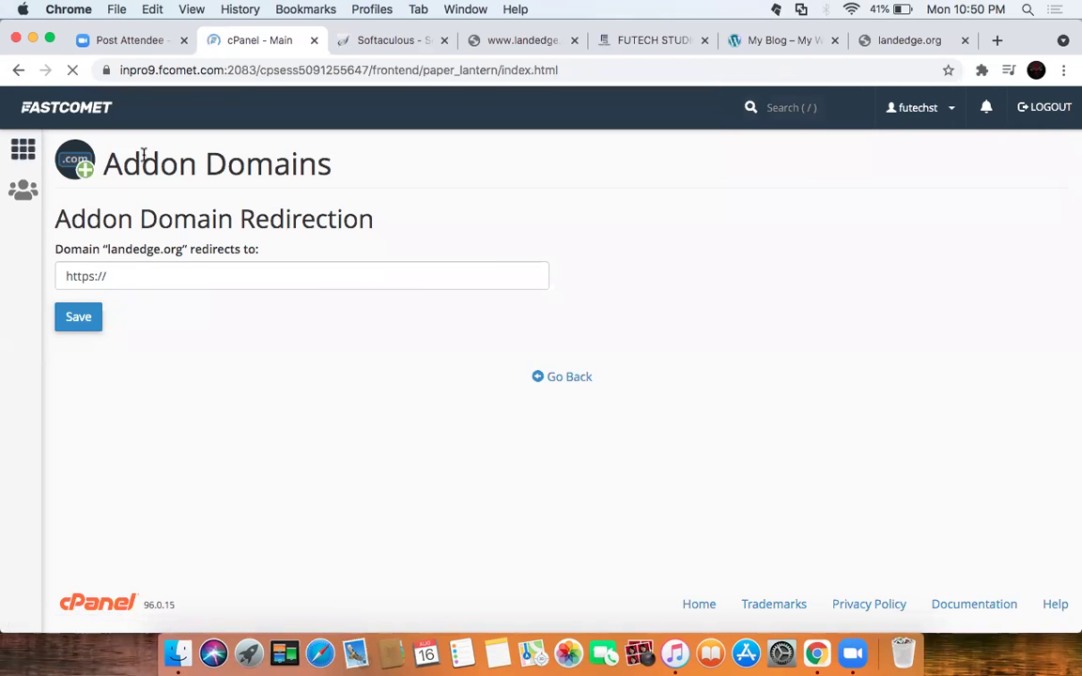
pyautogui.scroll(-1, 434, 386)
pyautogui.scroll(-15, 434, 386)
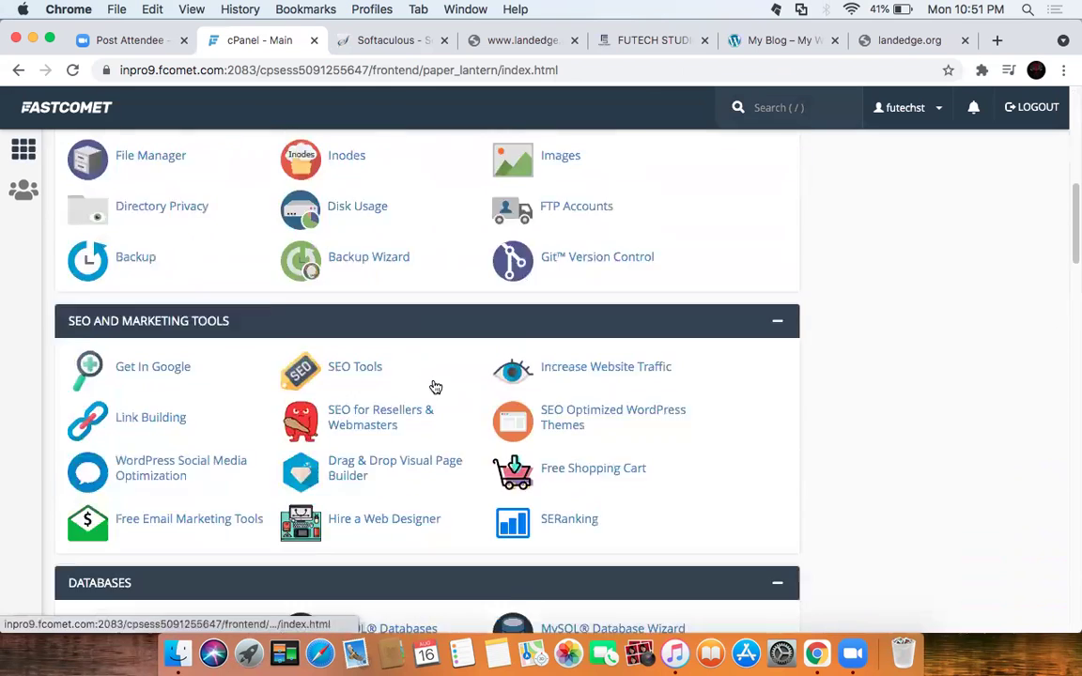
pyautogui.scroll(5, 421, 341)
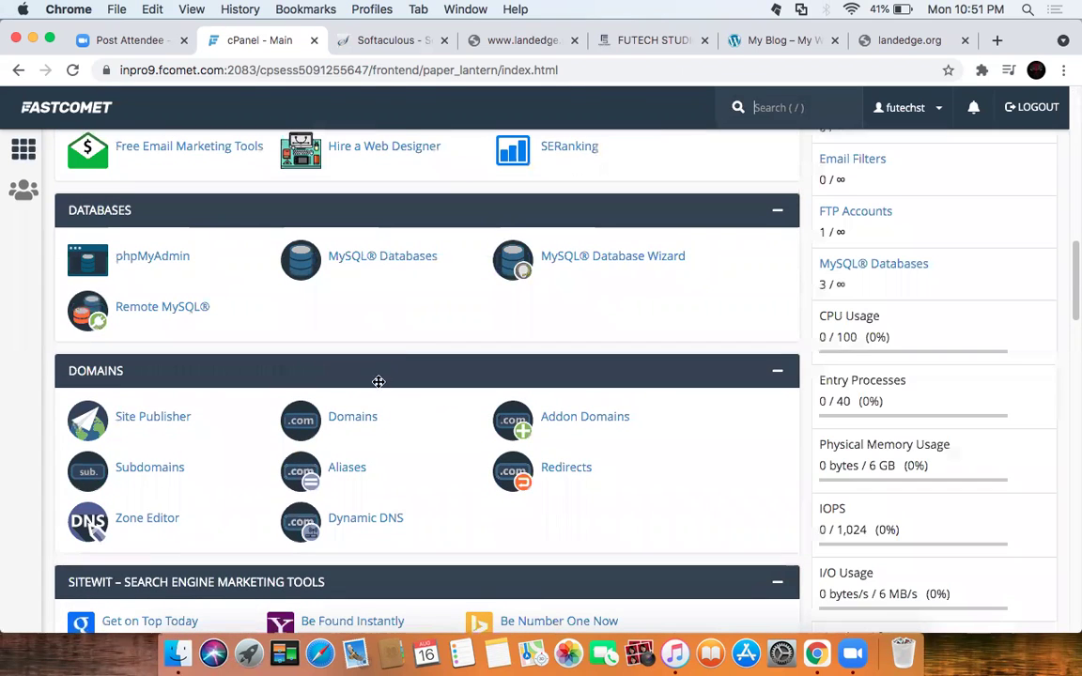
pyautogui.click(363, 416)
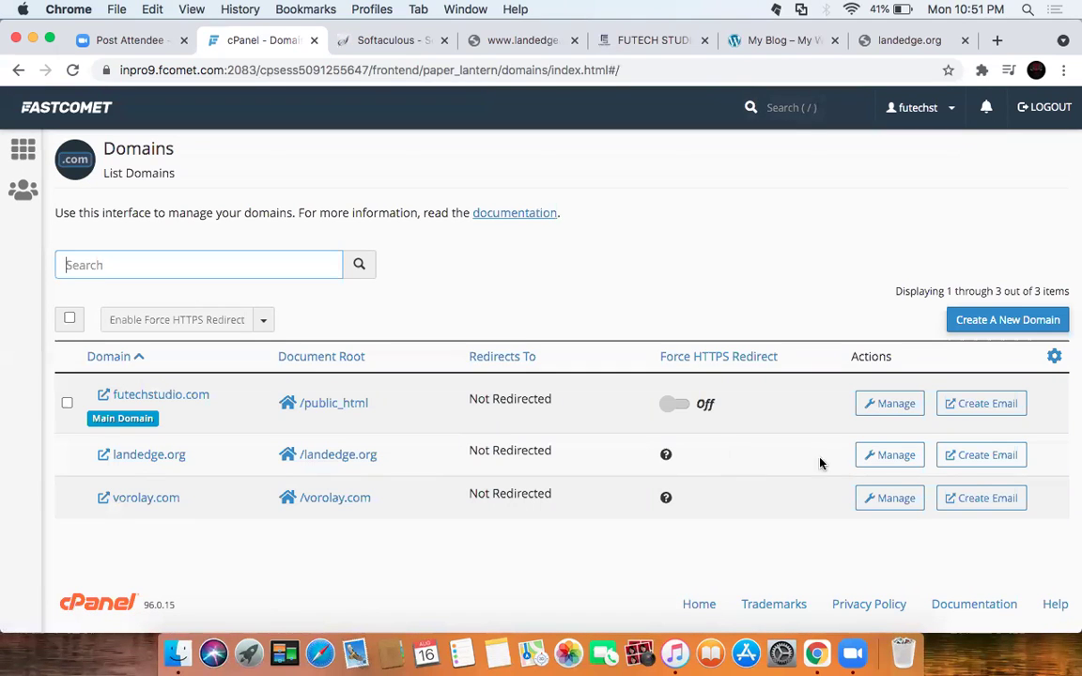
pyautogui.rightClick(152, 457)
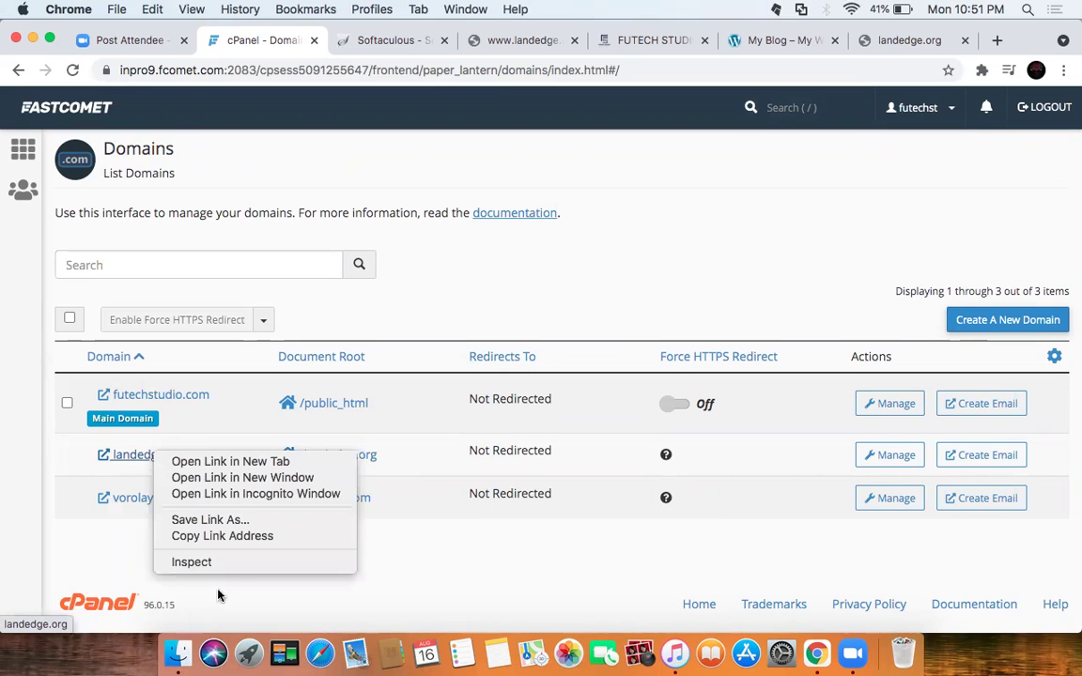
pyautogui.click(485, 573)
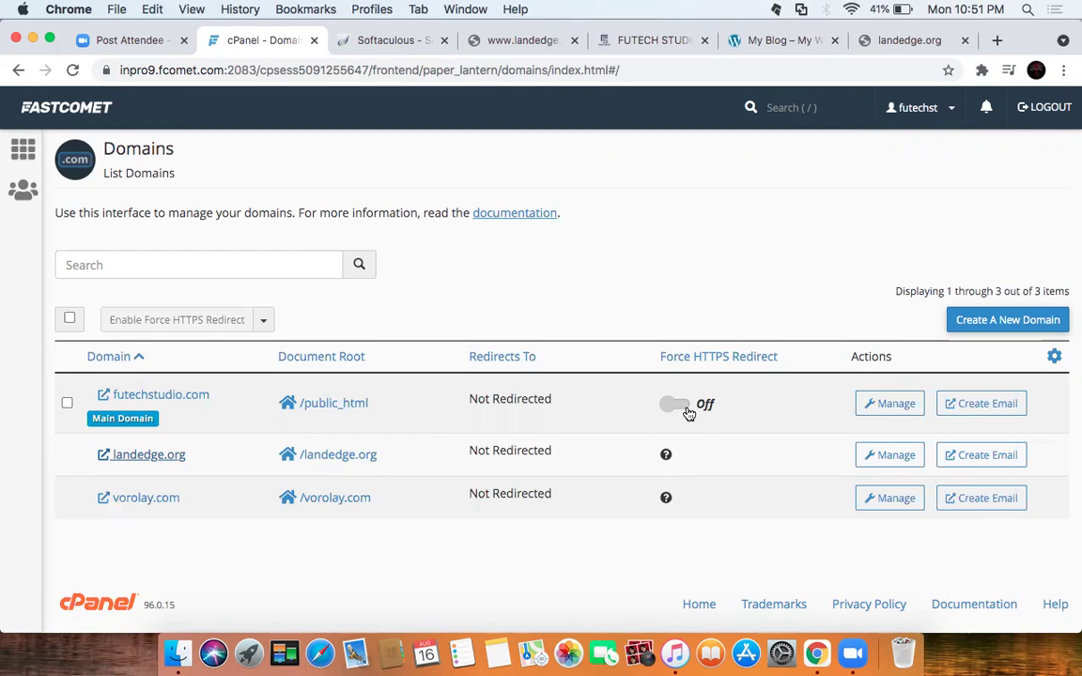
pyautogui.click(17, 141)
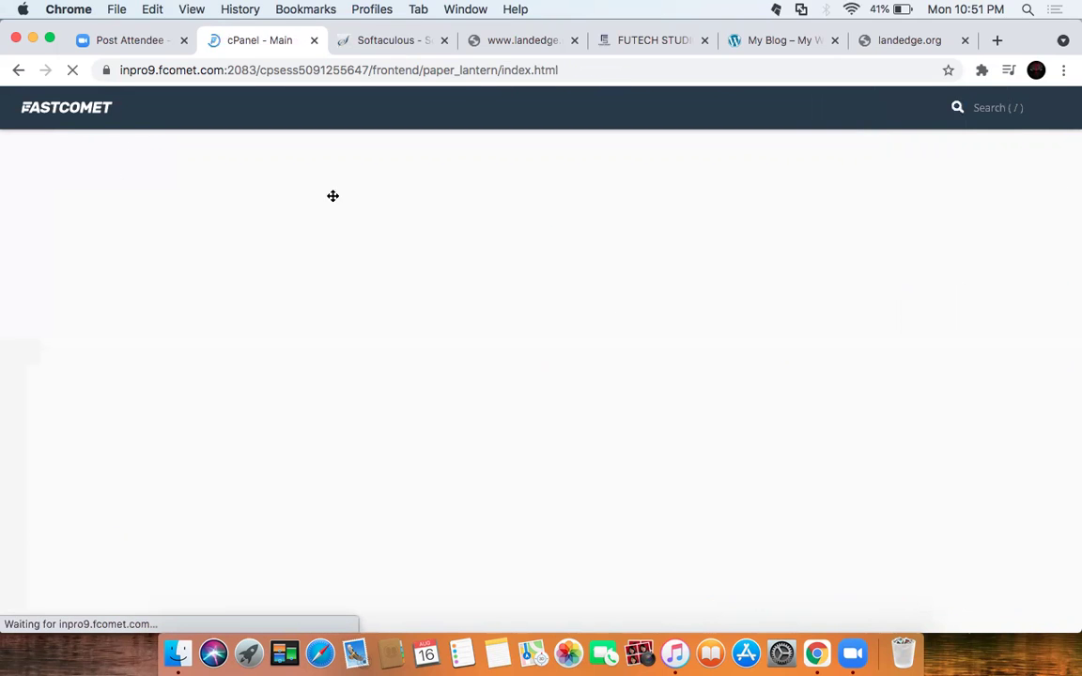
pyautogui.write('s')
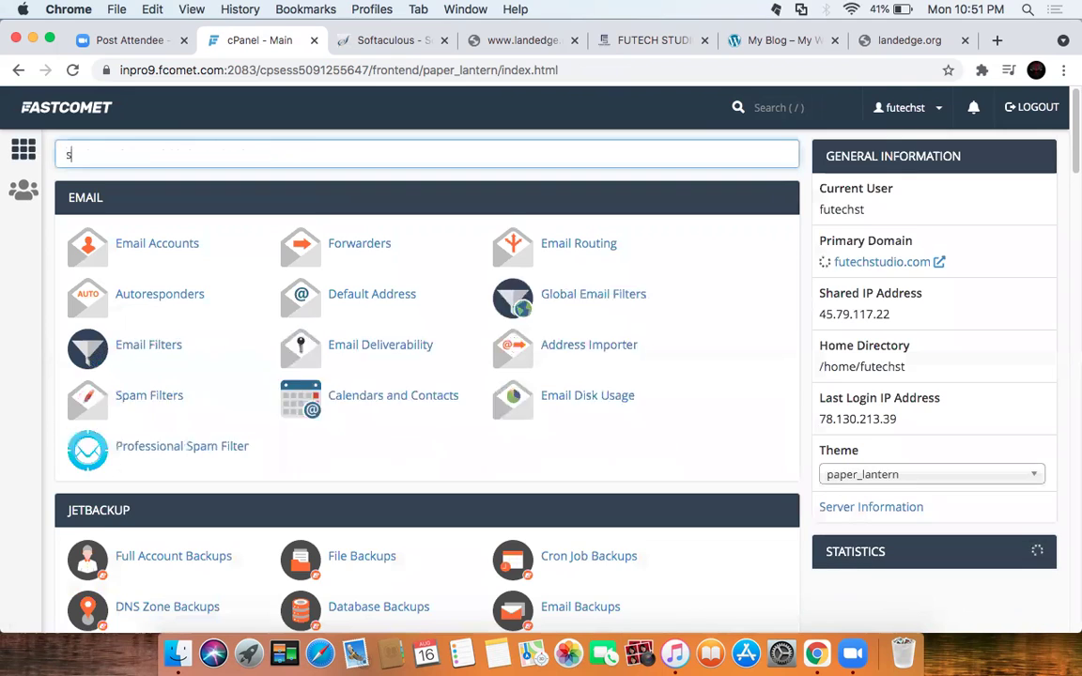
pyautogui.write('erve')
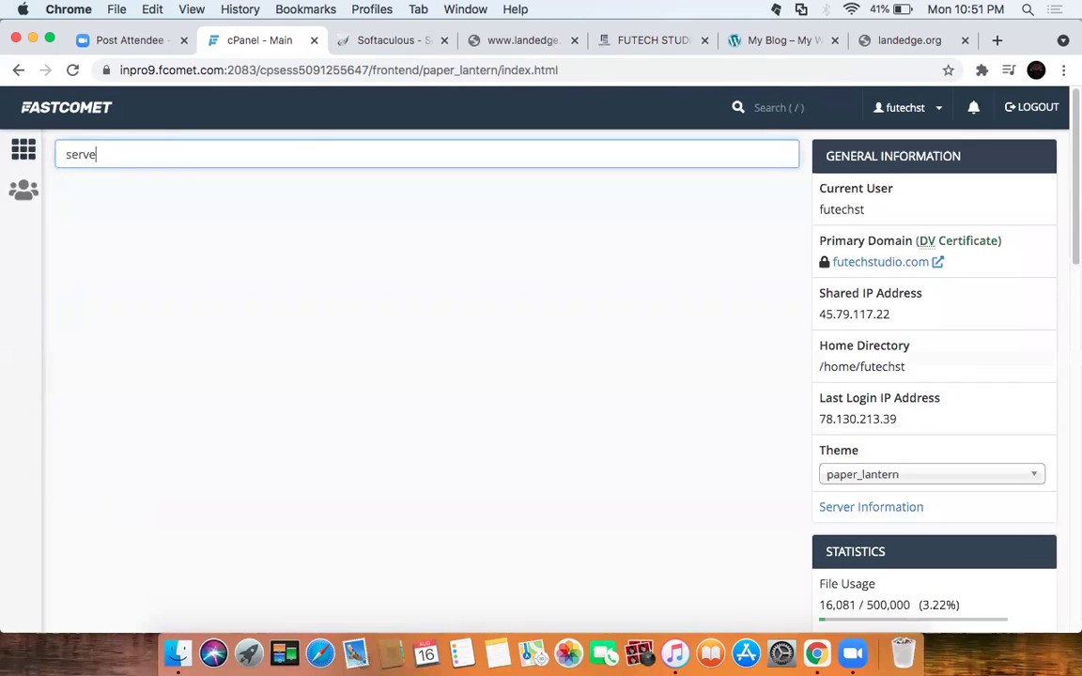
pyautogui.write('r')
pyautogui.press('BackSpace')
pyautogui.press('BackSpace')
pyautogui.press('BackSpace')
pyautogui.press('BackSpace')
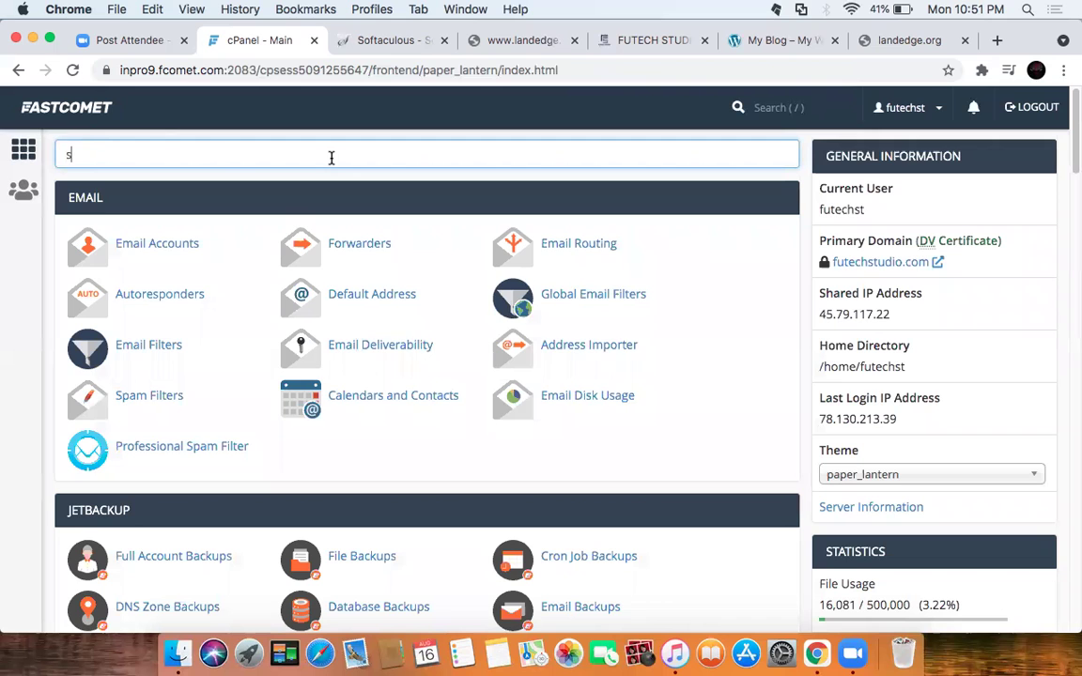
pyautogui.press('BackSpace')
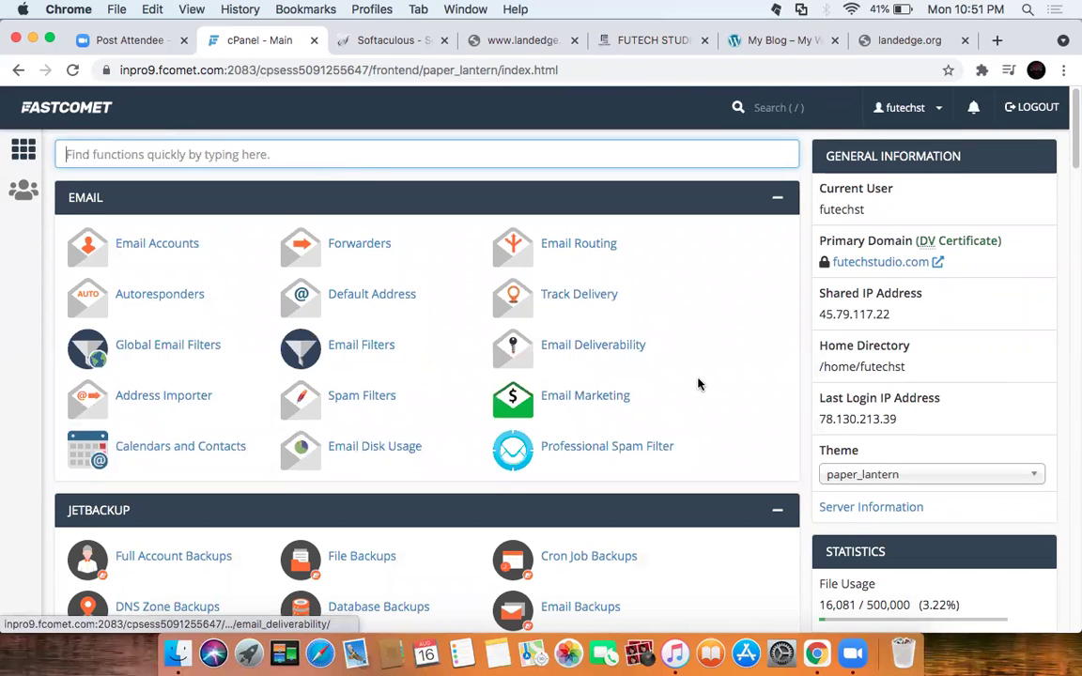
pyautogui.scroll(-5, 698, 383)
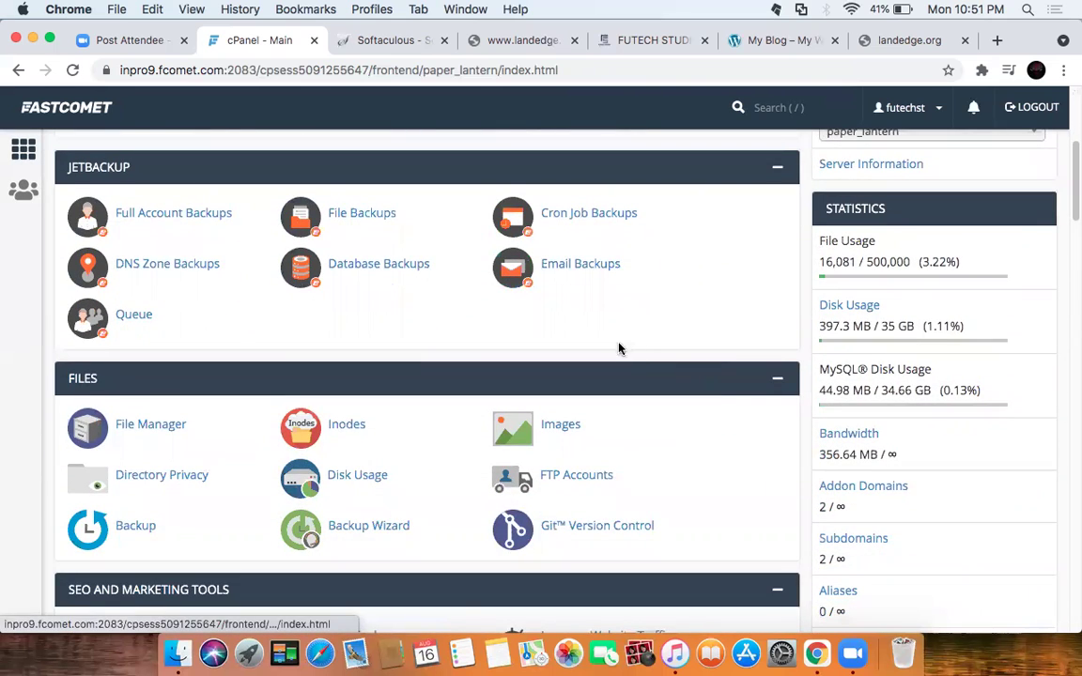
pyautogui.scroll(-1, 134, 375)
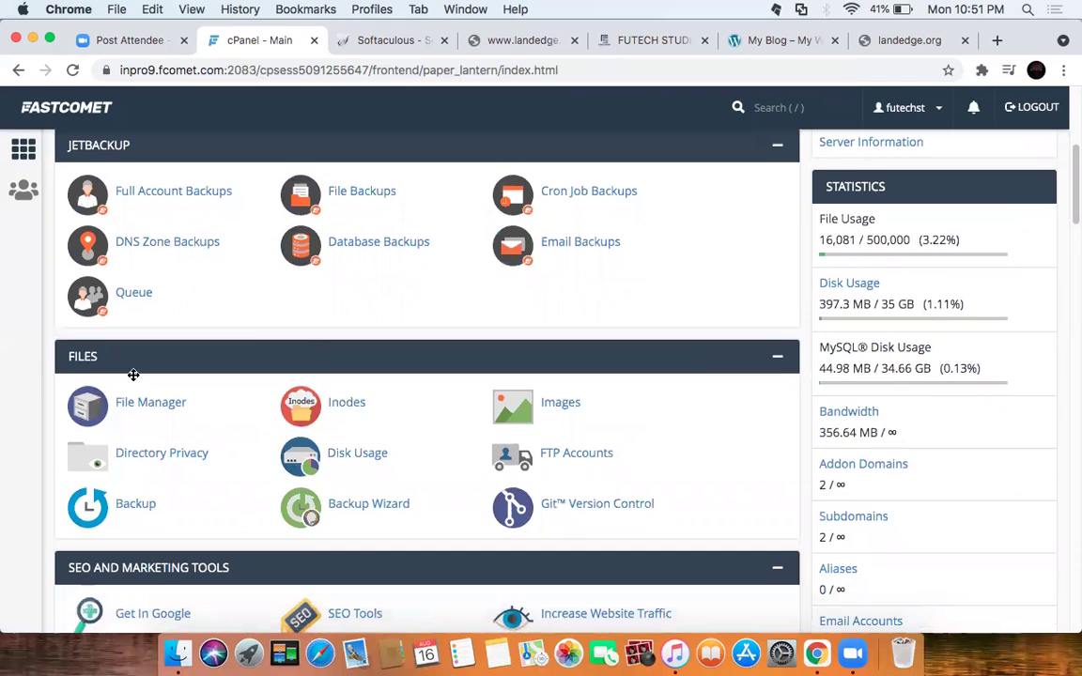
pyautogui.scroll(-3, 425, 417)
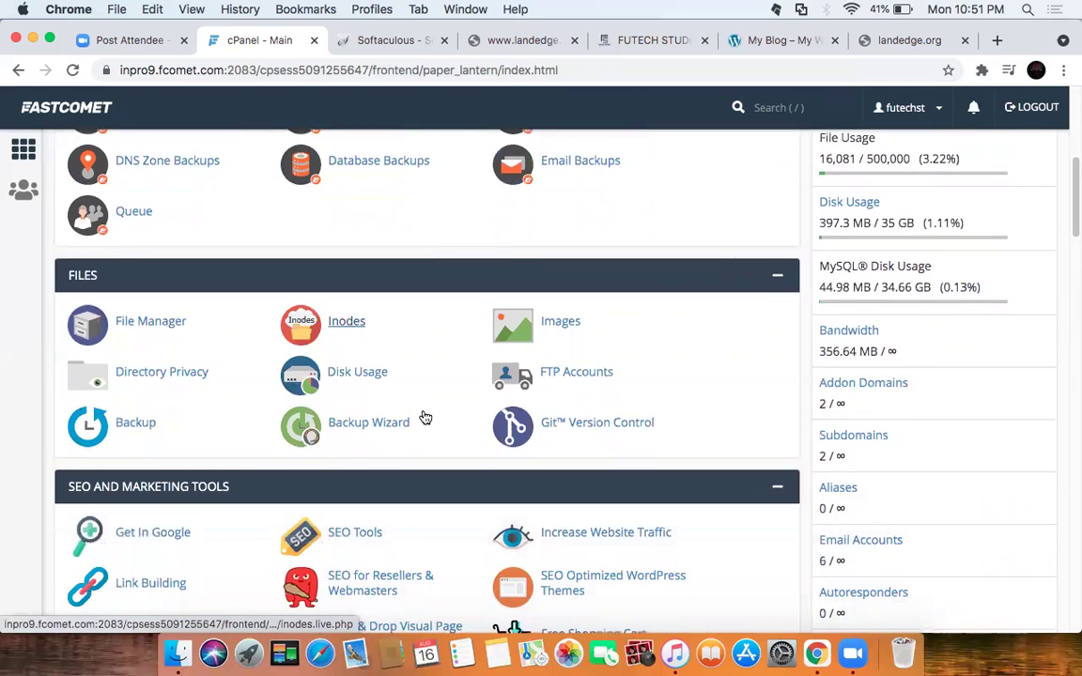
pyautogui.scroll(-4, 425, 417)
pyautogui.scroll(1, 119, 225)
# Step: Open File Manager at /home/futechst and expand, then collapse, the landedge.org folder
pyautogui.click(129, 205)
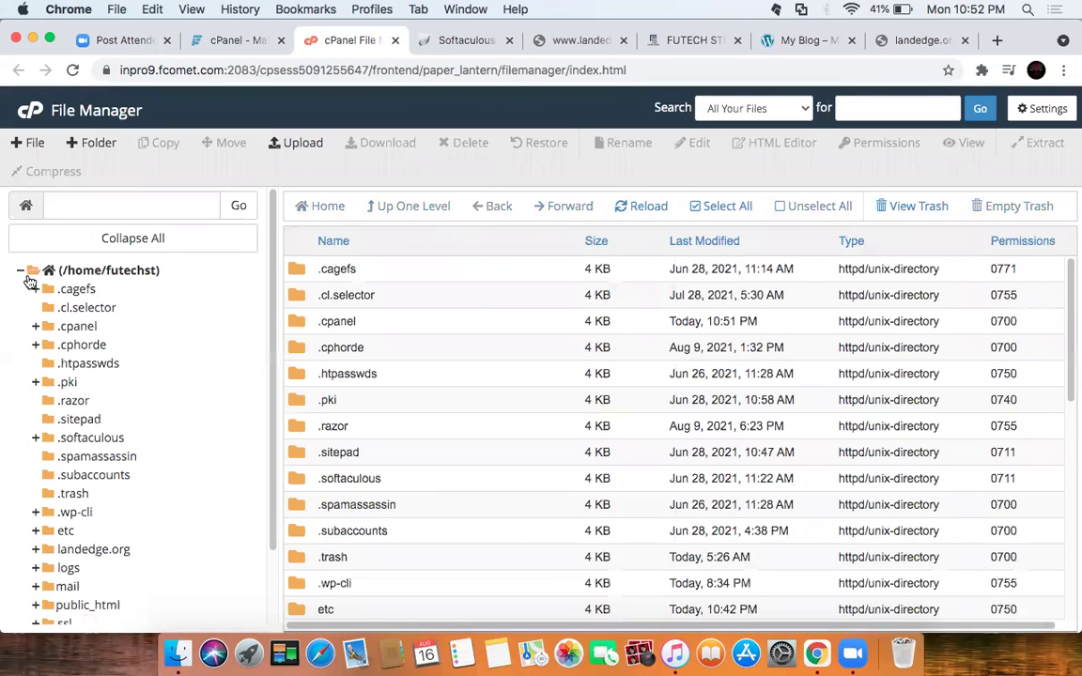
pyautogui.scroll(-1, 91, 423)
pyautogui.scroll(-3, 91, 423)
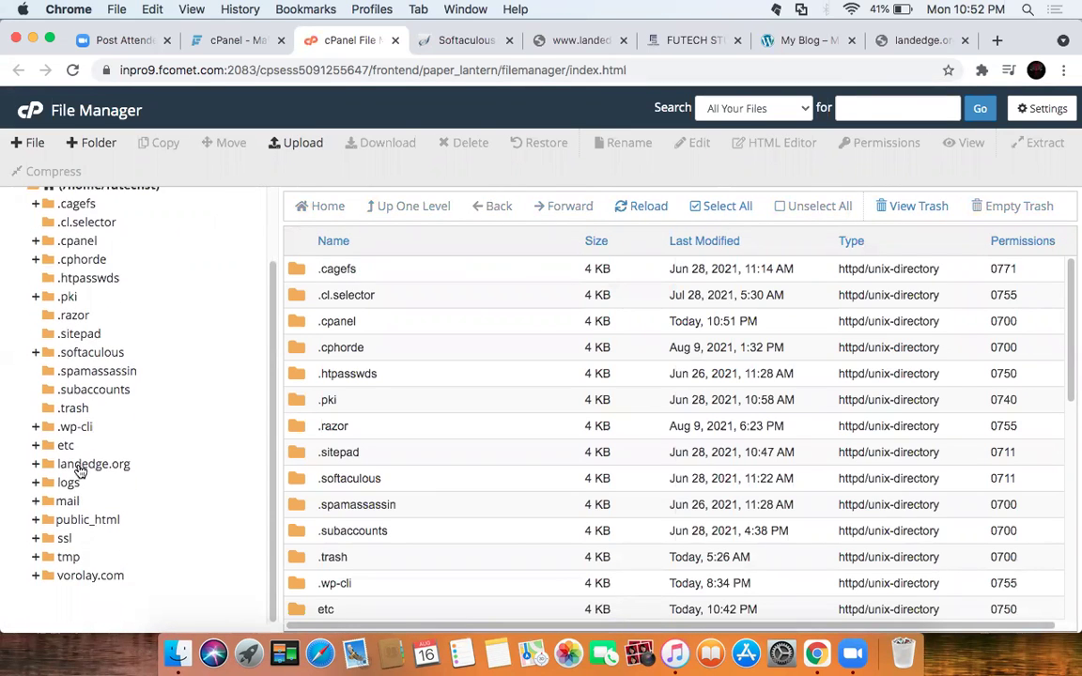
pyautogui.click(37, 465)
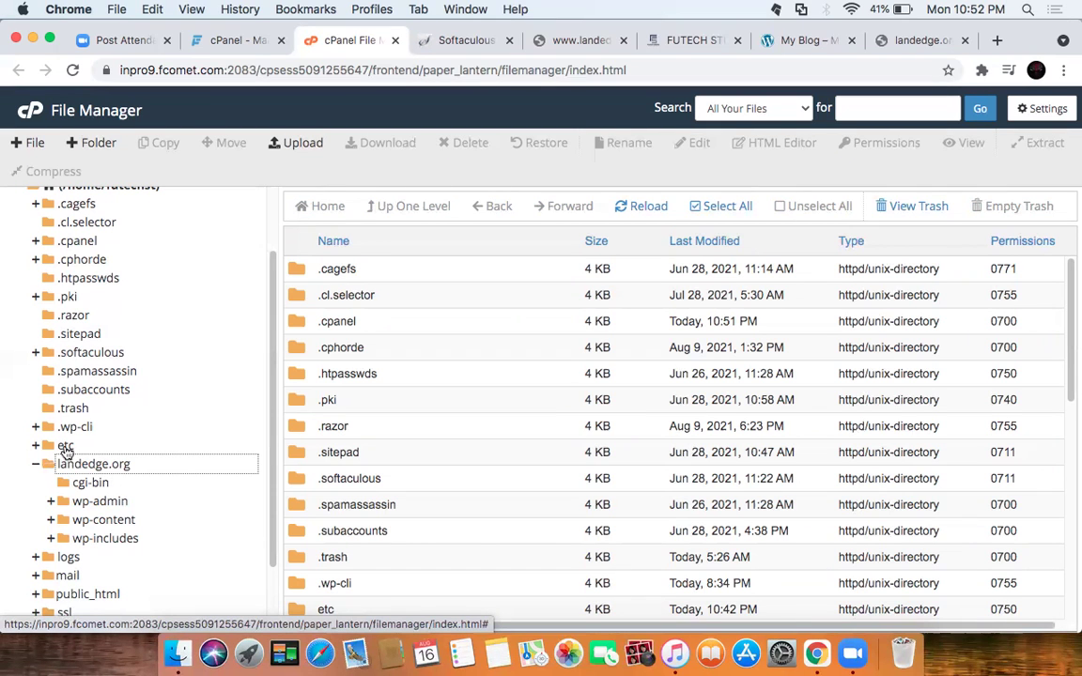
pyautogui.click(35, 464)
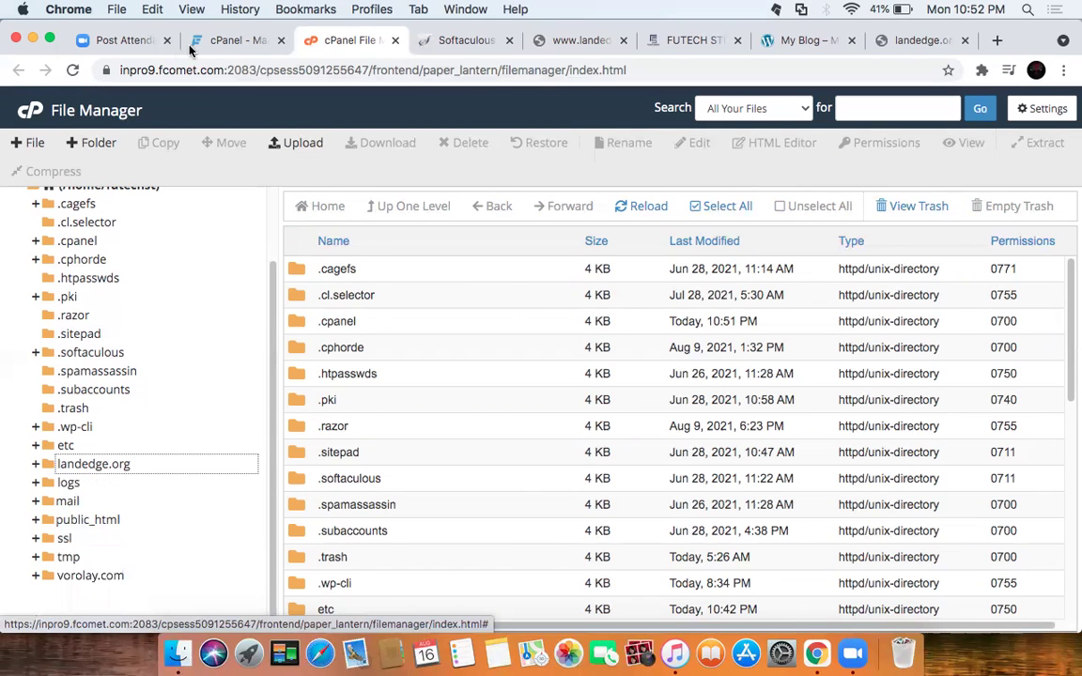
# Step: Open Dynamic DNS from the Domains section in a new tab and switch to it
pyautogui.click(234, 40)
pyautogui.scroll(-3, 432, 394)
pyautogui.scroll(-15, 437, 411)
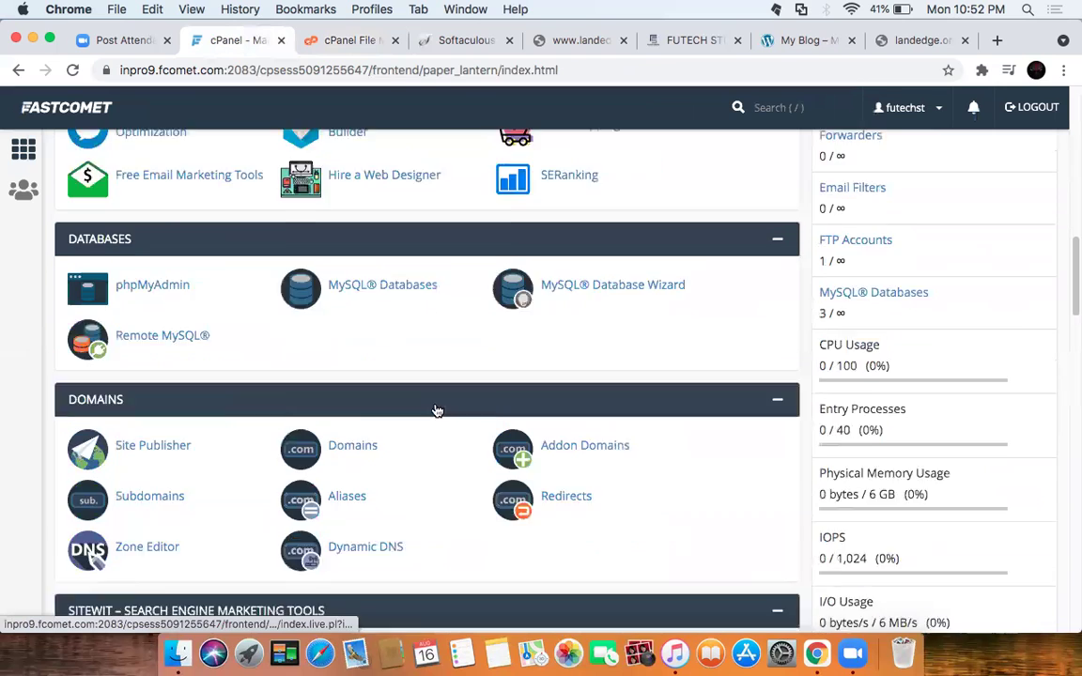
pyautogui.scroll(-7, 436, 411)
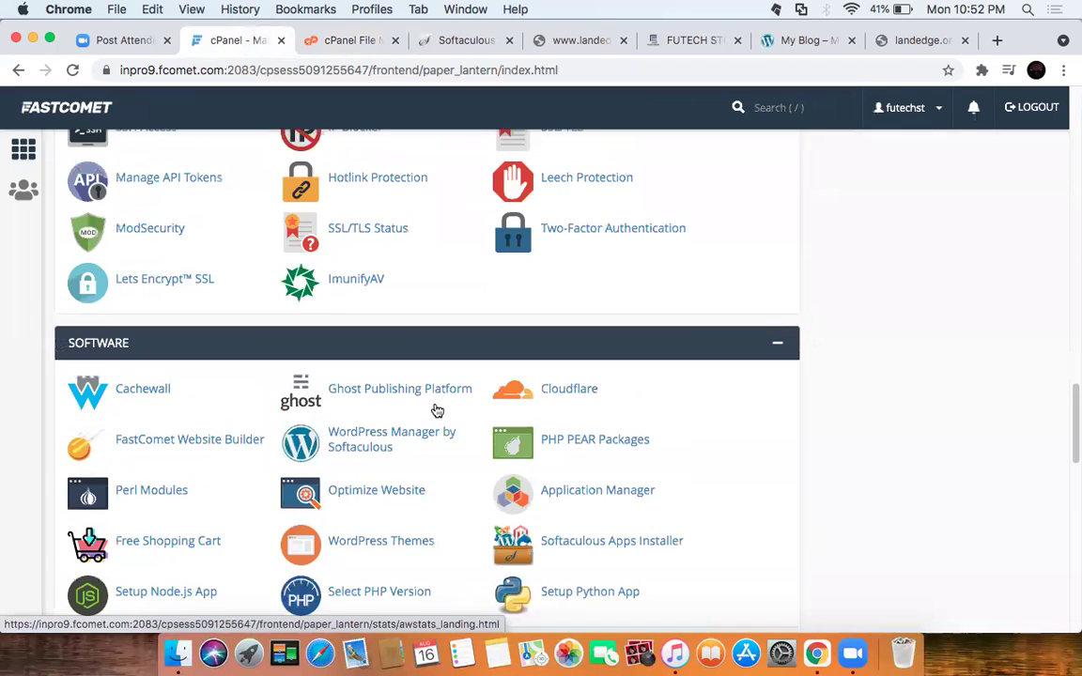
pyautogui.scroll(-5, 437, 410)
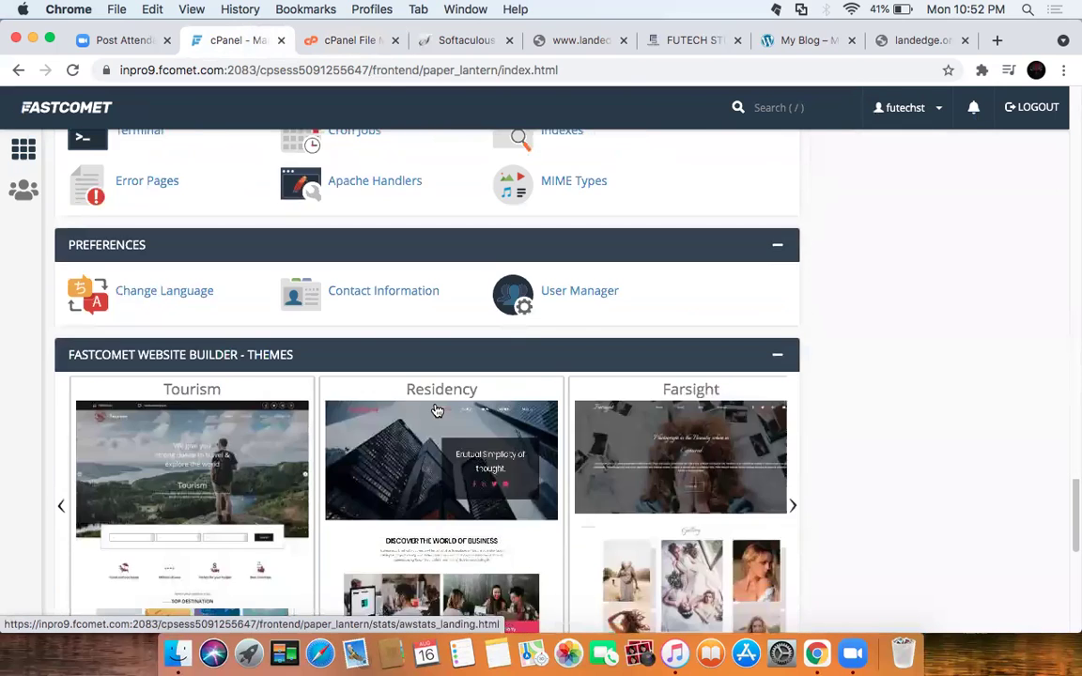
pyautogui.scroll(9, 437, 411)
pyautogui.scroll(10, 437, 411)
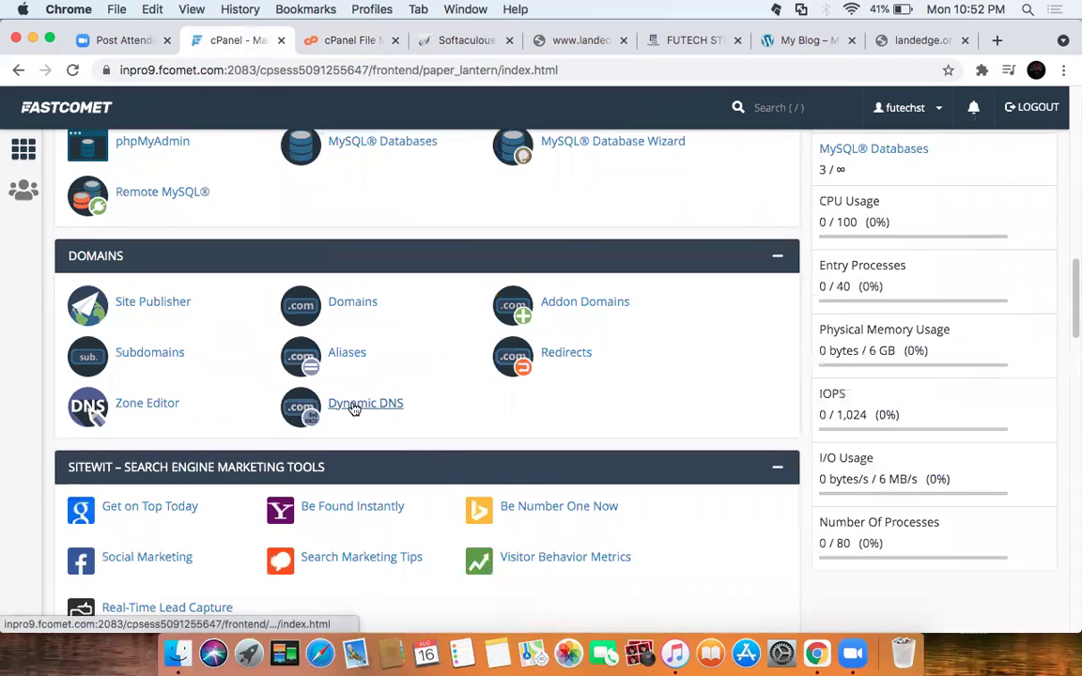
pyautogui.rightClick(355, 405)
pyautogui.click(389, 411)
pyautogui.scroll(5, 436, 387)
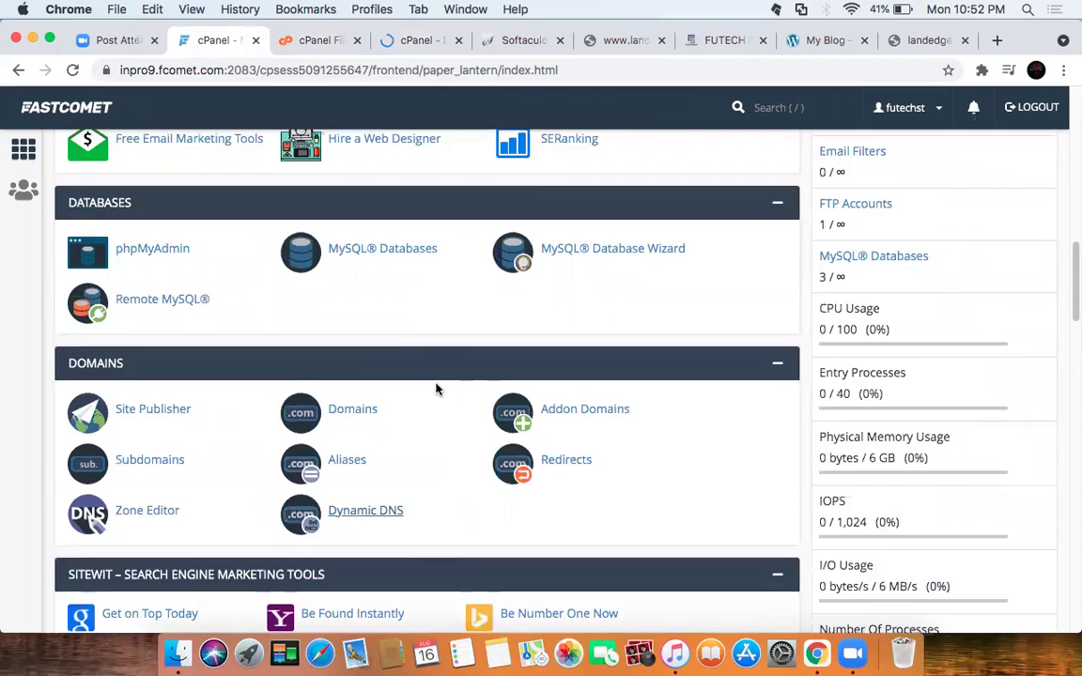
pyautogui.scroll(8, 437, 387)
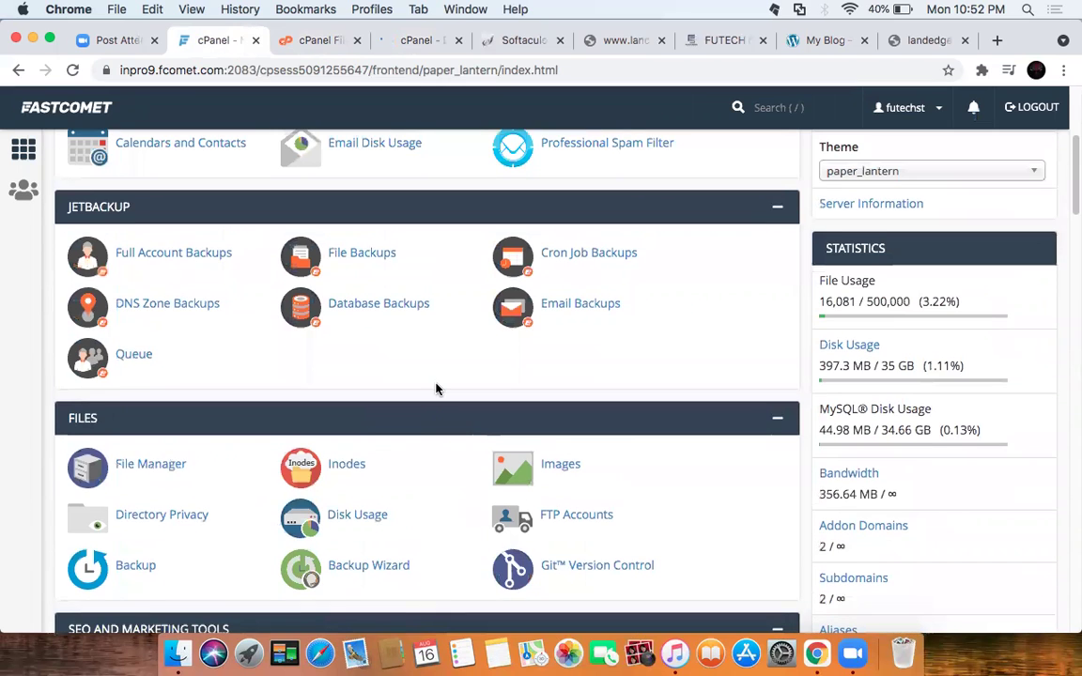
pyautogui.scroll(1, 435, 387)
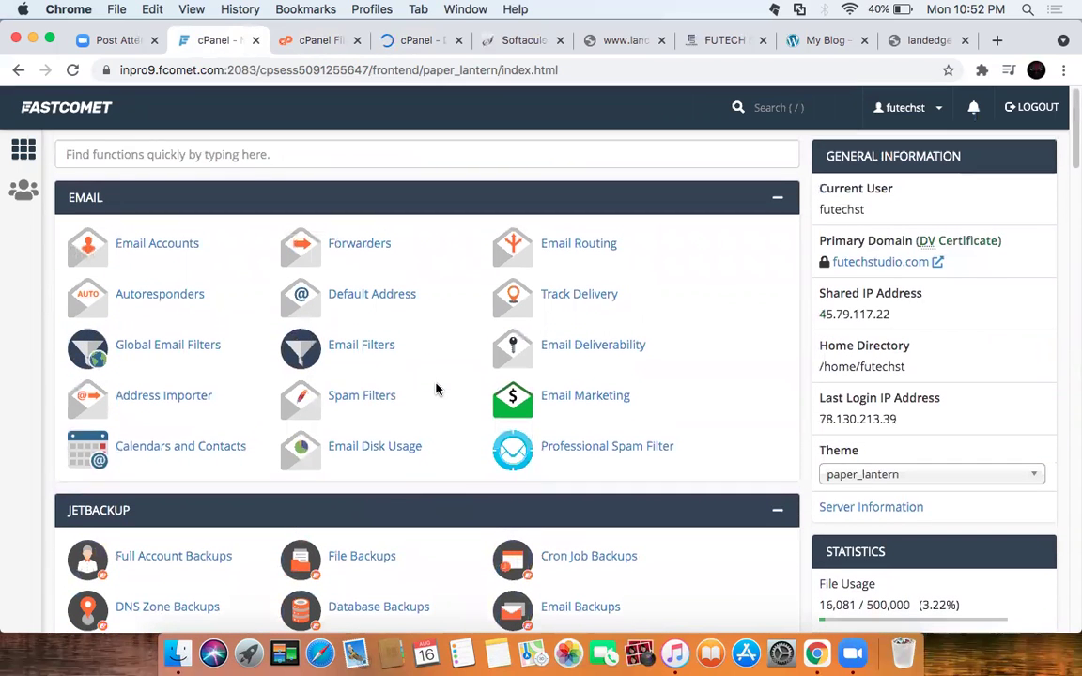
pyautogui.click(399, 39)
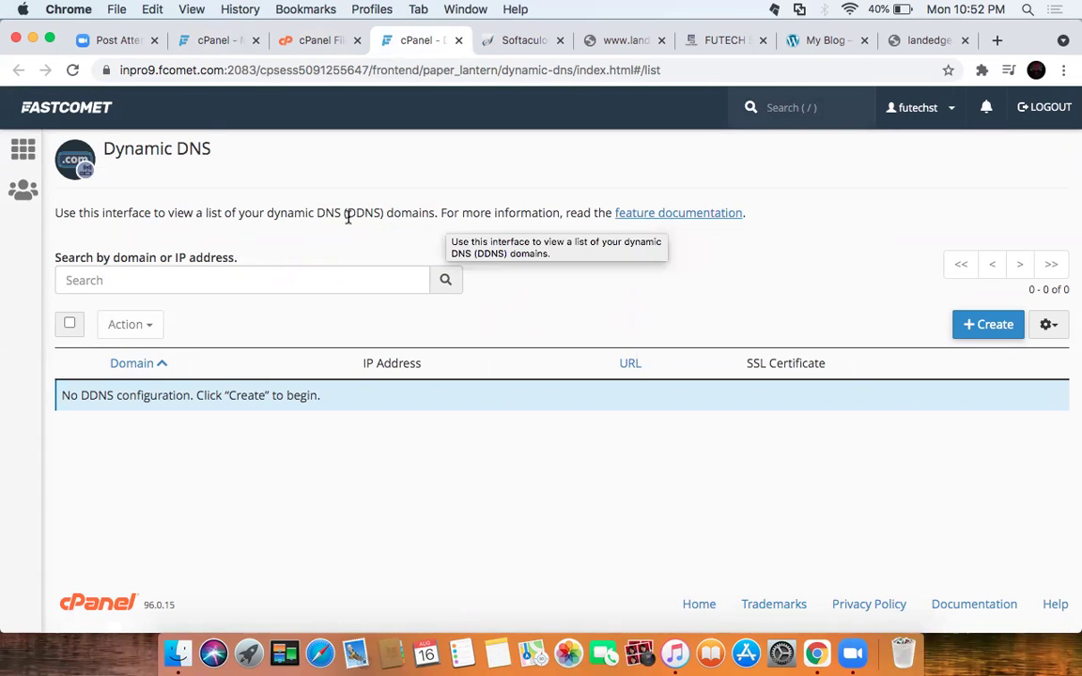
pyautogui.moveTo(54, 213); pyautogui.dragTo(367, 212)
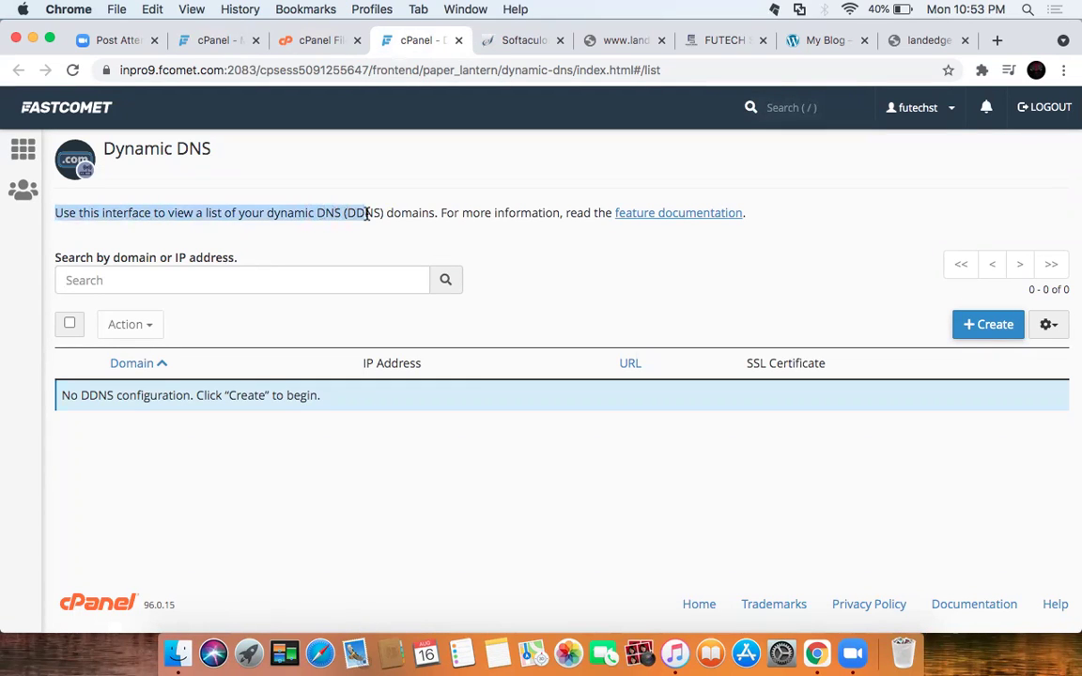
pyautogui.click(984, 324)
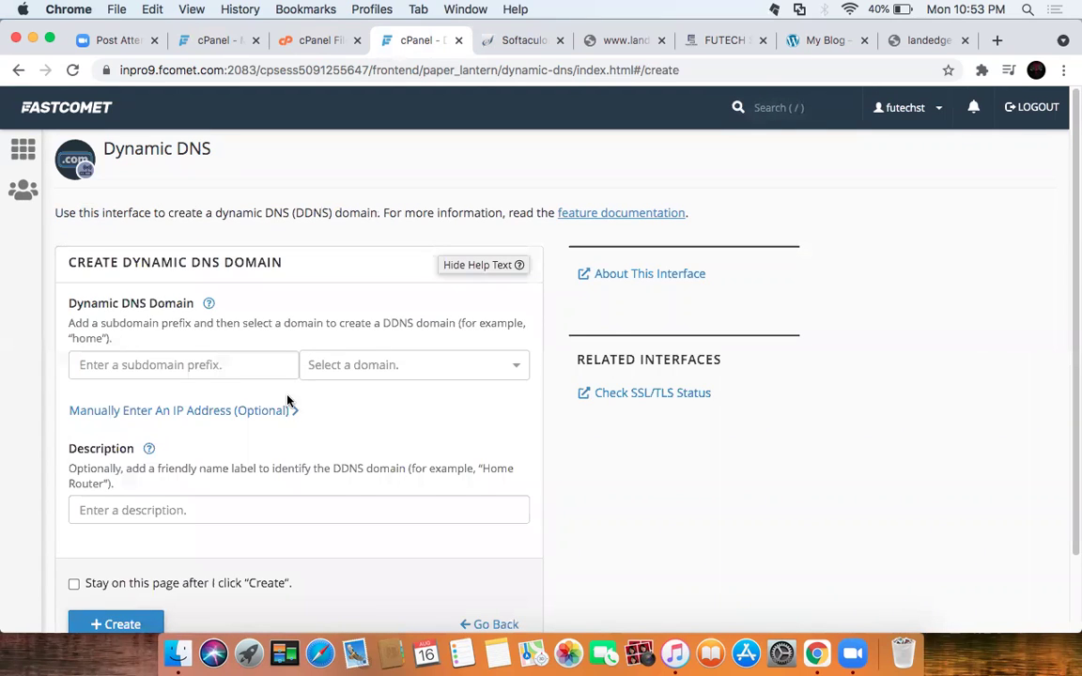
pyautogui.click(406, 374)
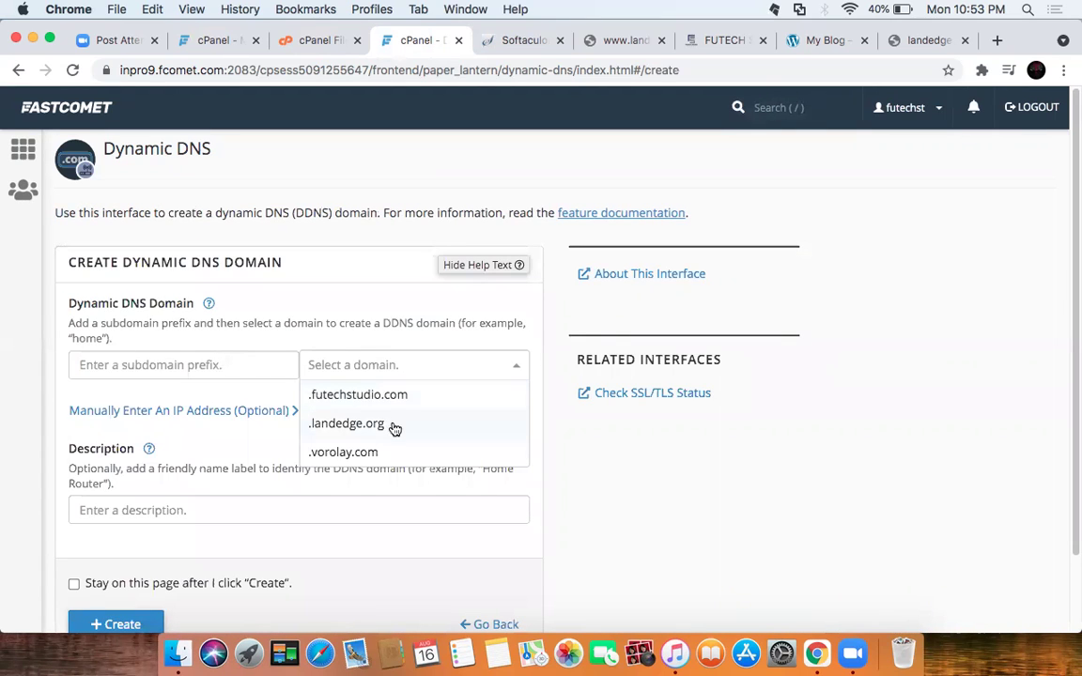
pyautogui.click(427, 423)
pyautogui.click(217, 367)
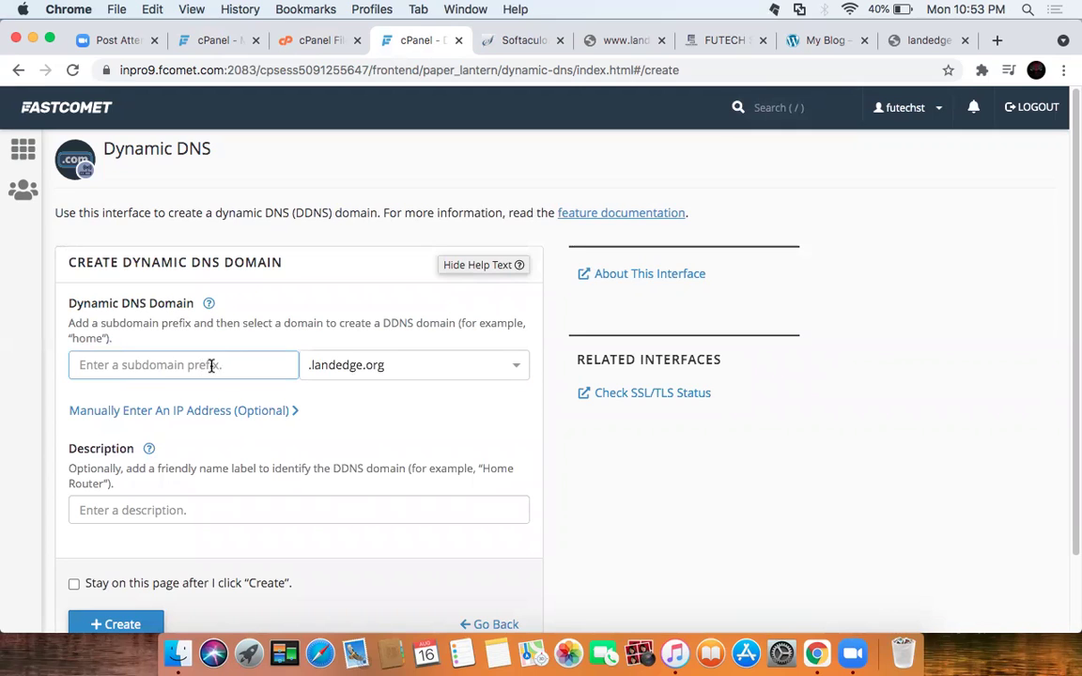
pyautogui.scroll(-2, 285, 395)
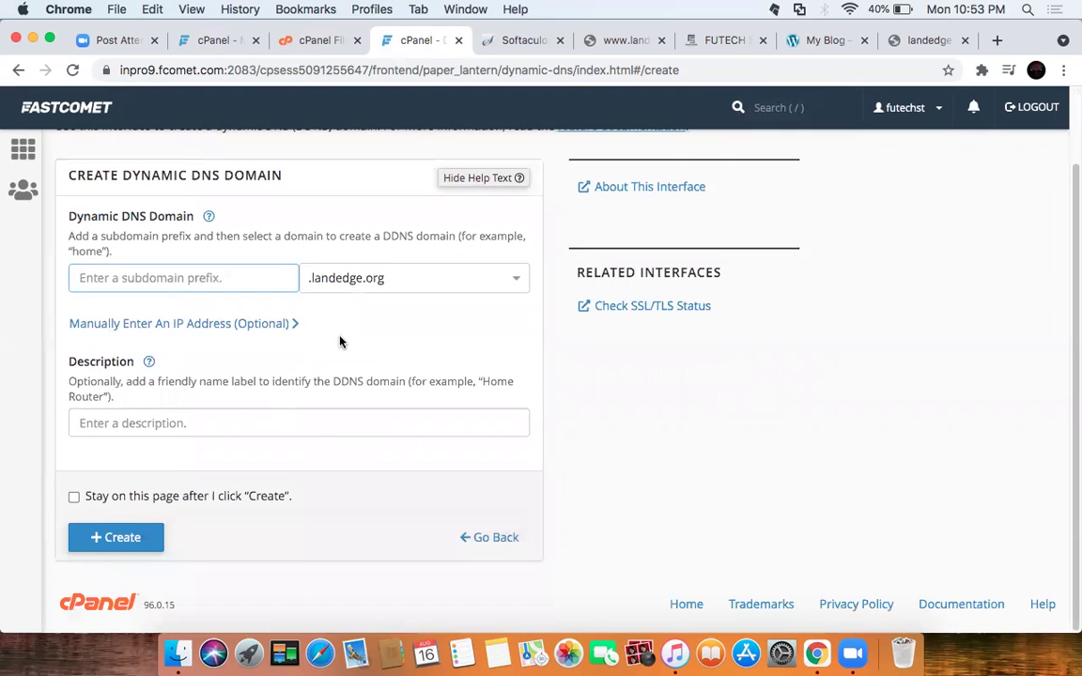
pyautogui.scroll(2, 334, 346)
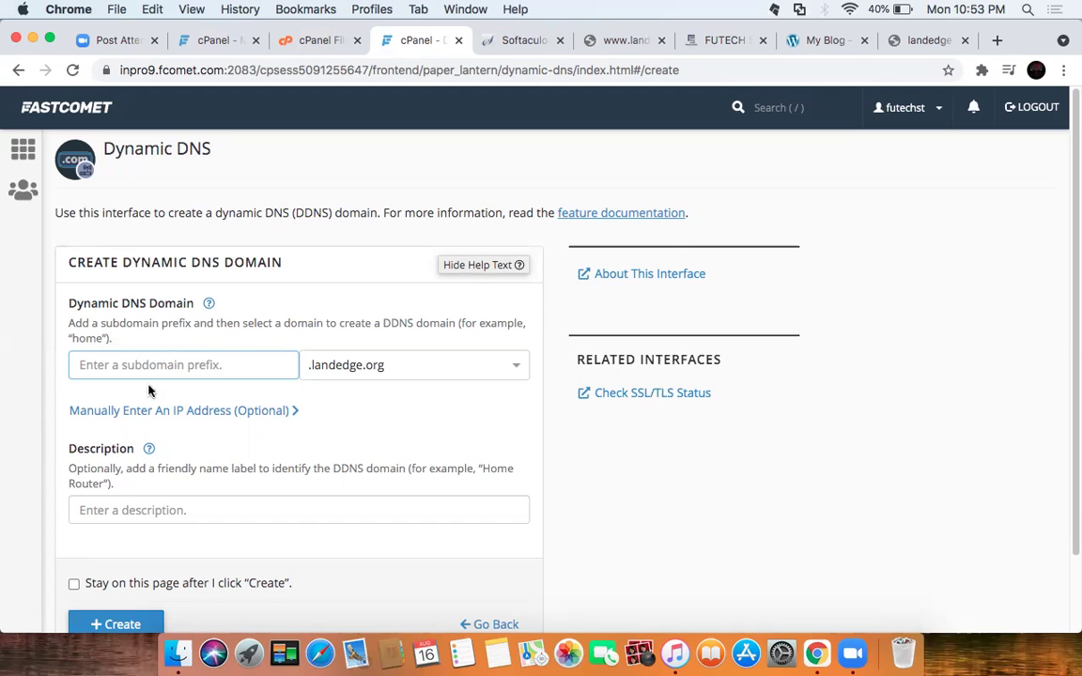
pyautogui.scroll(-2, 326, 351)
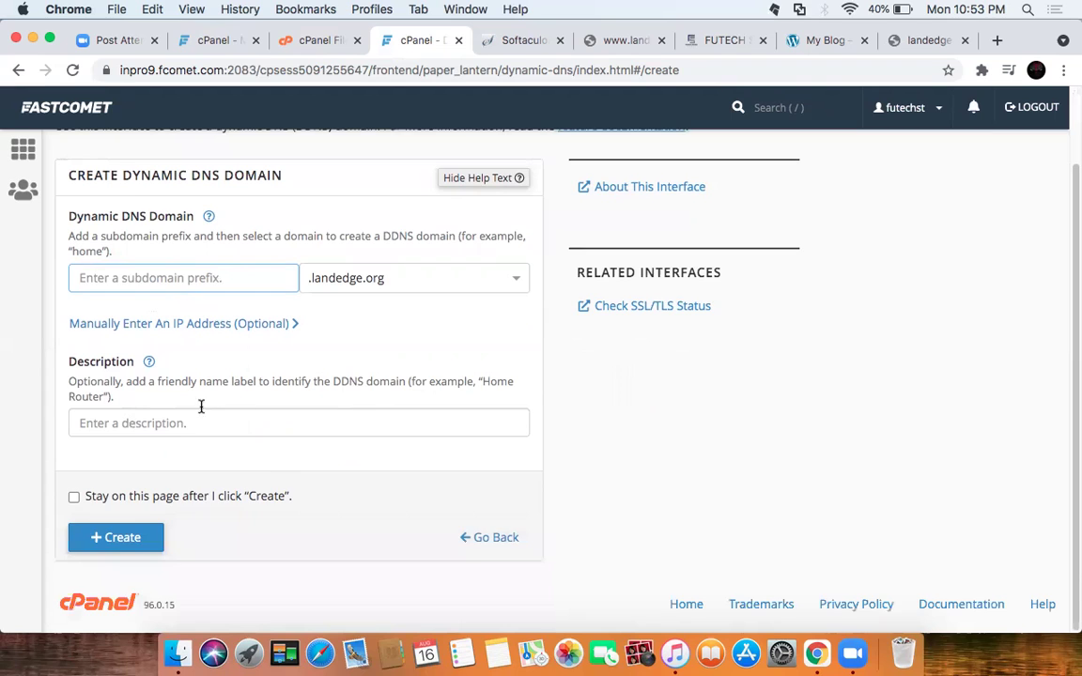
pyautogui.scroll(2, 200, 403)
# Step: From cPanel home, launch phpMyAdmin from the Databases section
pyautogui.click(25, 154)
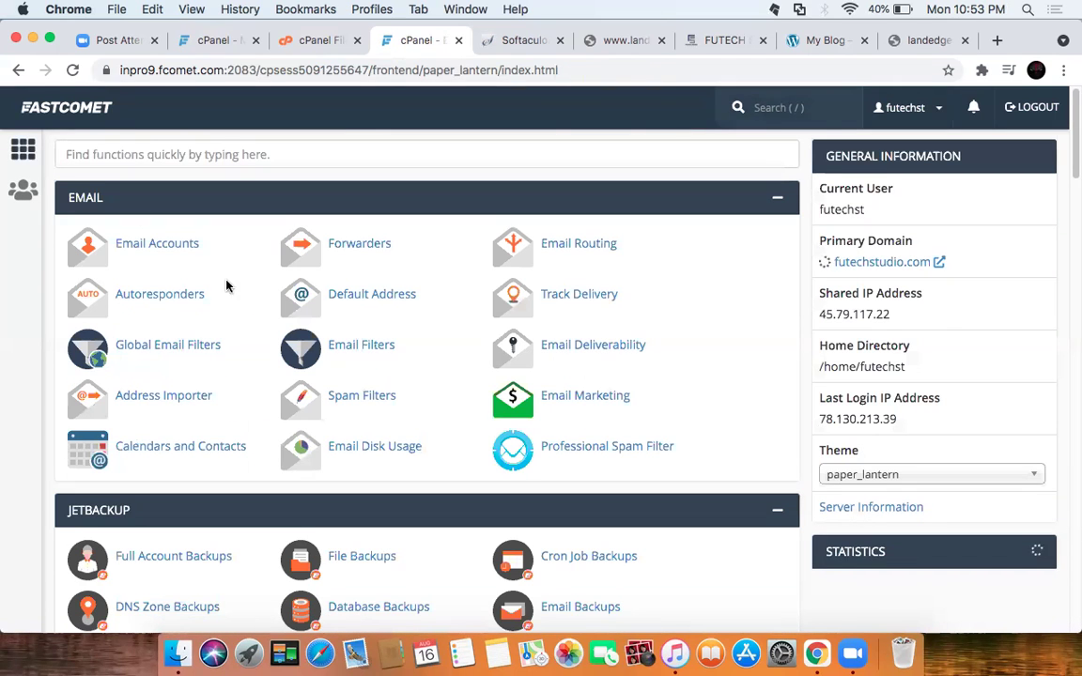
pyautogui.scroll(-3, 499, 388)
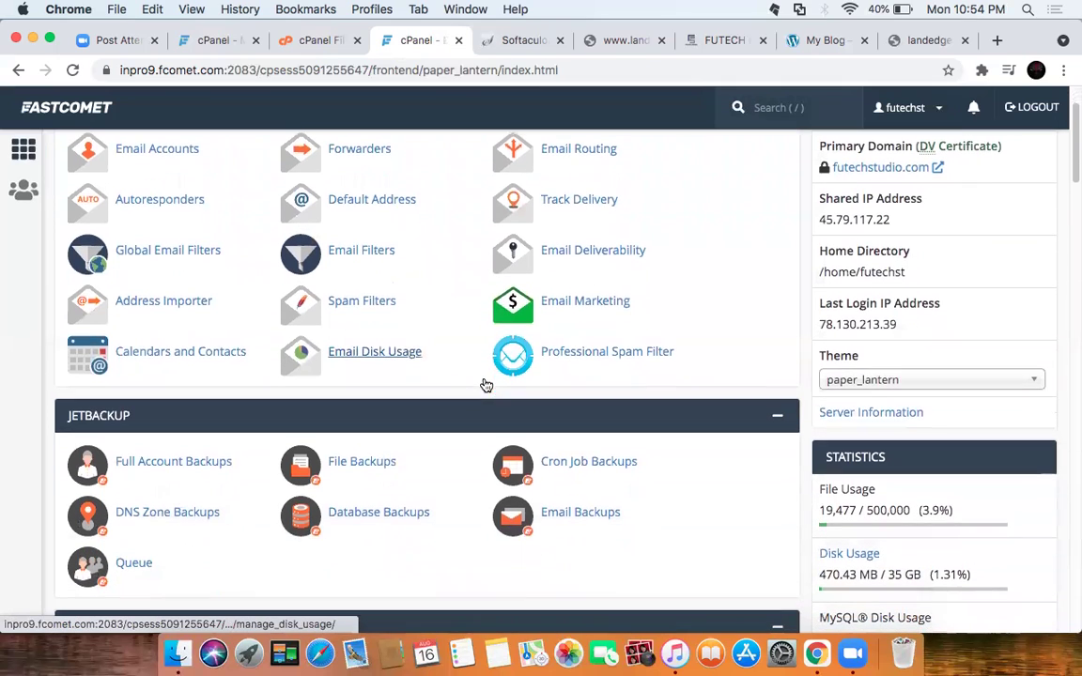
pyautogui.scroll(-10, 460, 384)
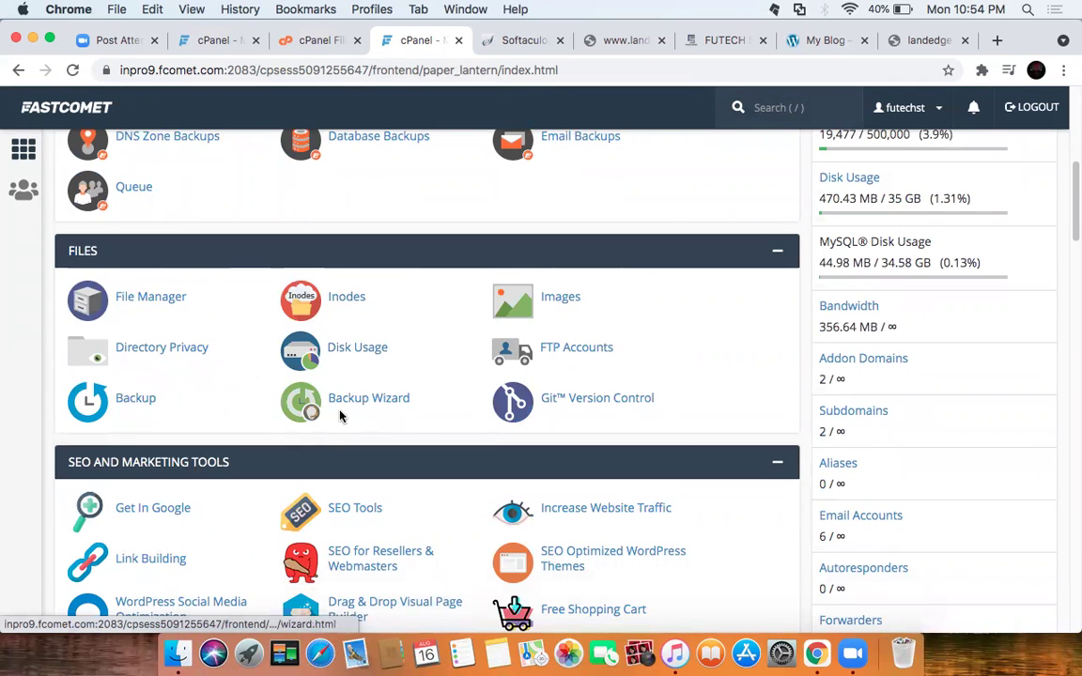
pyautogui.scroll(-5, 423, 353)
pyautogui.scroll(-3, 422, 352)
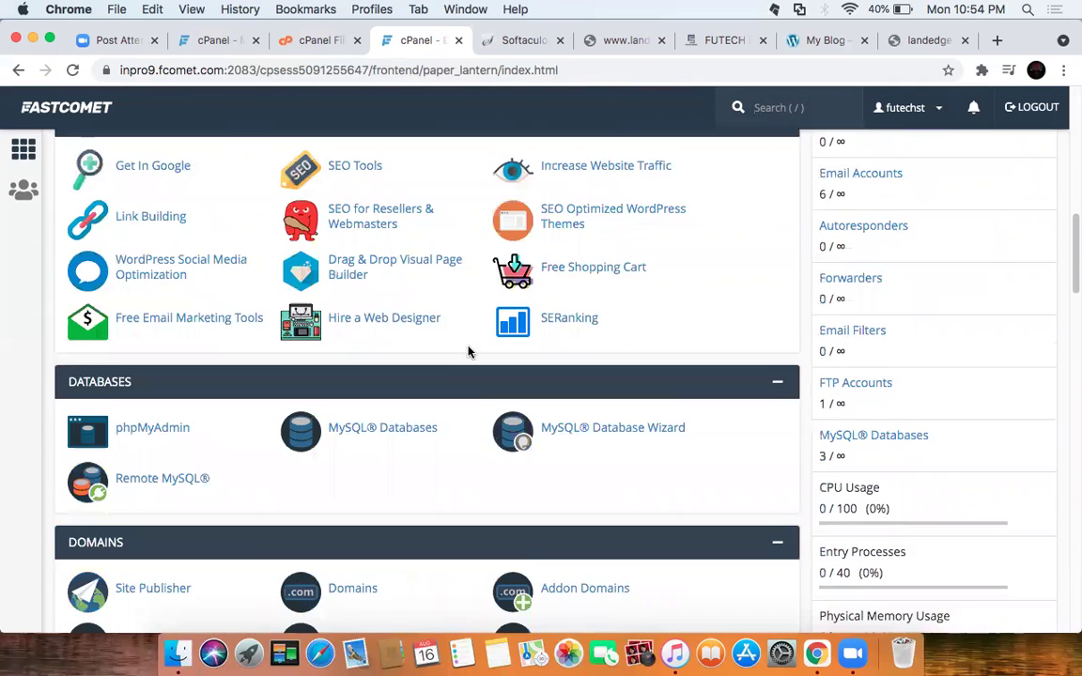
pyautogui.click(149, 381)
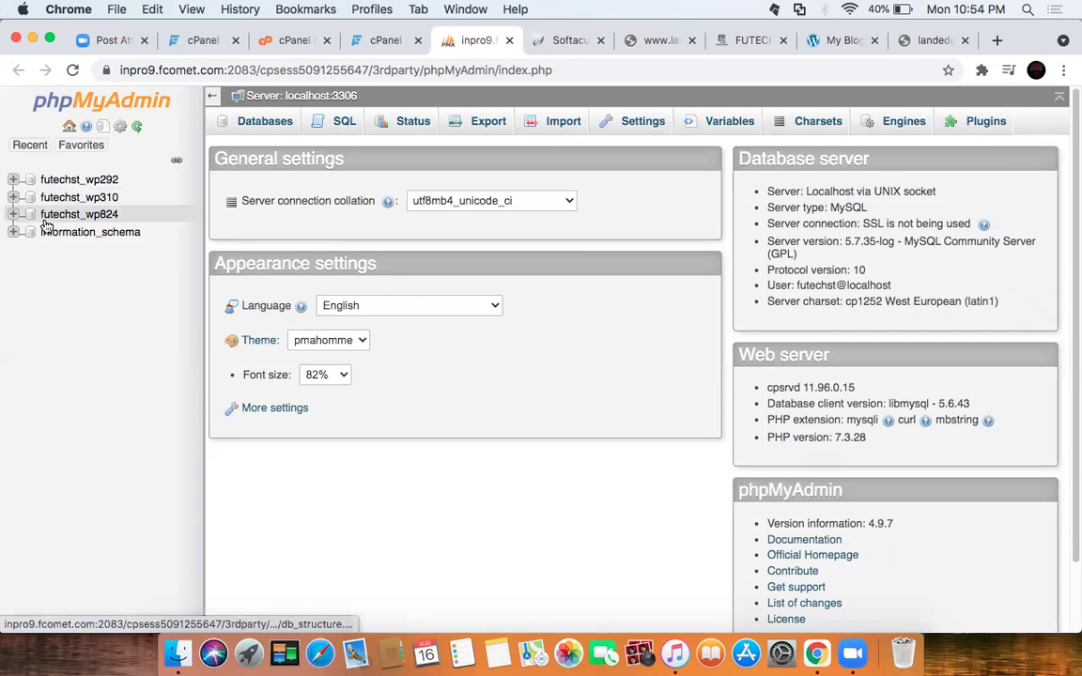
# Step: Expand and collapse futechst_wp292, futechst_wp310 and futechst_wp824 in the navigation tree to inspect their tables
pyautogui.click(13, 182)
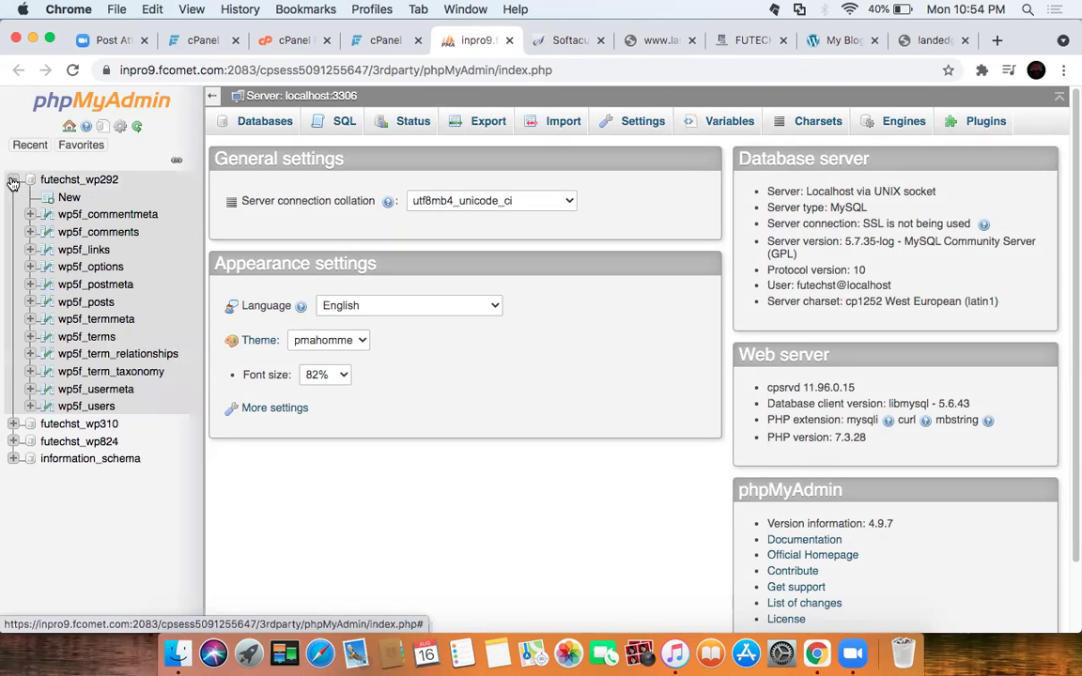
pyautogui.click(14, 180)
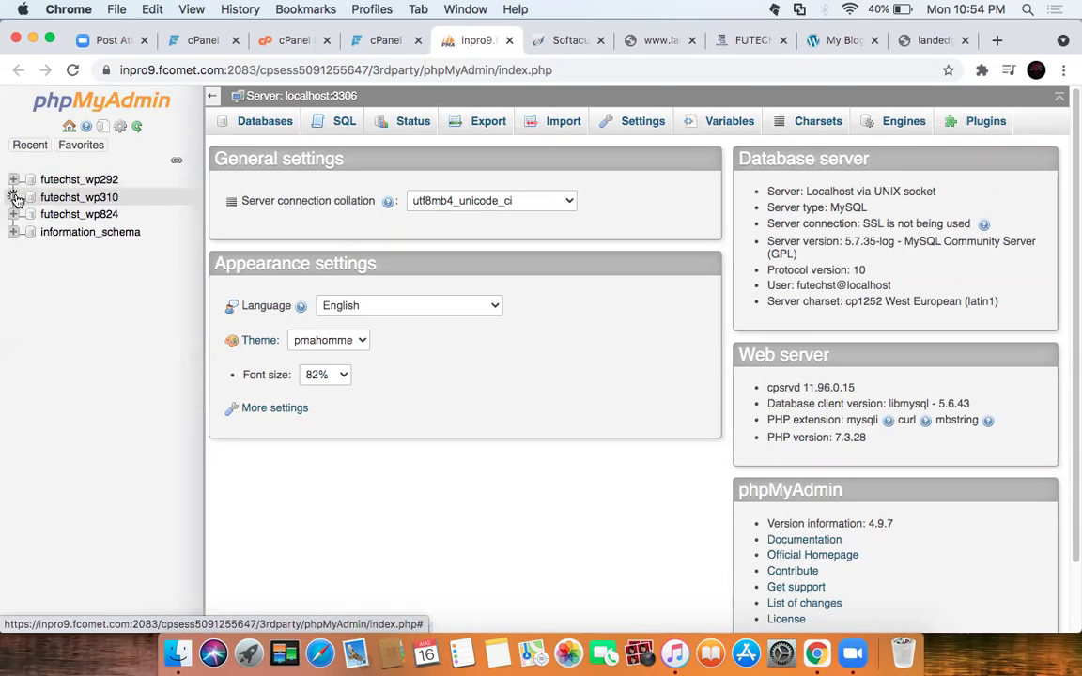
pyautogui.click(14, 198)
pyautogui.click(15, 215)
pyautogui.click(14, 216)
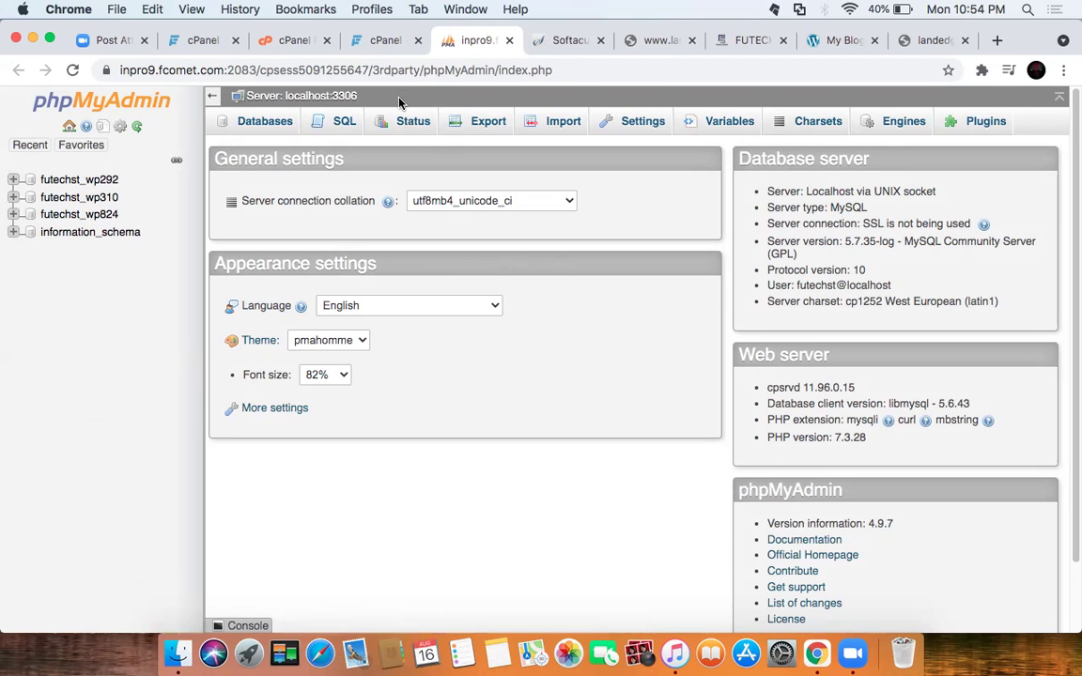
# Step: Open the Zone Editor listing futechstudio.com, landedge.org and vorolay.com
pyautogui.click(379, 41)
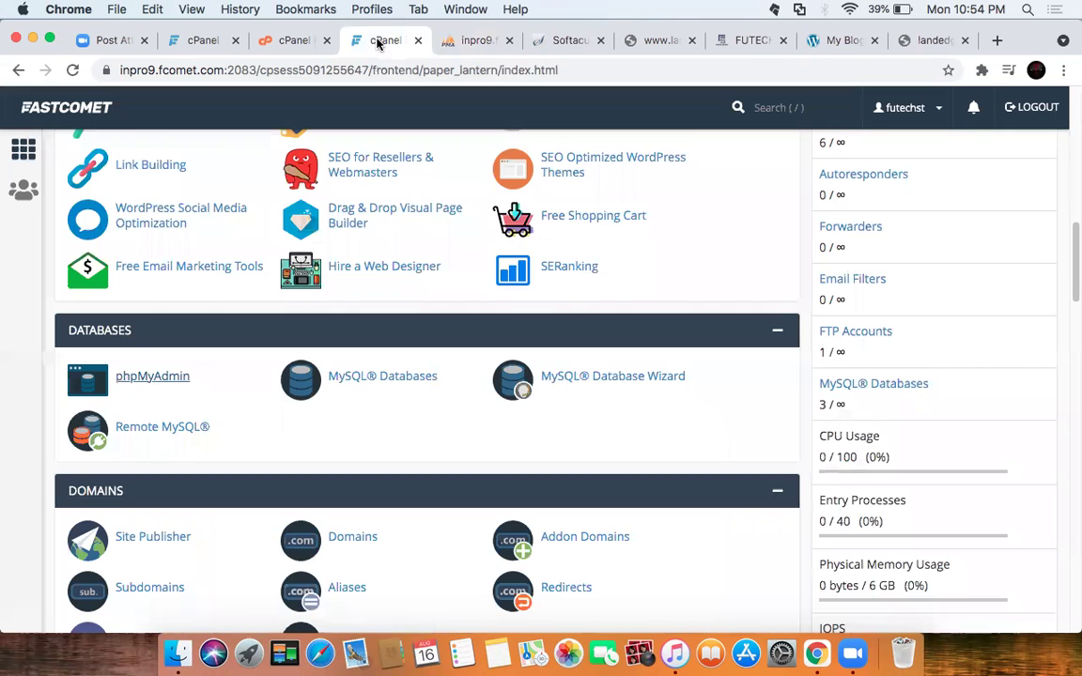
pyautogui.scroll(-3, 459, 403)
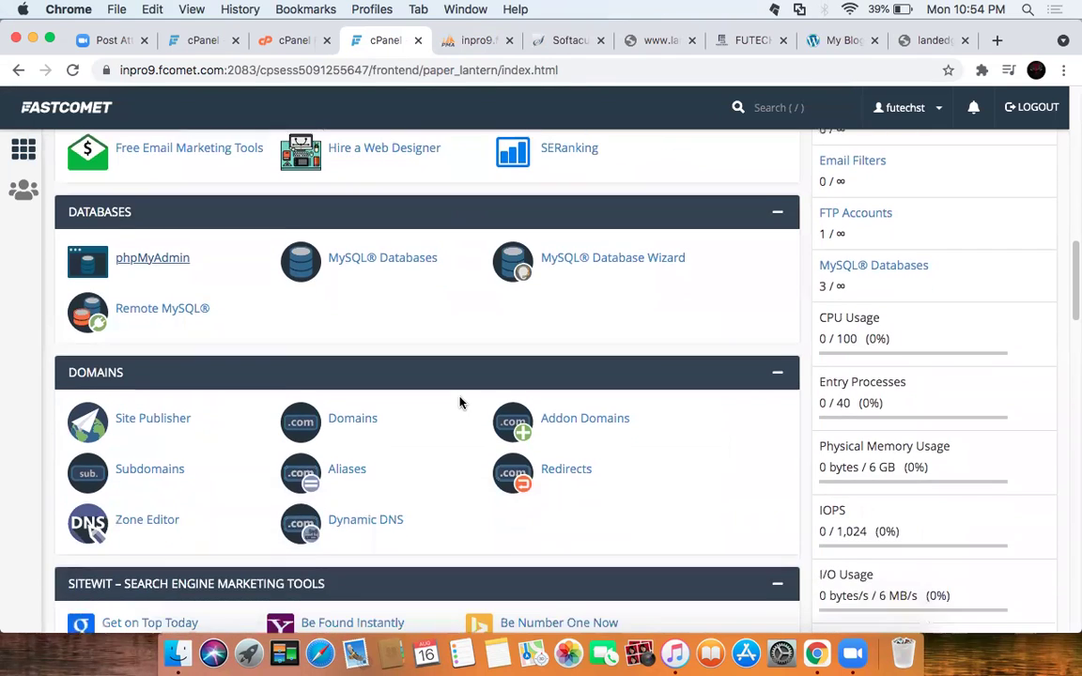
pyautogui.scroll(-1, 460, 403)
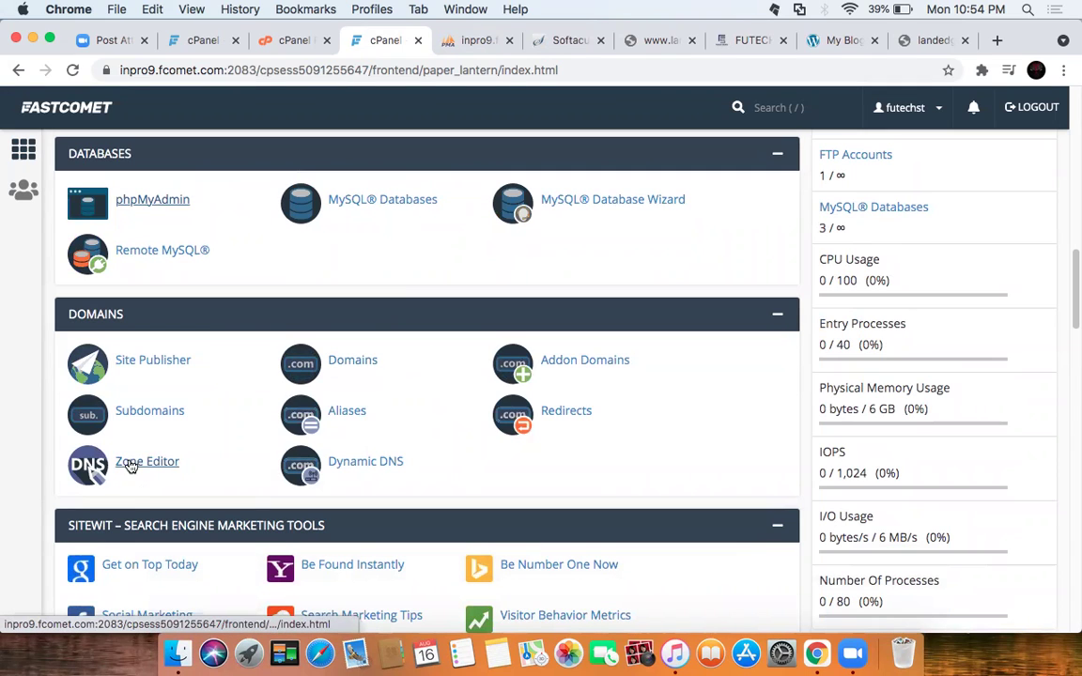
pyautogui.click(131, 463)
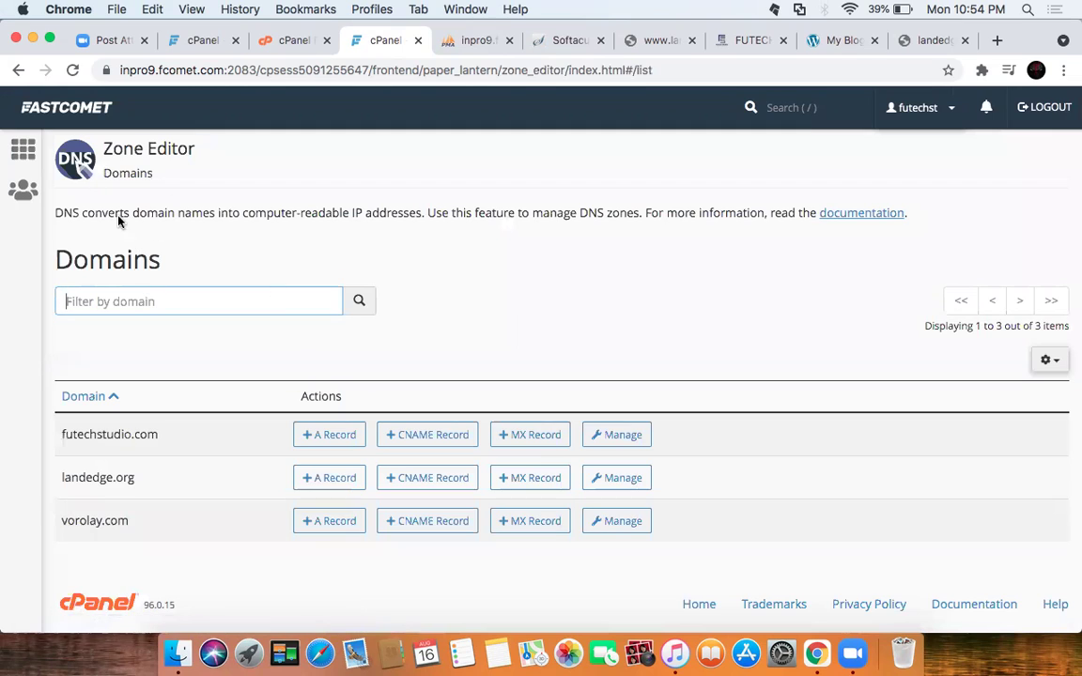
pyautogui.moveTo(217, 155); pyautogui.dragTo(122, 150)
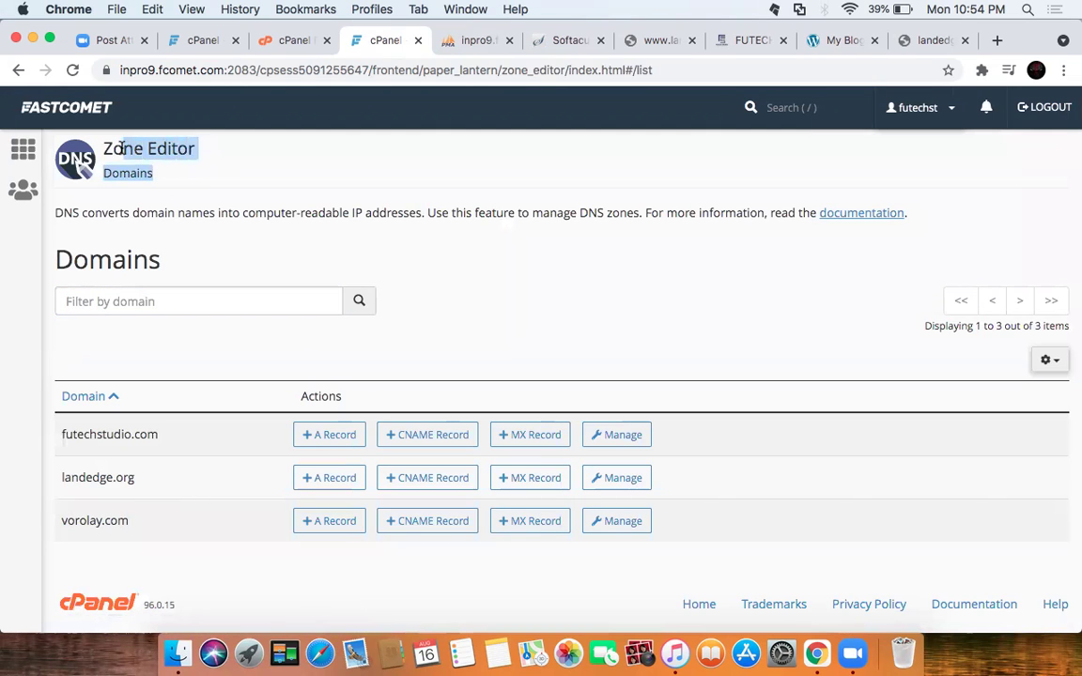
pyautogui.click(289, 169)
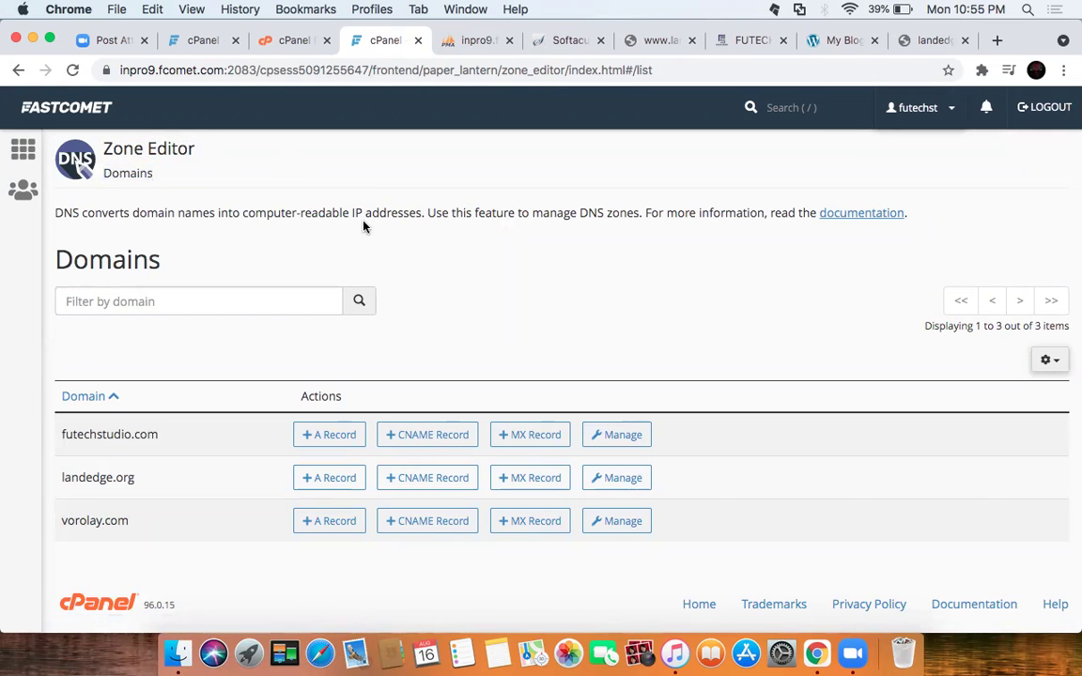
pyautogui.click(318, 477)
pyautogui.click(22, 148)
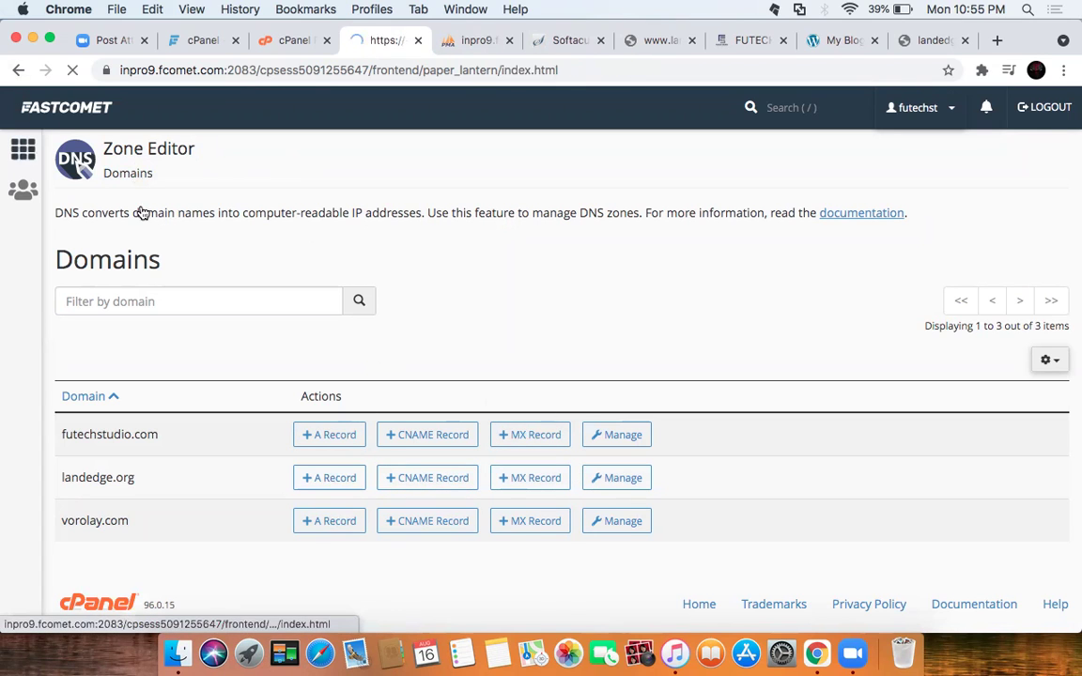
pyautogui.scroll(-15, 155, 380)
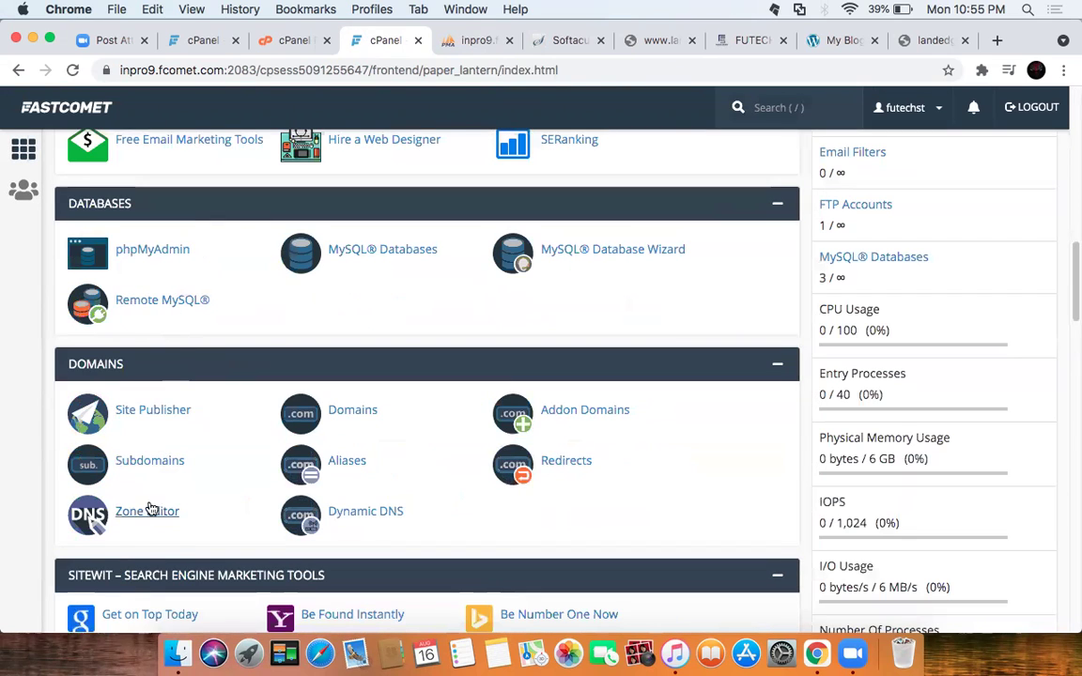
pyautogui.click(146, 513)
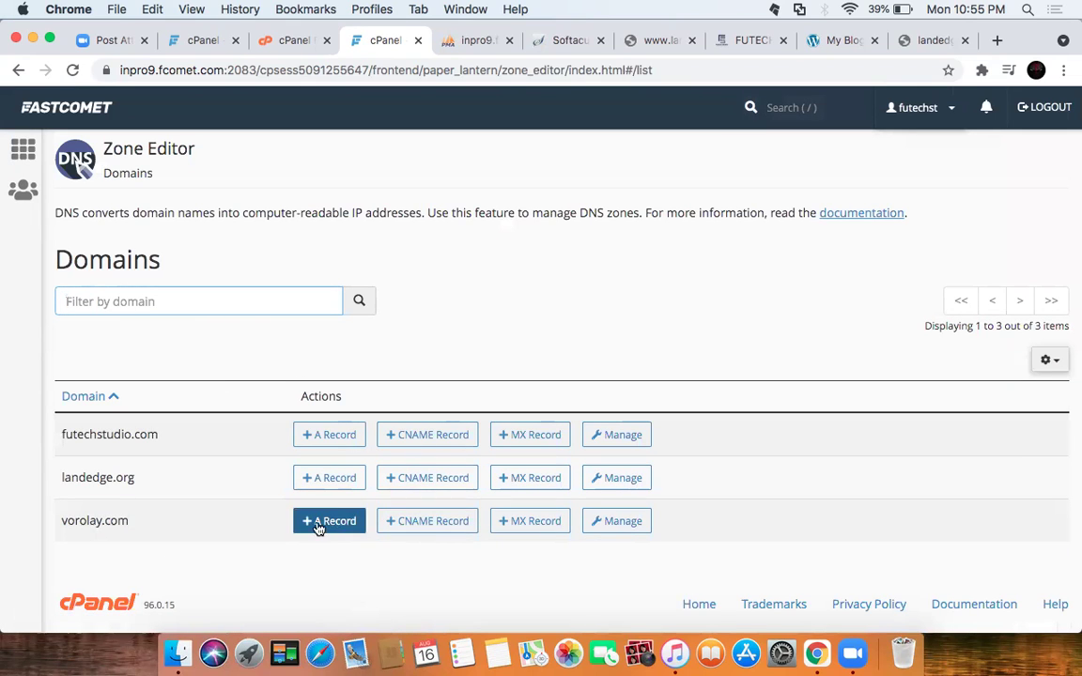
# Step: Review vorolay.com's DNS zone records, then open landedge.org's zone
pyautogui.click(606, 521)
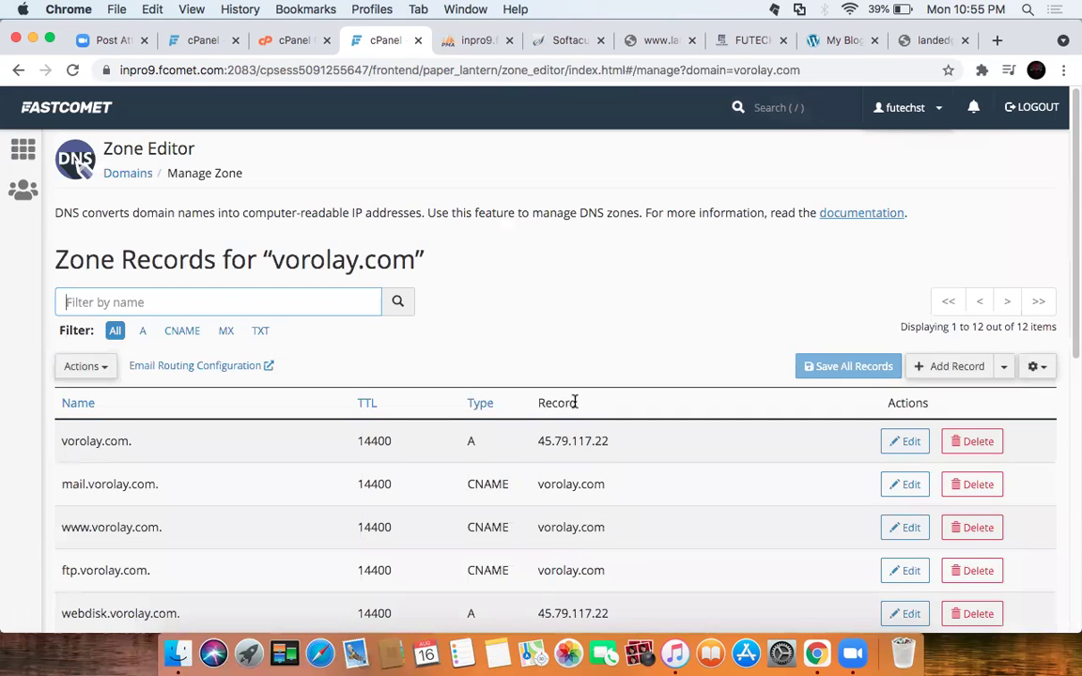
pyautogui.scroll(-3, 583, 402)
pyautogui.scroll(-2, 569, 337)
pyautogui.scroll(5, 569, 341)
pyautogui.scroll(1, 569, 348)
pyautogui.click(19, 72)
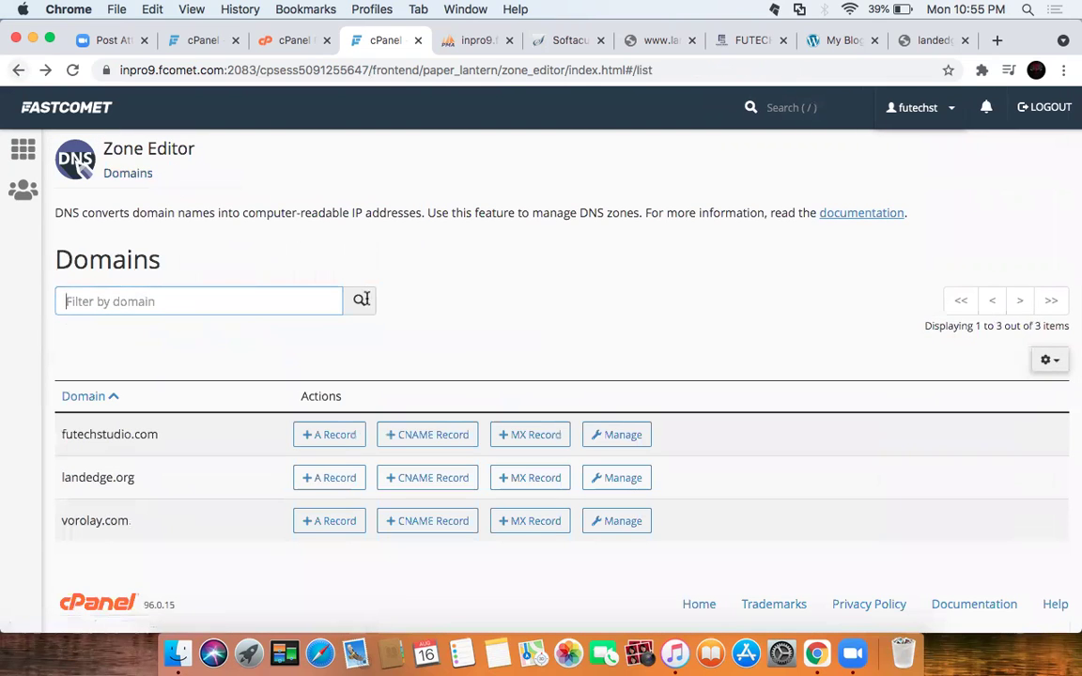
pyautogui.click(608, 481)
pyautogui.scroll(-1, 601, 369)
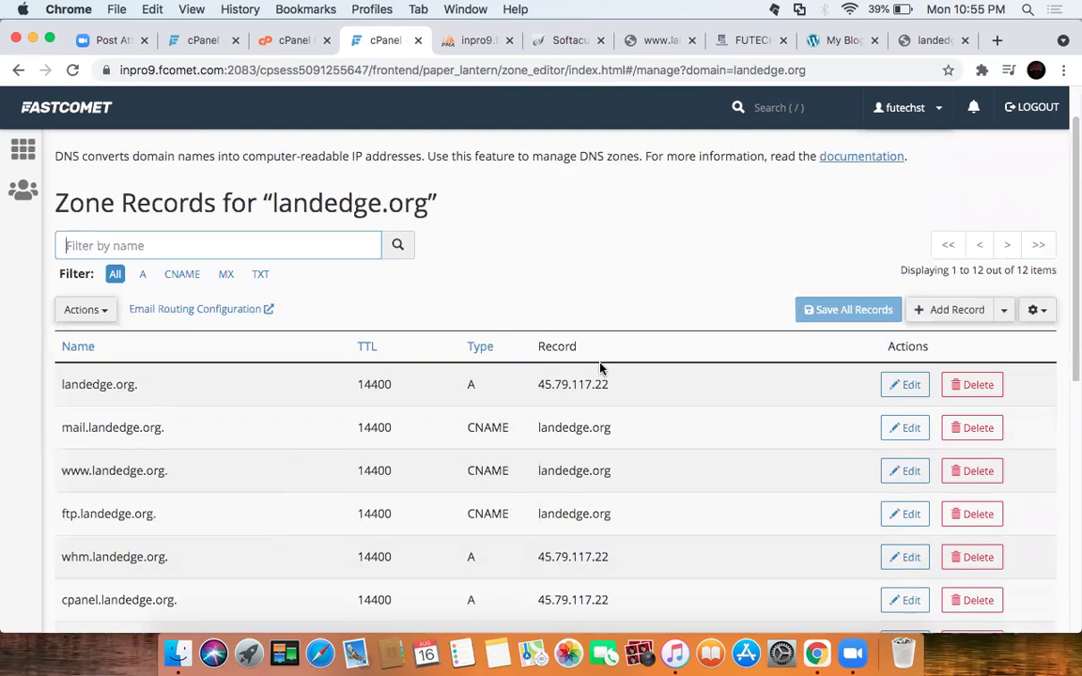
pyautogui.scroll(-1, 601, 368)
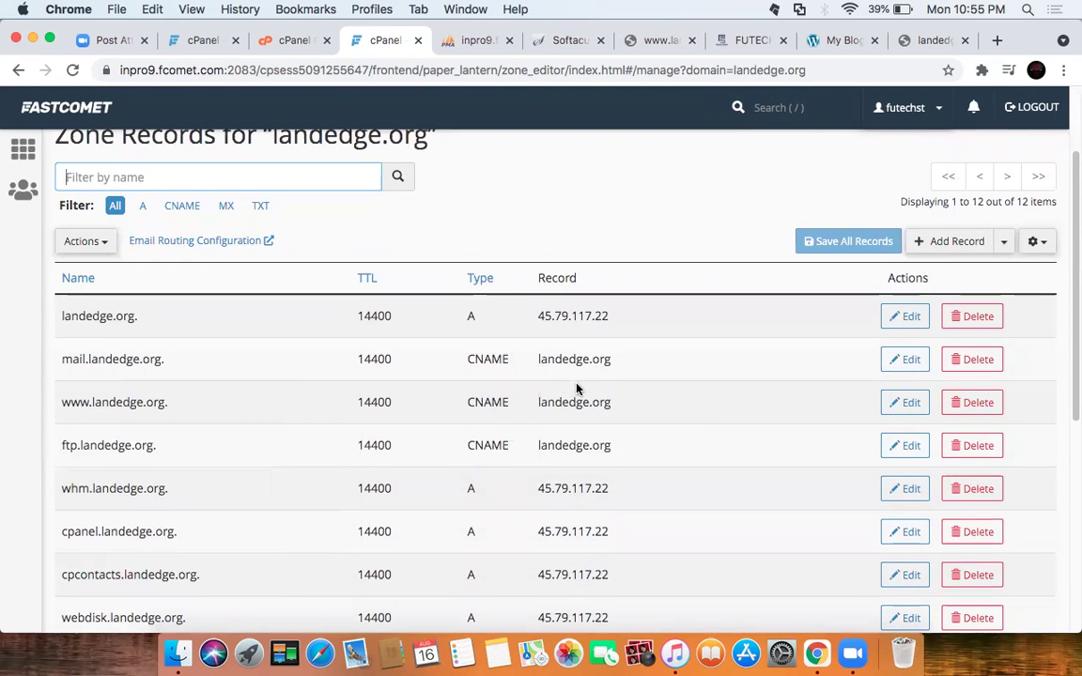
pyautogui.scroll(-3, 577, 388)
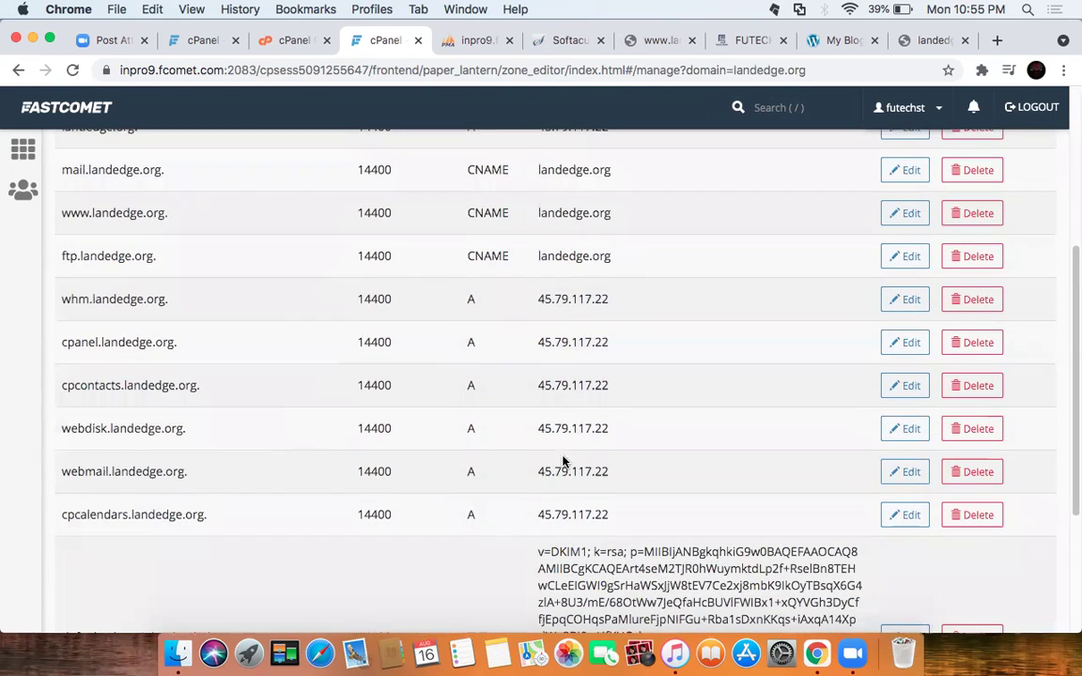
pyautogui.scroll(-3, 563, 461)
pyautogui.scroll(-1, 565, 402)
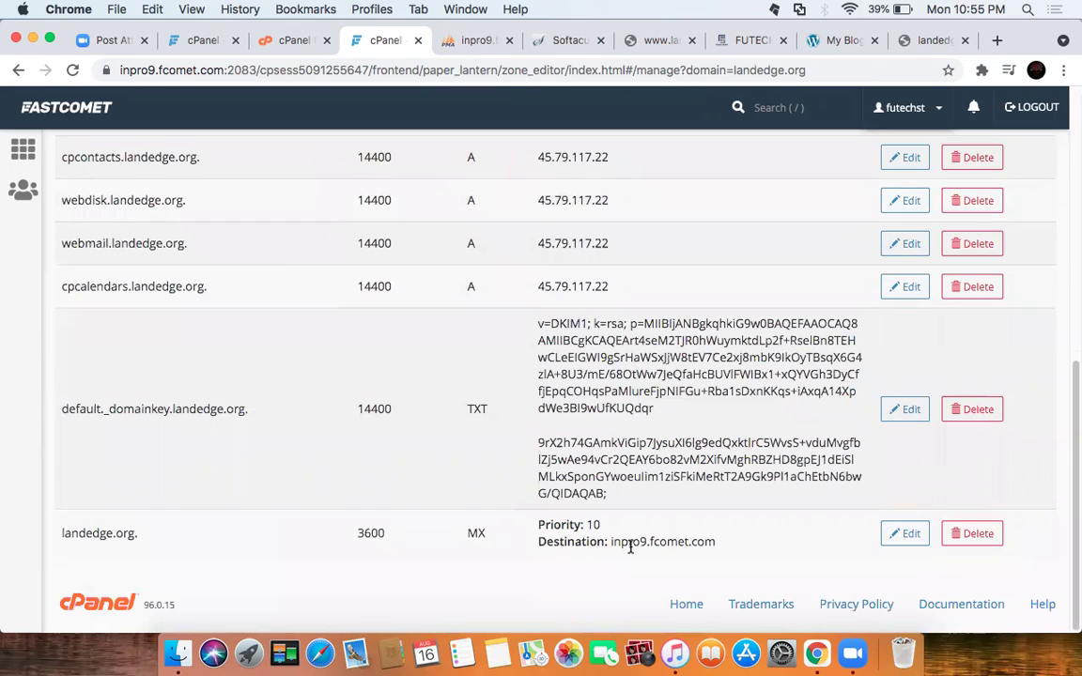
pyautogui.moveTo(726, 547); pyautogui.dragTo(599, 544)
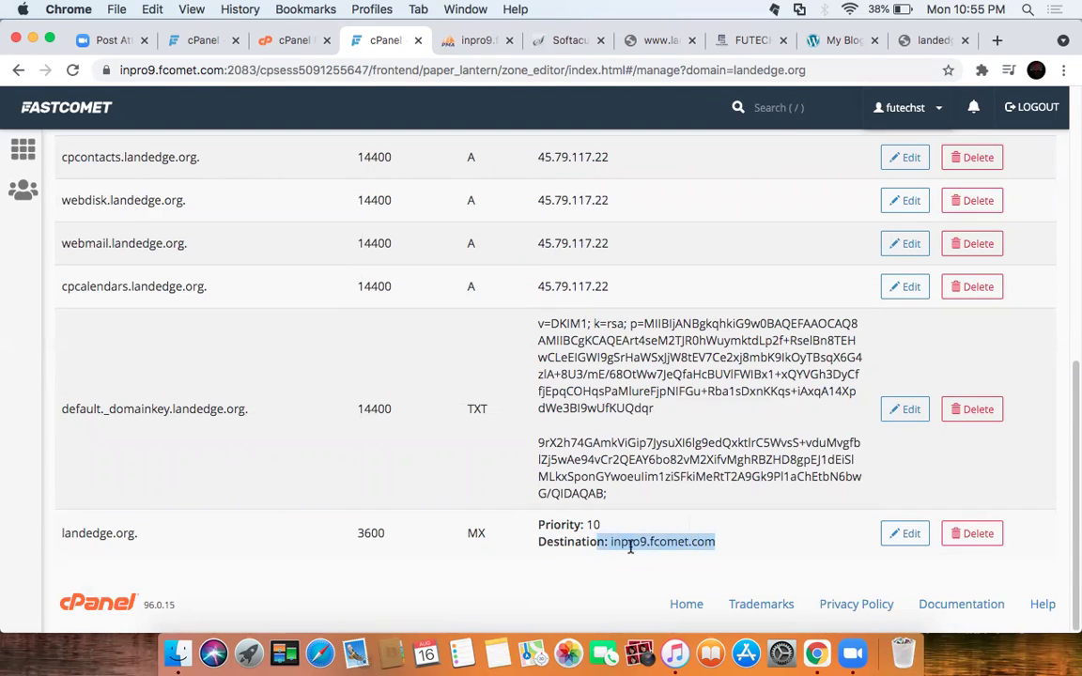
pyautogui.scroll(10, 561, 444)
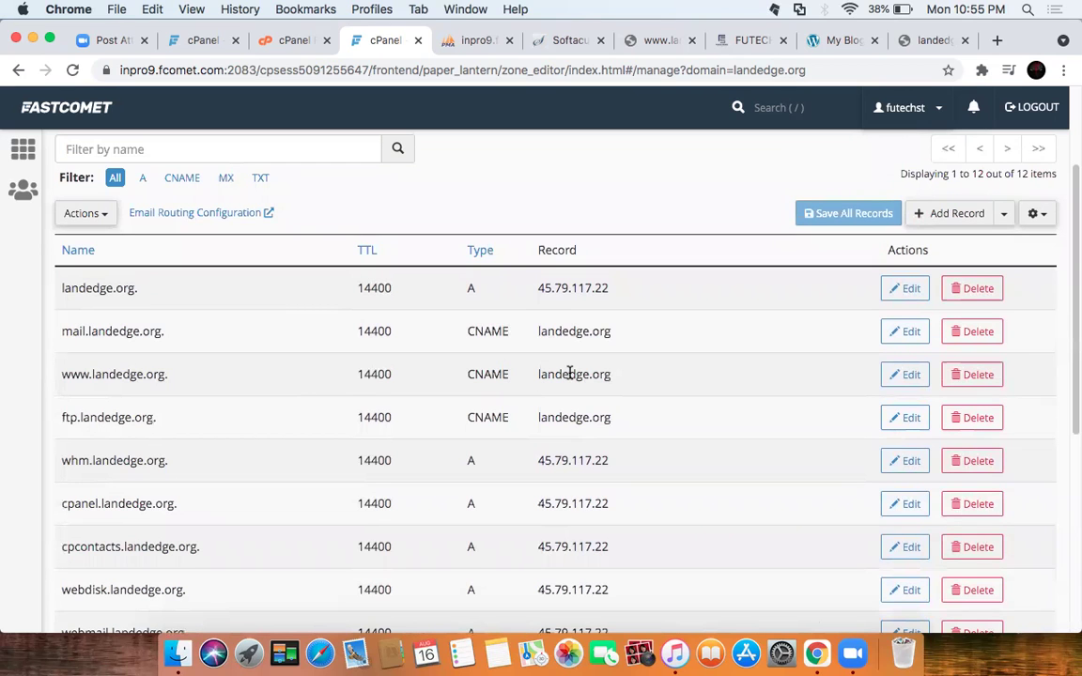
pyautogui.scroll(3, 671, 376)
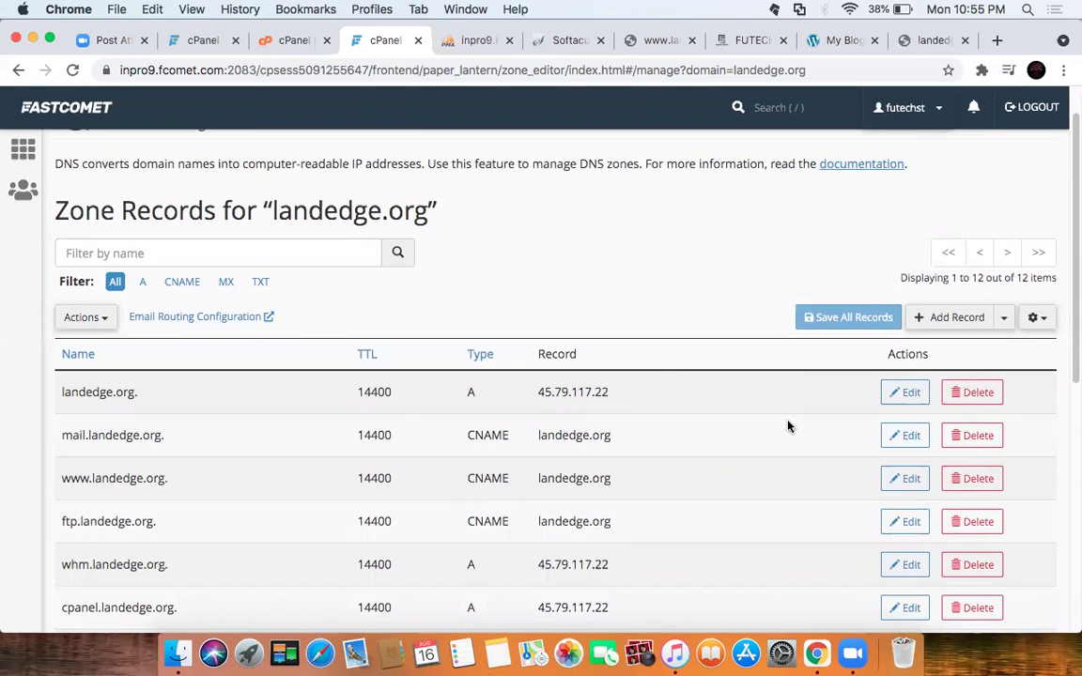
pyautogui.scroll(-5, 655, 409)
pyautogui.scroll(-2, 655, 409)
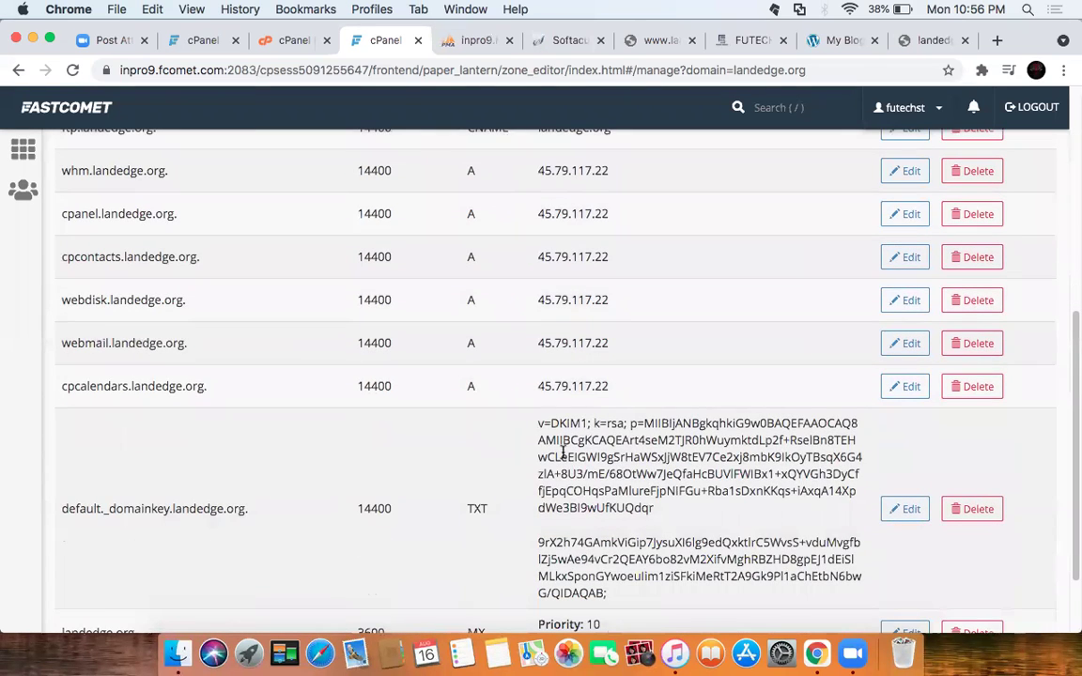
pyautogui.scroll(-2, 620, 427)
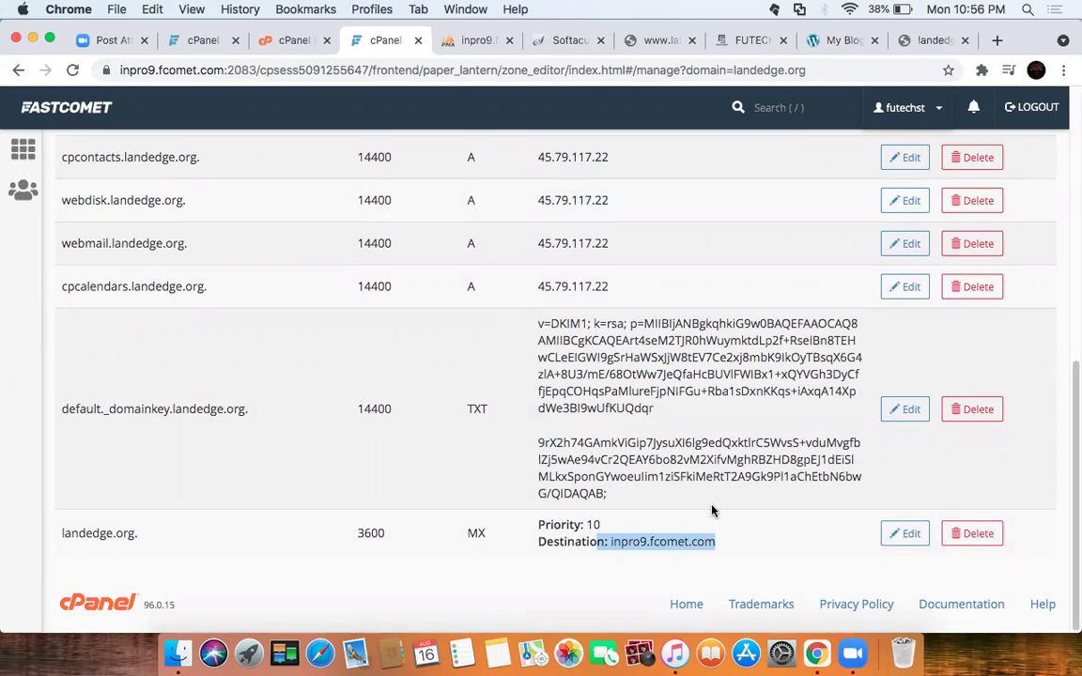
pyautogui.scroll(3, 560, 500)
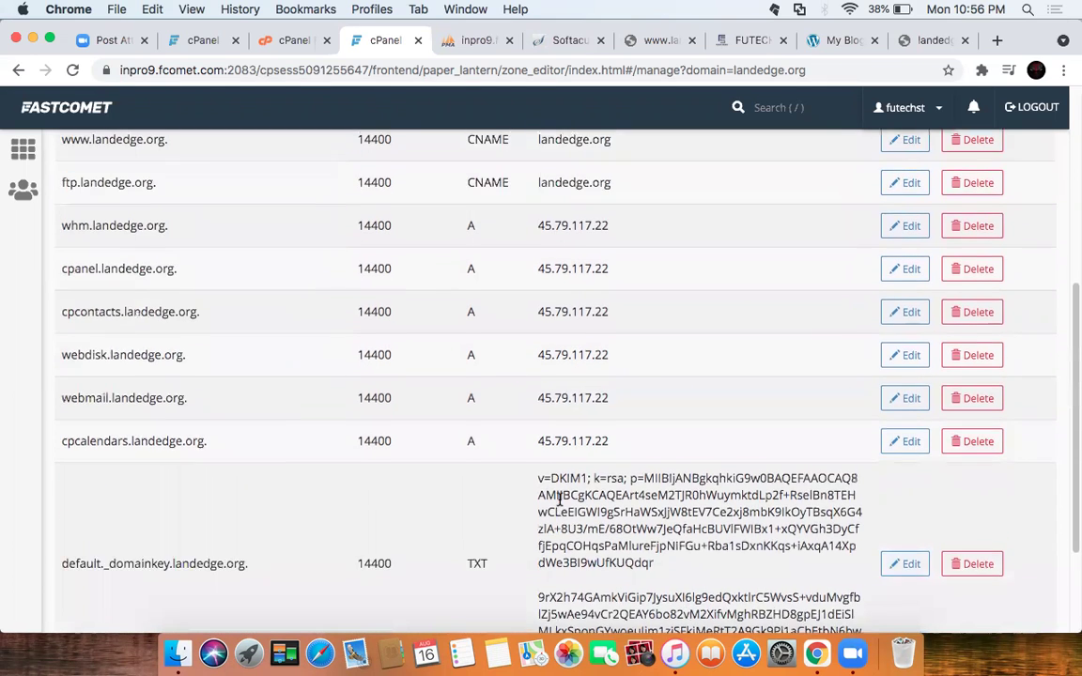
pyautogui.scroll(5, 560, 499)
pyautogui.scroll(-3, 558, 503)
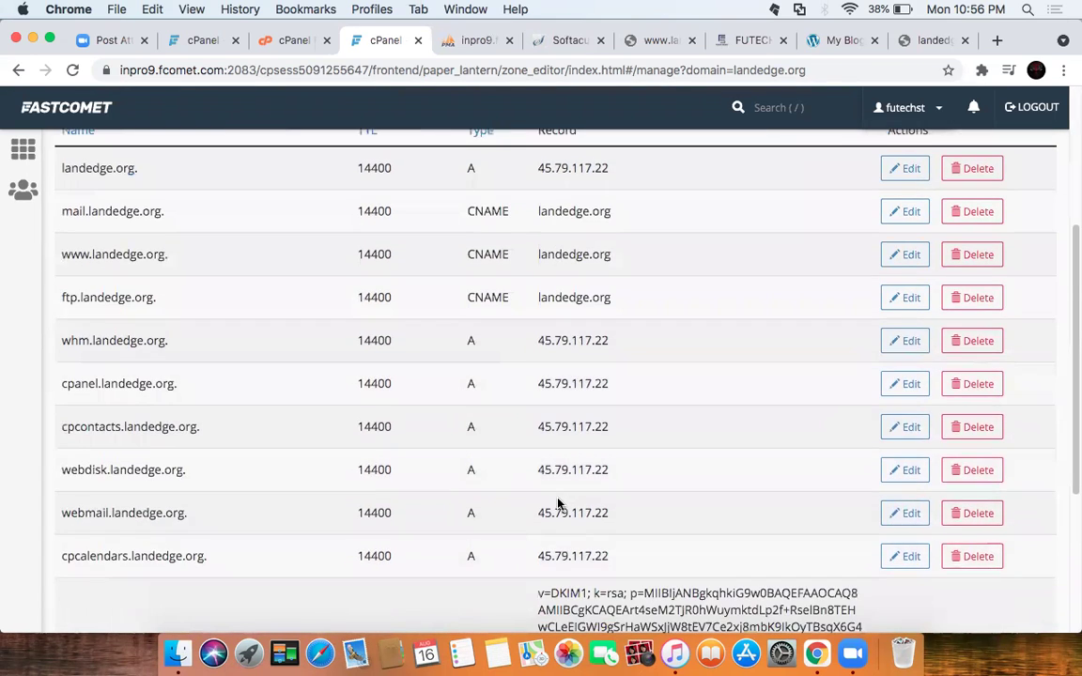
pyautogui.scroll(-4, 558, 503)
pyautogui.scroll(-1, 771, 526)
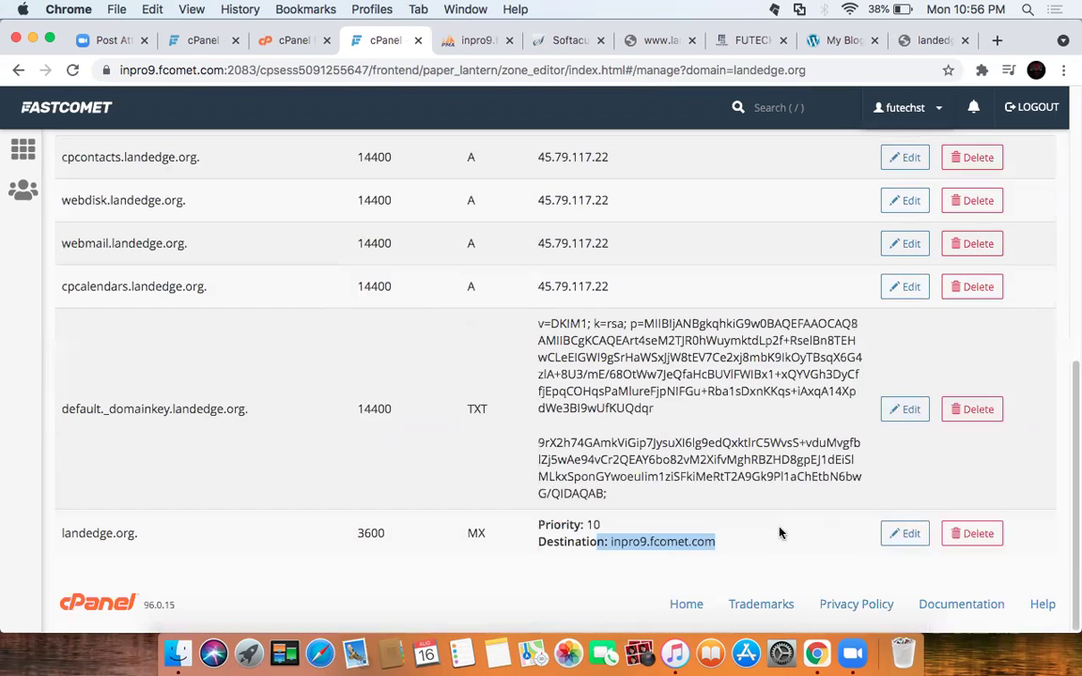
pyautogui.scroll(8, 593, 476)
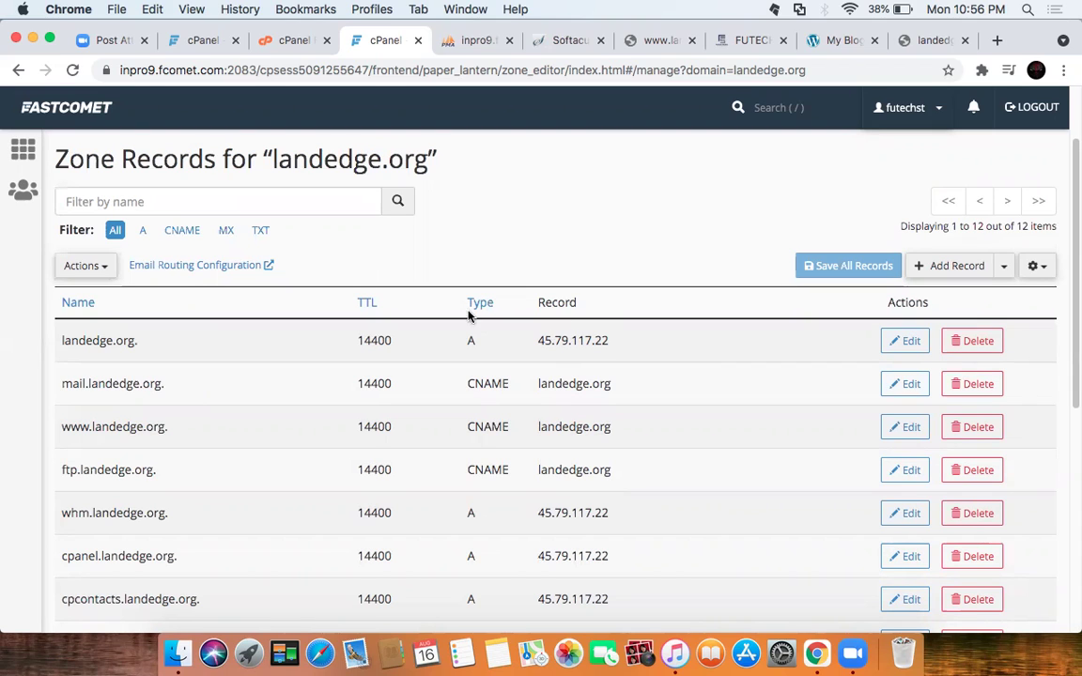
# Step: Highlight landedge.org's record rows, toggle the list display options, then go back to the domain list
pyautogui.moveTo(55, 344); pyautogui.dragTo(692, 579)
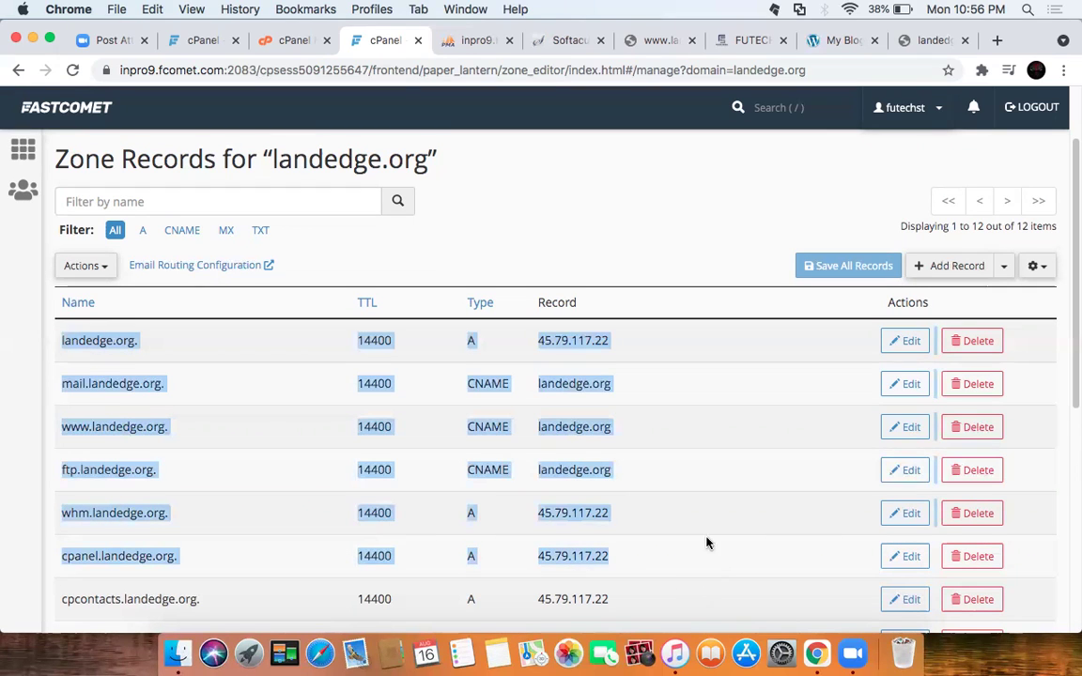
pyautogui.click(611, 238)
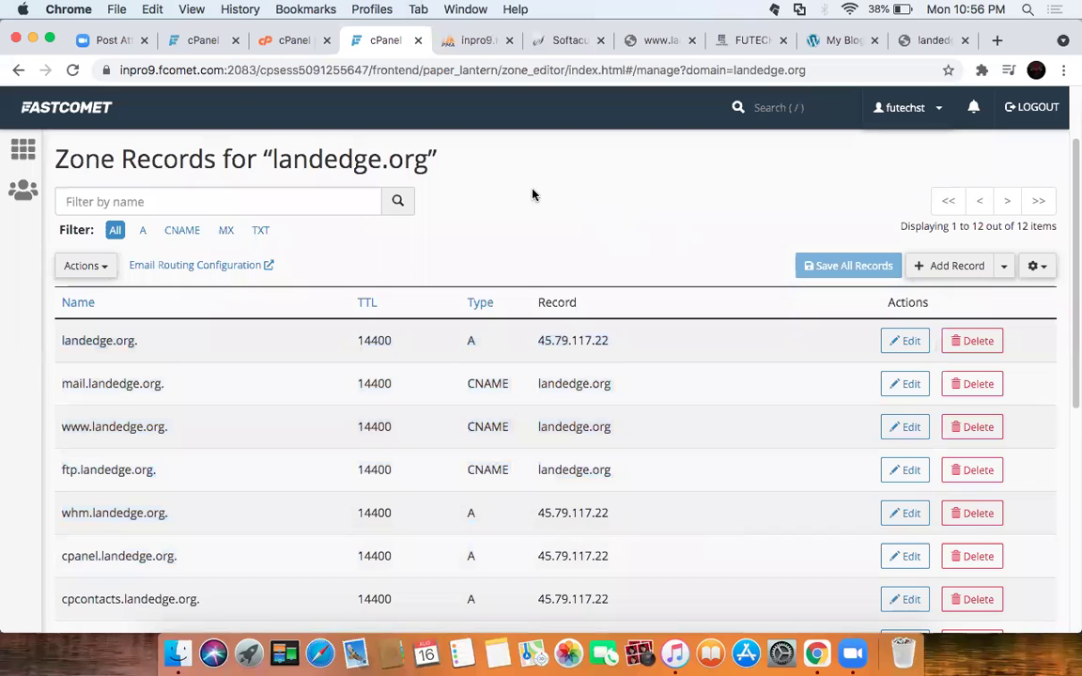
pyautogui.click(1037, 269)
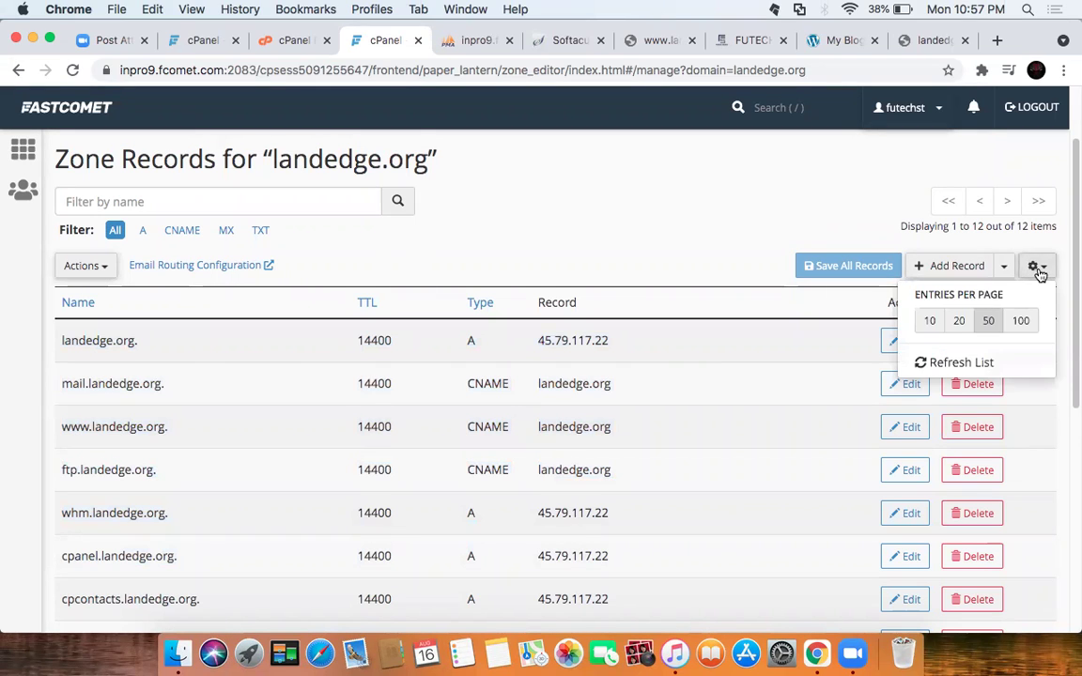
pyautogui.click(1038, 271)
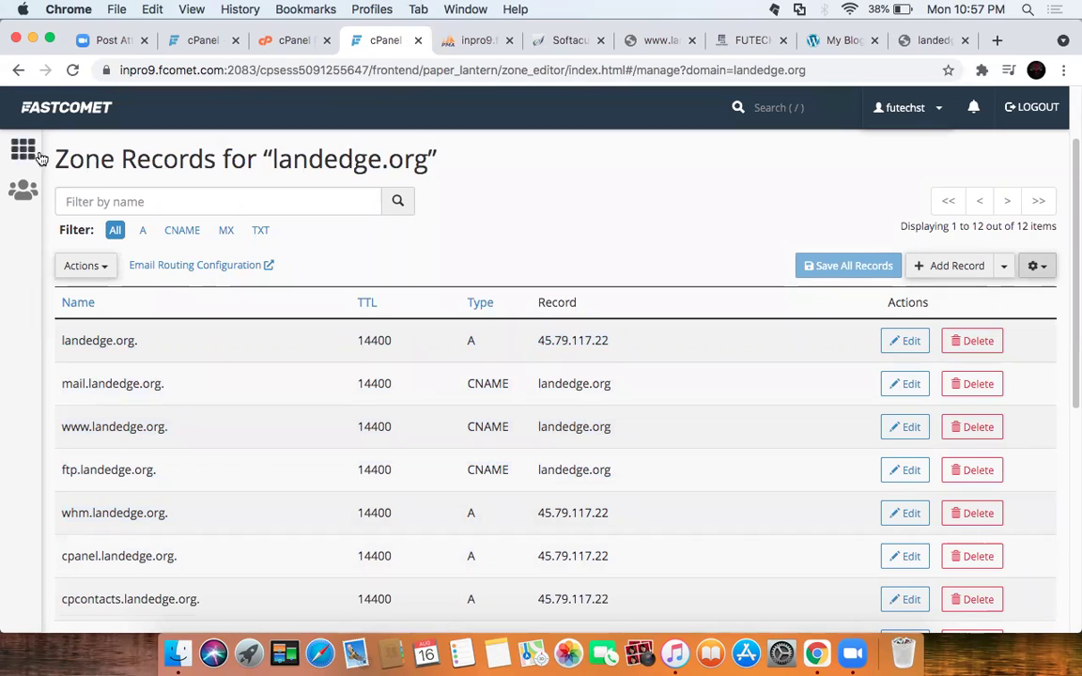
pyautogui.click(18, 70)
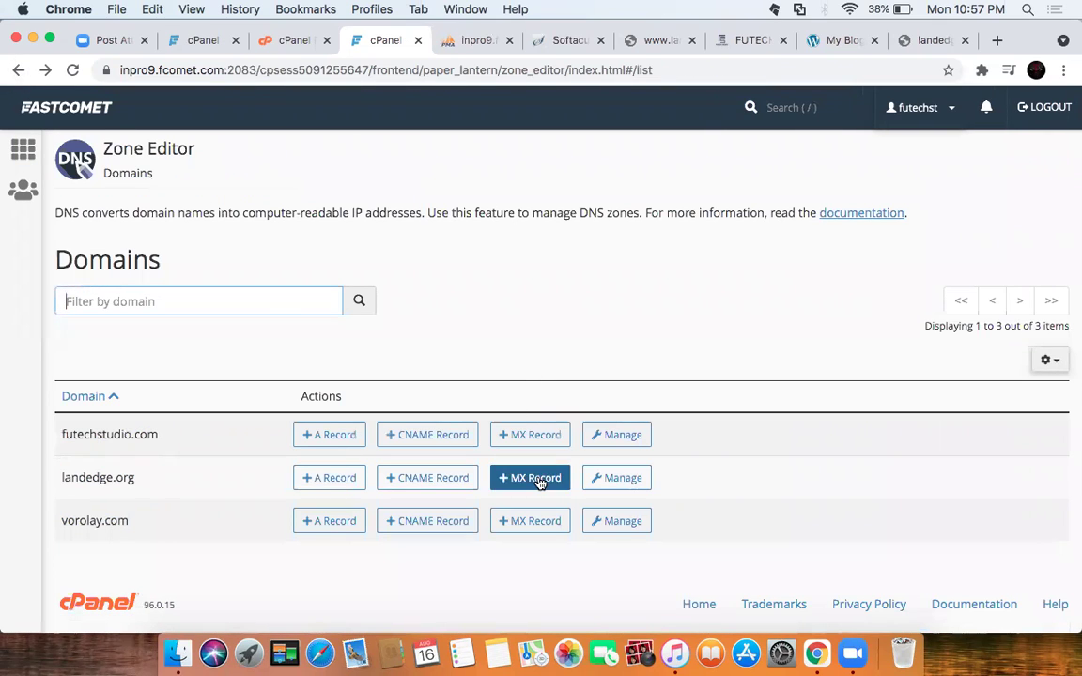
# Step: Preview and cancel the add-A and add-CNAME forms for landedge.org, then open its zone records via Manage
pyautogui.click(331, 478)
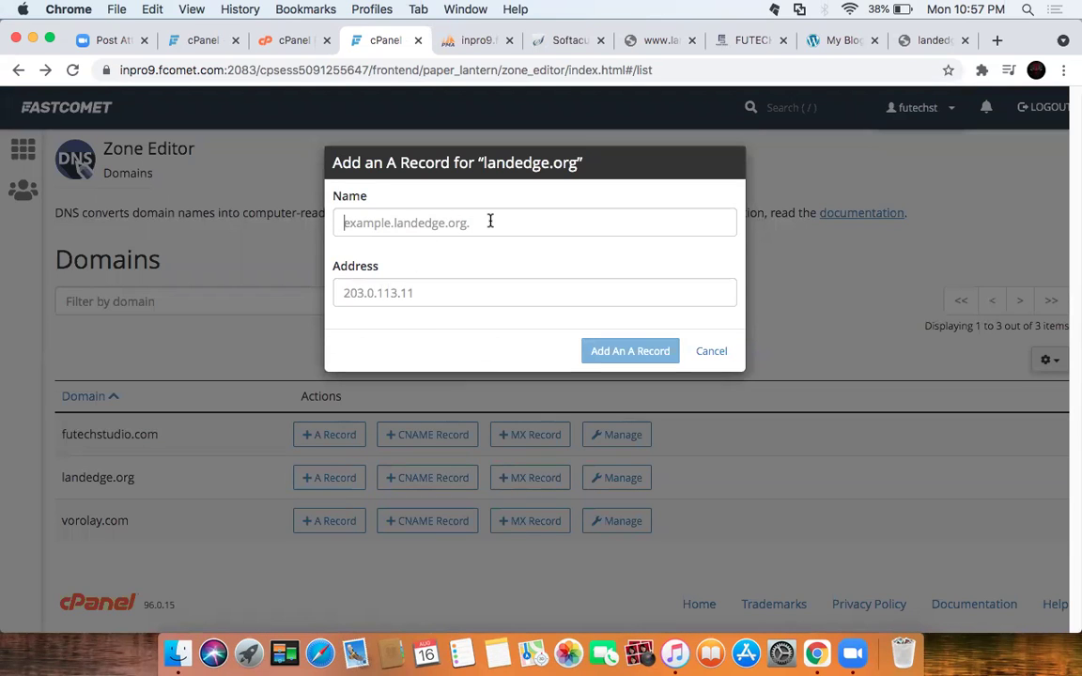
pyautogui.click(449, 294)
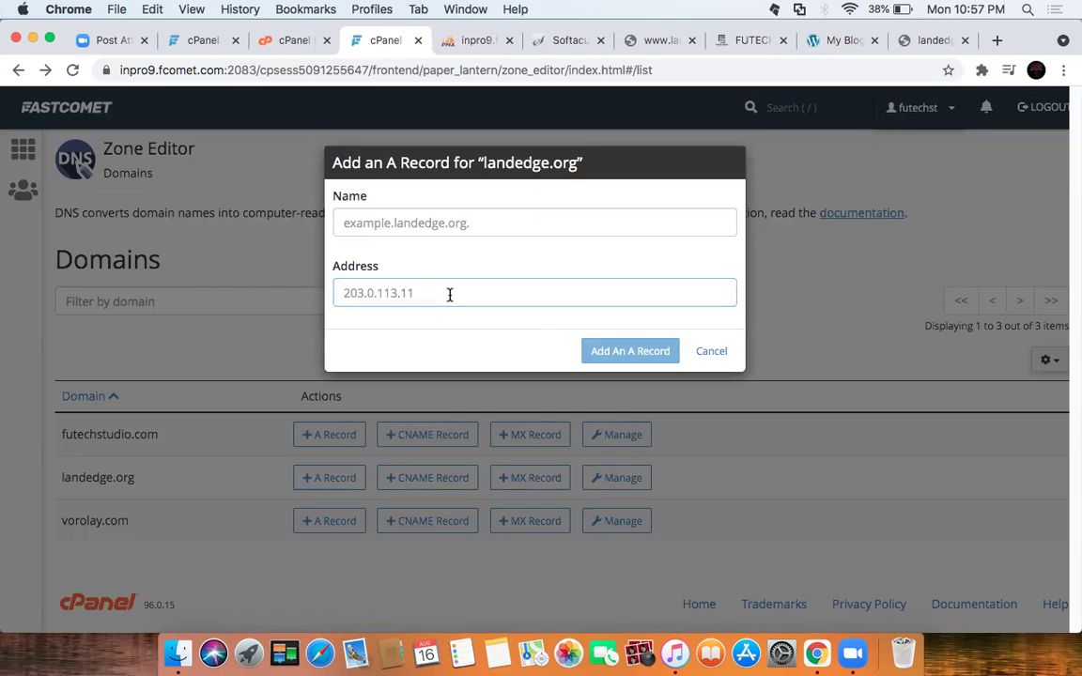
pyautogui.click(709, 352)
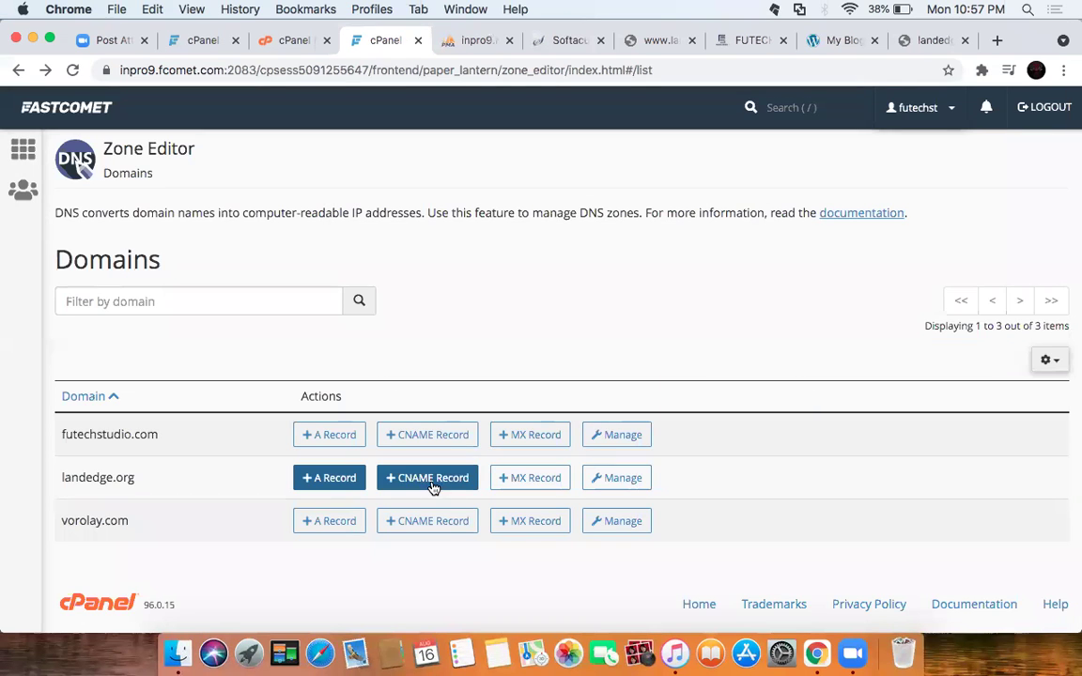
pyautogui.click(434, 481)
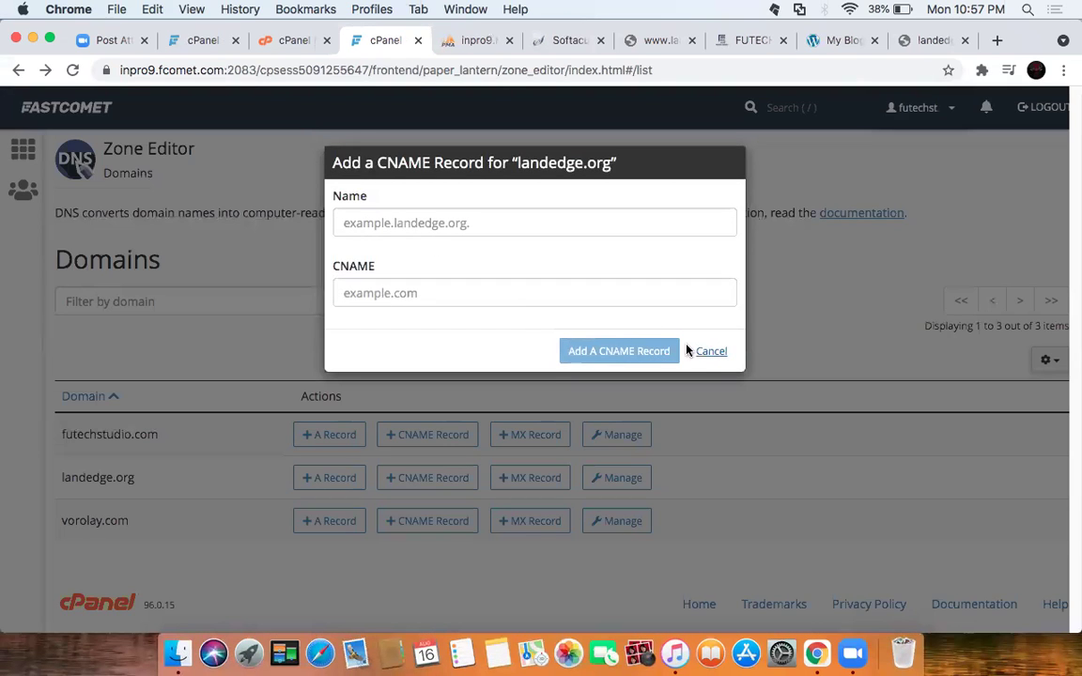
pyautogui.click(707, 355)
pyautogui.click(609, 476)
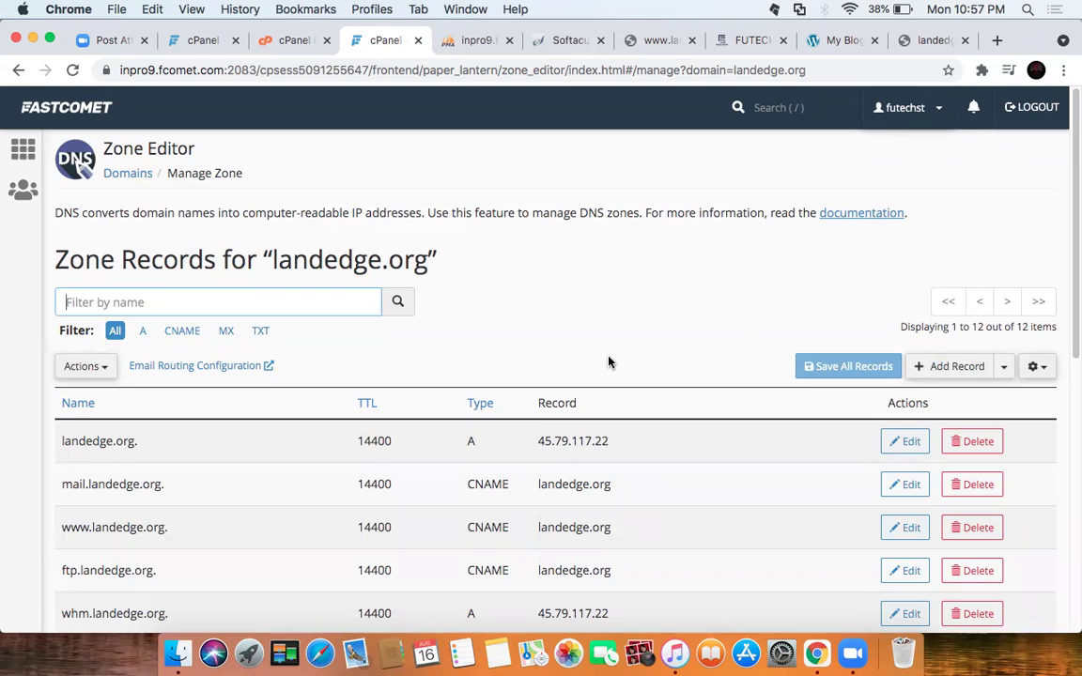
pyautogui.scroll(-5, 609, 350)
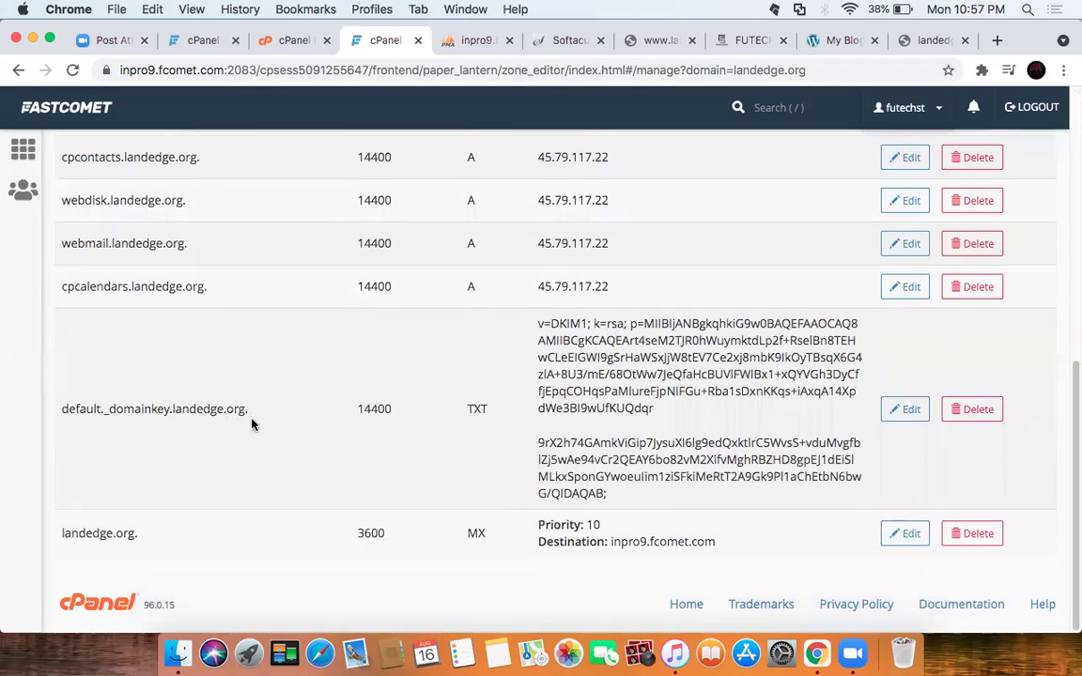
pyautogui.moveTo(249, 411); pyautogui.dragTo(68, 409)
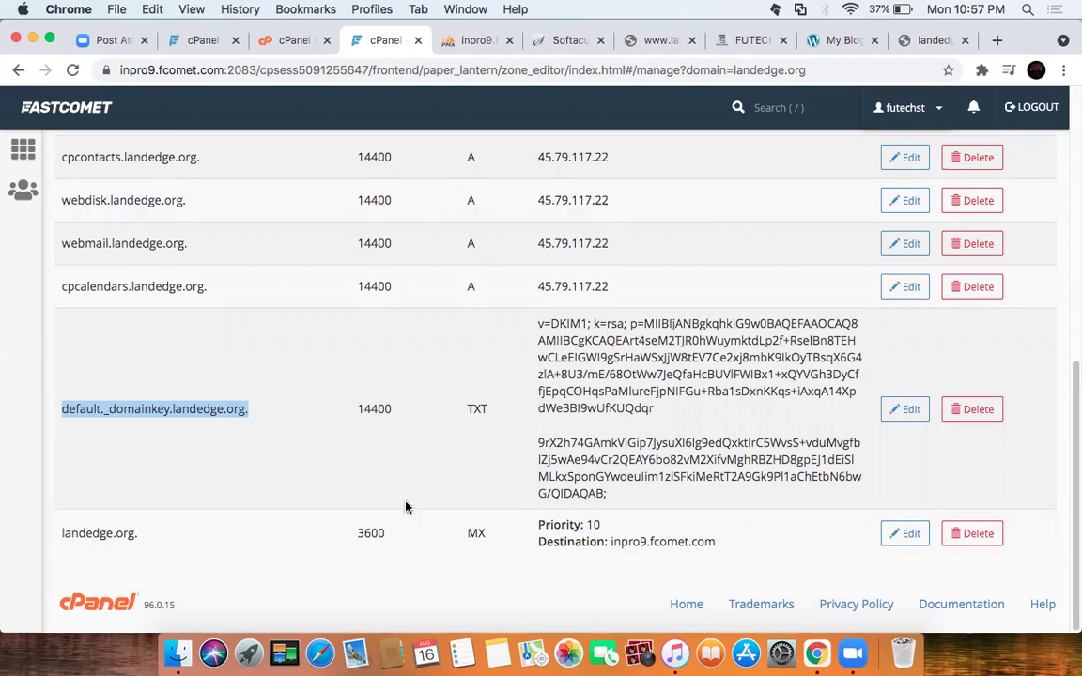
# Step: Go back to the Zone Editor domain list and select the word 'landedge'
pyautogui.click(18, 70)
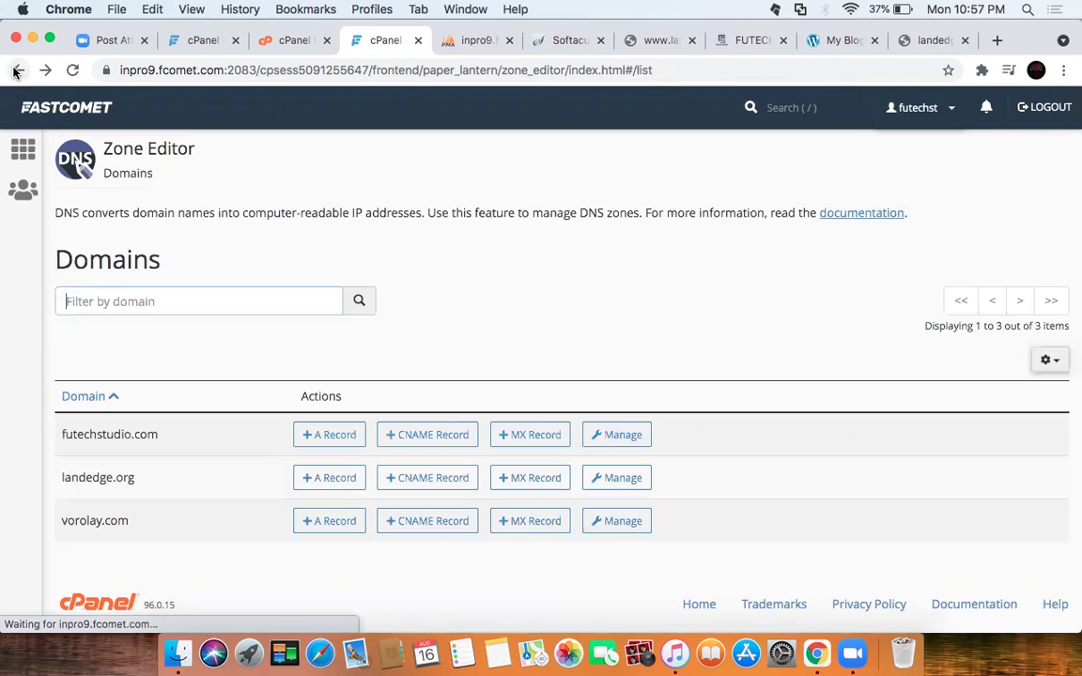
pyautogui.doubleClick(97, 479)
pyautogui.rightClick(97, 479)
pyautogui.click(491, 339)
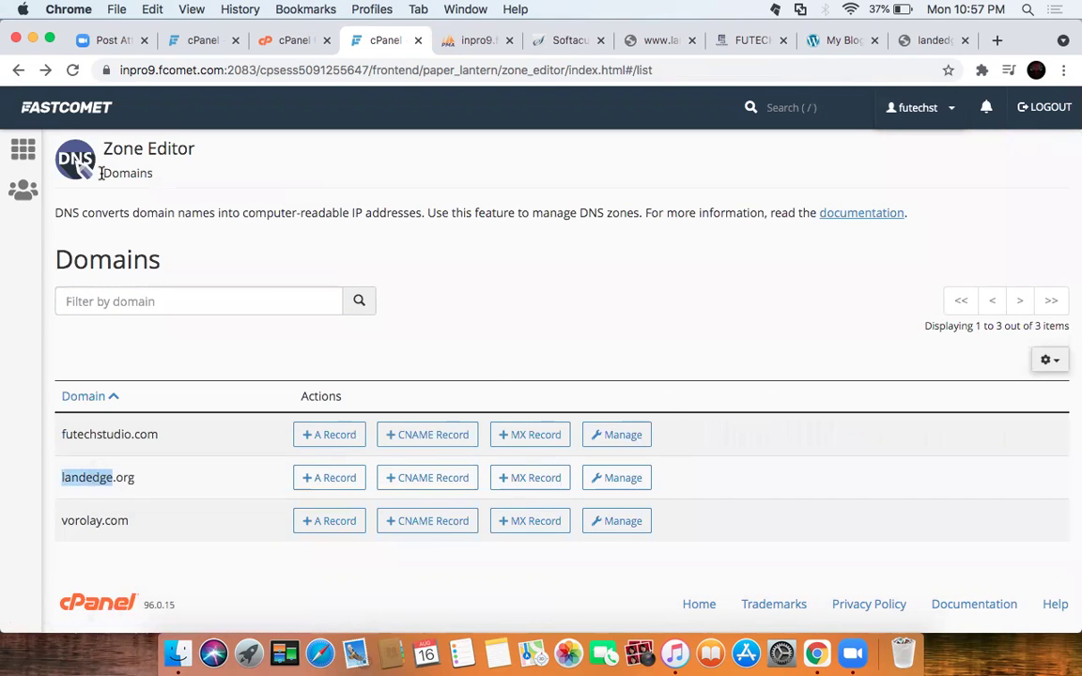
# Step: Close the File Manager tab and browse the cPanel home page in the other tab
pyautogui.click(272, 39)
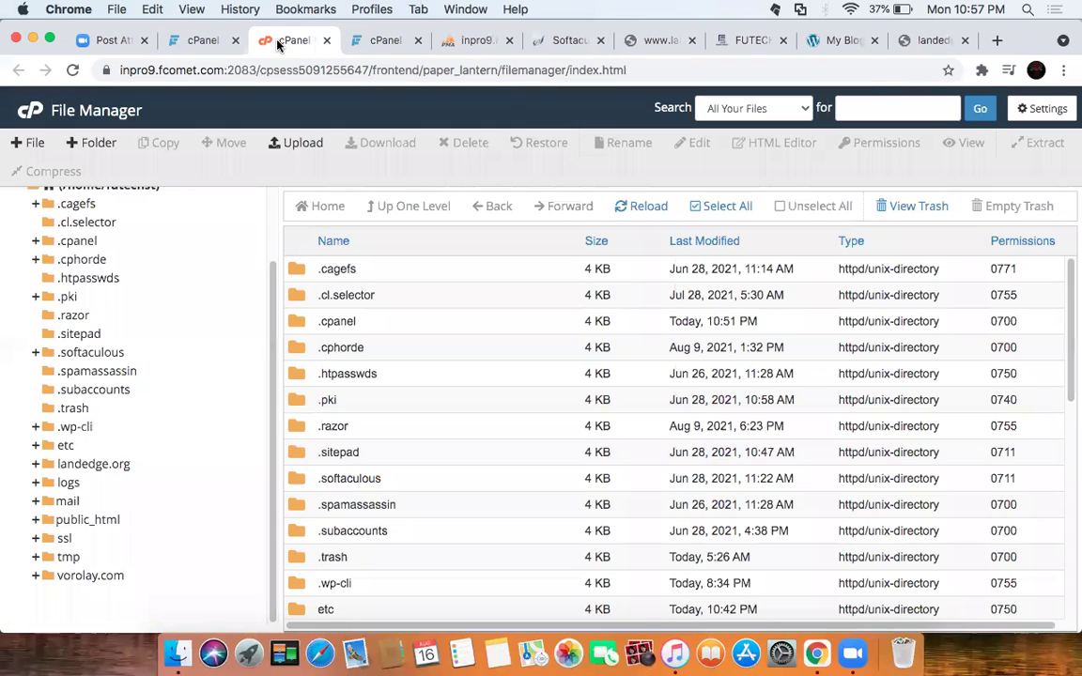
pyautogui.click(326, 40)
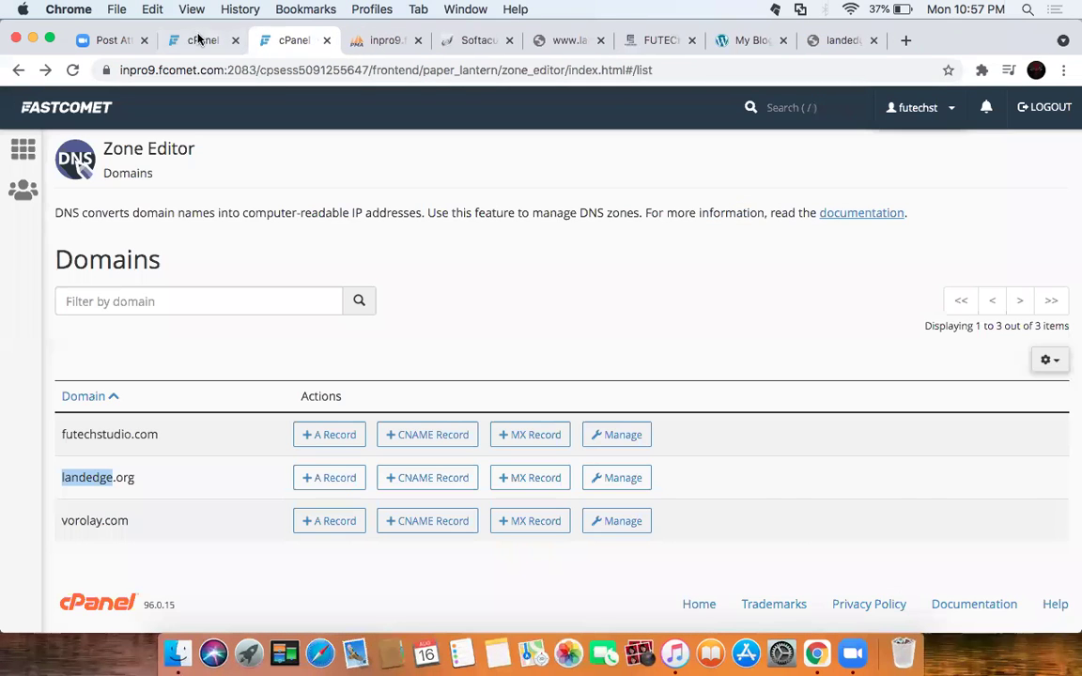
pyautogui.click(191, 41)
pyautogui.scroll(-5, 404, 498)
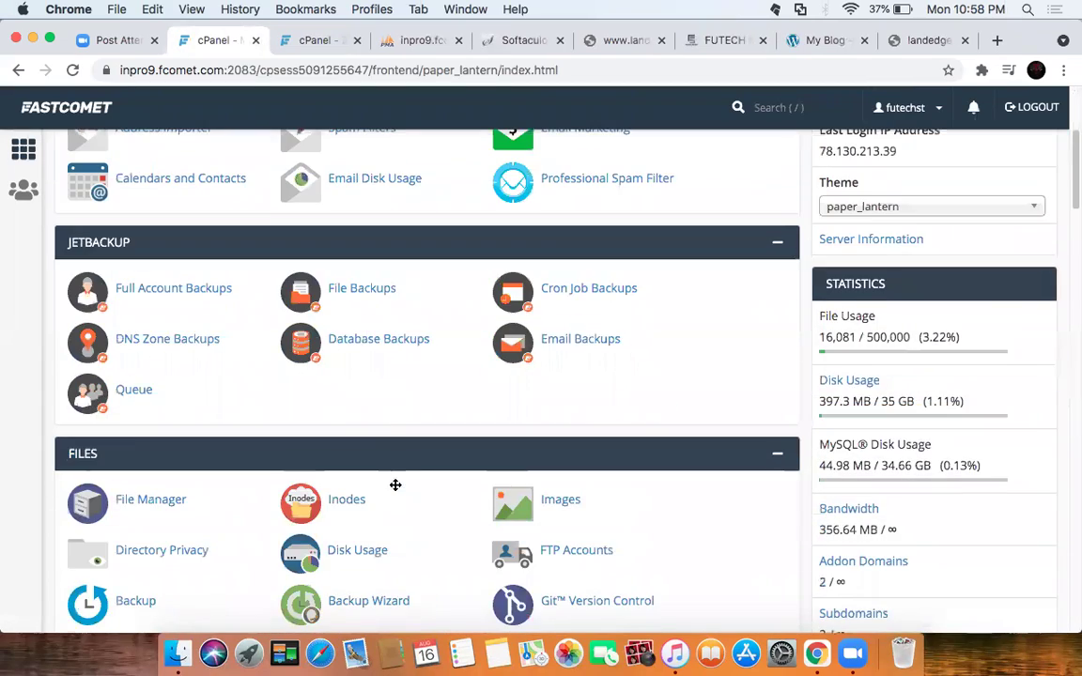
pyautogui.scroll(-10, 396, 489)
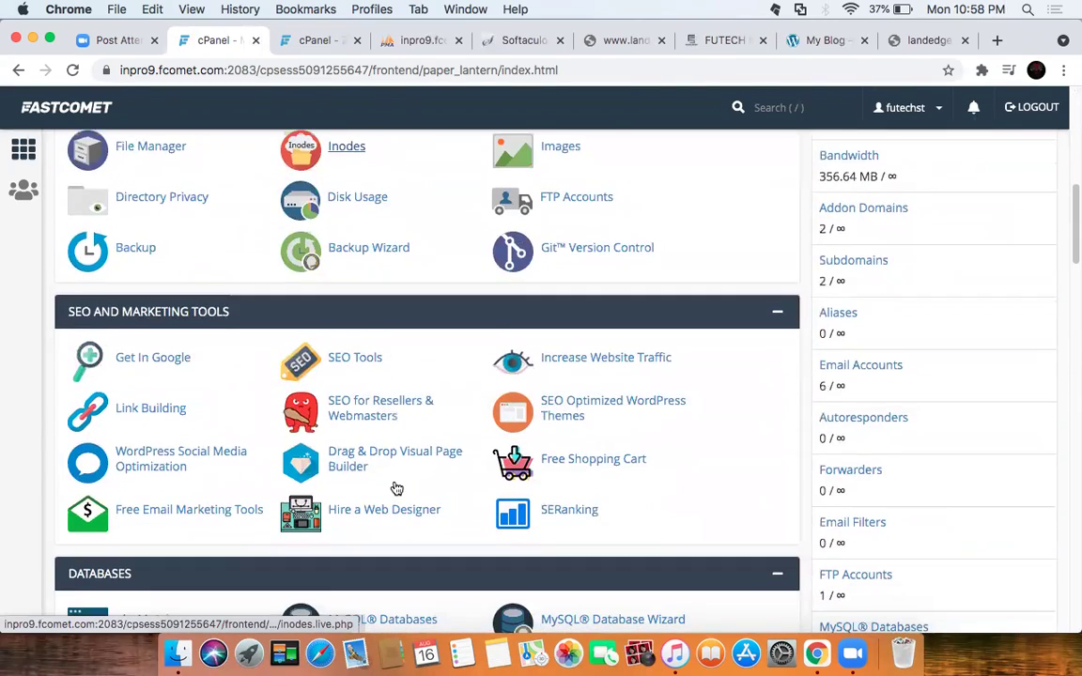
pyautogui.scroll(-8, 397, 488)
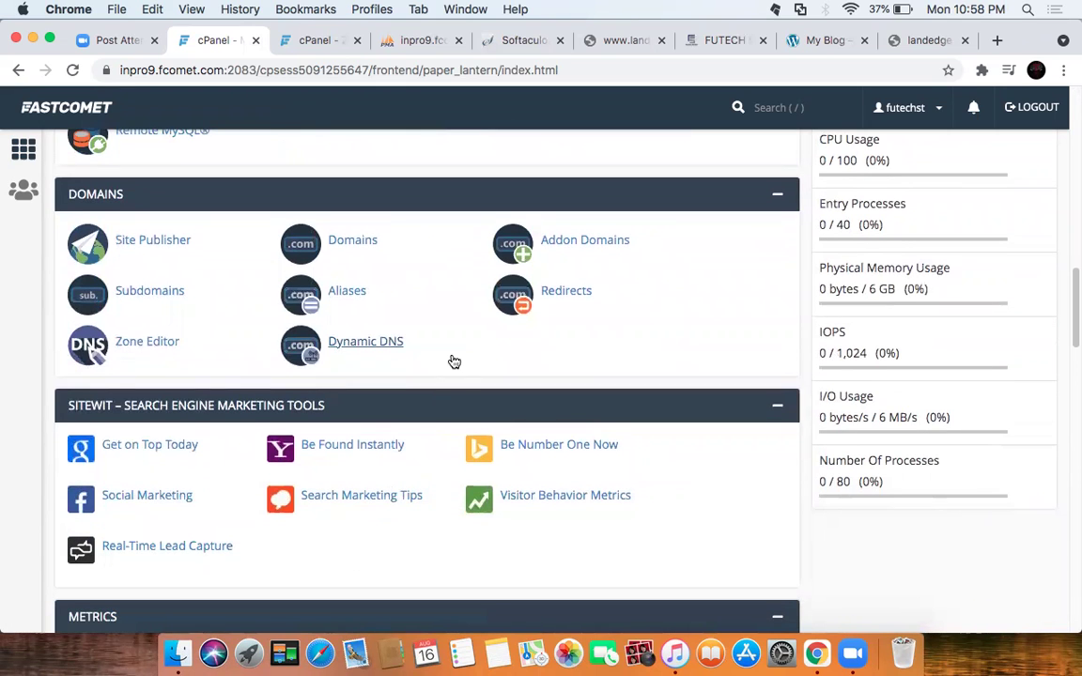
pyautogui.scroll(-3, 453, 362)
pyautogui.scroll(-18, 454, 360)
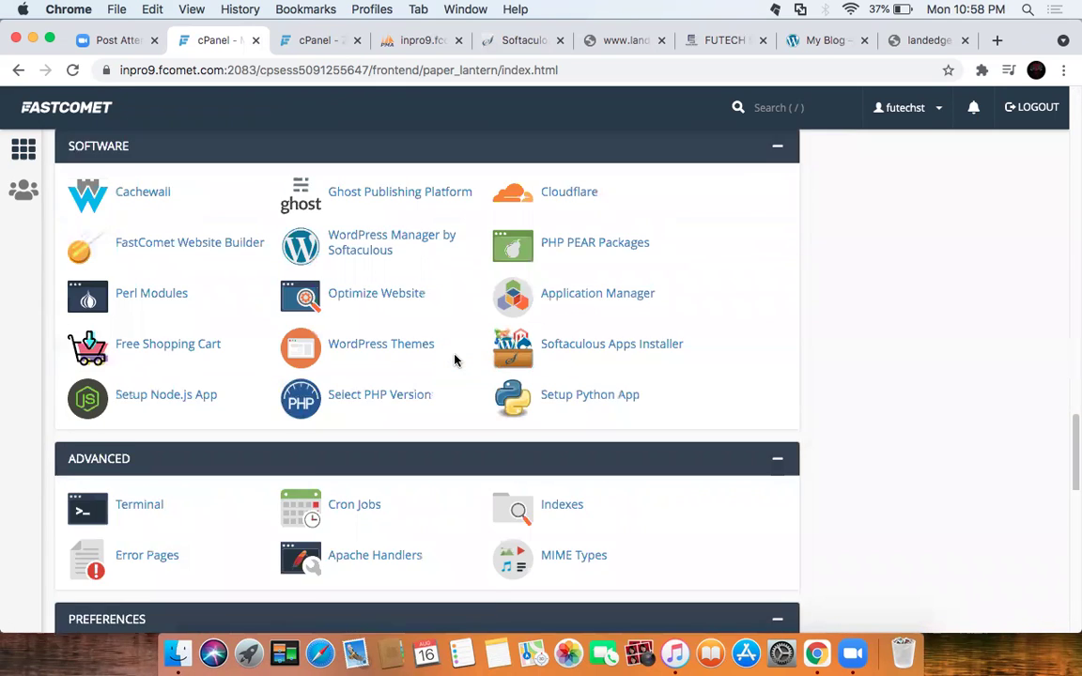
pyautogui.scroll(-4, 454, 358)
pyautogui.scroll(20, 435, 242)
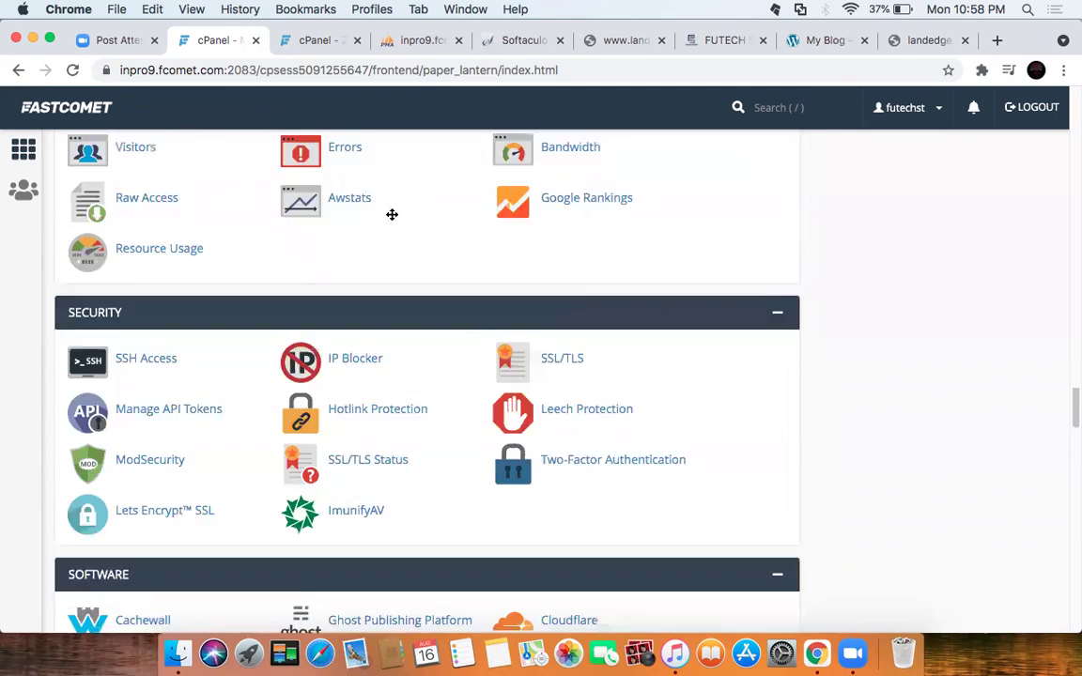
pyautogui.scroll(2, 393, 218)
# Step: Search cPanel tools for 'dns' and open Dynamic DNS
pyautogui.click(367, 156)
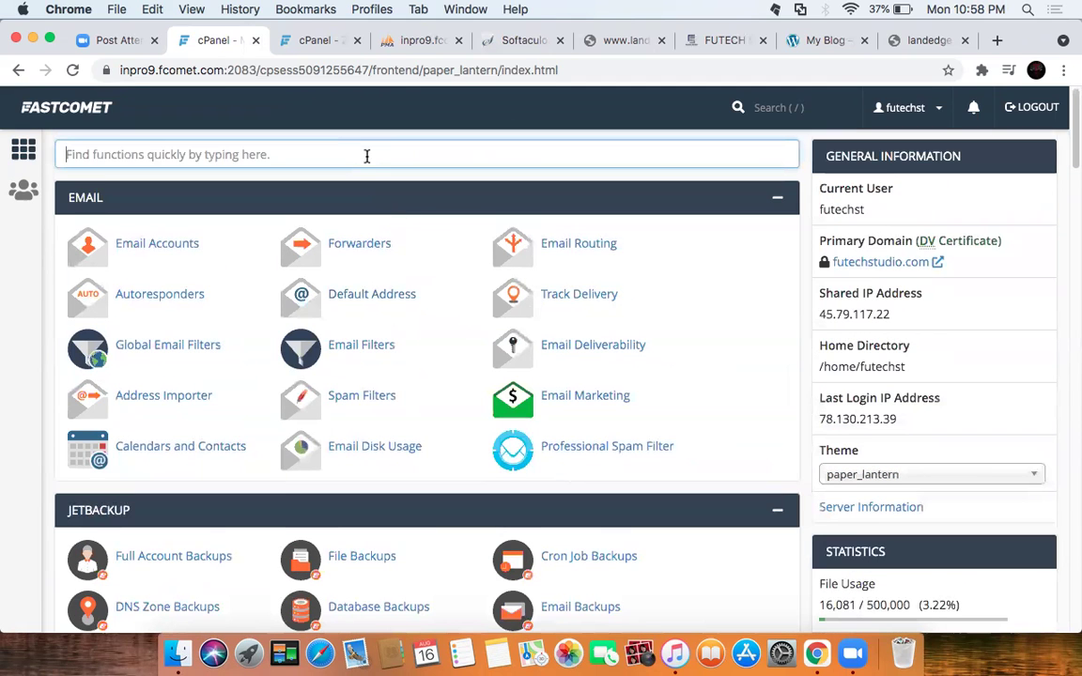
pyautogui.write('dns')
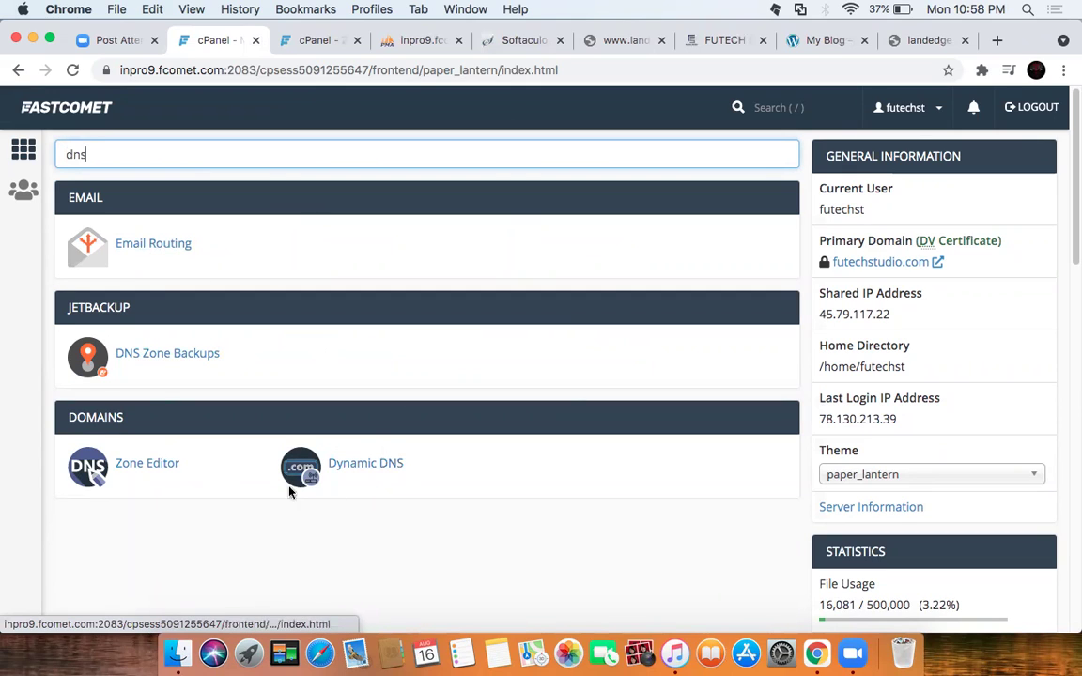
pyautogui.click(372, 465)
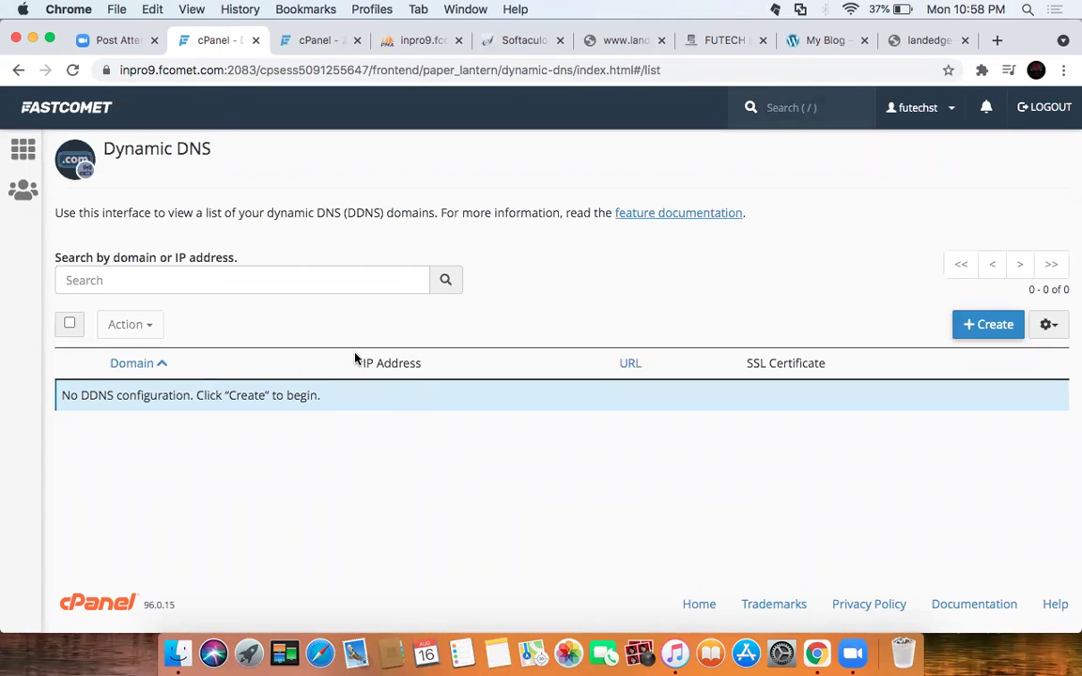
# Step: Return home, search 'dns' again and open the Zone Editor
pyautogui.click(18, 69)
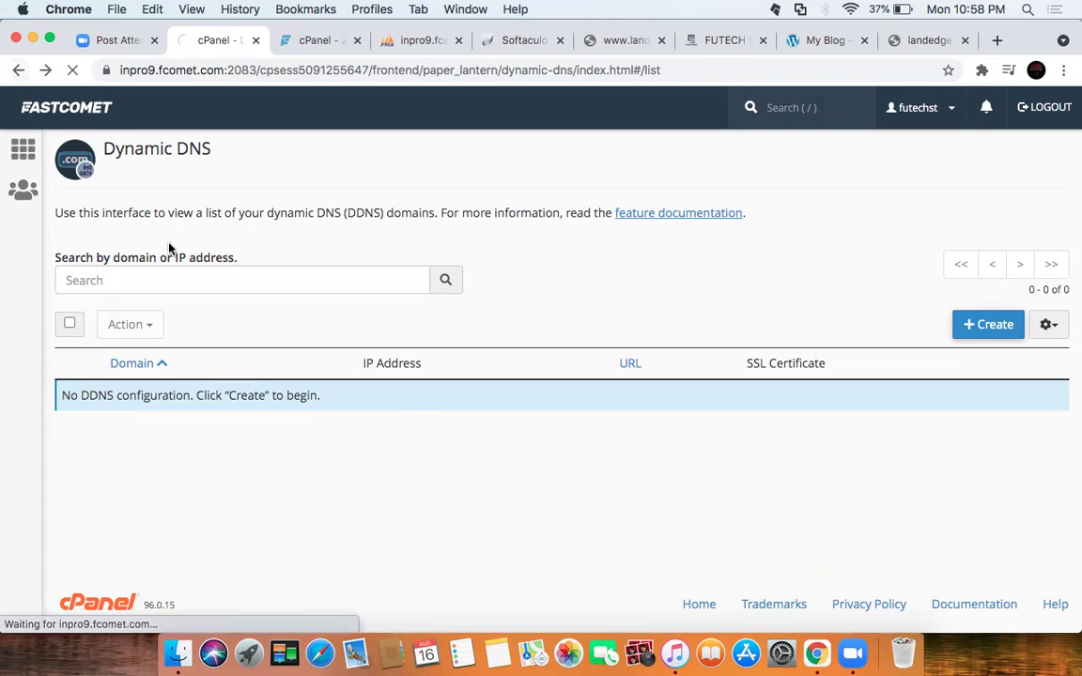
pyautogui.write('dns')
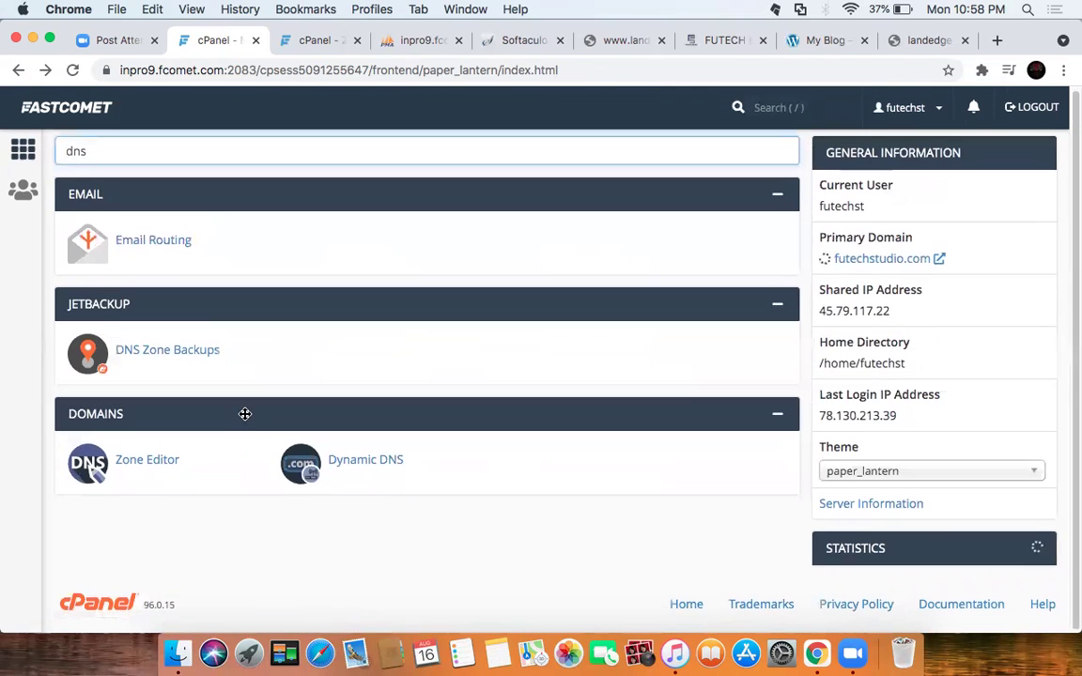
pyautogui.click(145, 463)
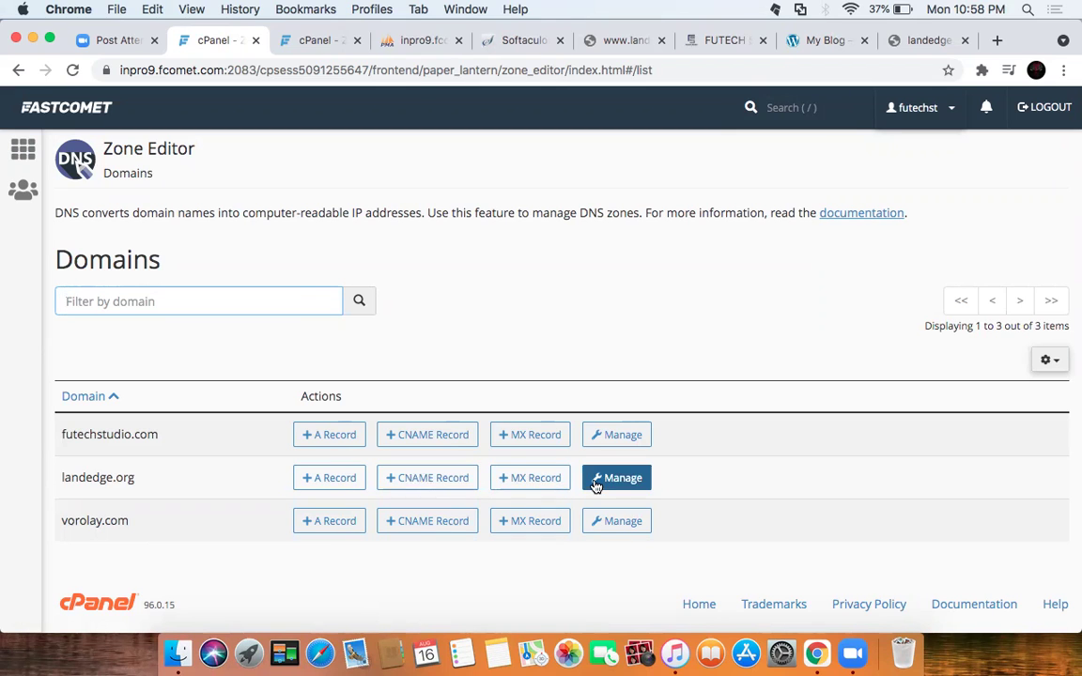
pyautogui.click(531, 478)
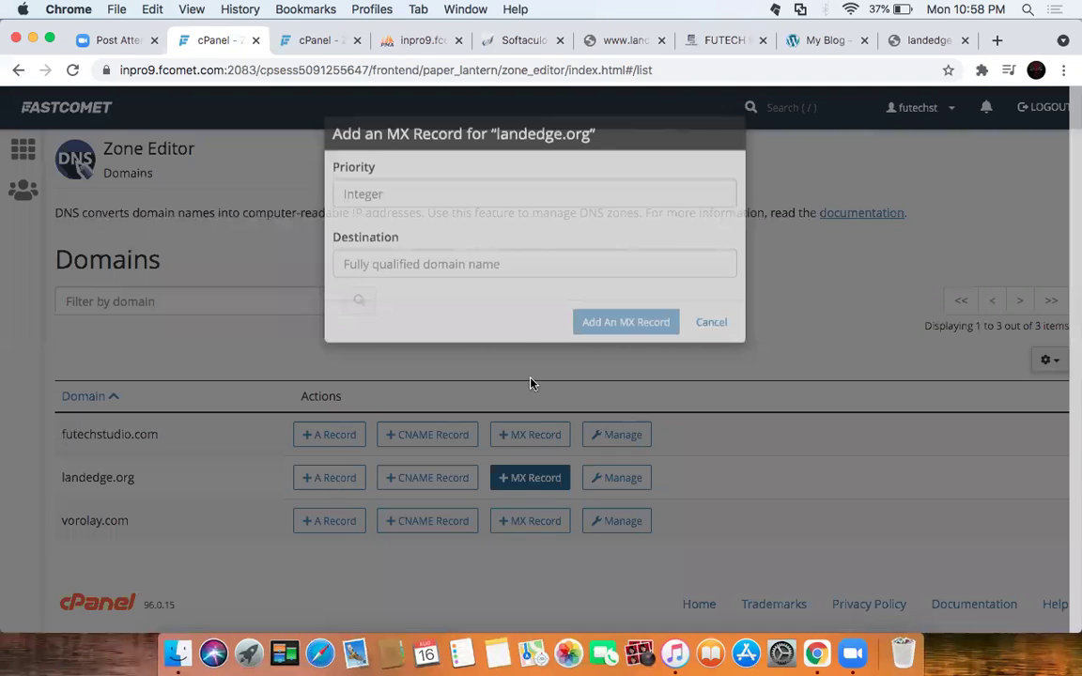
pyautogui.click(403, 222)
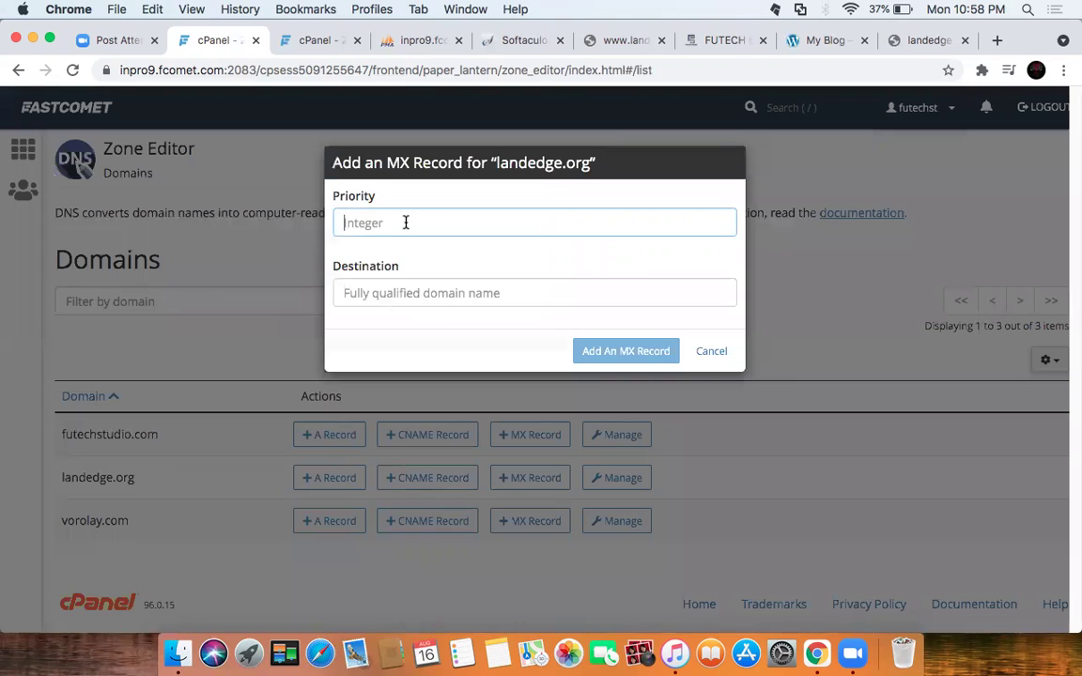
pyautogui.click(428, 293)
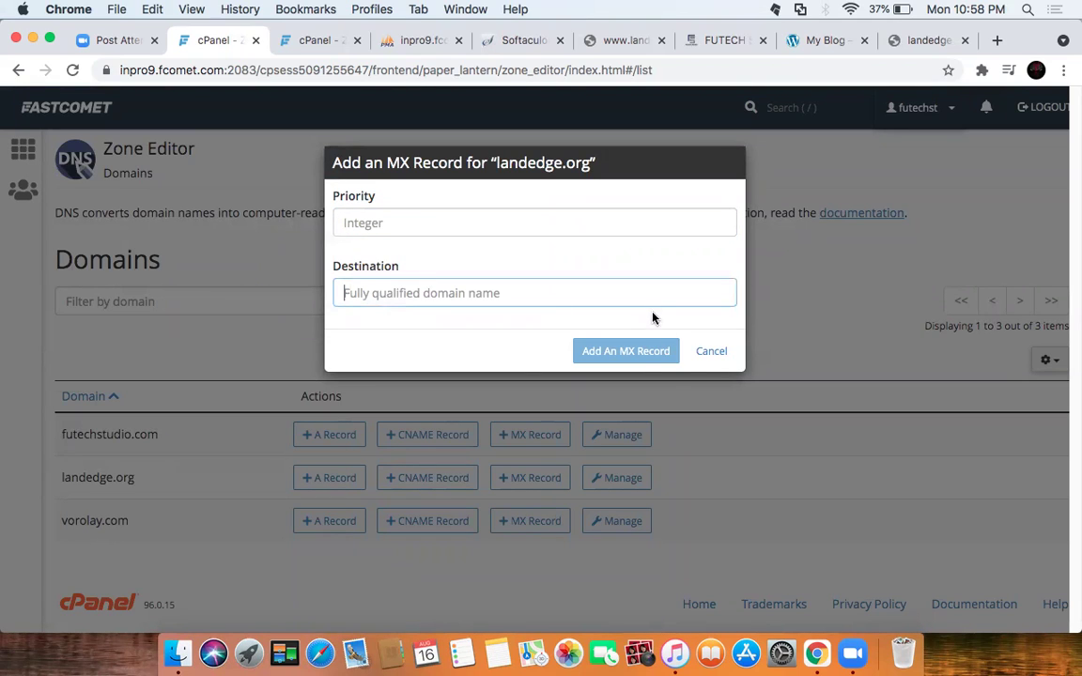
pyautogui.click(707, 352)
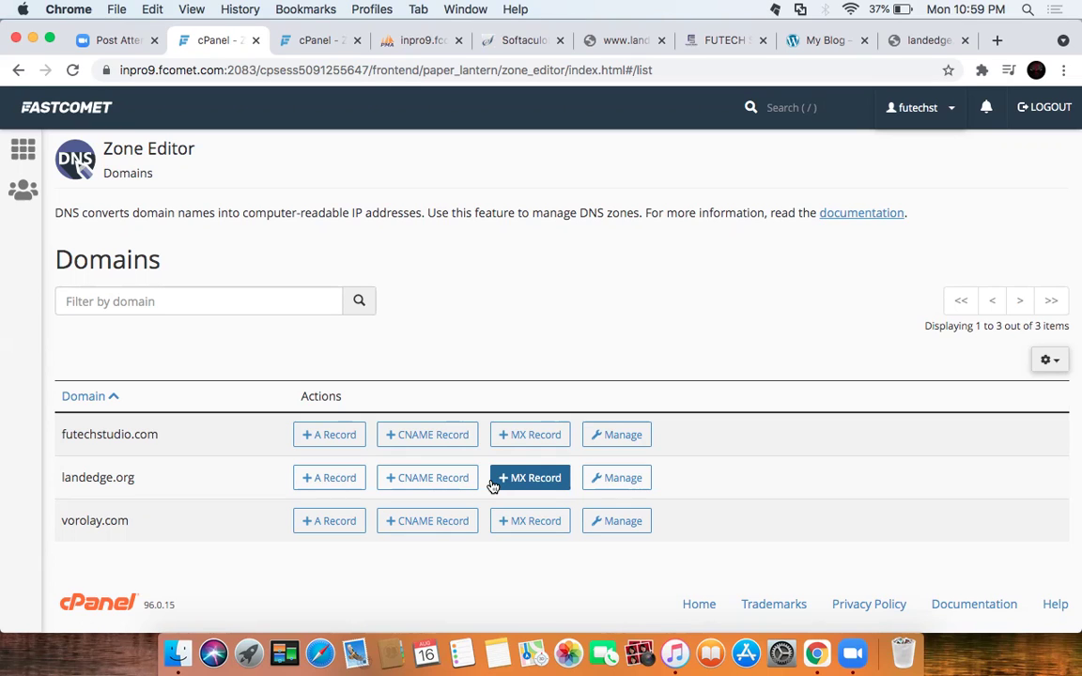
# Step: Open landedge.org's zone records and edit its A record, keeping type A and checking the TTL
pyautogui.click(634, 486)
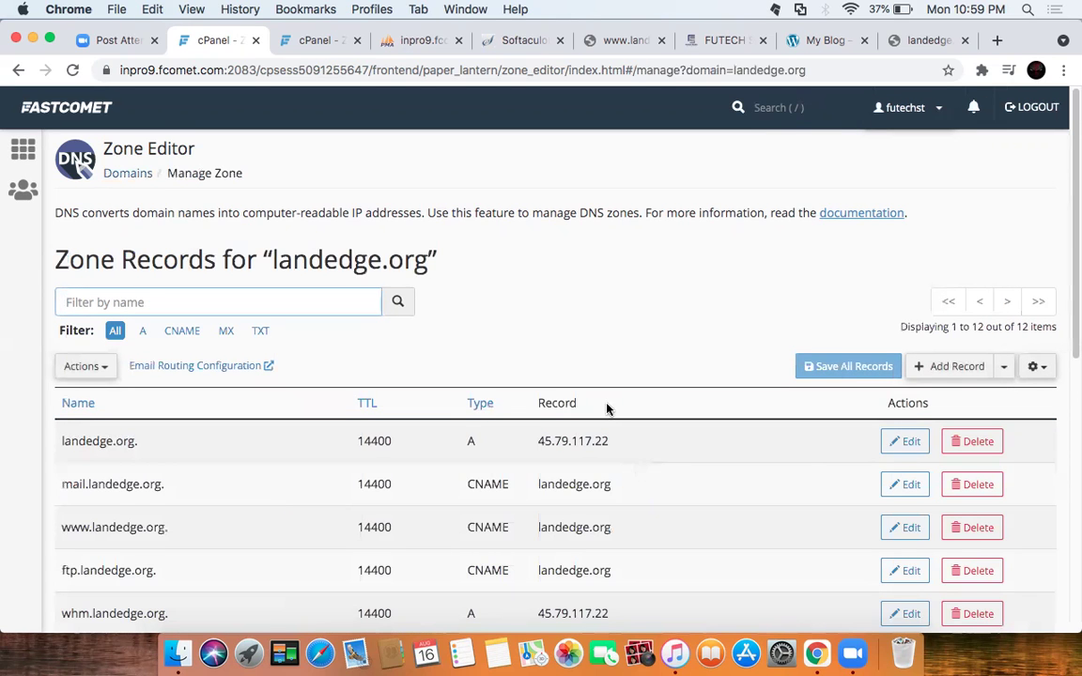
pyautogui.scroll(-1, 606, 409)
pyautogui.scroll(-3, 606, 408)
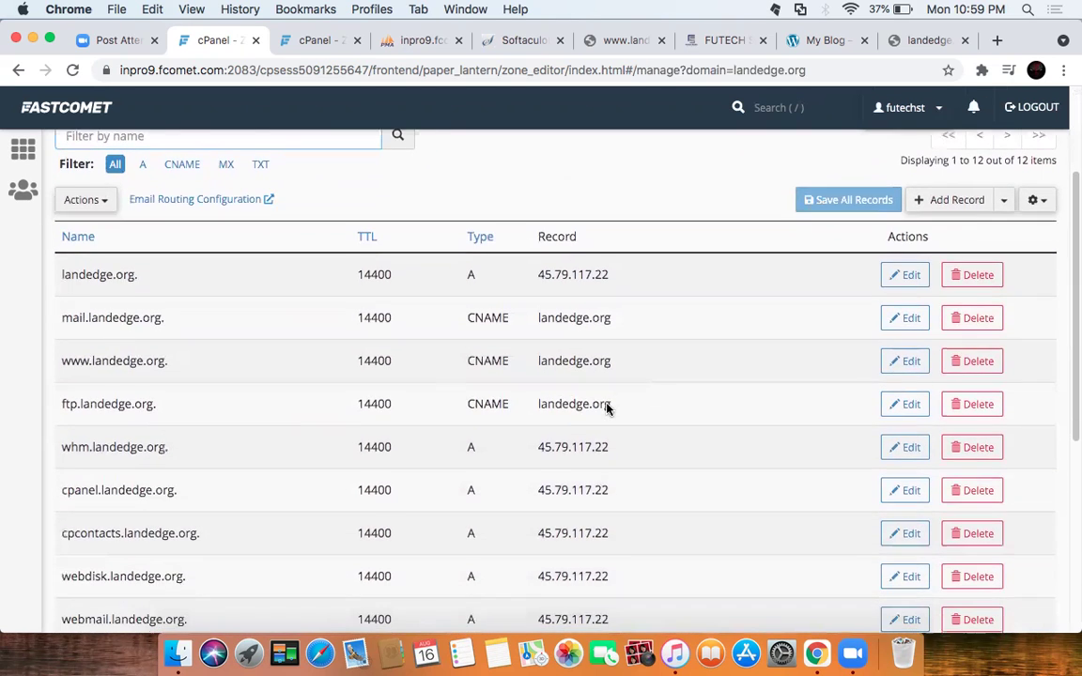
pyautogui.scroll(-1, 608, 404)
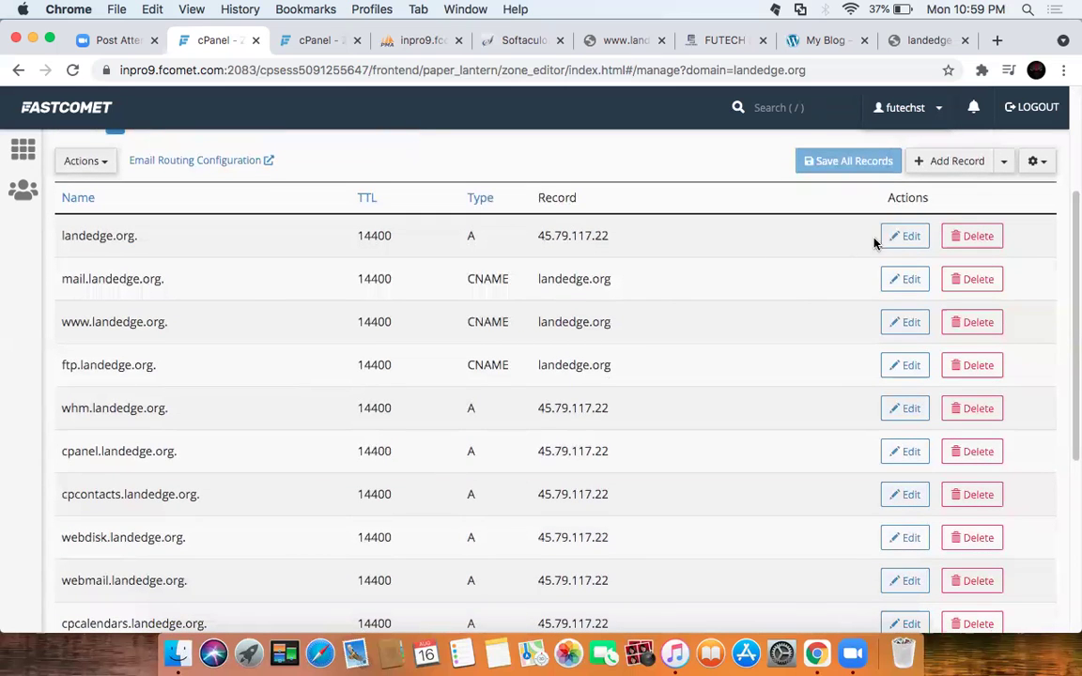
pyautogui.click(903, 242)
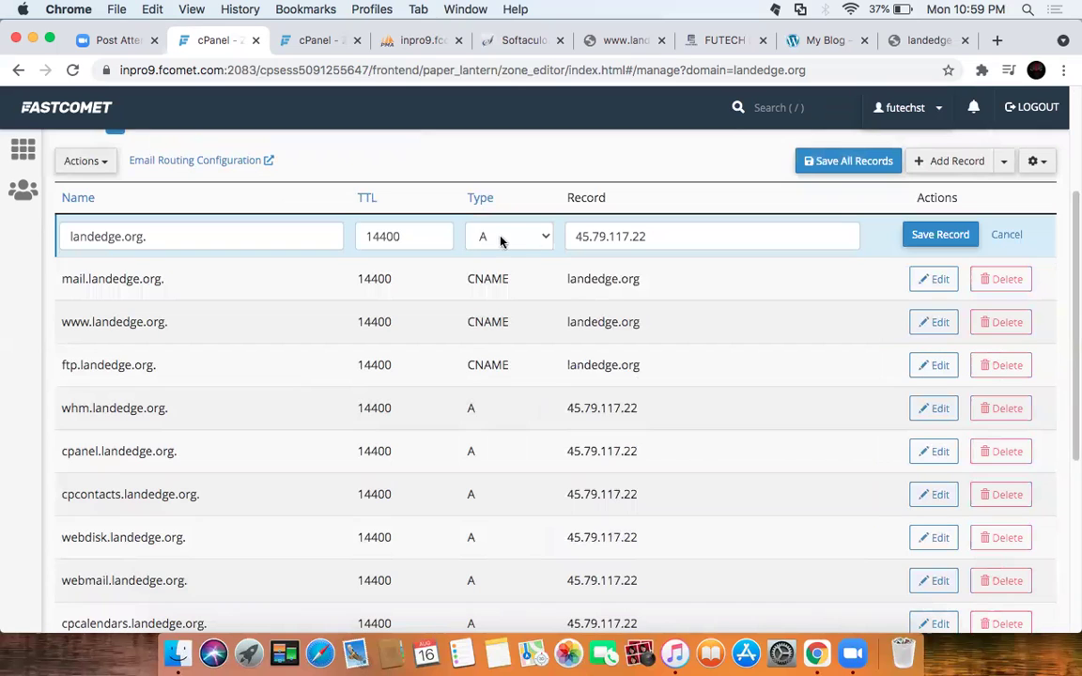
pyautogui.click(546, 240)
pyautogui.click(543, 242)
pyautogui.click(406, 237)
pyautogui.scroll(-8, 657, 343)
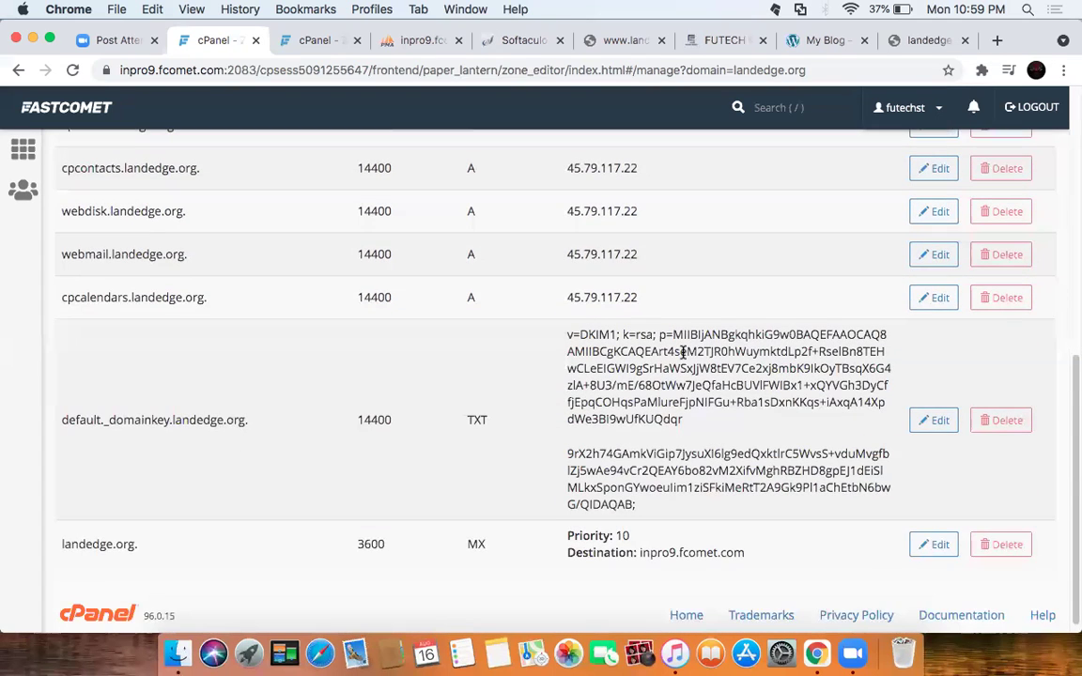
pyautogui.scroll(-1, 683, 353)
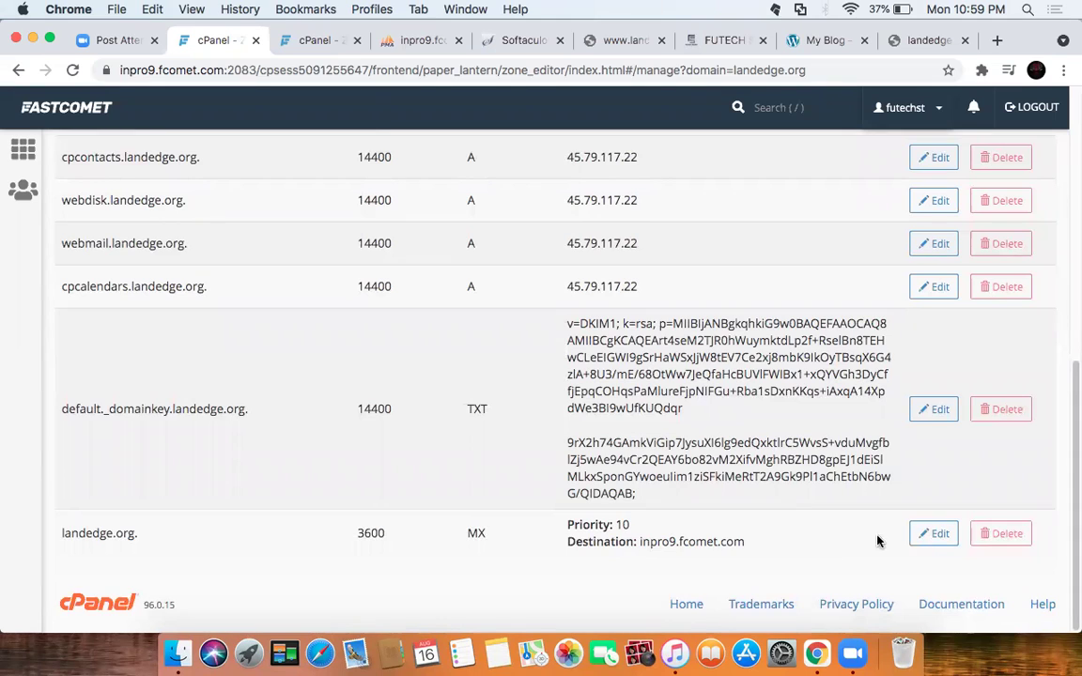
# Step: Put the landedge.org MX record and default._domainkey DKIM TXT record into edit mode
pyautogui.click(932, 541)
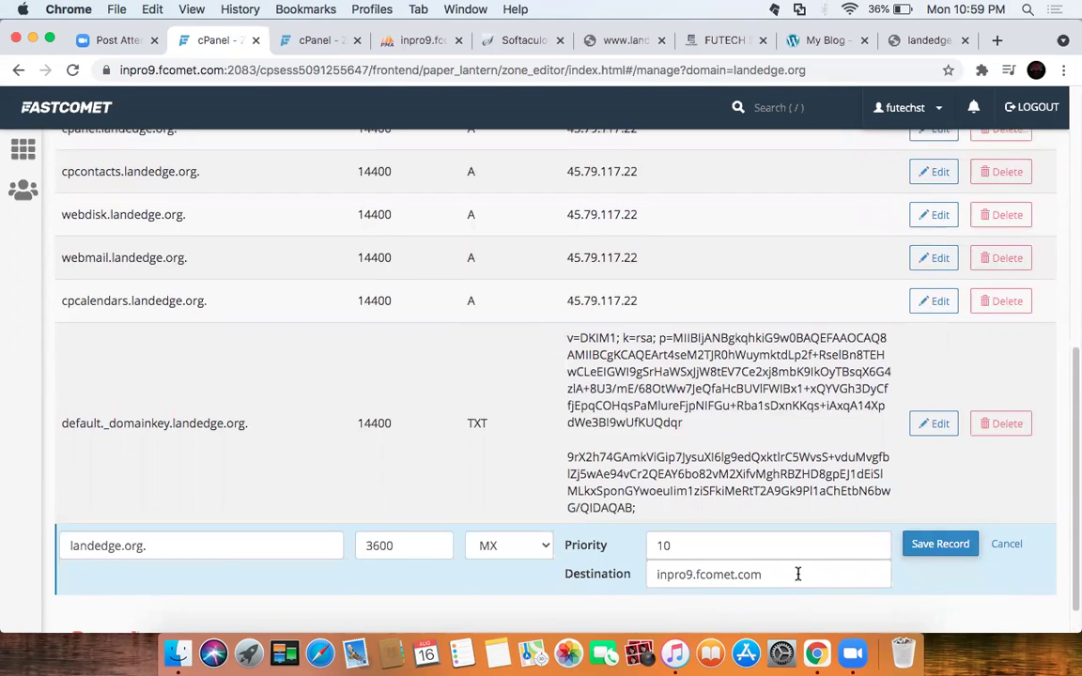
pyautogui.scroll(-2, 785, 567)
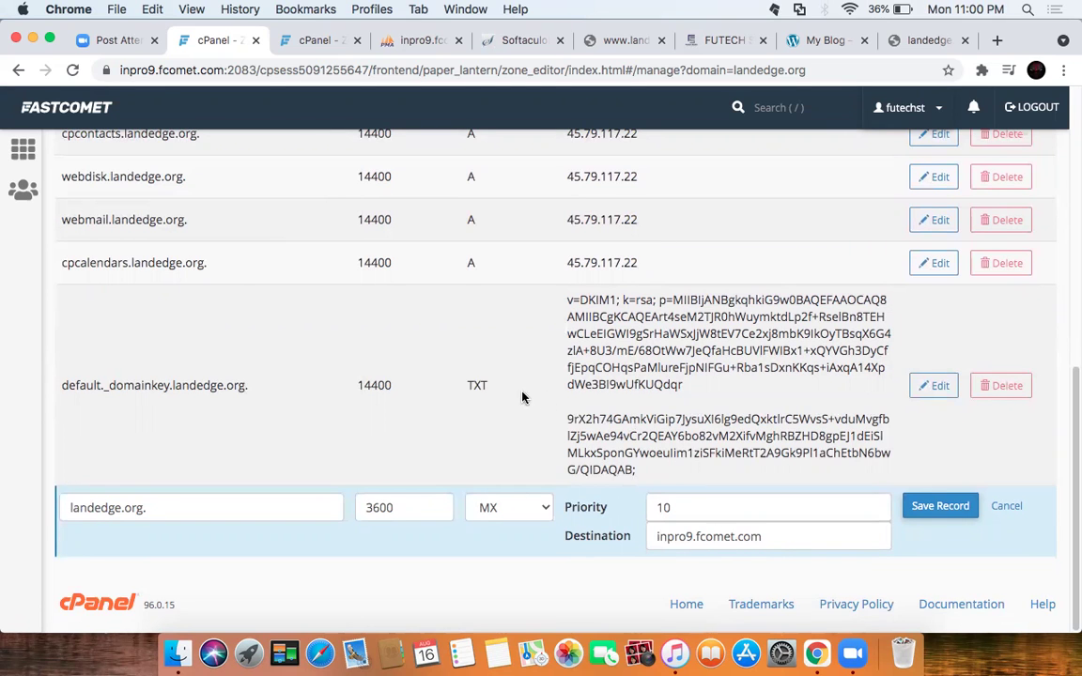
pyautogui.scroll(6, 495, 395)
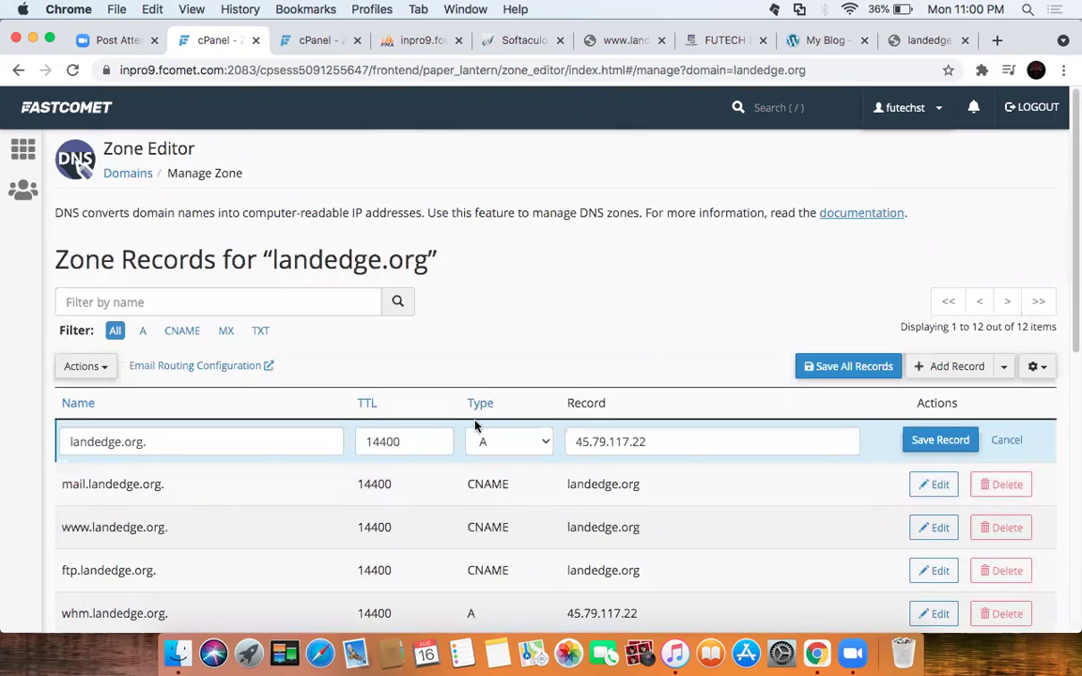
pyautogui.scroll(-6, 507, 467)
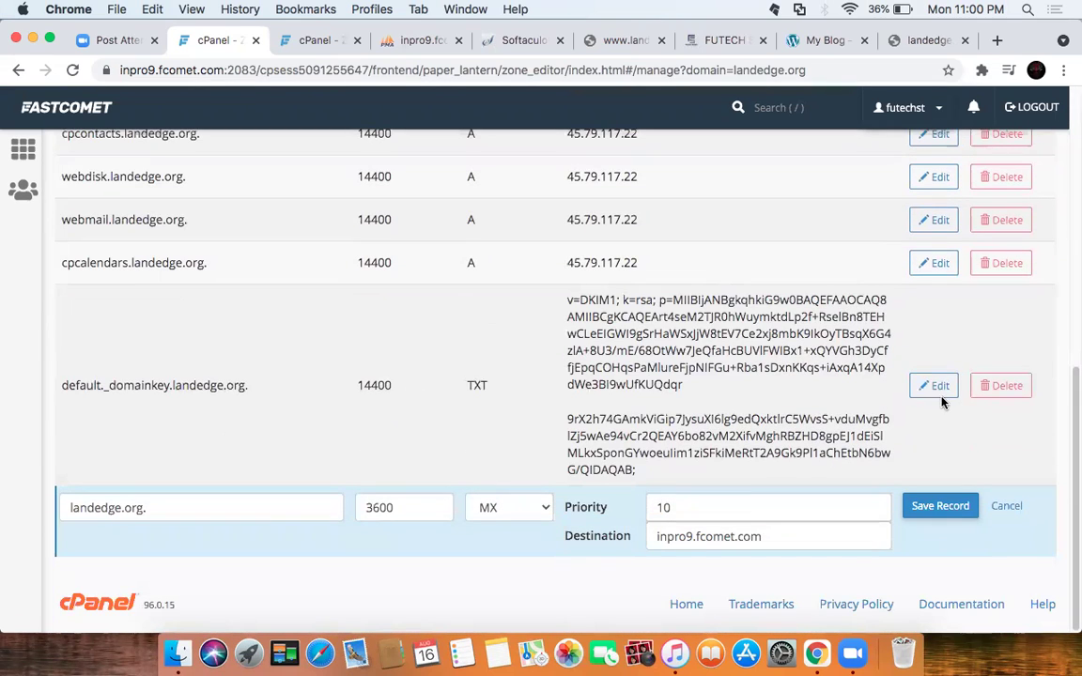
pyautogui.click(936, 388)
pyautogui.scroll(-2, 672, 346)
pyautogui.scroll(-2, 673, 346)
pyautogui.scroll(-3, 698, 399)
pyautogui.scroll(3, 698, 400)
pyautogui.scroll(3, 692, 350)
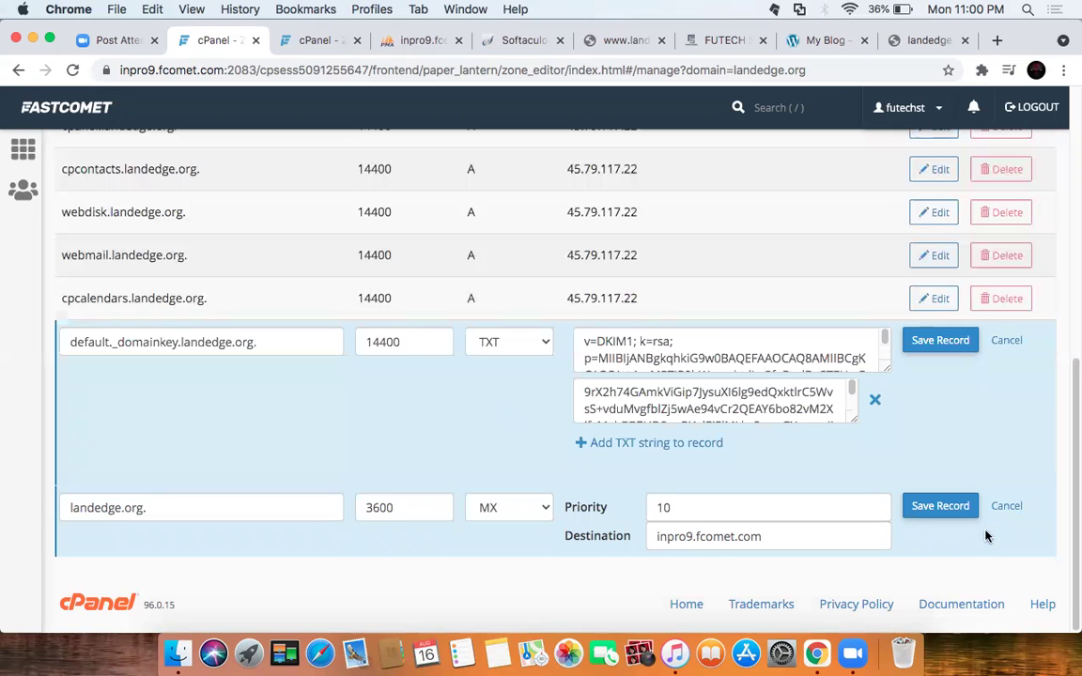
# Step: Save the MX and TXT records and highlight the resulting serial-number error
pyautogui.click(943, 507)
pyautogui.click(938, 341)
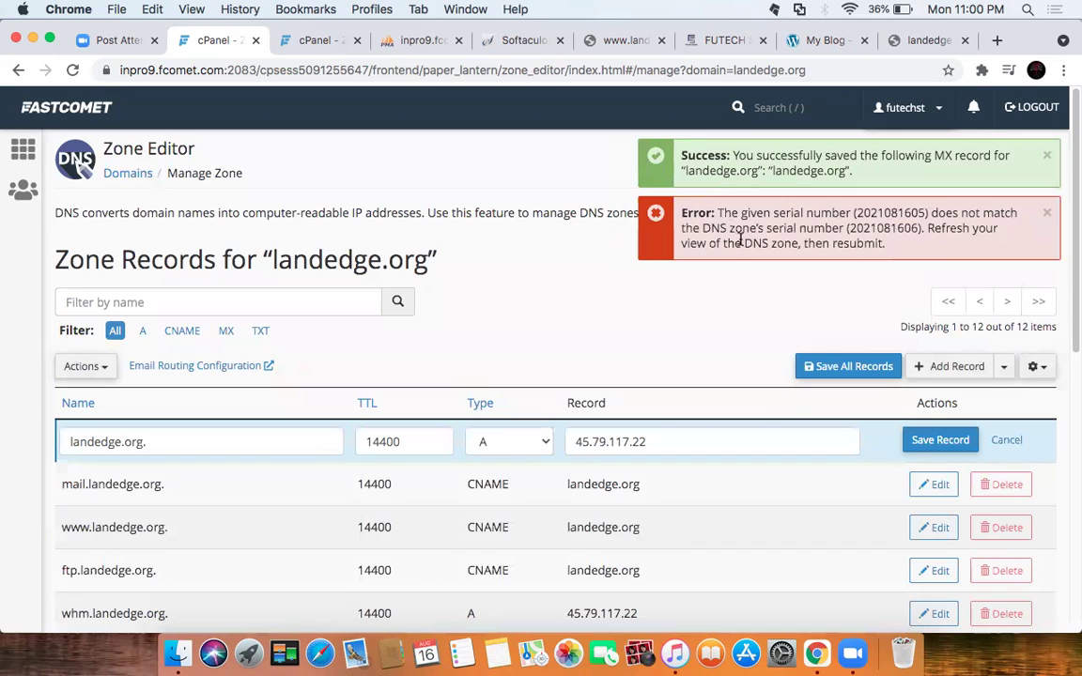
pyautogui.moveTo(719, 213); pyautogui.dragTo(887, 245)
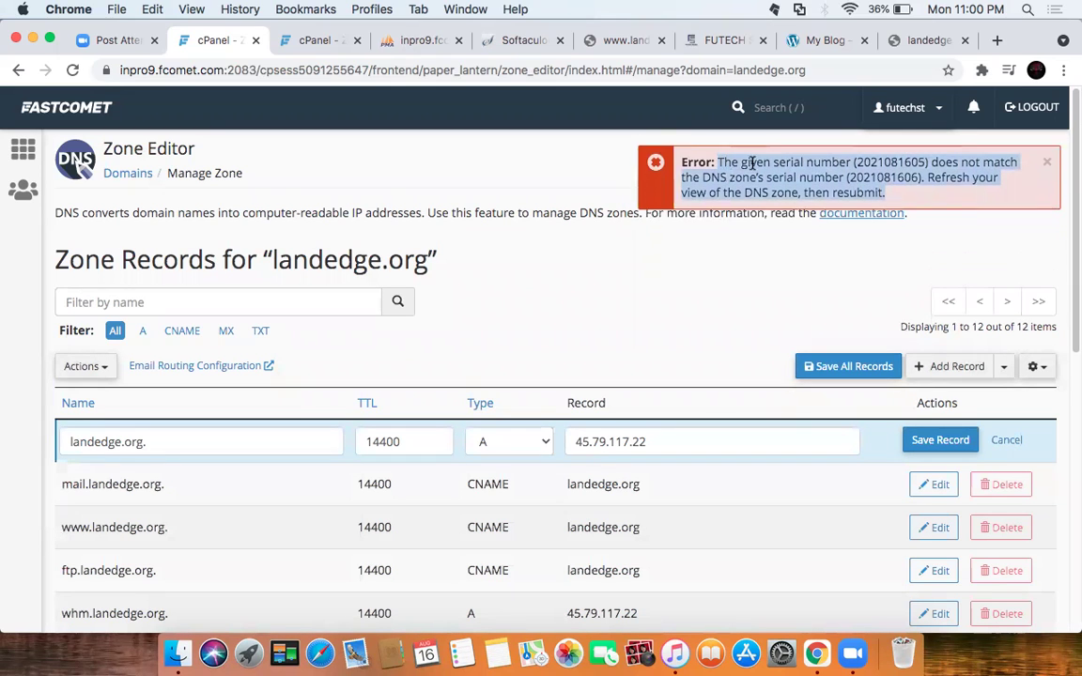
pyautogui.scroll(-10, 749, 338)
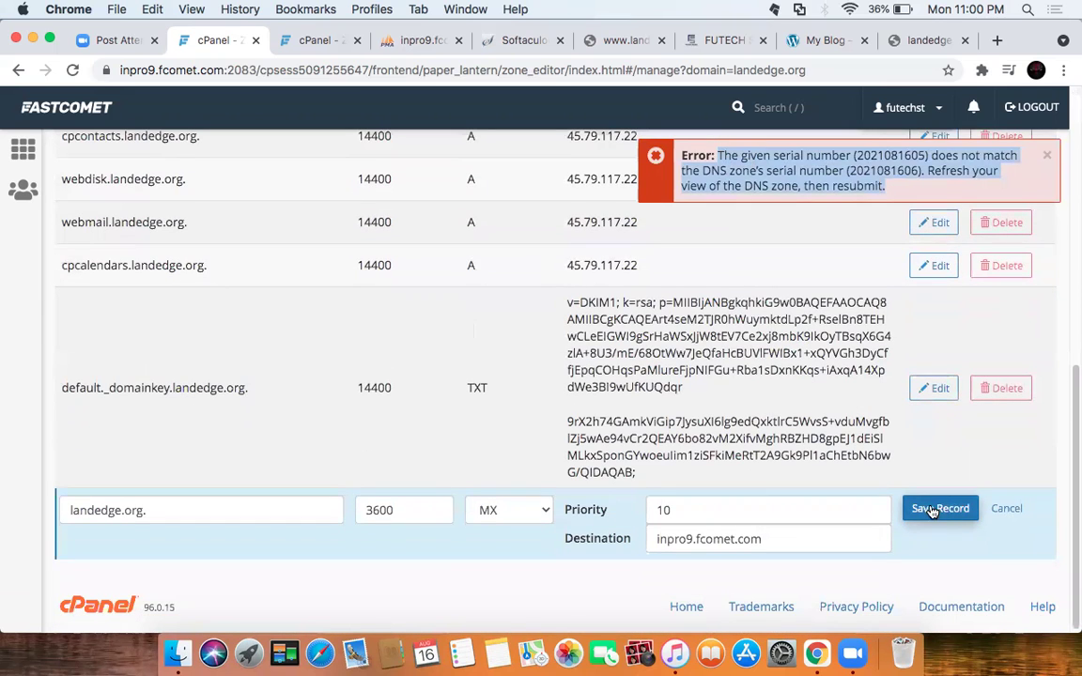
# Step: Resubmit the MX record (priority 10, inpro9.fcomet.com) and reload the zone records page
pyautogui.click(933, 509)
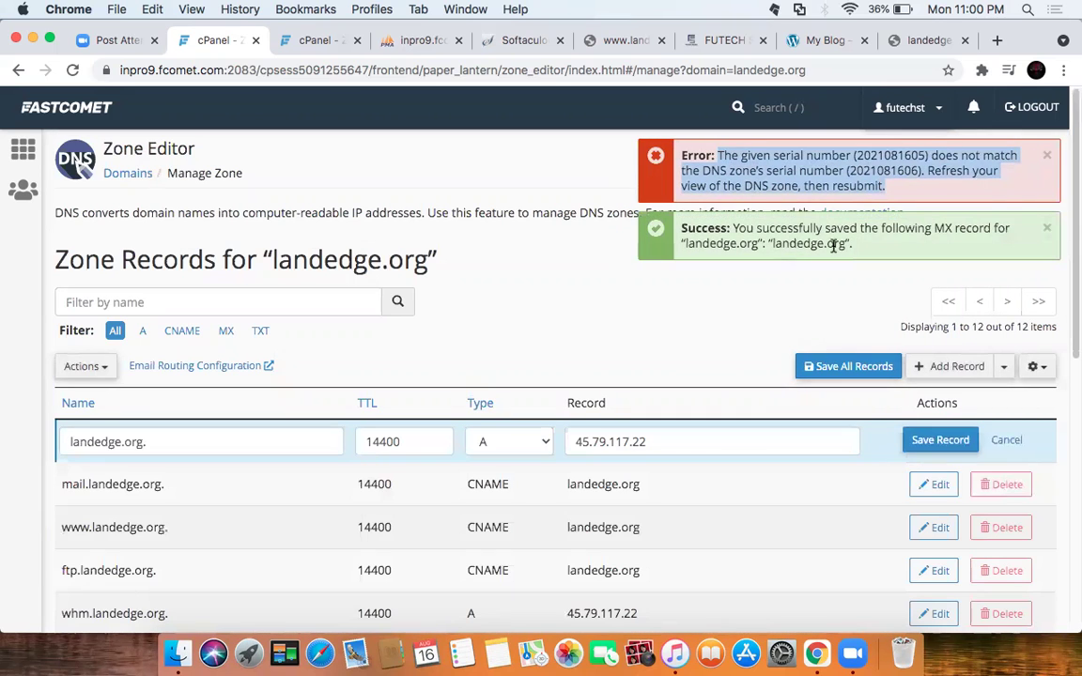
pyautogui.scroll(-4, 784, 268)
pyautogui.scroll(-3, 785, 268)
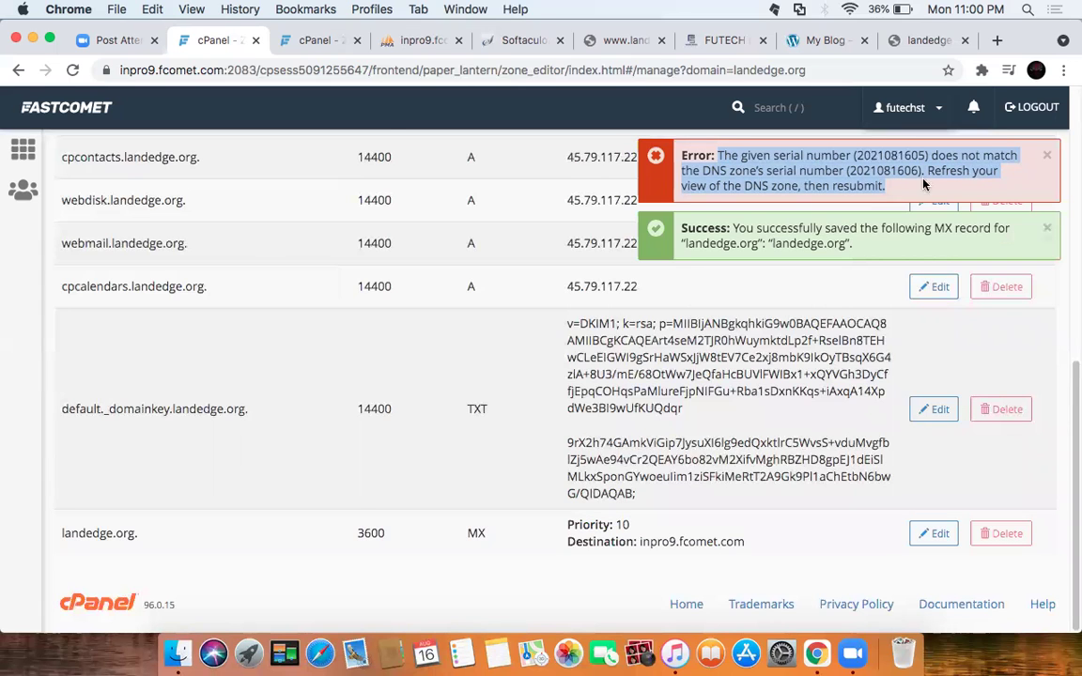
pyautogui.click(72, 71)
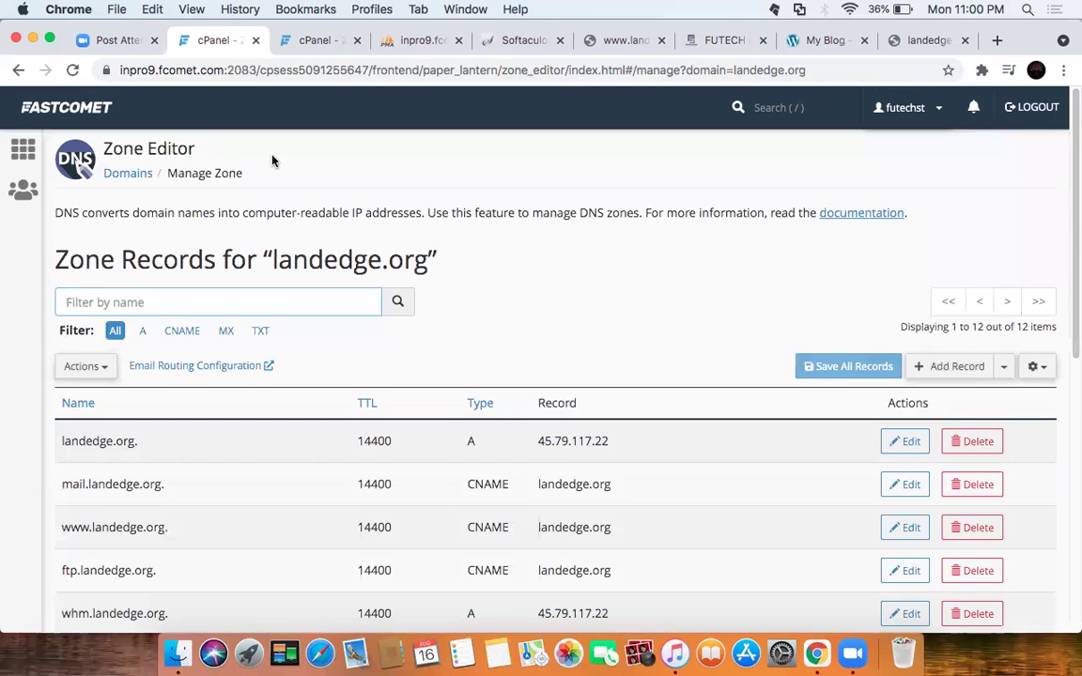
pyautogui.scroll(-5, 700, 402)
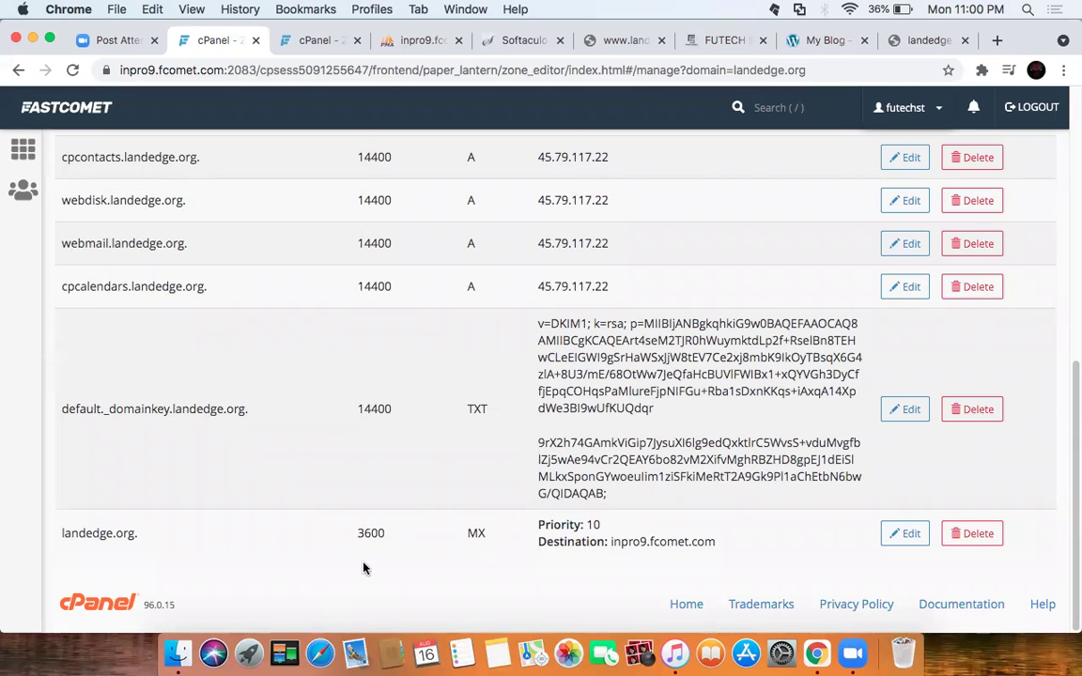
pyautogui.scroll(10, 461, 413)
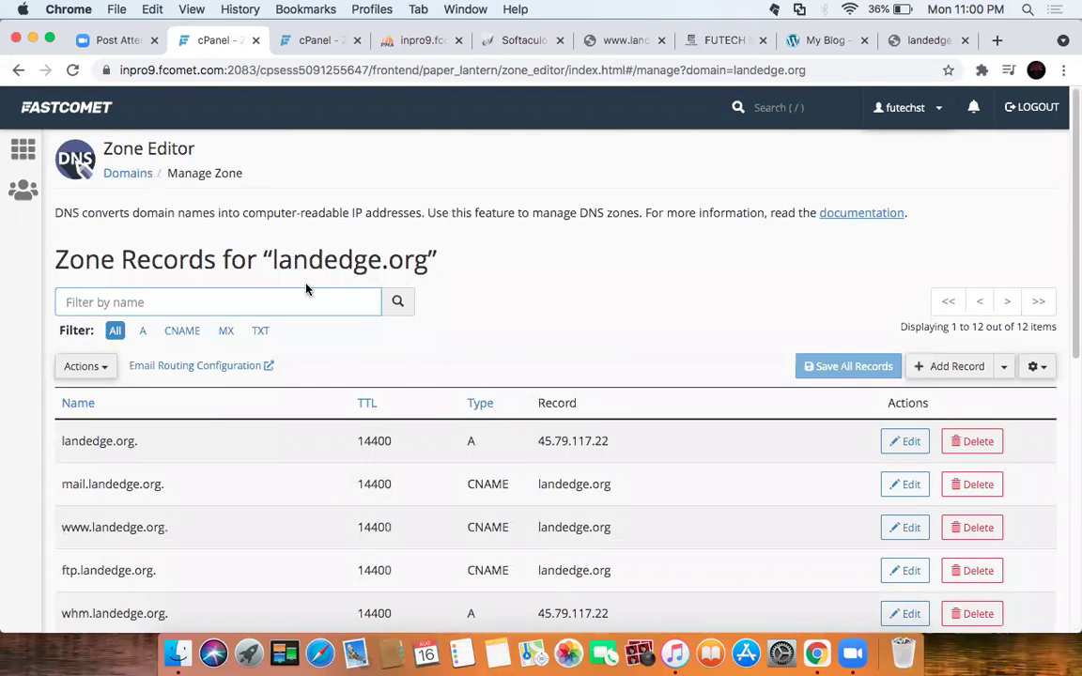
pyautogui.scroll(-2, 338, 357)
pyautogui.scroll(2, 372, 365)
pyautogui.scroll(-10, 372, 366)
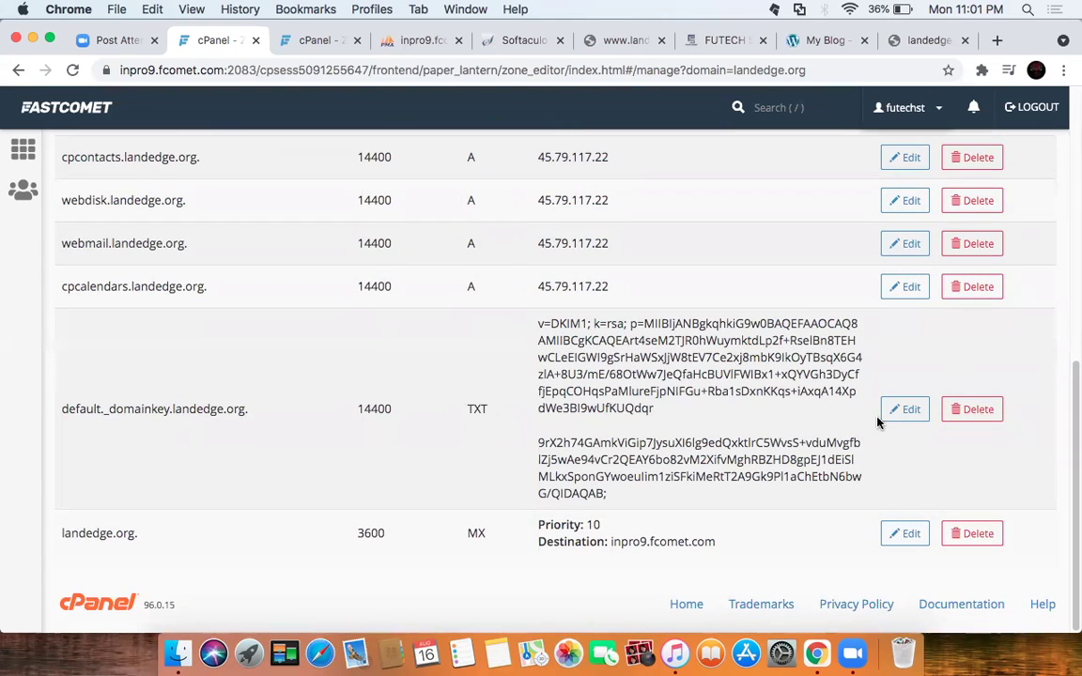
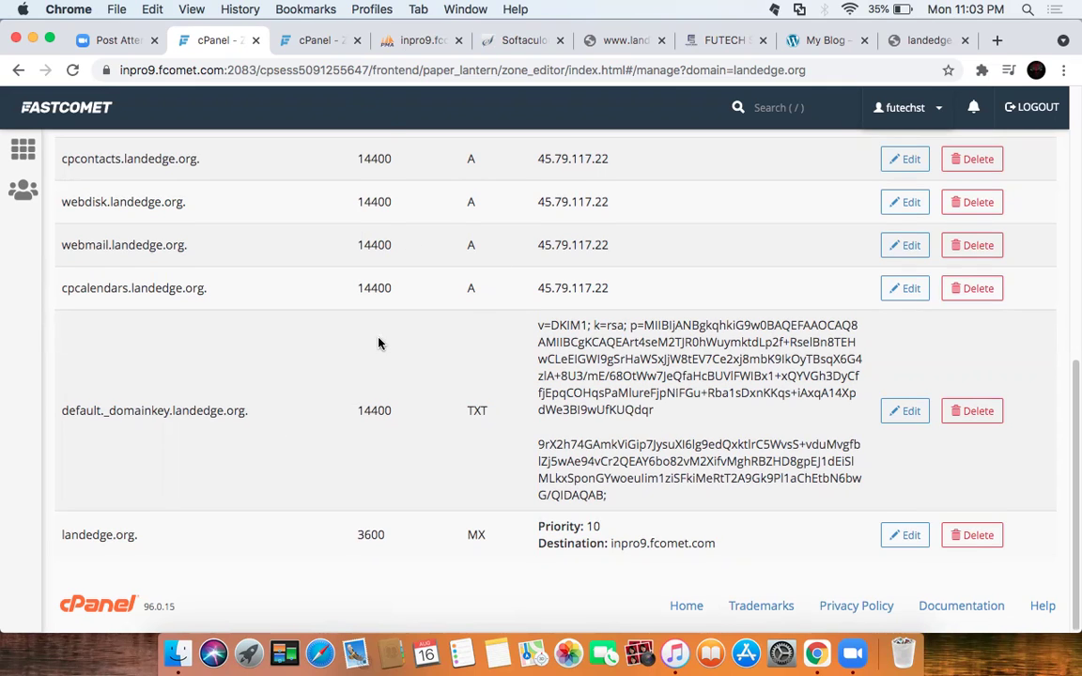
# Step: Scroll to the top of landedge.org's zone records and return to the cPanel home page
pyautogui.scroll(5, 367, 329)
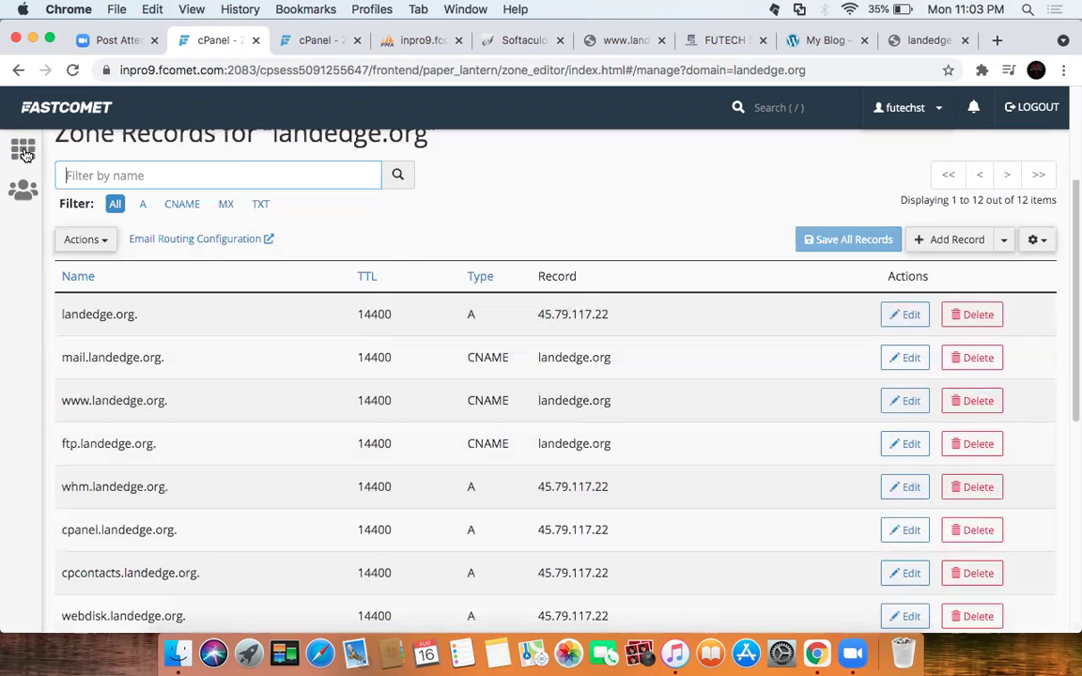
pyautogui.click(25, 153)
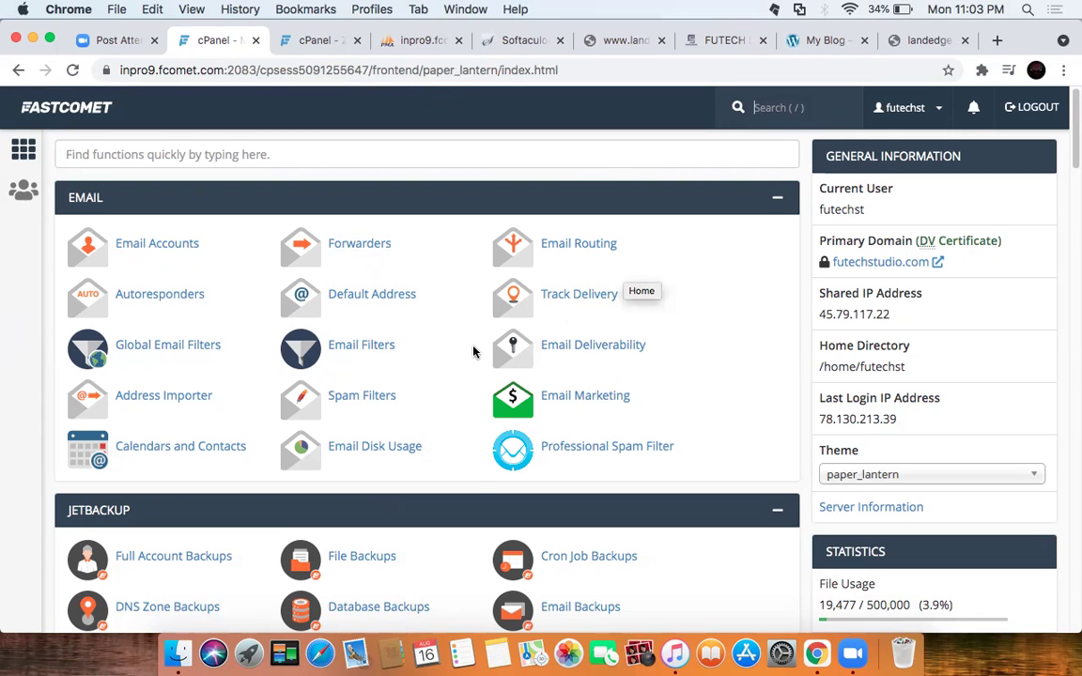
pyautogui.scroll(-3, 655, 352)
pyautogui.scroll(-2, 519, 367)
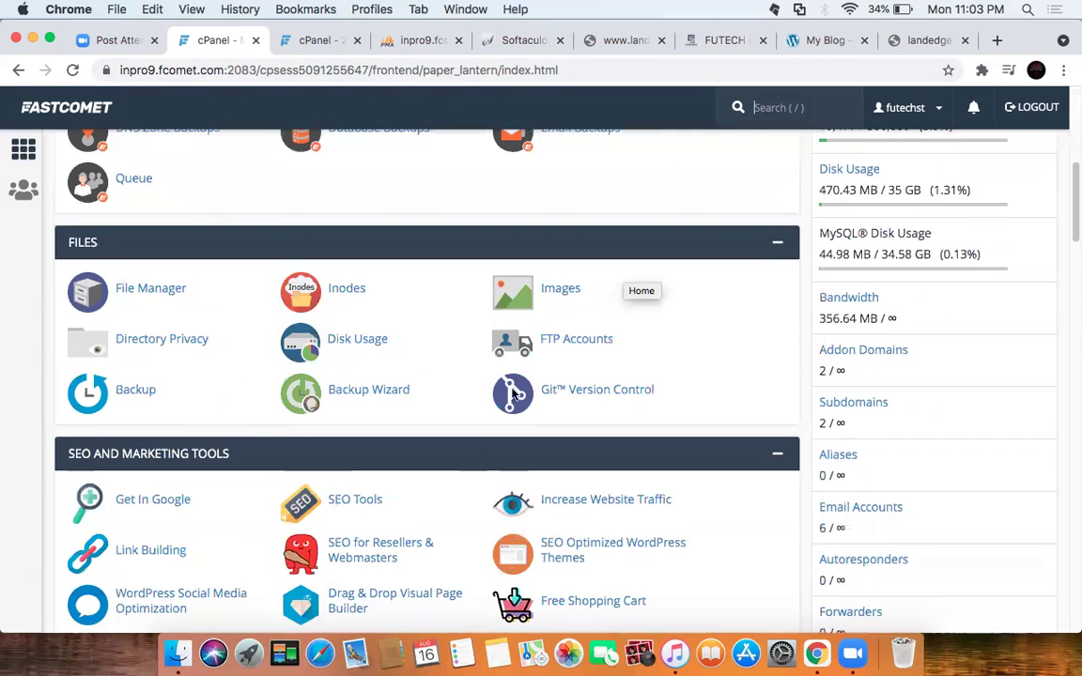
pyautogui.scroll(-4, 392, 392)
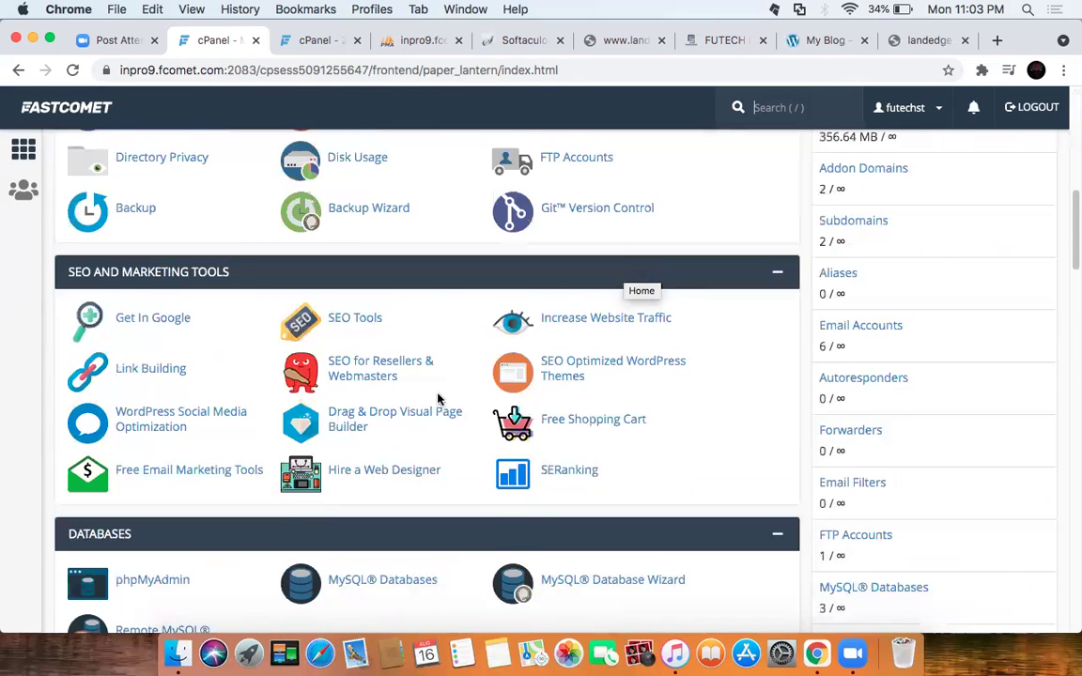
pyautogui.scroll(-6, 438, 399)
pyautogui.scroll(-3, 396, 401)
pyautogui.scroll(3, 426, 338)
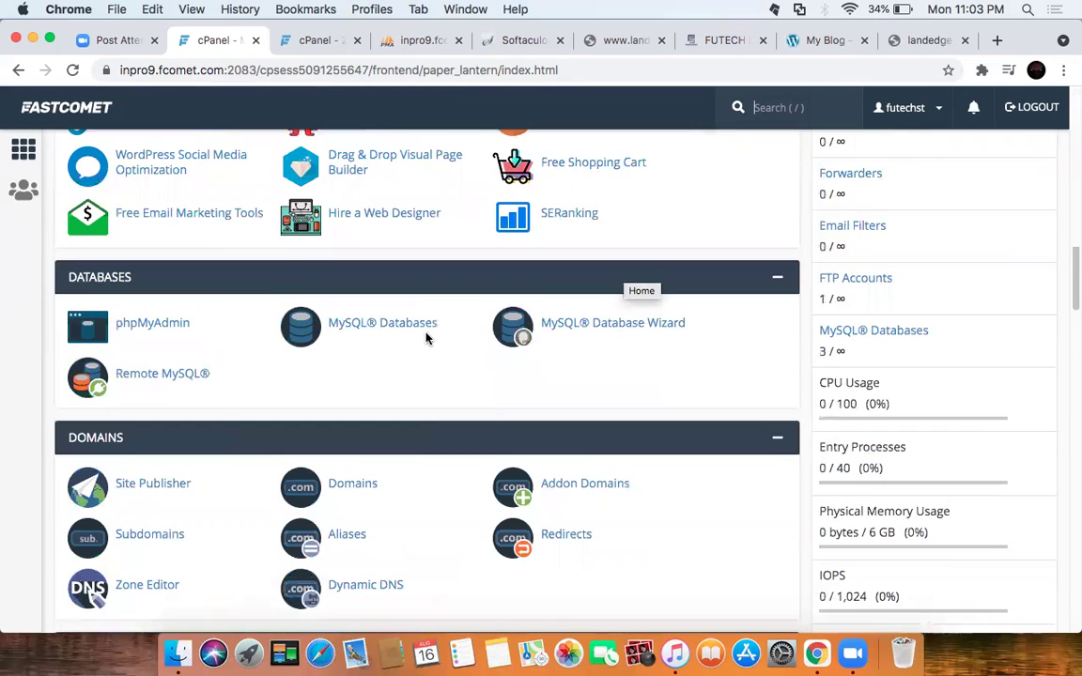
pyautogui.scroll(8, 427, 338)
pyautogui.scroll(-6, 392, 365)
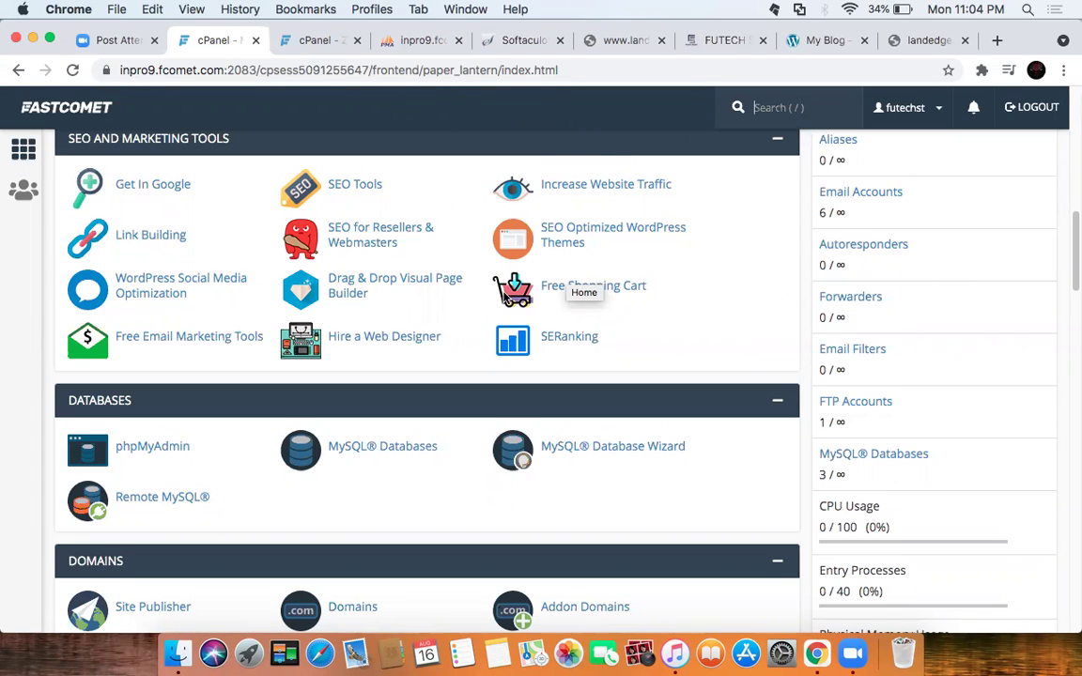
pyautogui.press('/')
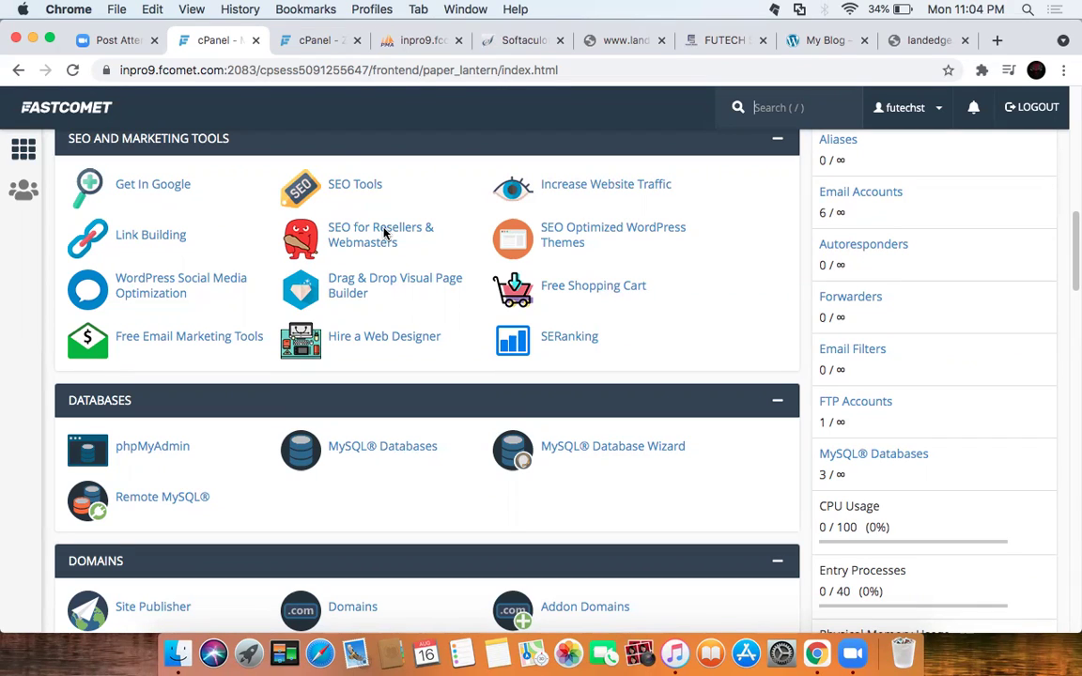
pyautogui.scroll(-4, 389, 404)
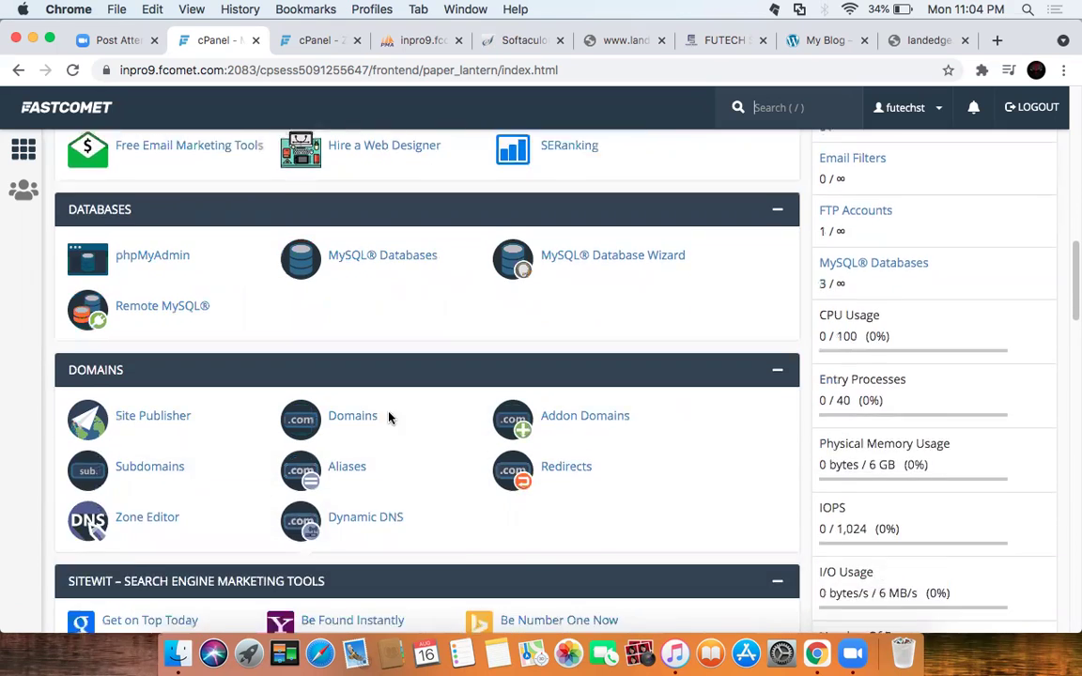
pyautogui.scroll(-2, 389, 418)
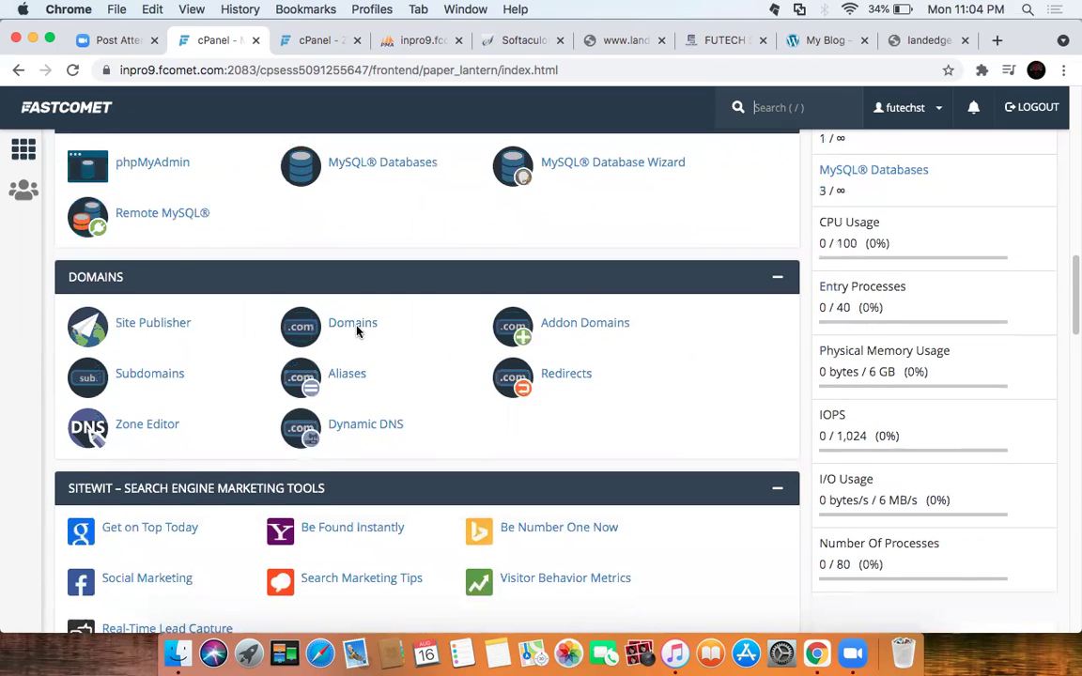
# Step: Open the Domains page listing futechstudio.com, landedge.org and vorolay.com
pyautogui.click(352, 324)
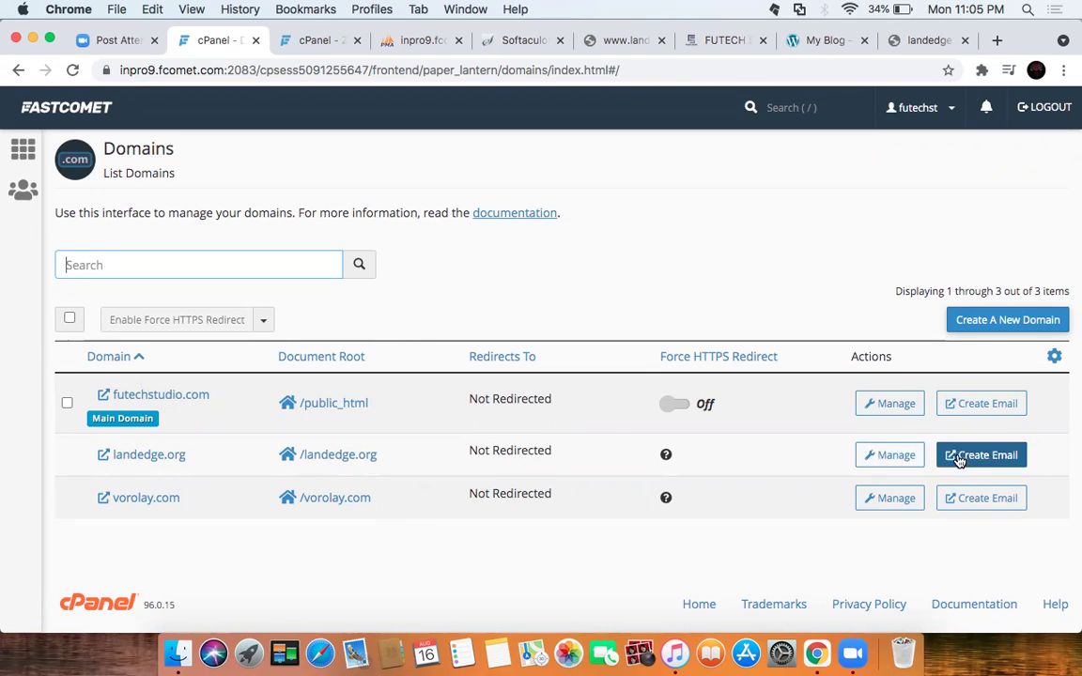
# Step: Check the /landedge.org document root in File Manager for WordPress files, then return to Domains
pyautogui.click(324, 456)
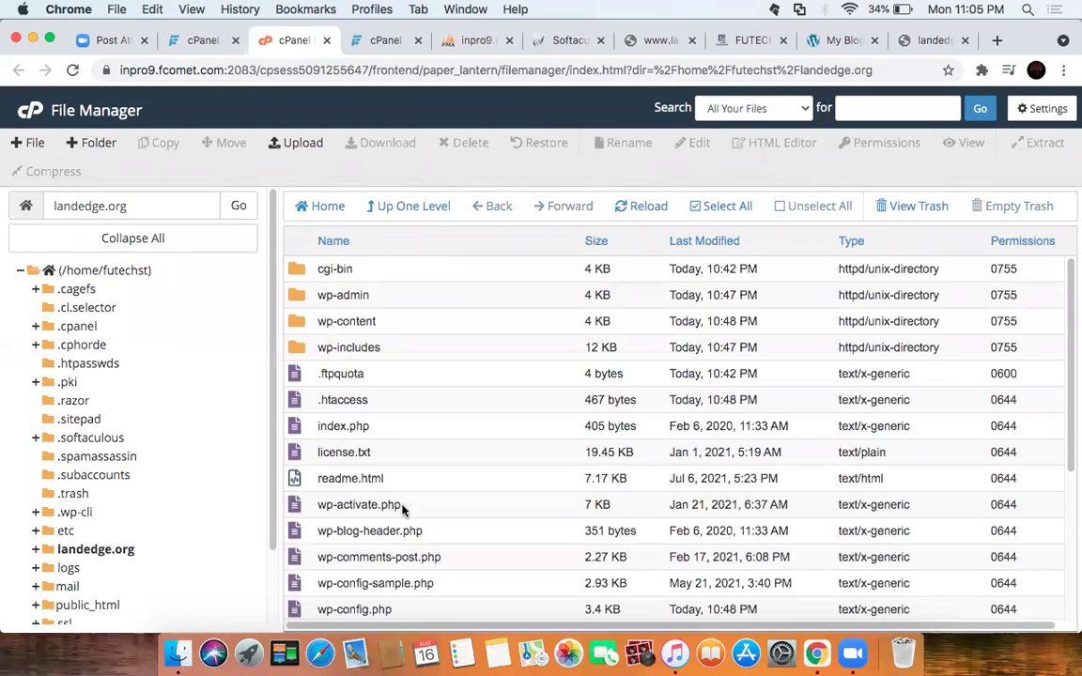
pyautogui.scroll(-5, 419, 476)
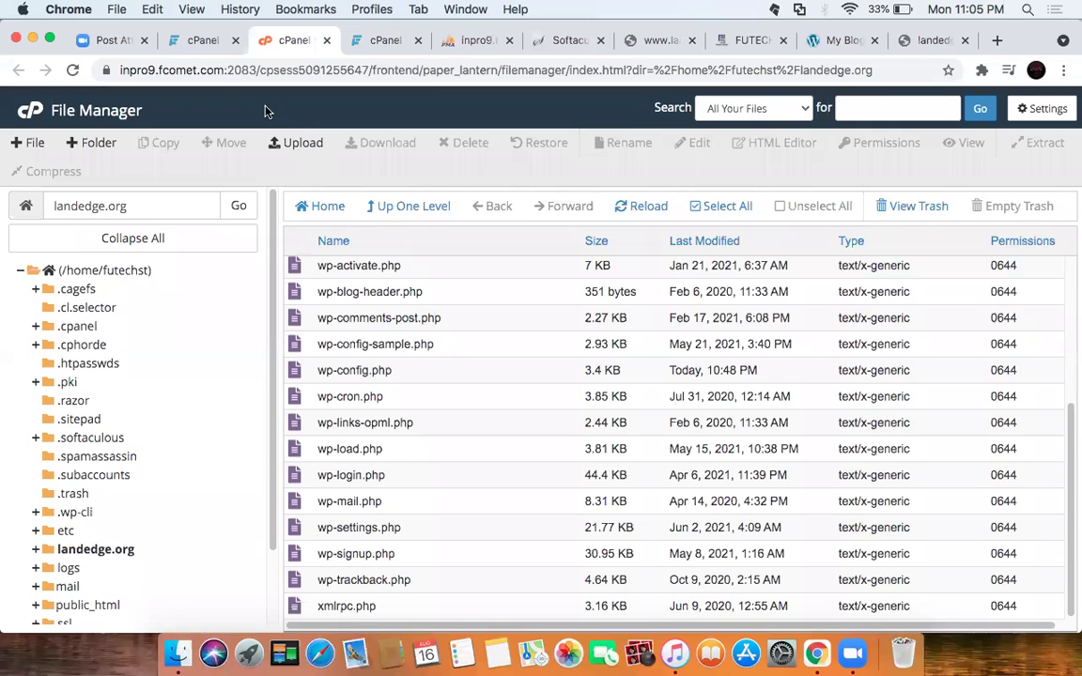
pyautogui.click(171, 40)
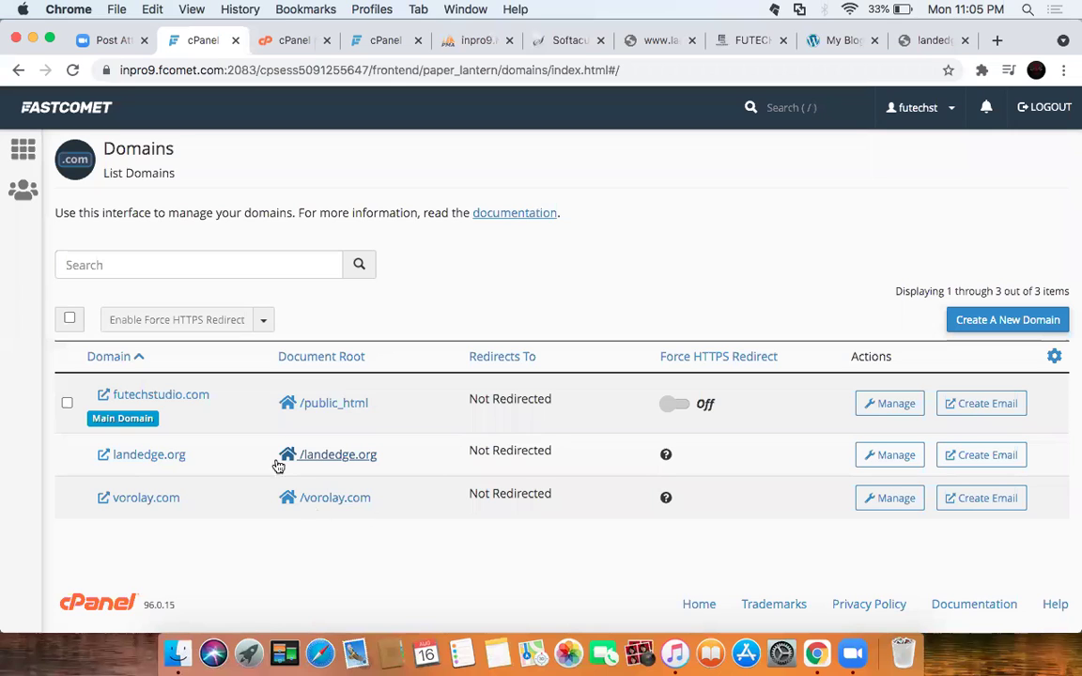
# Step: Open landedge.org's Manage page and launch Modify The Zones for its DNS records
pyautogui.click(894, 456)
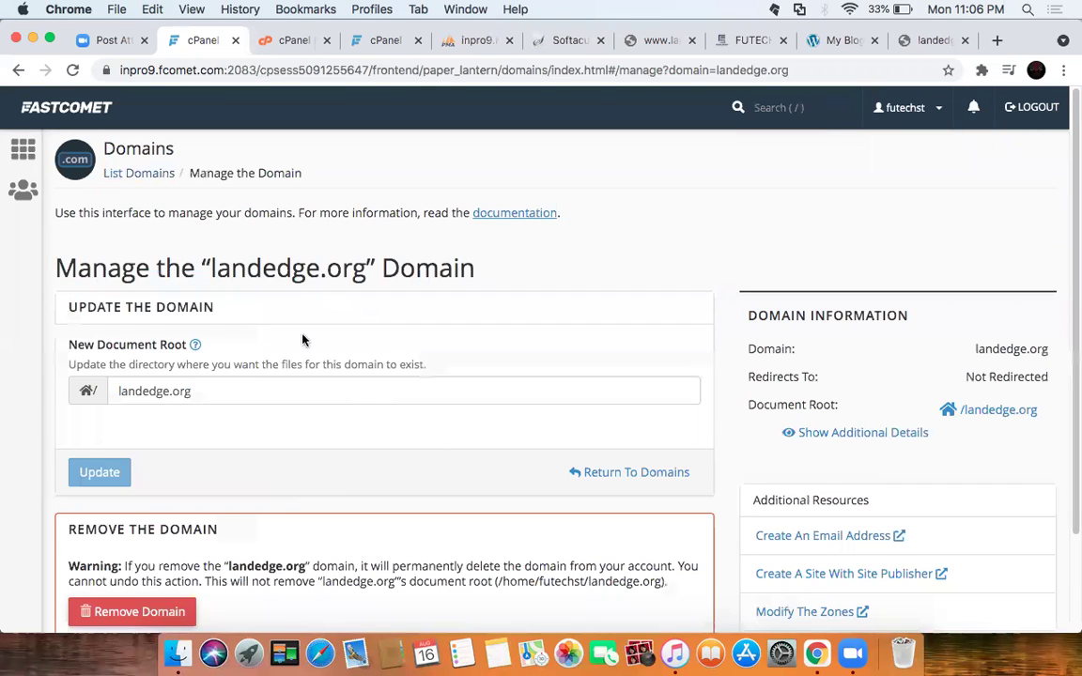
pyautogui.scroll(-3, 703, 427)
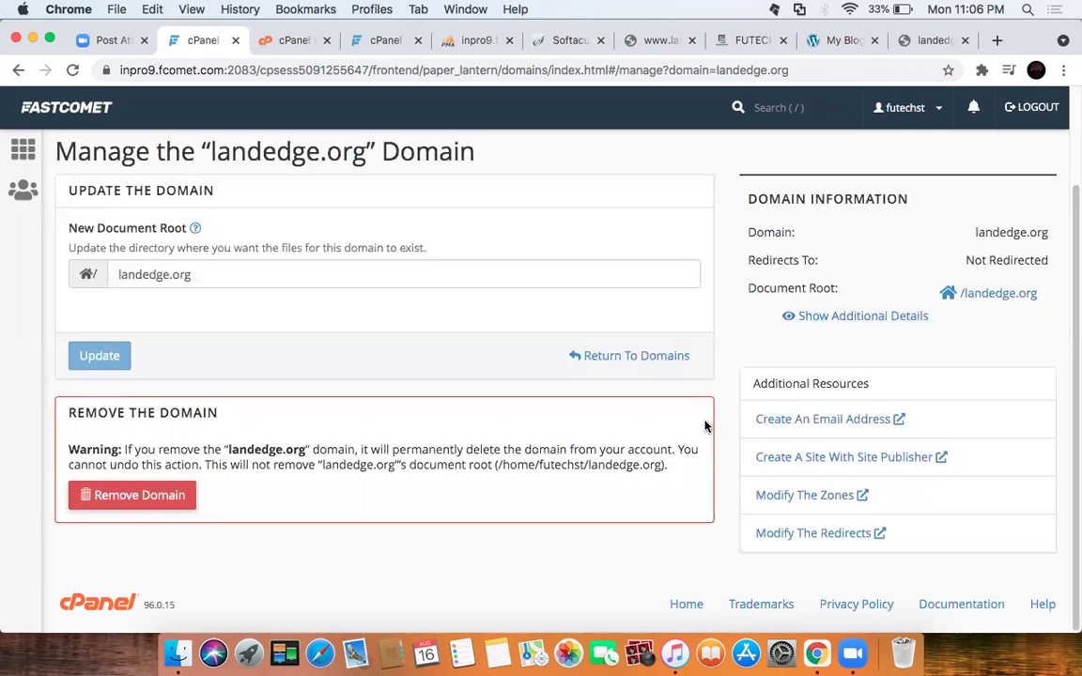
pyautogui.click(792, 496)
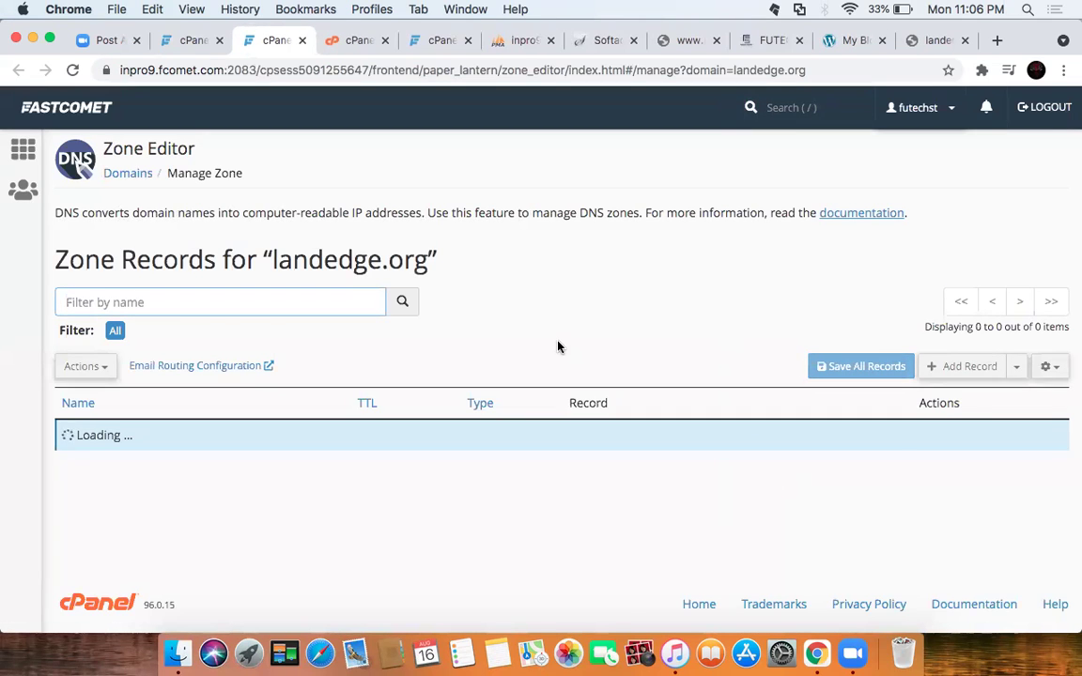
# Step: Scroll through landedge.org's 12 zone records down to the MX entry and back up
pyautogui.scroll(-1, 582, 376)
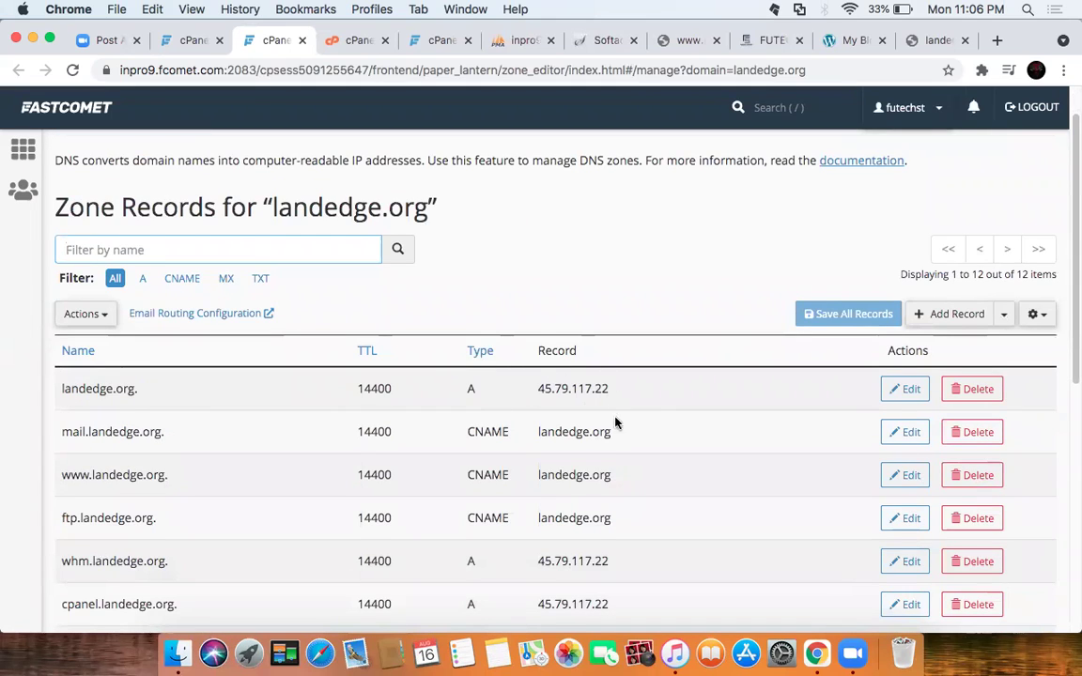
pyautogui.scroll(-1, 564, 418)
pyautogui.scroll(-1, 533, 414)
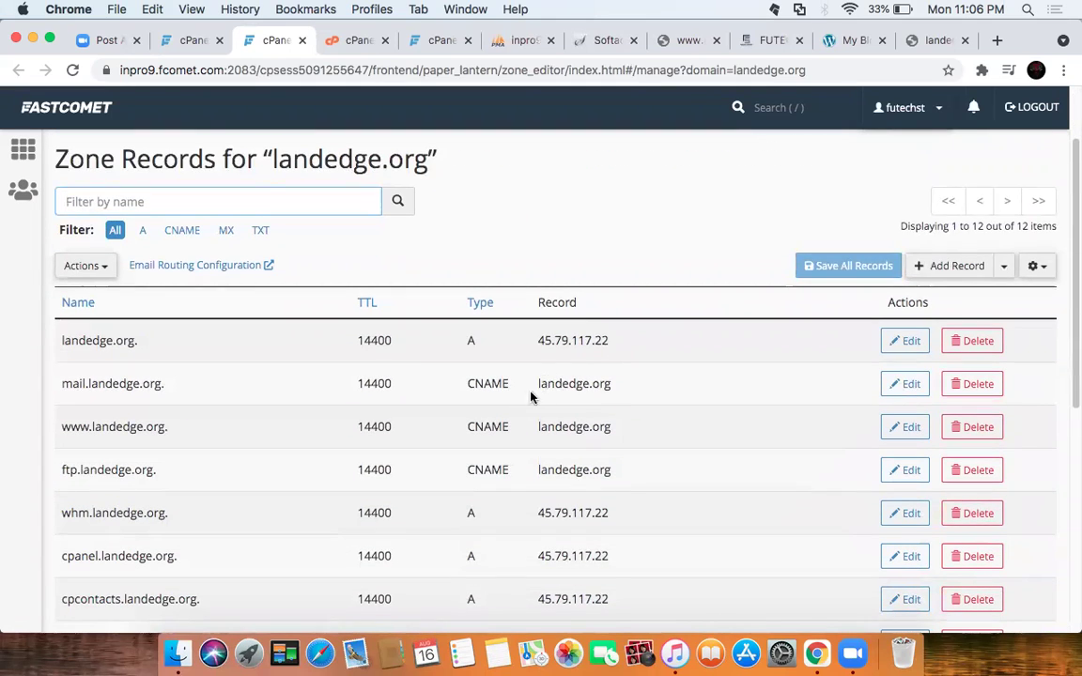
pyautogui.scroll(-5, 531, 411)
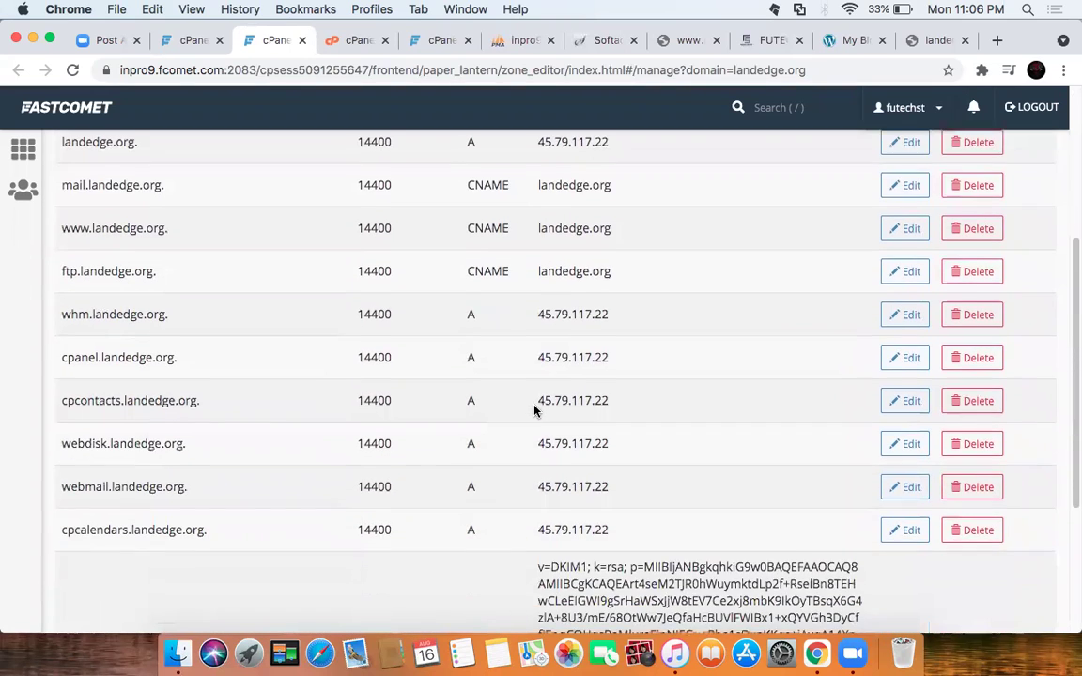
pyautogui.scroll(-4, 533, 410)
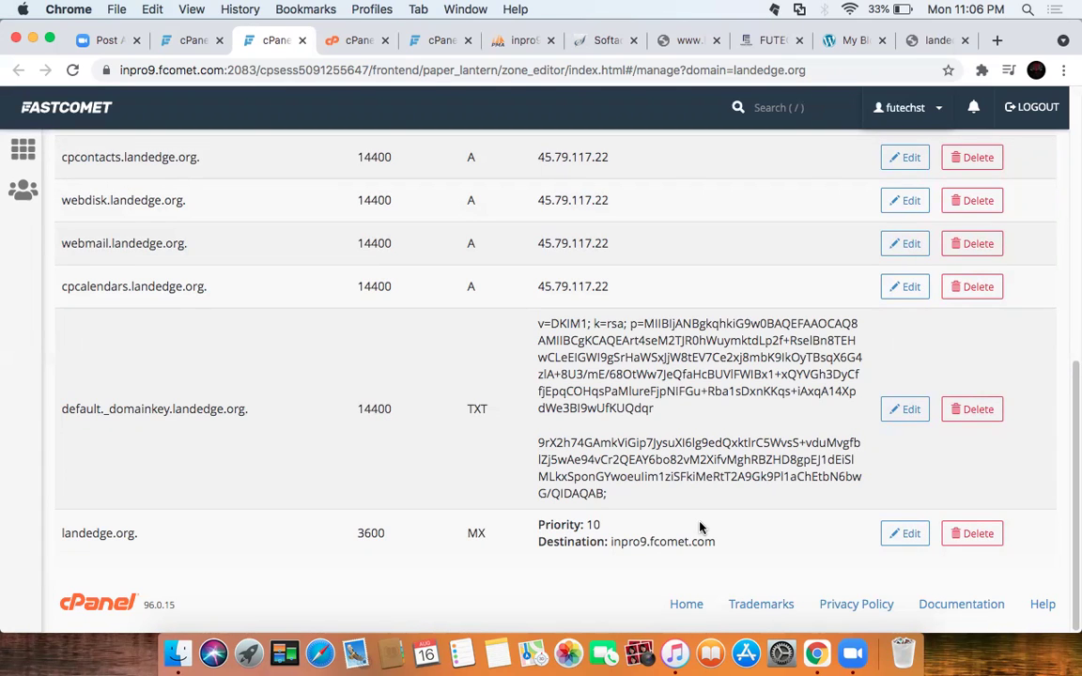
pyautogui.scroll(6, 730, 413)
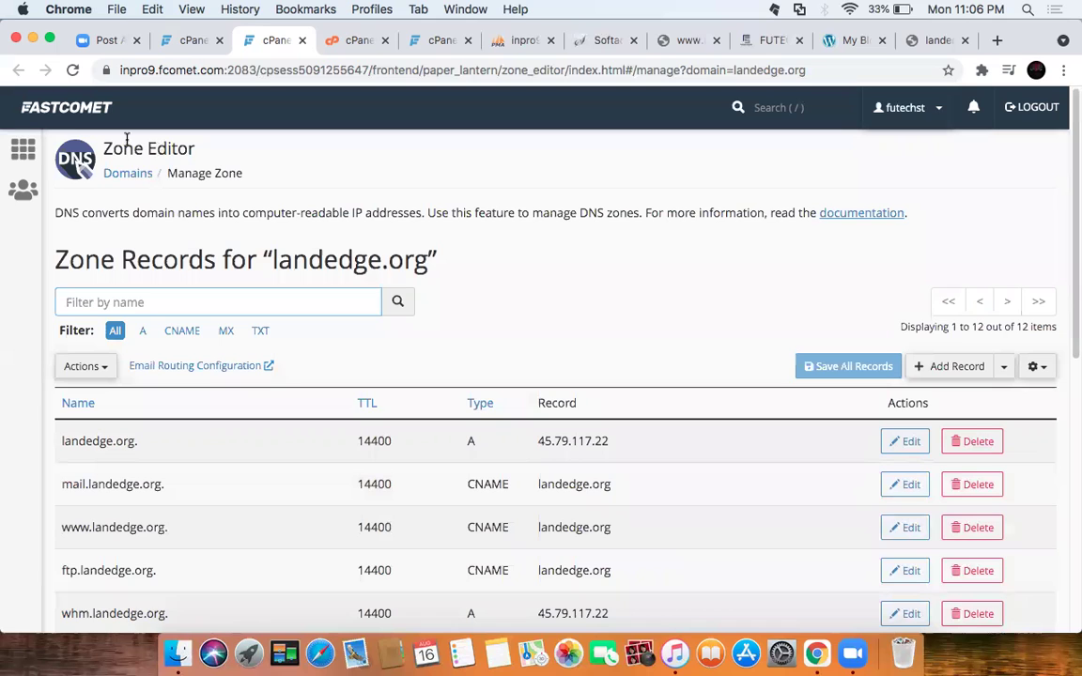
# Step: Go back to the cPanel home page and look over its panels
pyautogui.click(23, 150)
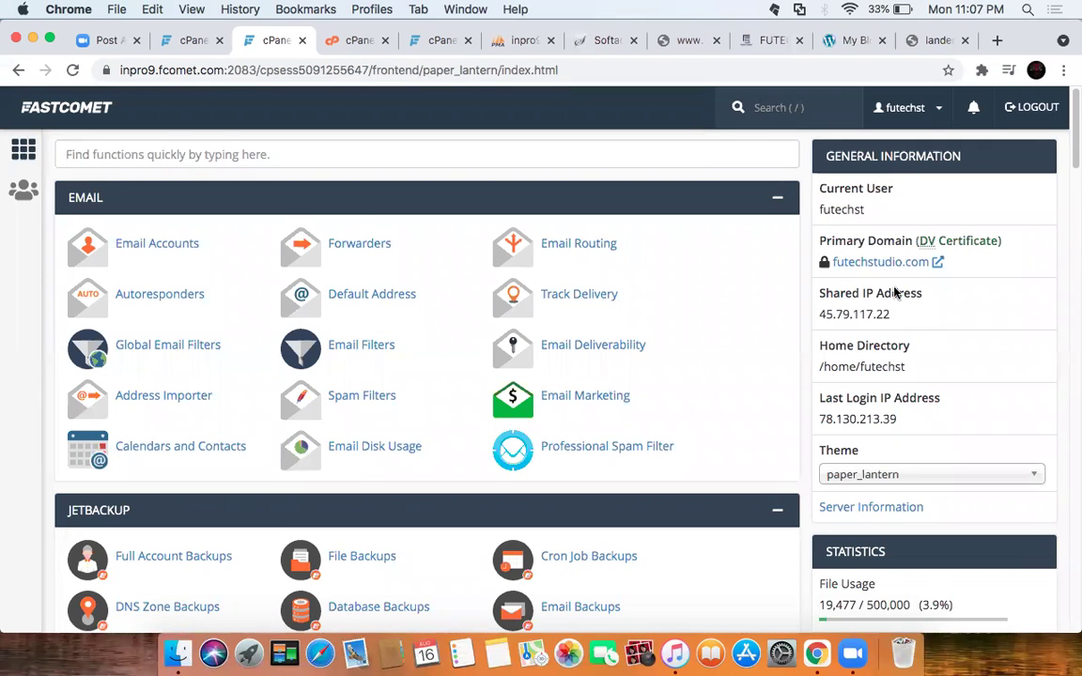
pyautogui.scroll(-5, 947, 368)
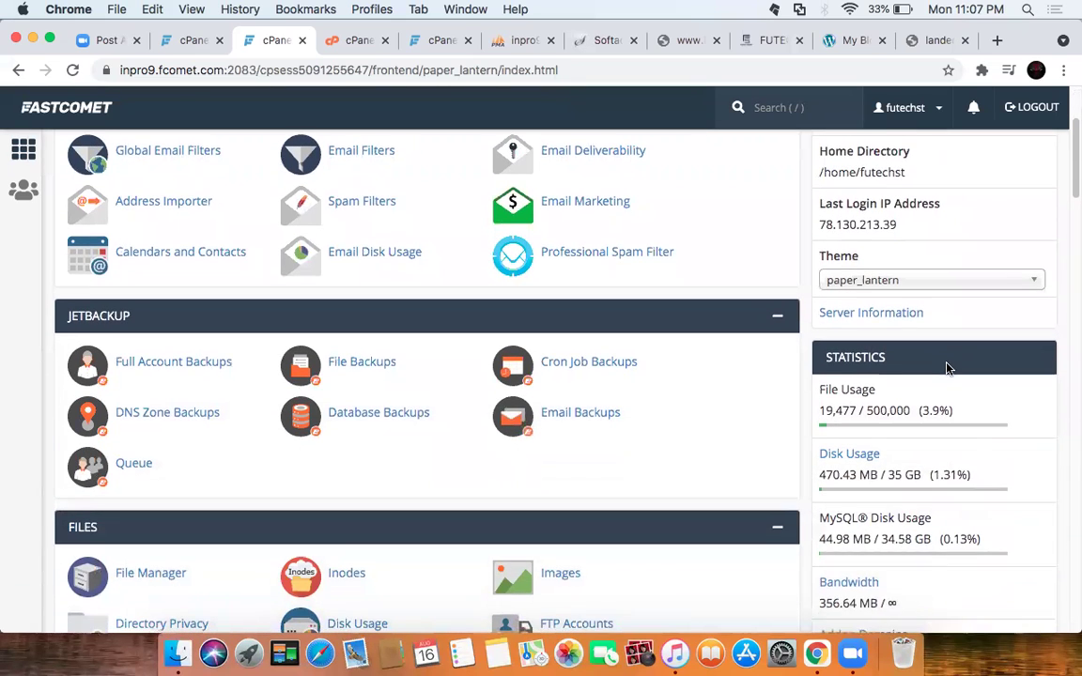
pyautogui.scroll(1, 846, 329)
pyautogui.scroll(3, 836, 320)
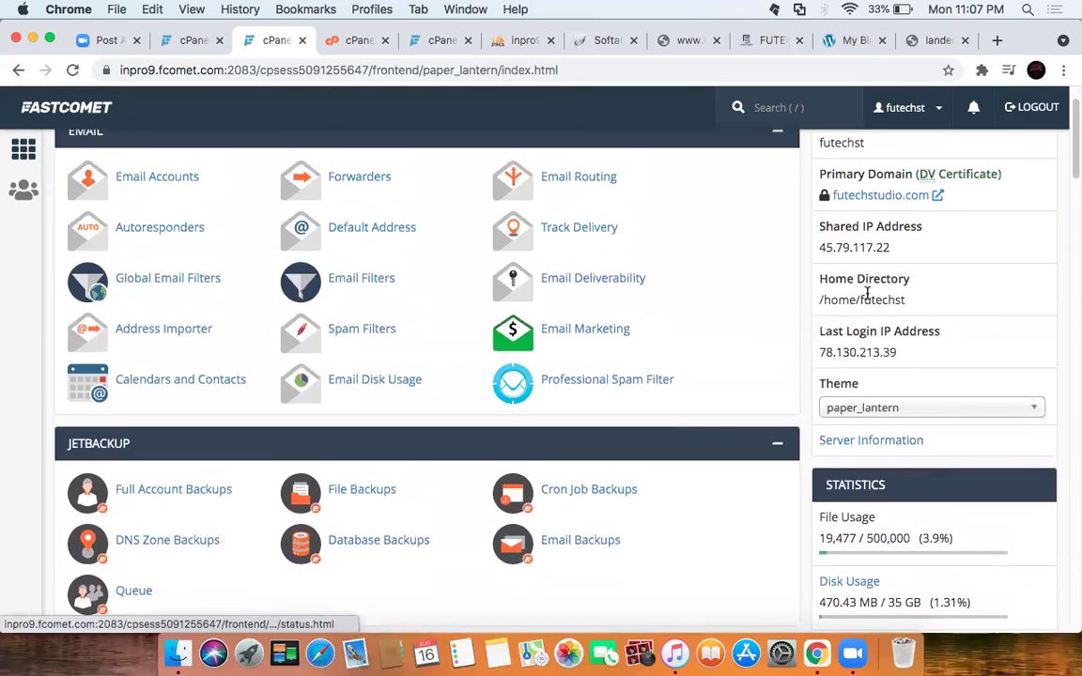
pyautogui.scroll(-3, 862, 350)
# Step: Review the Server Information details, then return to the home page
pyautogui.click(872, 332)
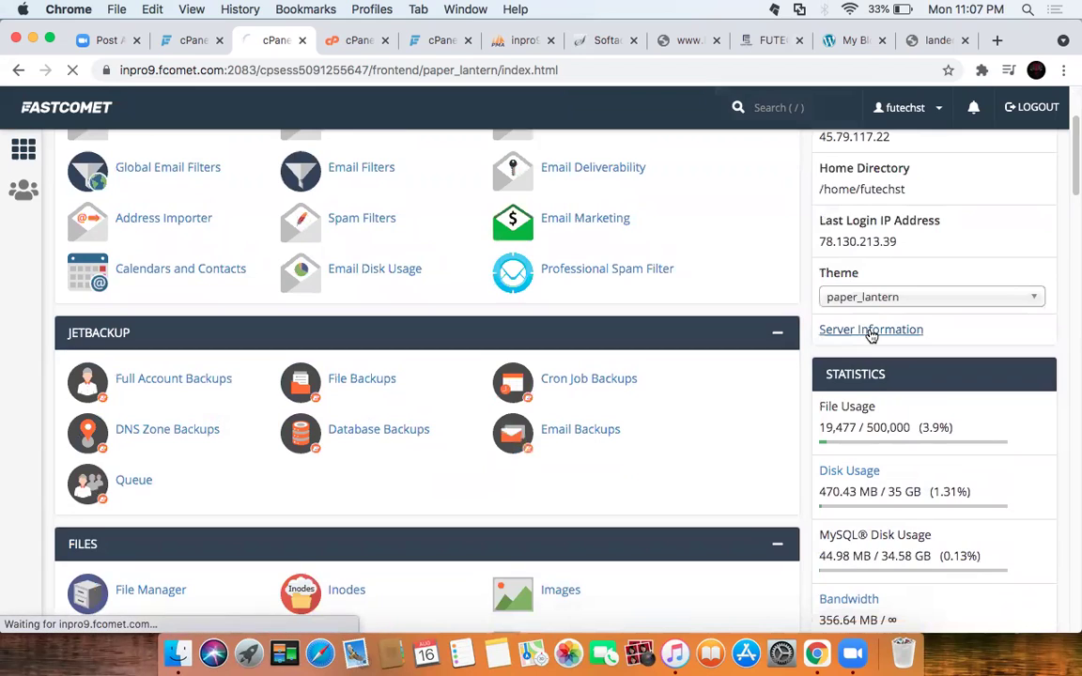
pyautogui.scroll(-1, 257, 330)
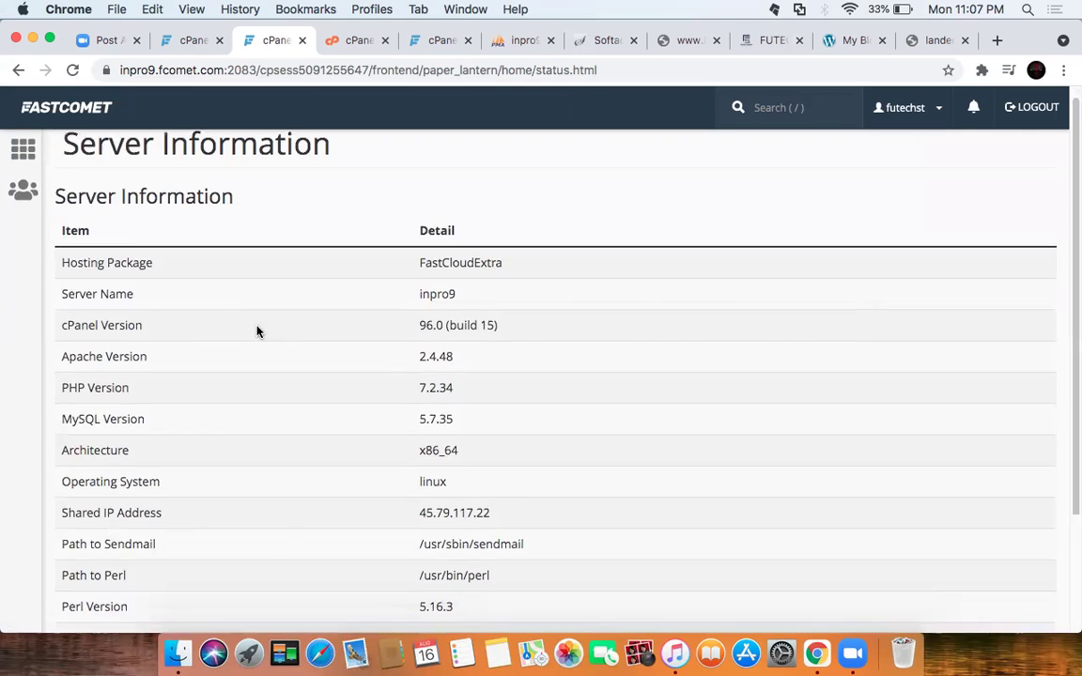
pyautogui.scroll(-3, 257, 330)
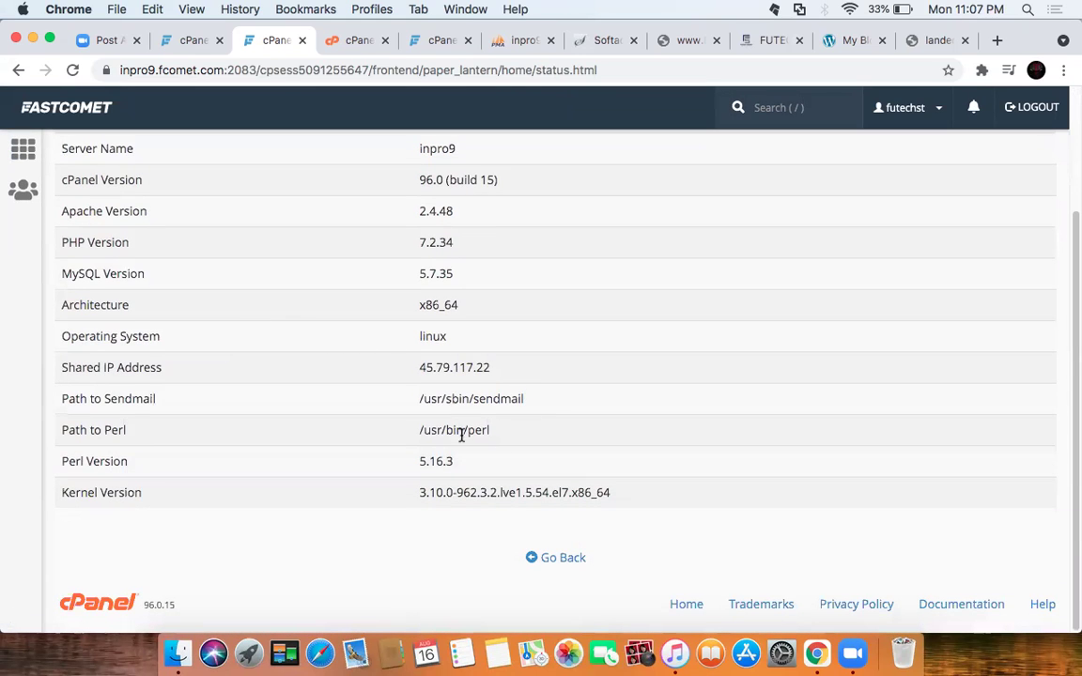
pyautogui.scroll(3, 310, 374)
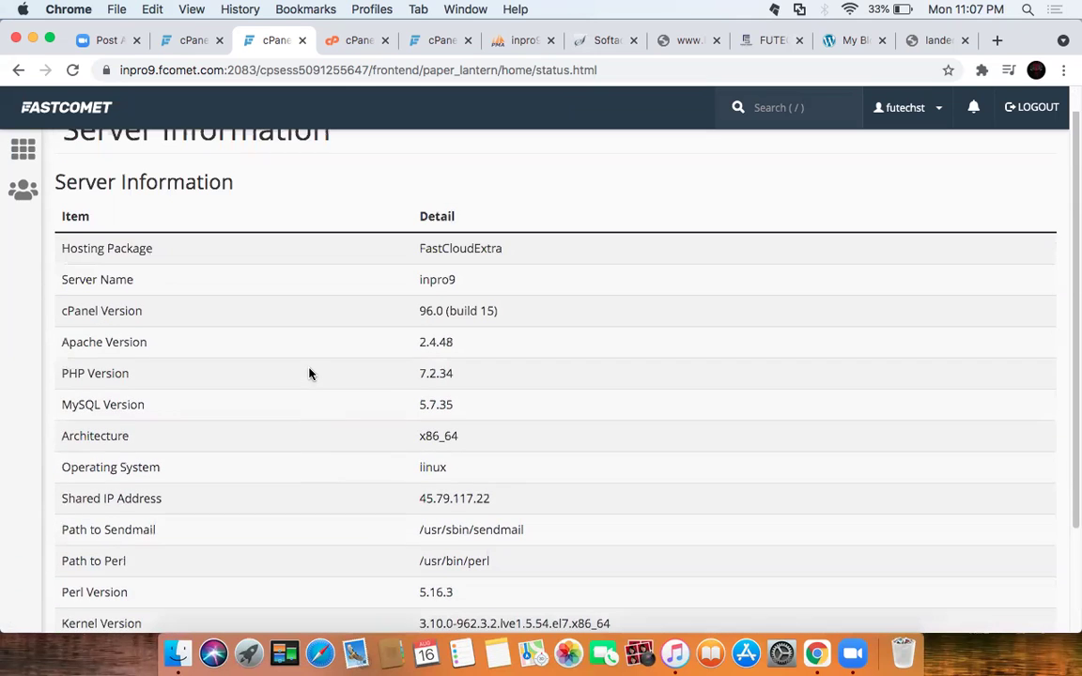
pyautogui.scroll(1, 311, 374)
pyautogui.scroll(-3, 459, 452)
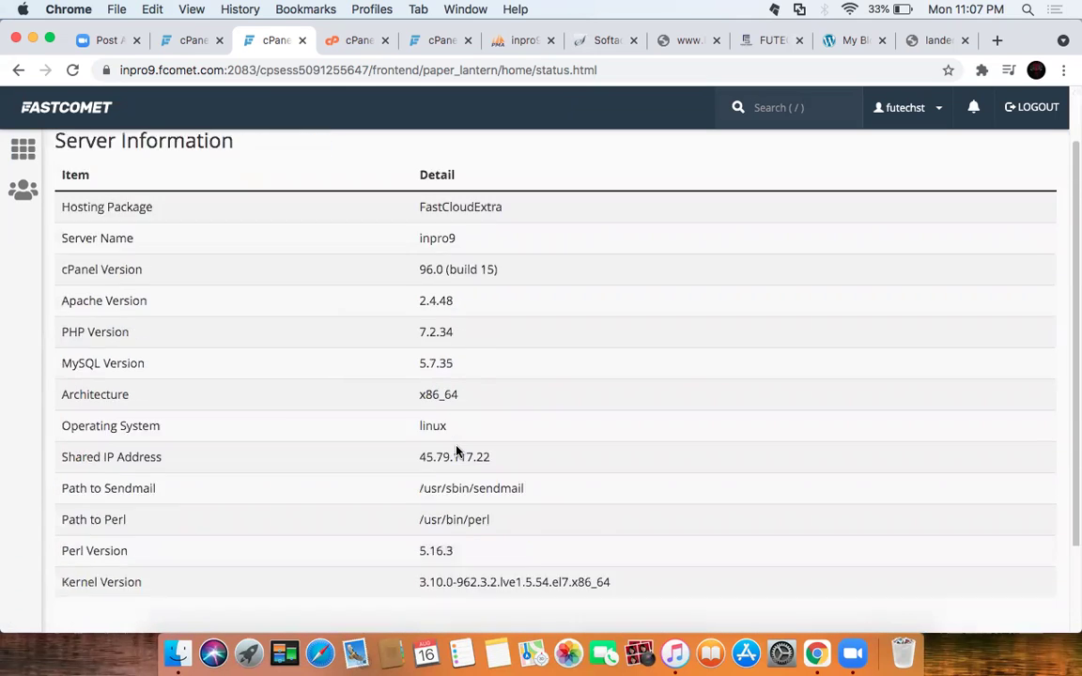
pyautogui.click(556, 559)
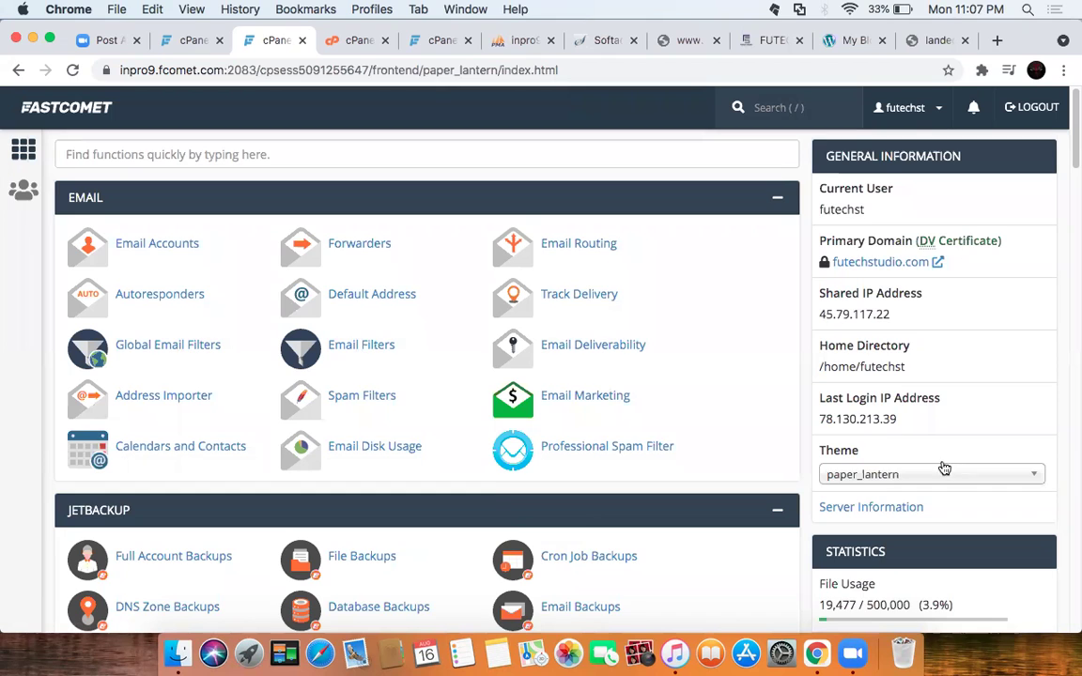
pyautogui.scroll(-5, 943, 468)
pyautogui.scroll(-5, 900, 430)
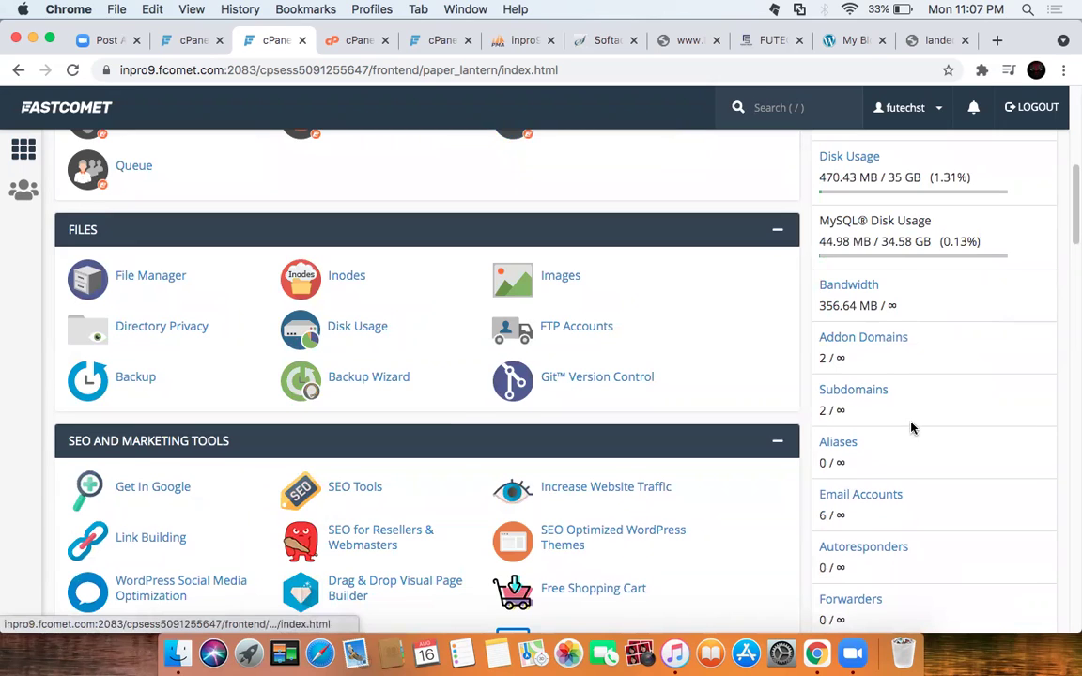
pyautogui.scroll(-7, 893, 413)
pyautogui.scroll(-2, 900, 428)
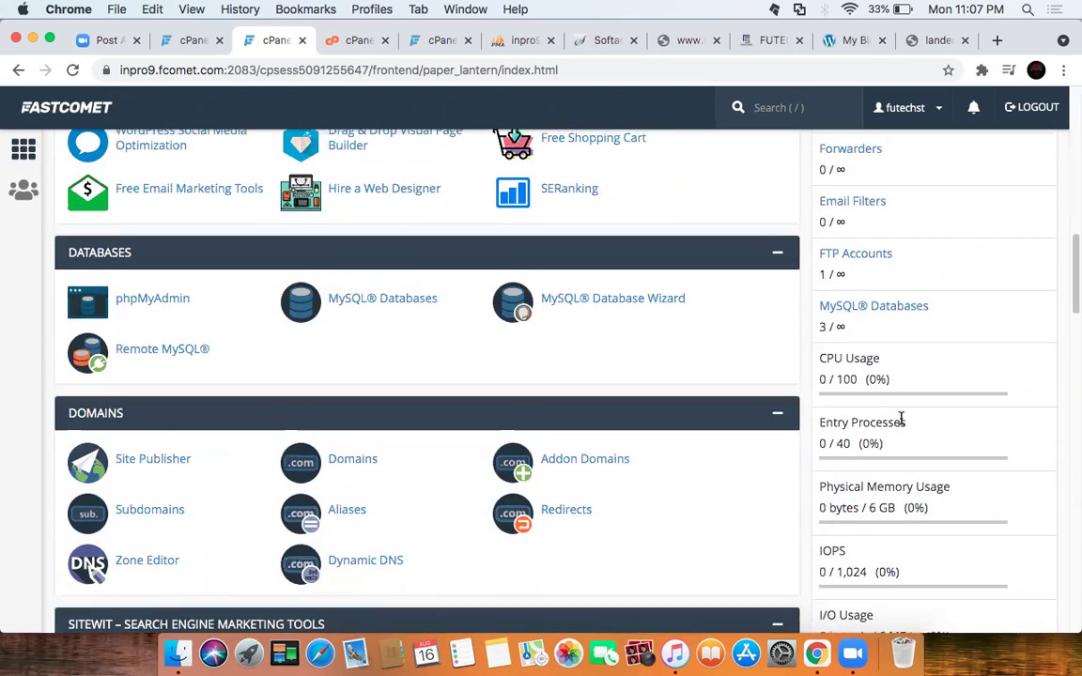
pyautogui.scroll(-6, 938, 413)
pyautogui.scroll(10, 935, 414)
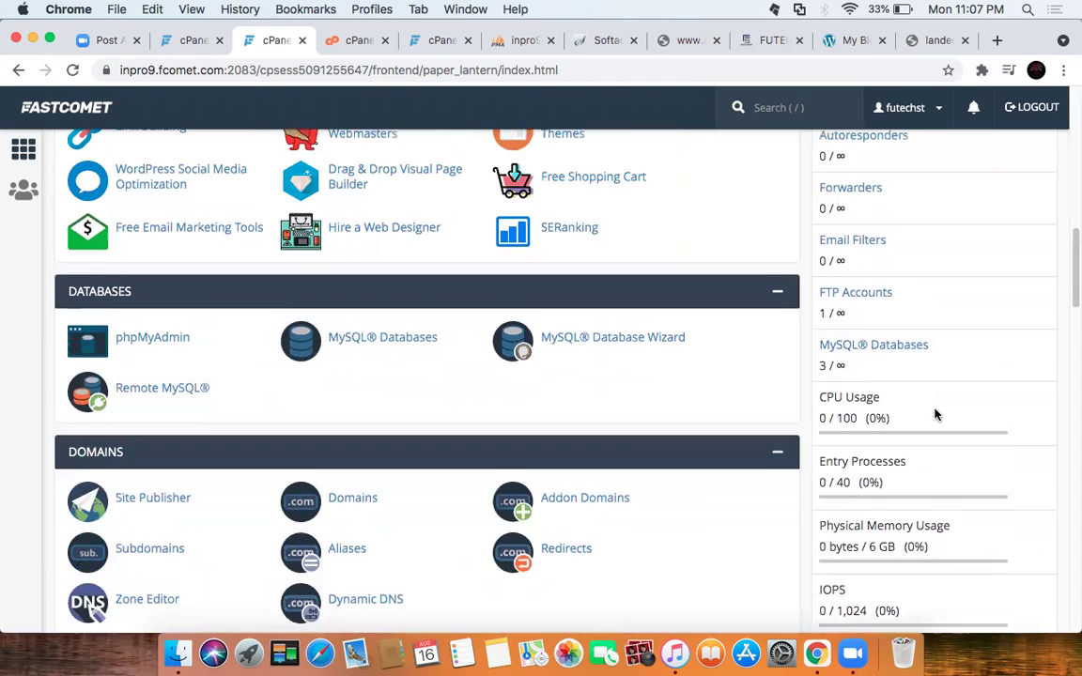
pyautogui.scroll(3, 930, 408)
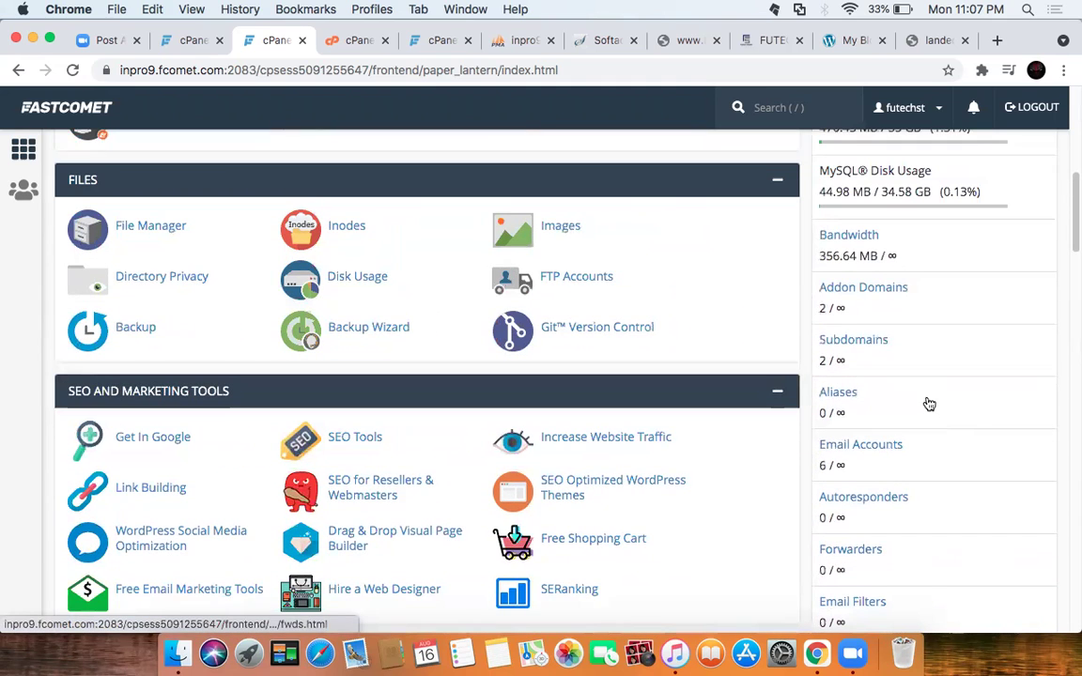
pyautogui.click(858, 289)
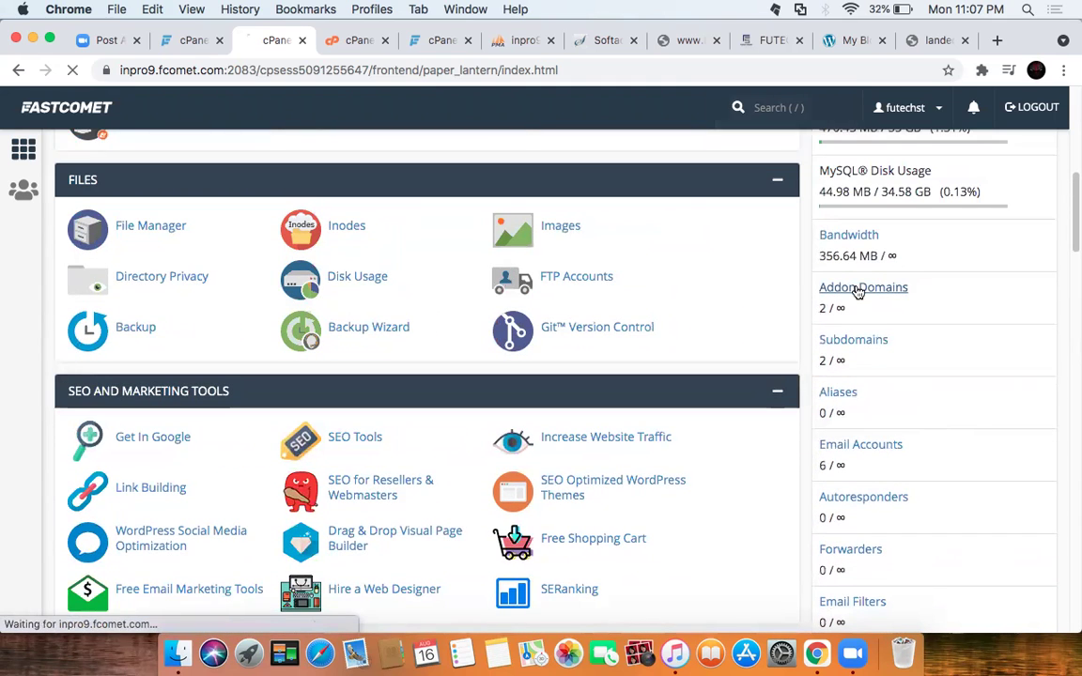
pyautogui.scroll(-5, 589, 389)
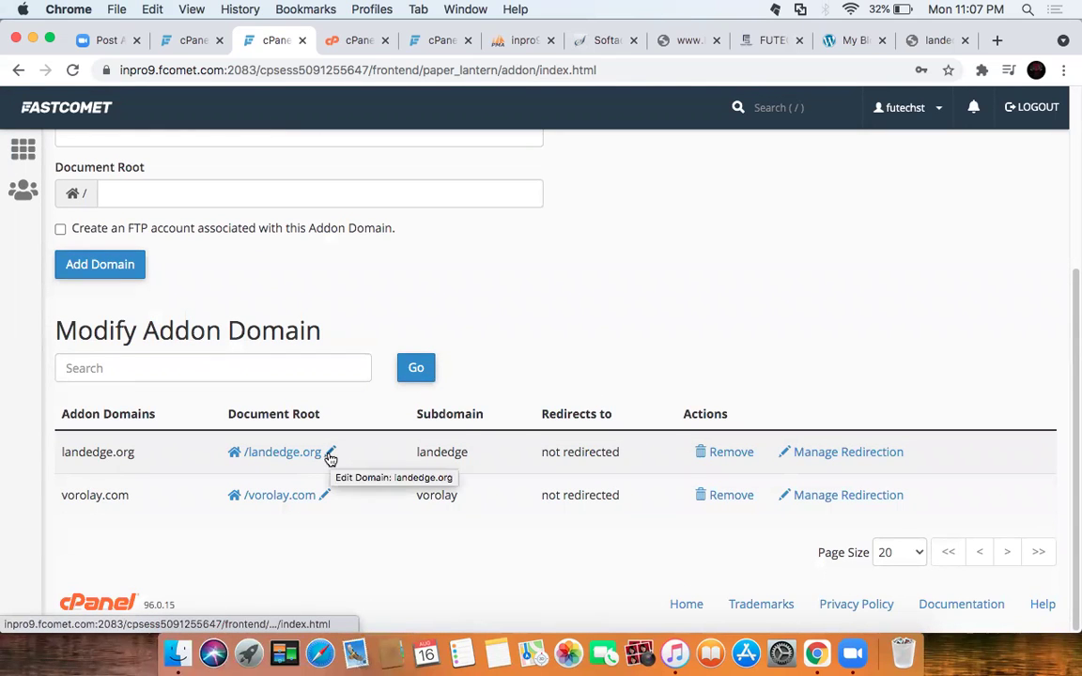
pyautogui.click(870, 456)
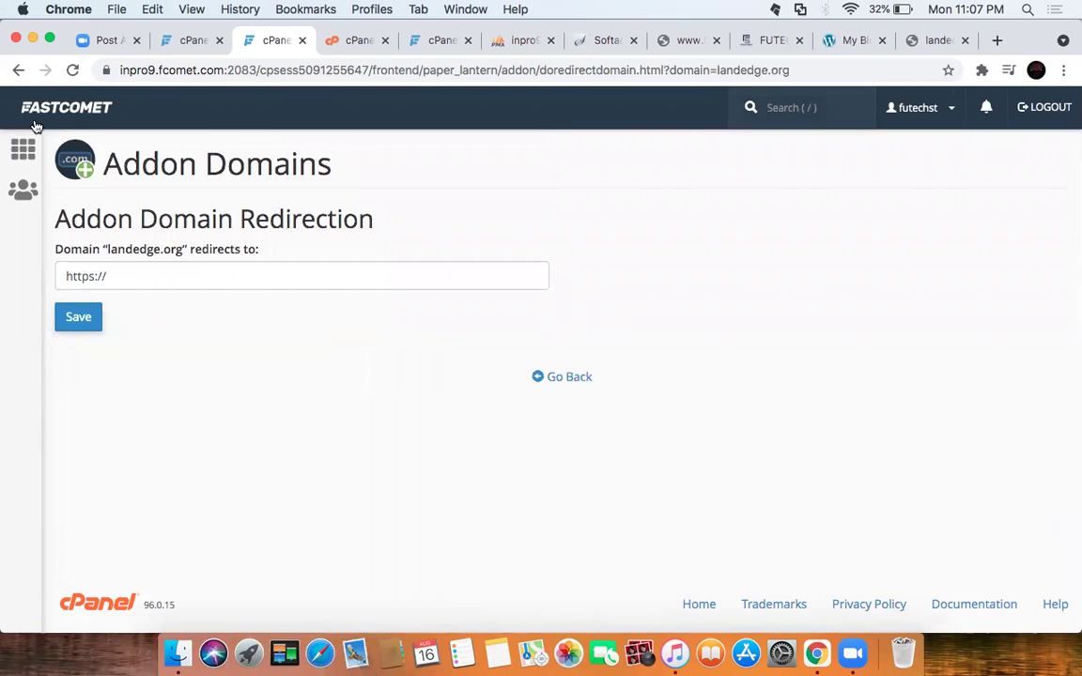
pyautogui.click(18, 69)
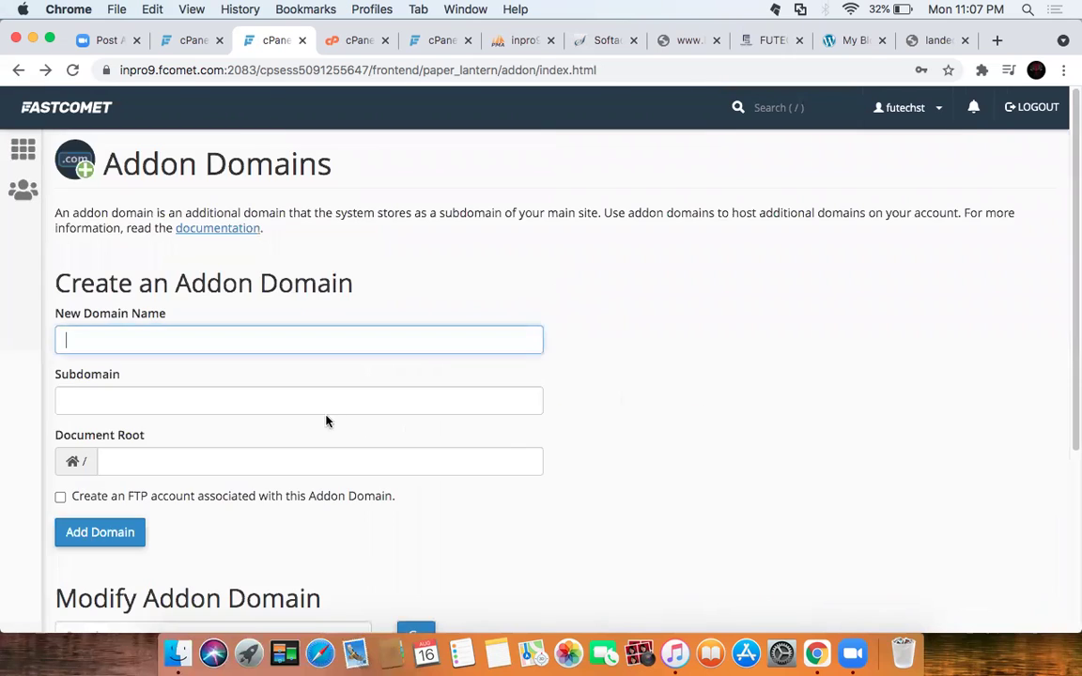
pyautogui.click(329, 452)
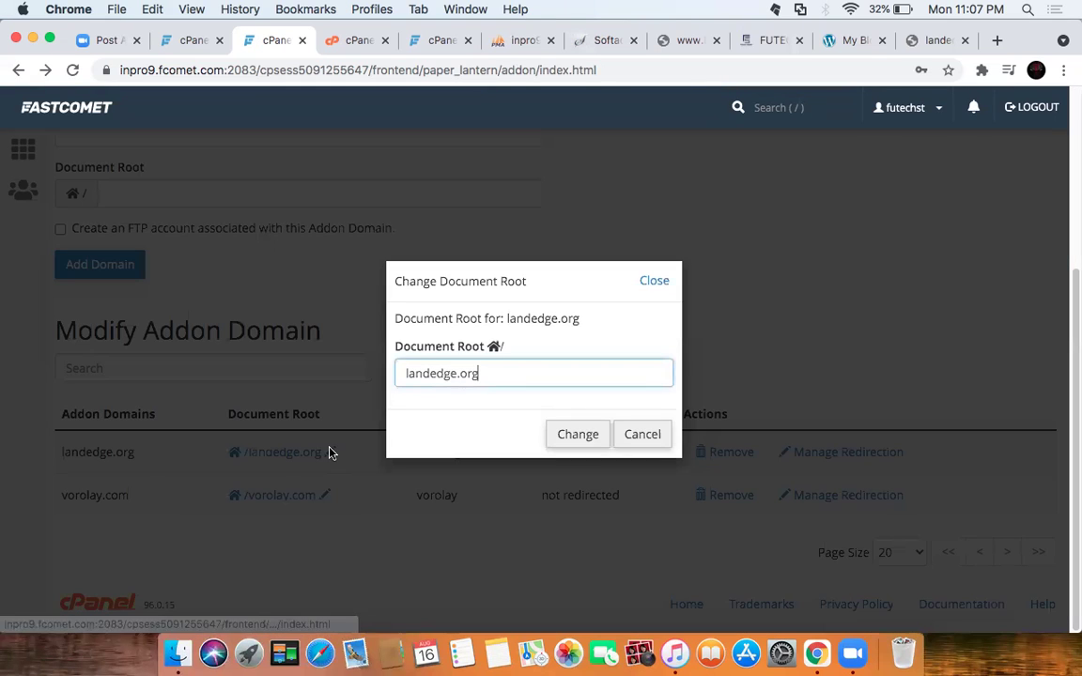
pyautogui.click(637, 437)
pyautogui.click(20, 146)
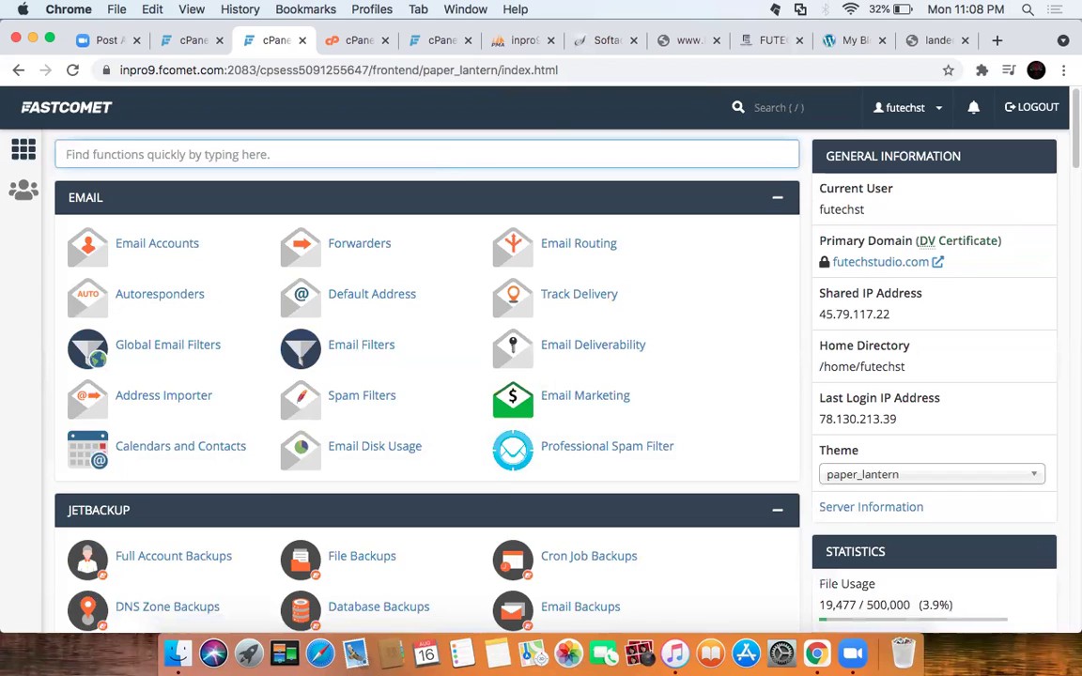
# Step: Search tools for 'name', open Zone Editor, and start a CNAME record for landedge.org
pyautogui.write('namer')
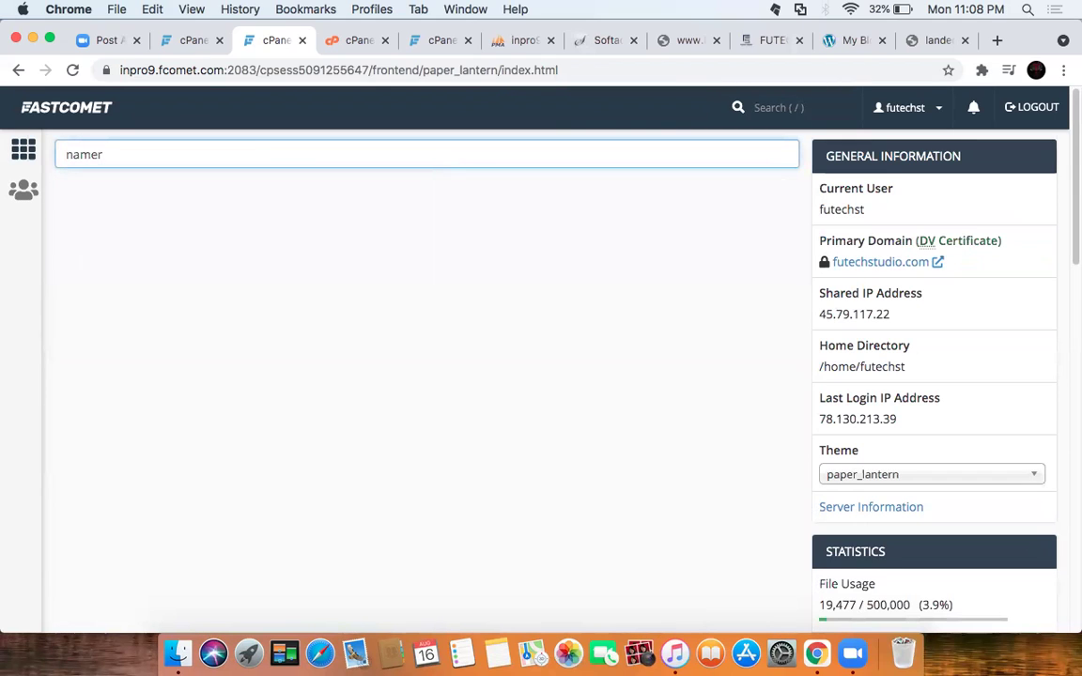
pyautogui.press('BackSpace')
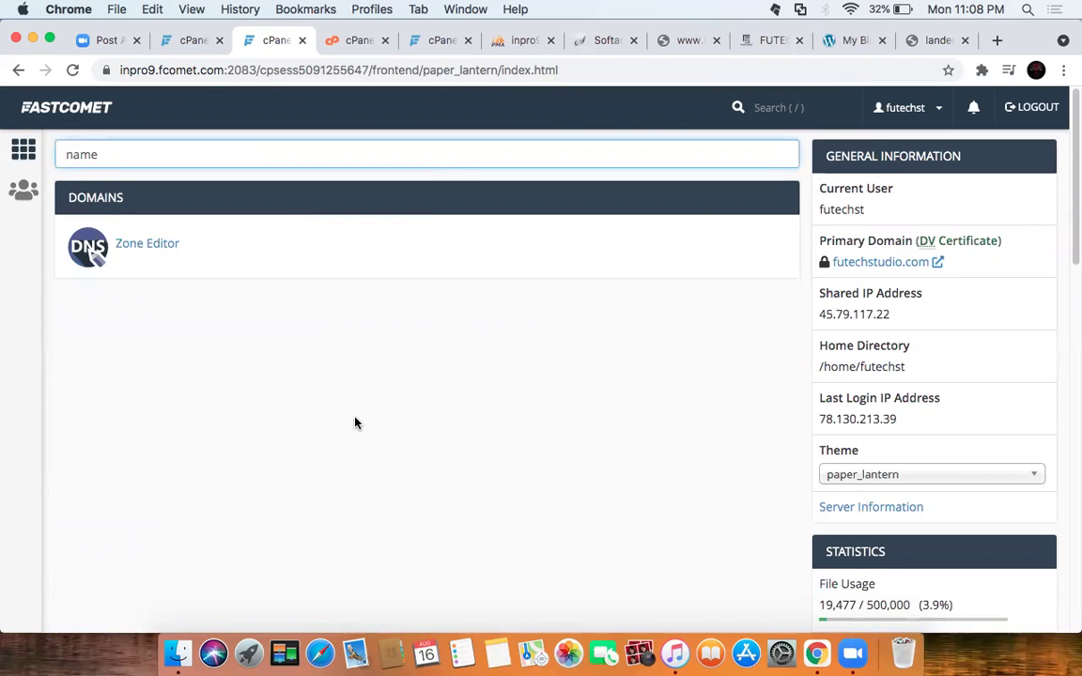
pyautogui.click(136, 246)
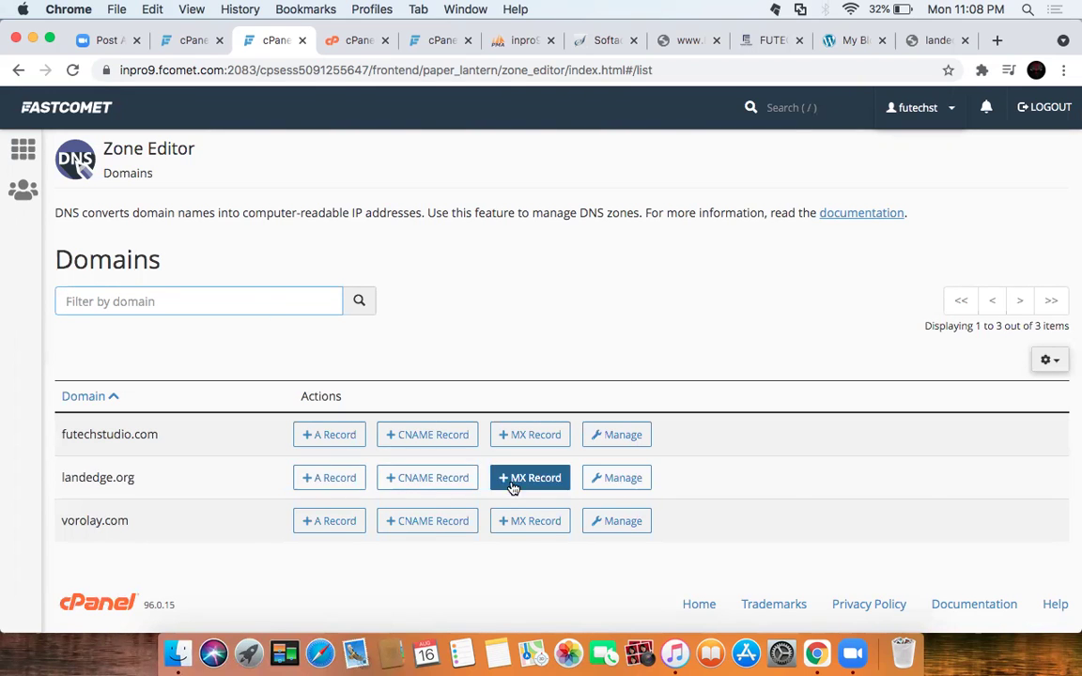
pyautogui.click(432, 480)
# Step: Submit CNAME landedge.org pointing to le1.navicosoft.com, which fails with a request error
pyautogui.click(451, 294)
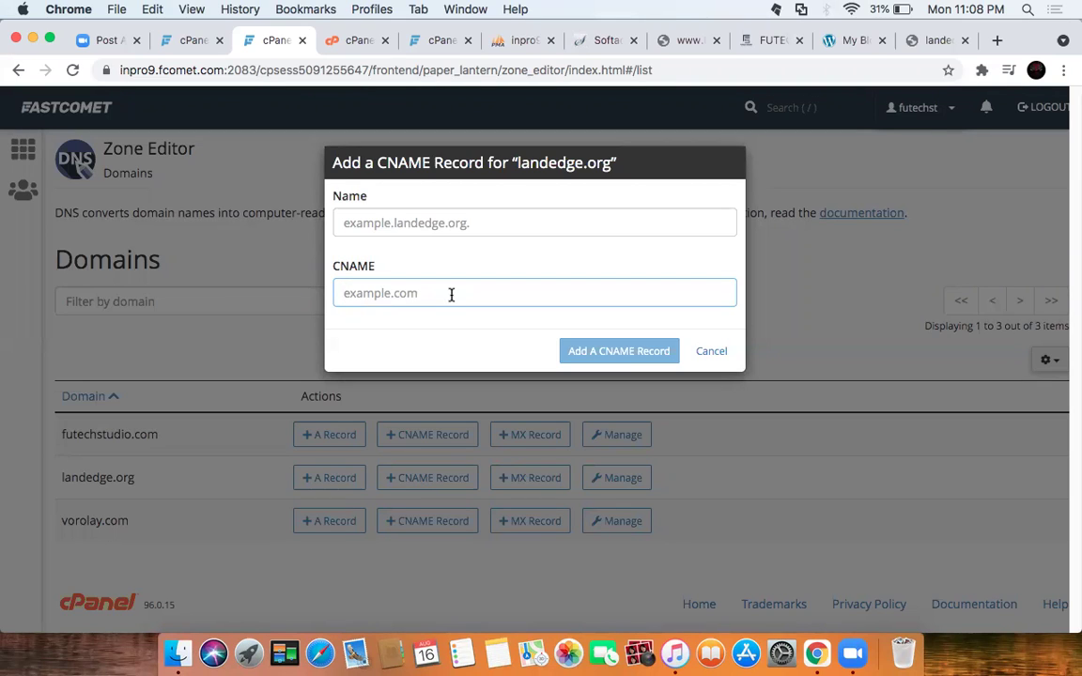
pyautogui.write('le1.navicosoft.com')
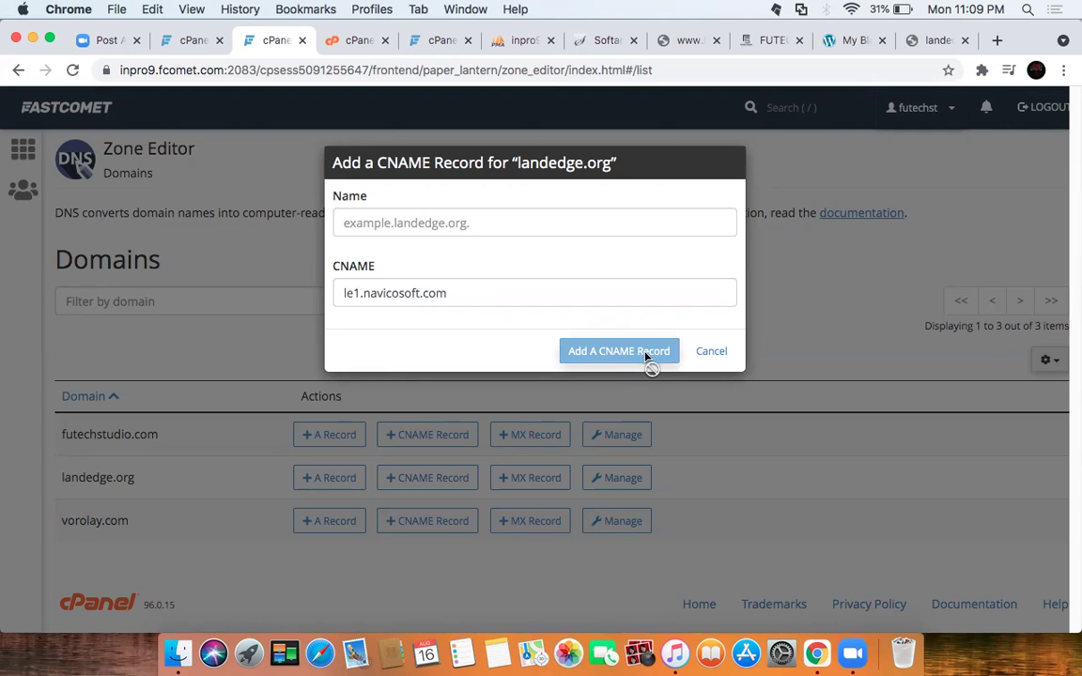
pyautogui.click(498, 226)
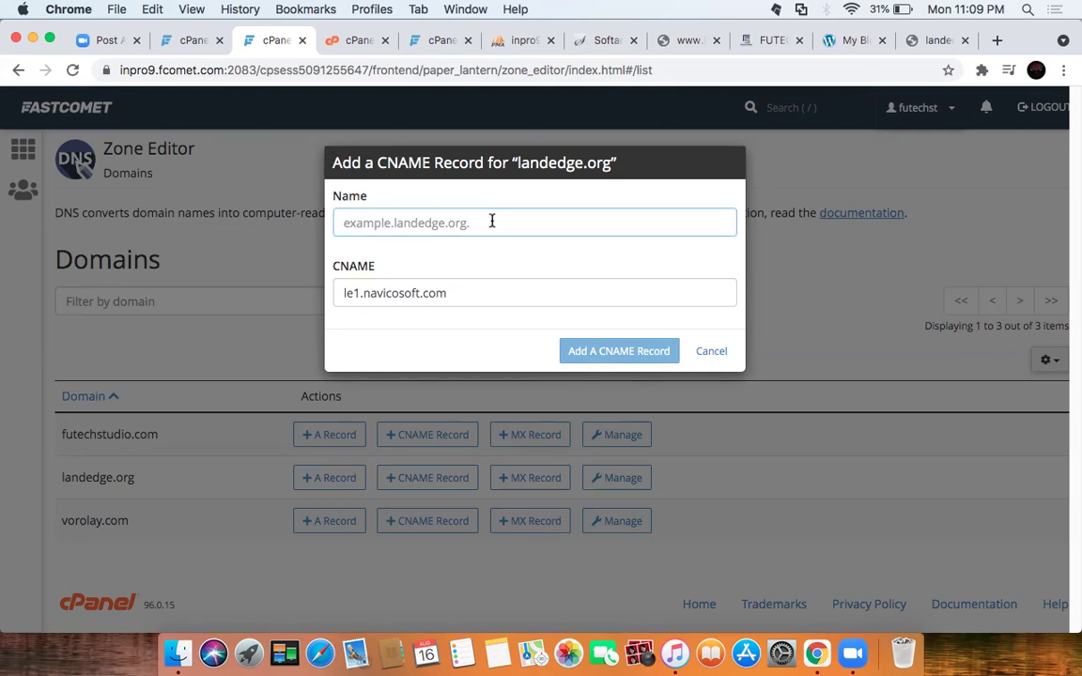
pyautogui.write('landedge.org')
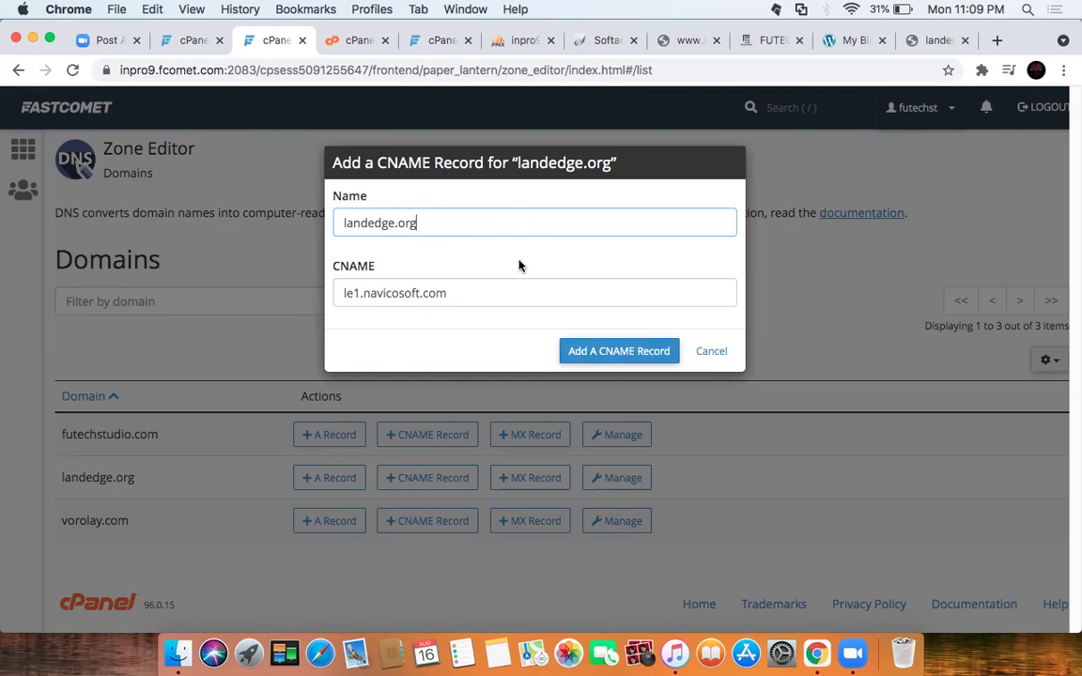
pyautogui.click(620, 352)
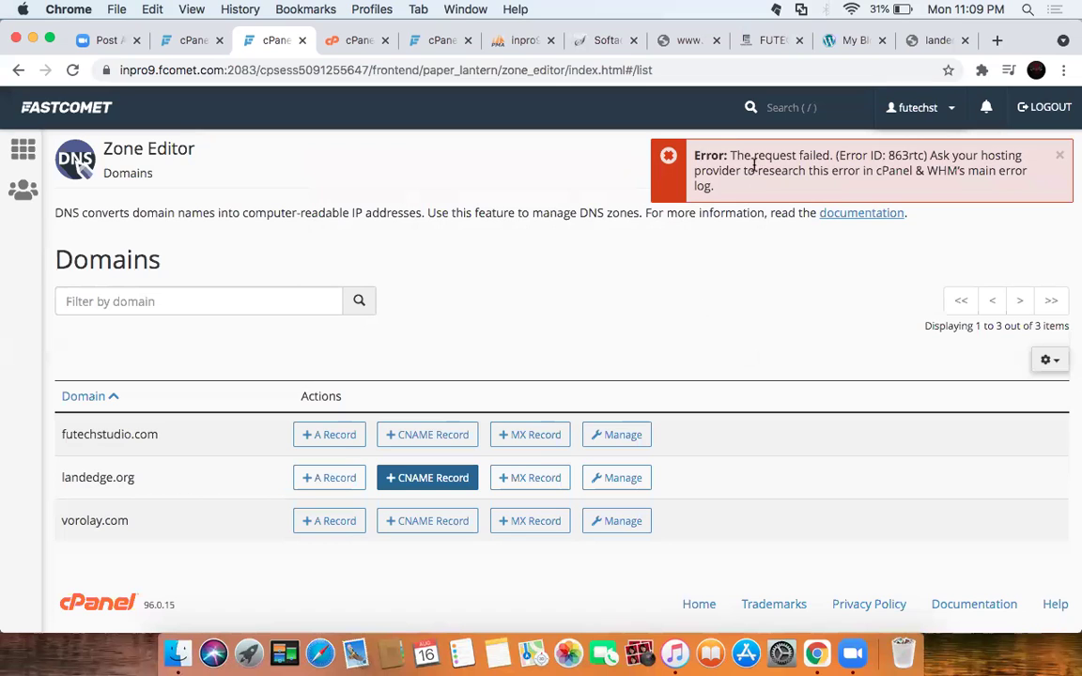
# Step: Copy 'WHM's' from the error and search the home page tools for it
pyautogui.moveTo(663, 151); pyautogui.dragTo(719, 186)
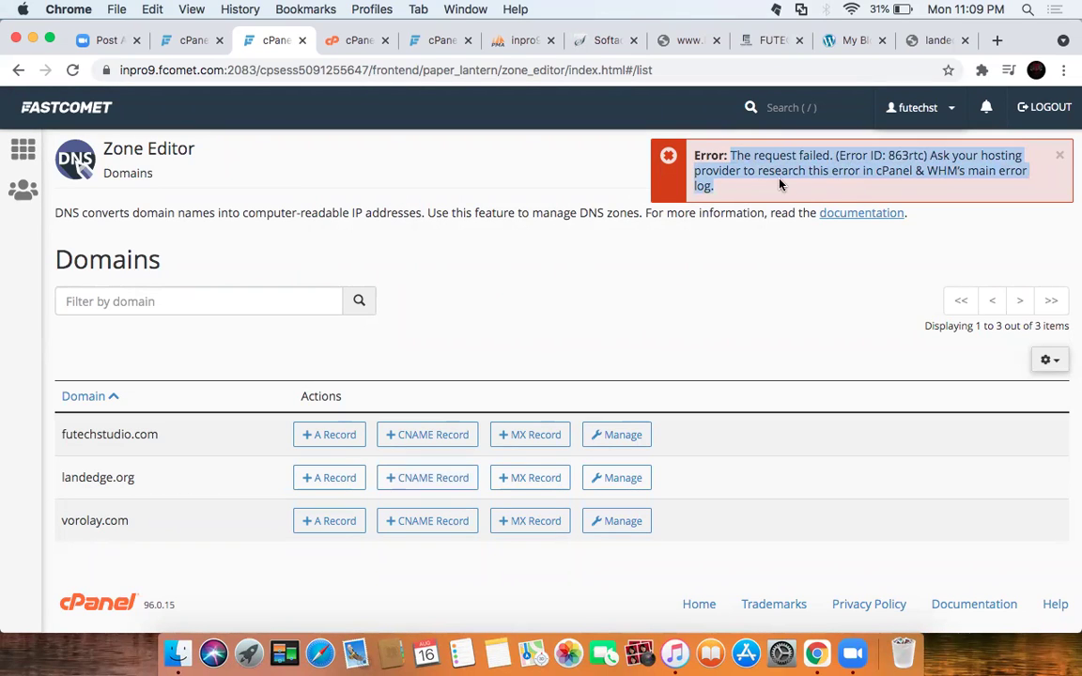
pyautogui.doubleClick(944, 172)
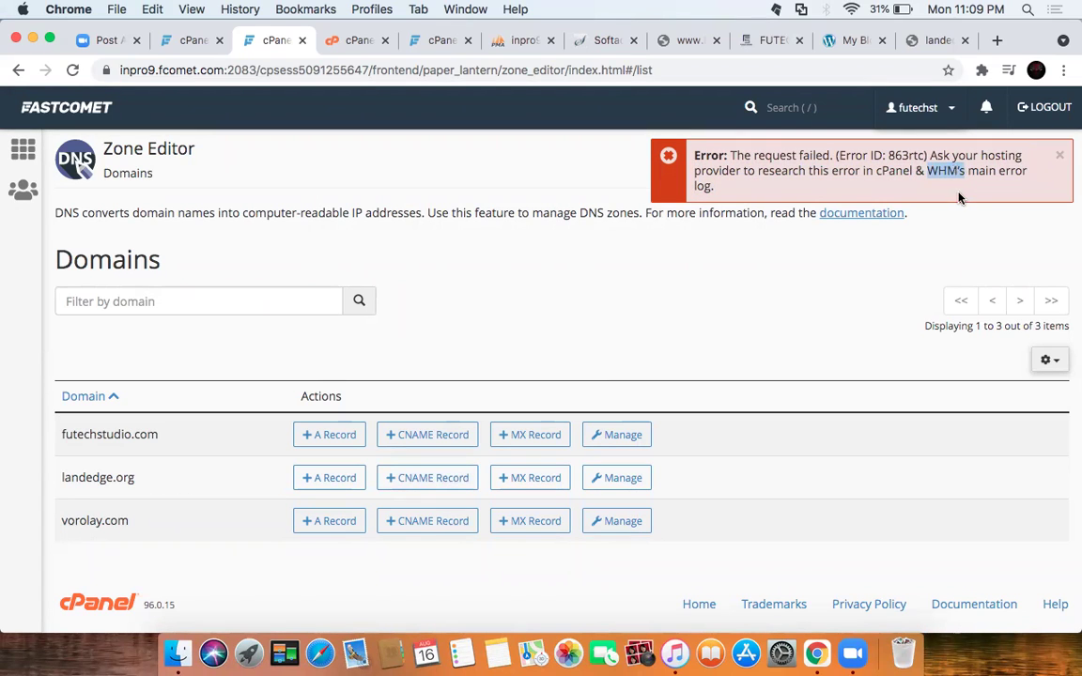
pyautogui.click(23, 149)
pyautogui.click(343, 156)
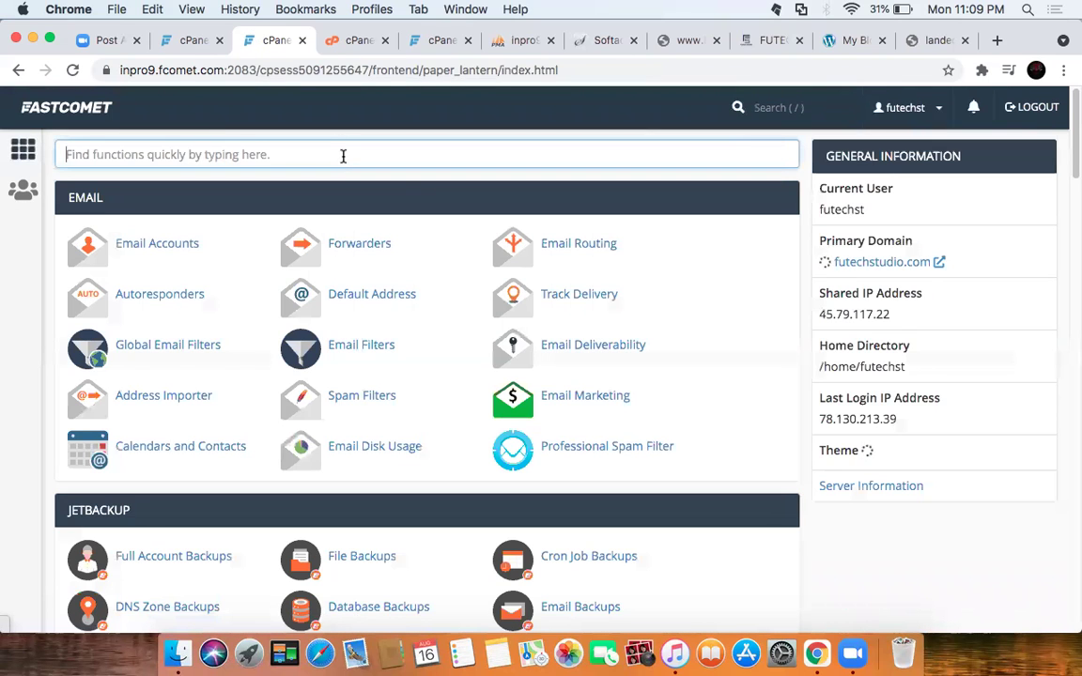
pyautogui.write('WHM’s')
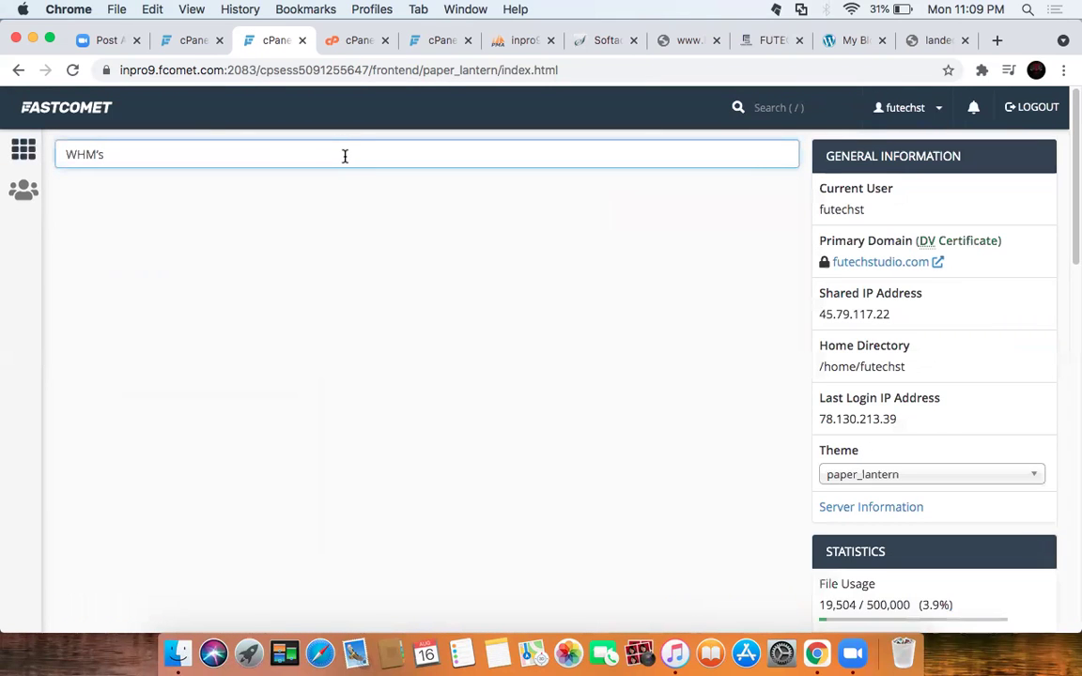
pyautogui.press('BackSpace')
pyautogui.press('BackSpace')
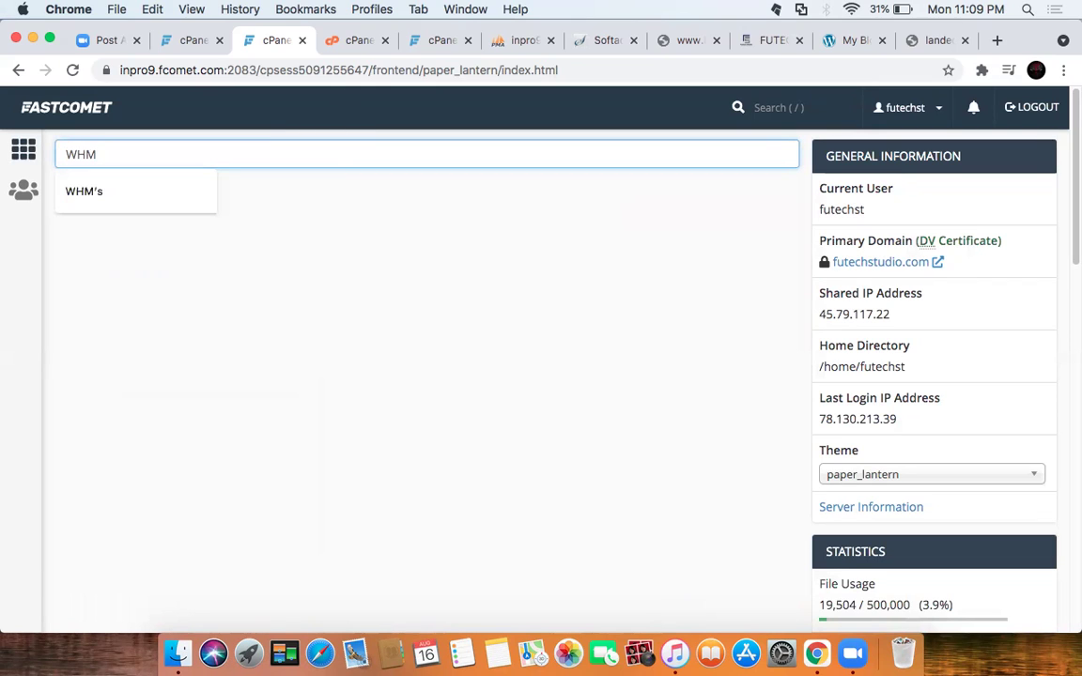
pyautogui.click(91, 193)
# Step: Search the whole panel for 'nameserver' and open Zone Editor from the results
pyautogui.click(765, 106)
pyautogui.write('WHM’s')
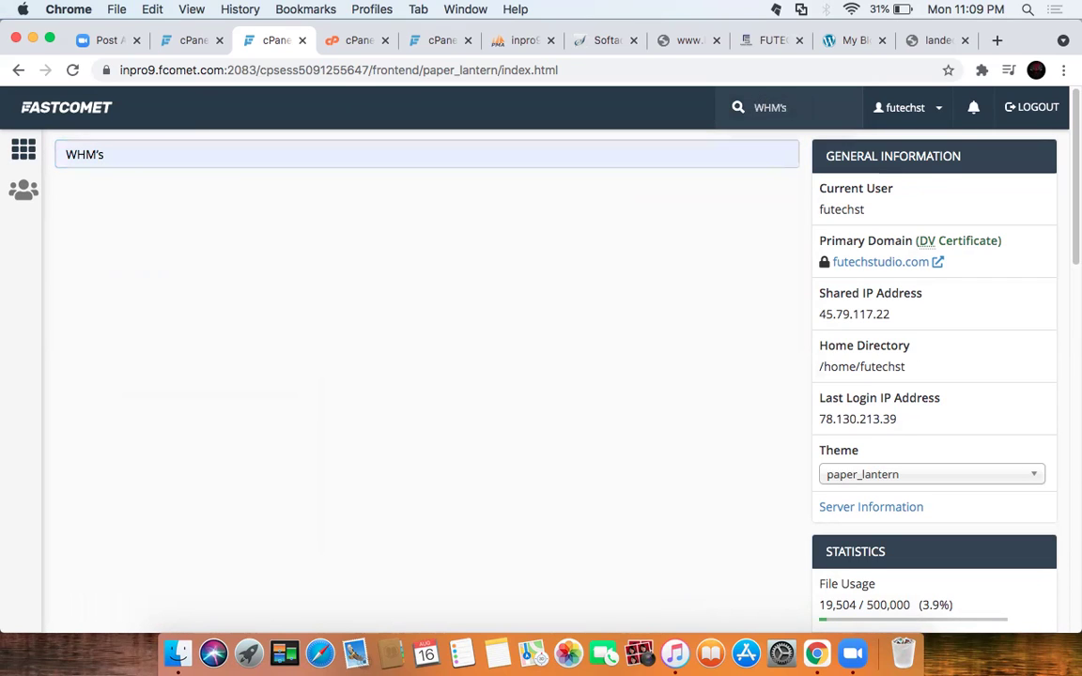
pyautogui.press('BackSpace')
pyautogui.press('BackSpace')
pyautogui.press('BackSpace')
pyautogui.write('nameserver')
pyautogui.press('BackSpace')
pyautogui.press('BackSpace')
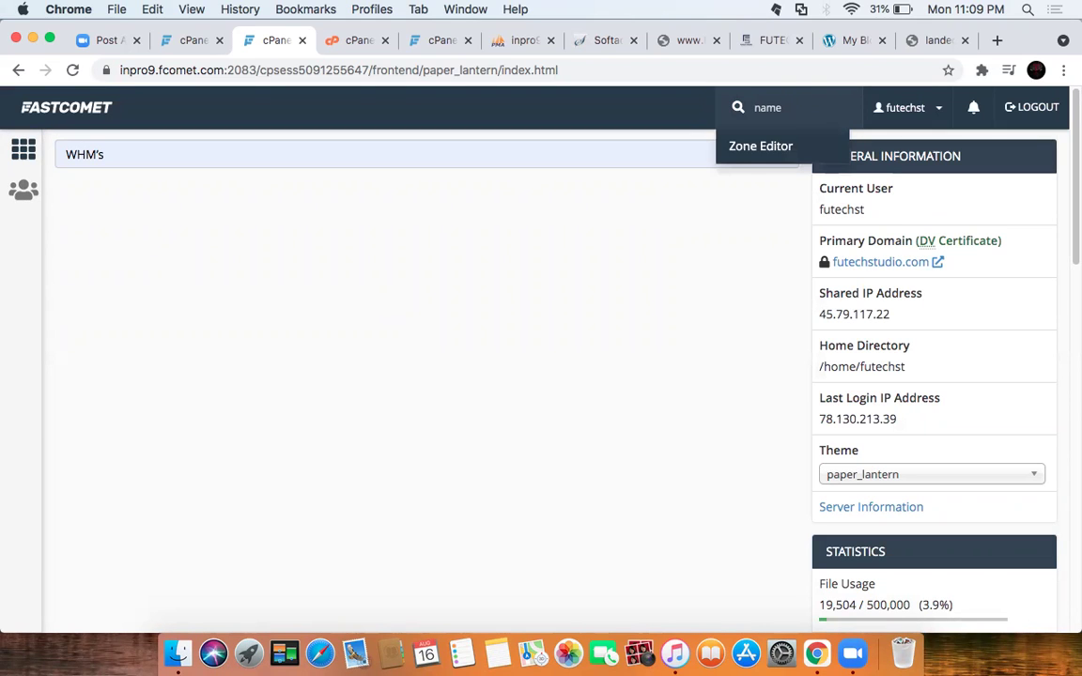
pyautogui.click(738, 149)
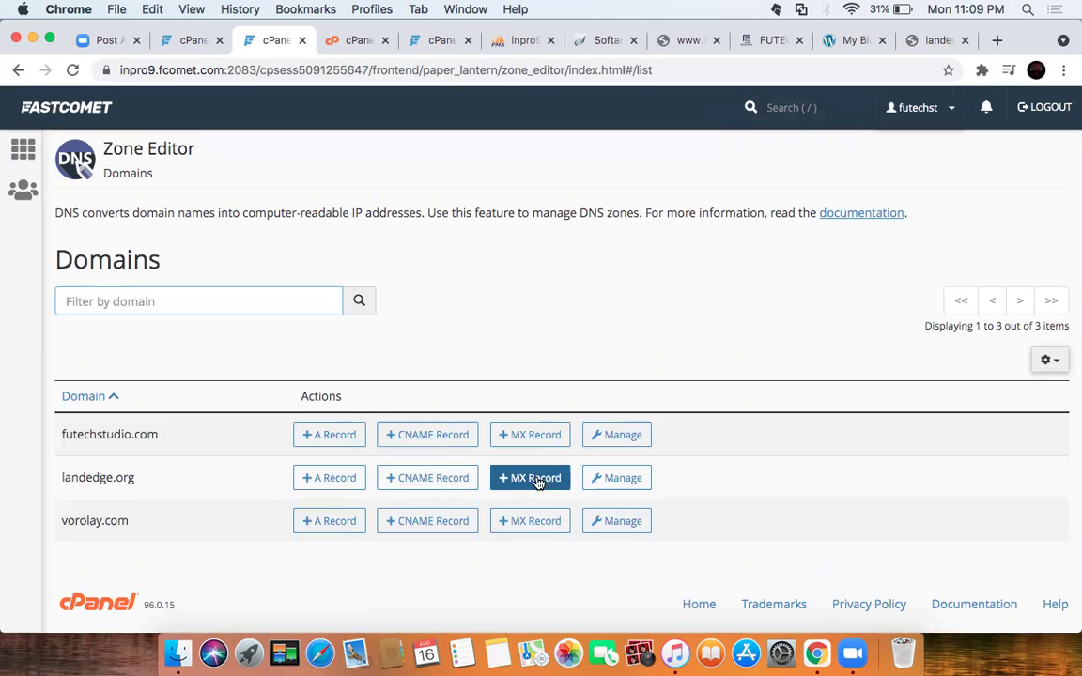
# Step: Re-save landedge.org's MX record: TTL 3600, priority 10, destination inpro9.fcomet.com
pyautogui.click(601, 481)
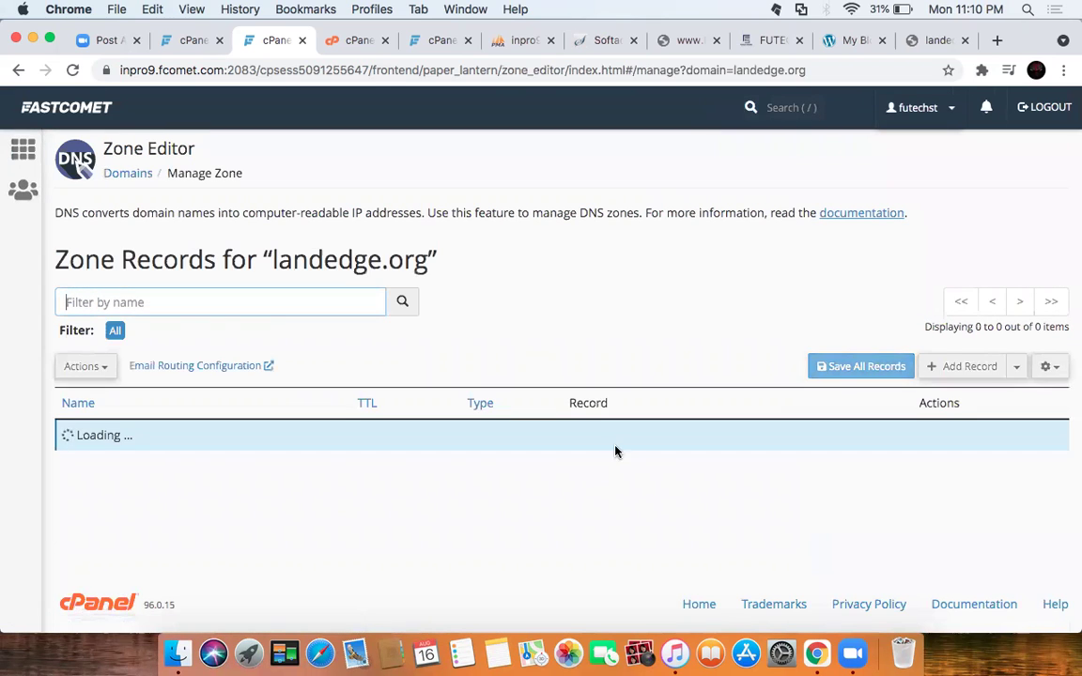
pyautogui.scroll(-6, 419, 461)
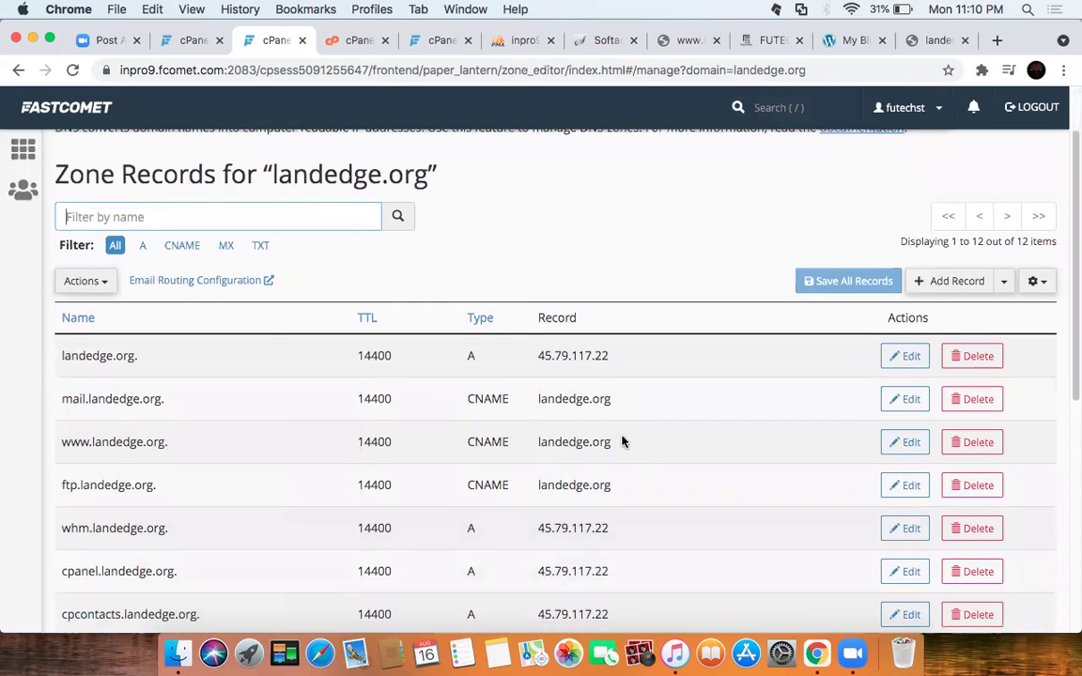
pyautogui.scroll(-6, 554, 413)
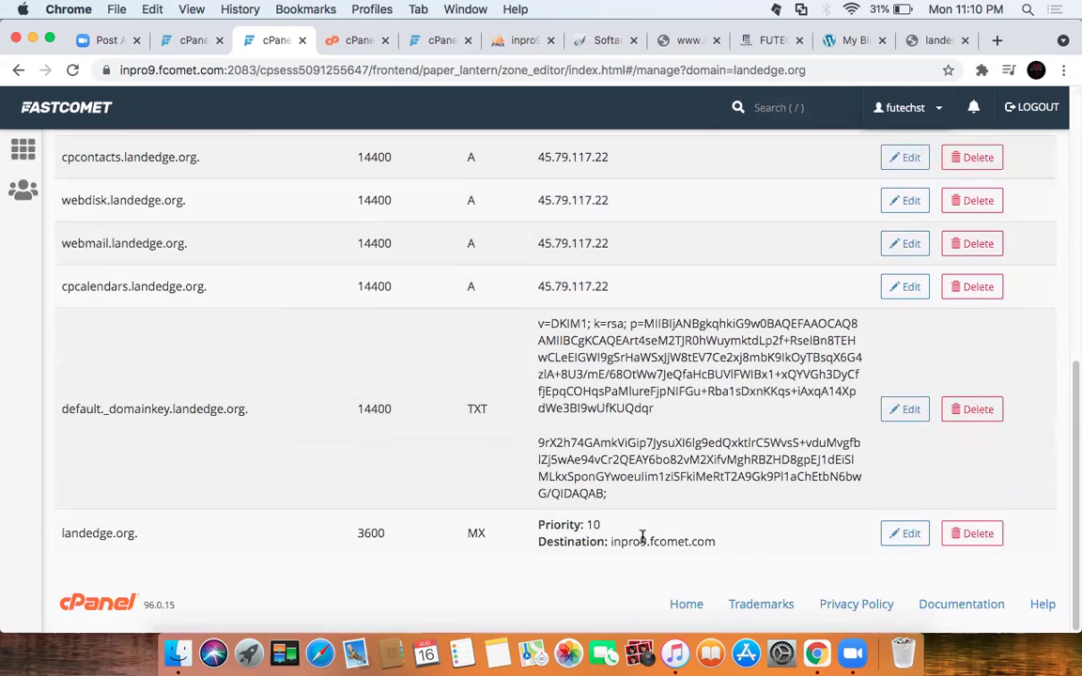
pyautogui.click(904, 534)
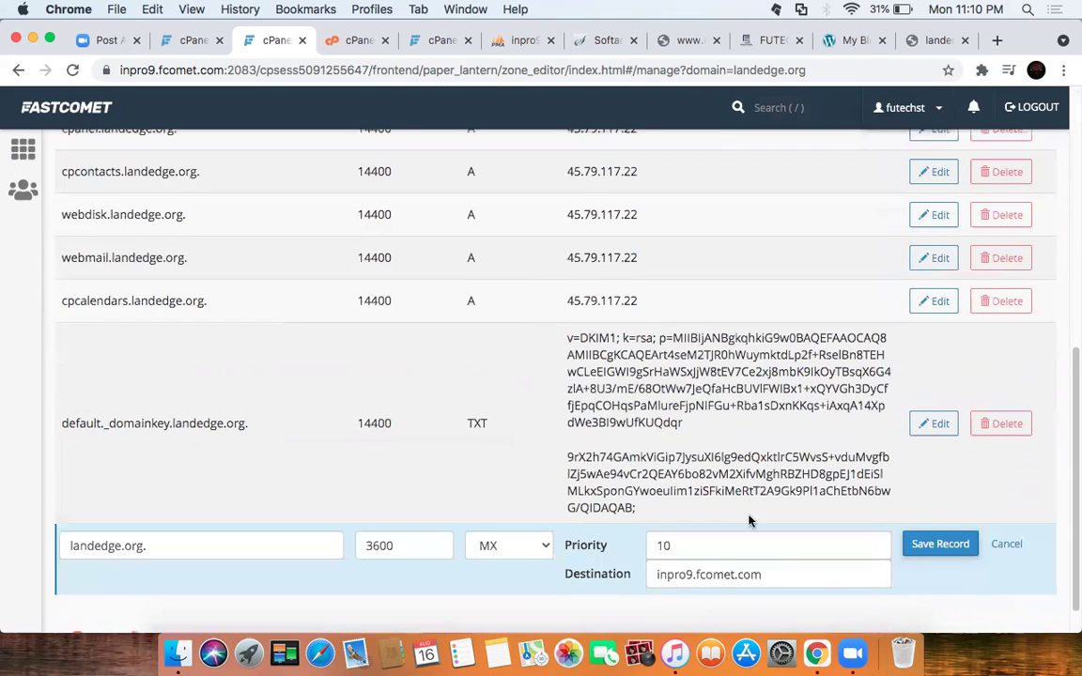
pyautogui.scroll(-2, 526, 526)
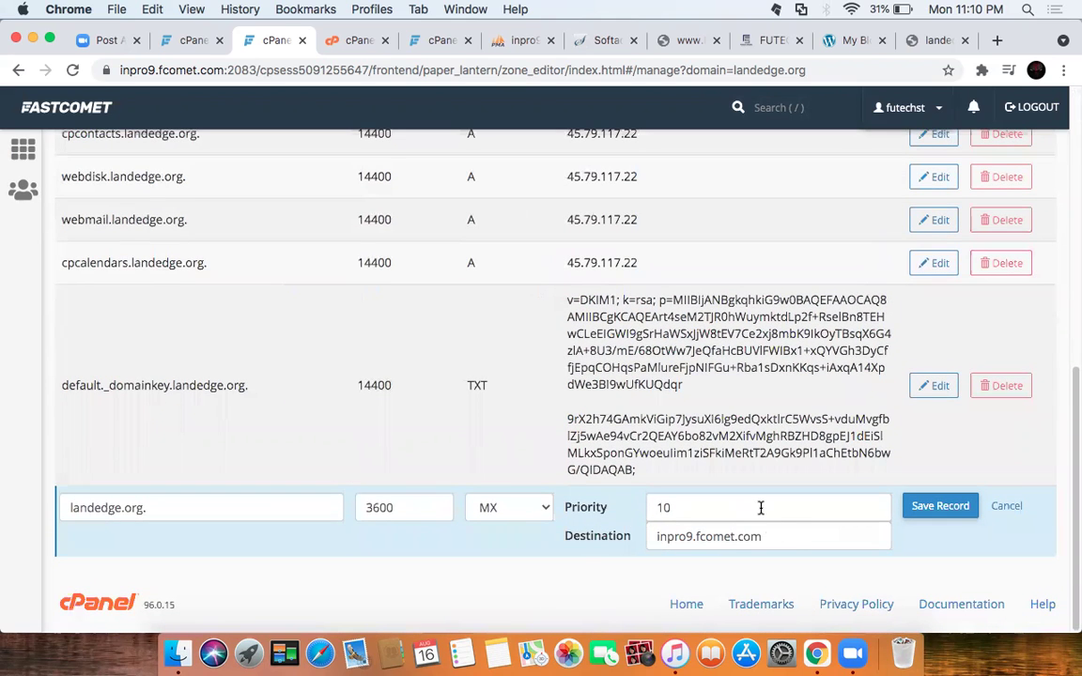
pyautogui.click(797, 539)
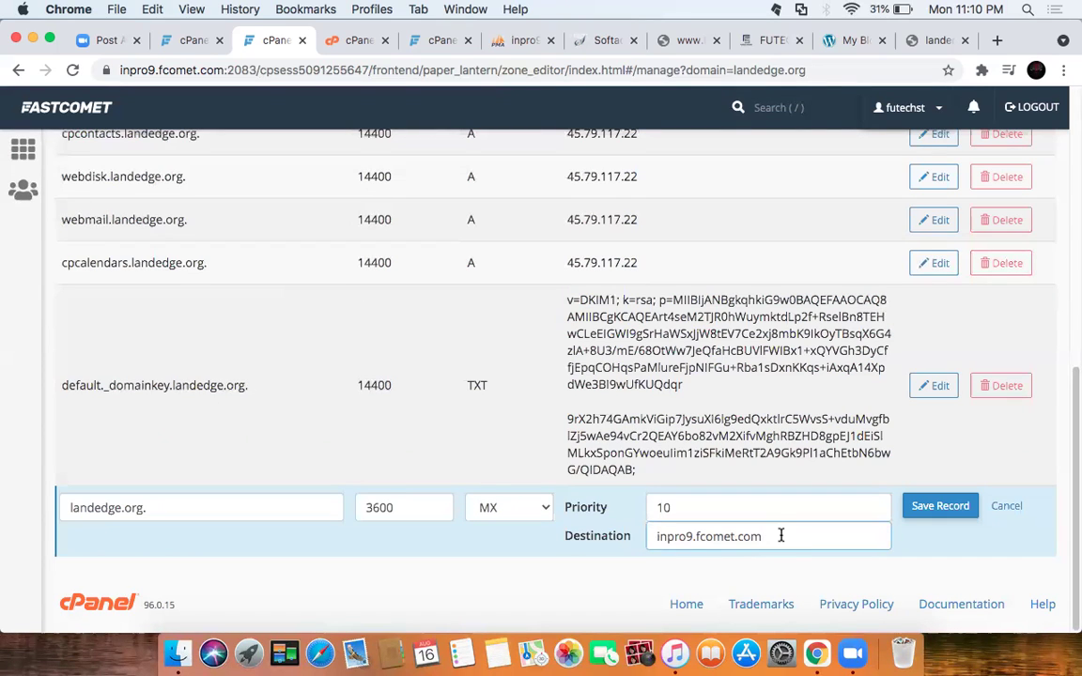
pyautogui.moveTo(781, 537); pyautogui.dragTo(639, 539)
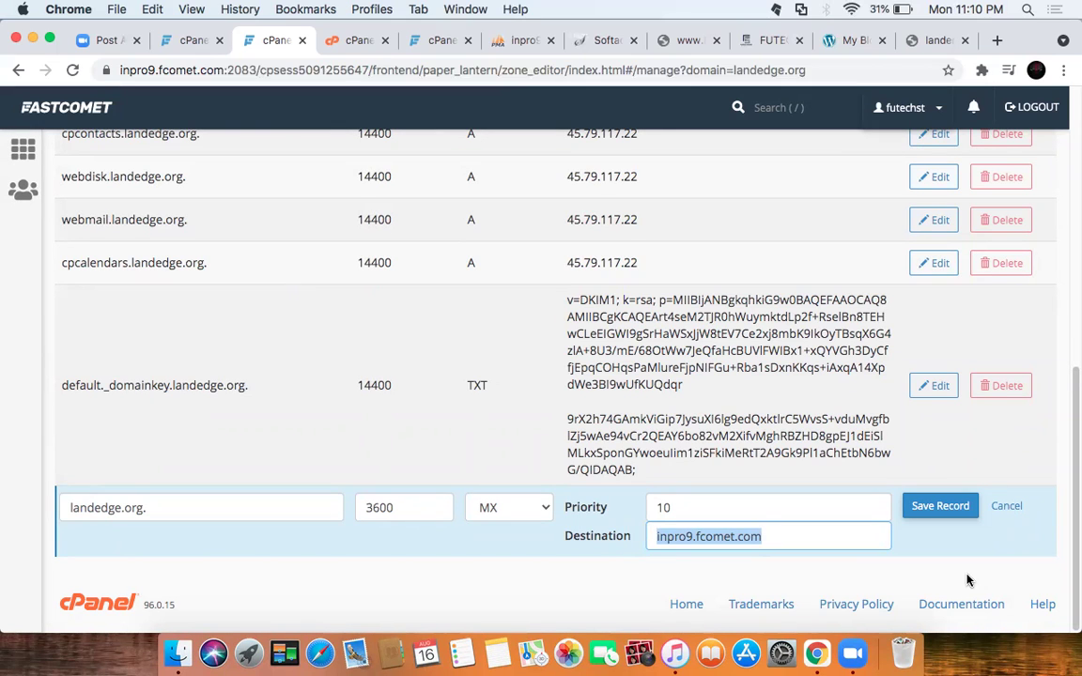
pyautogui.click(939, 507)
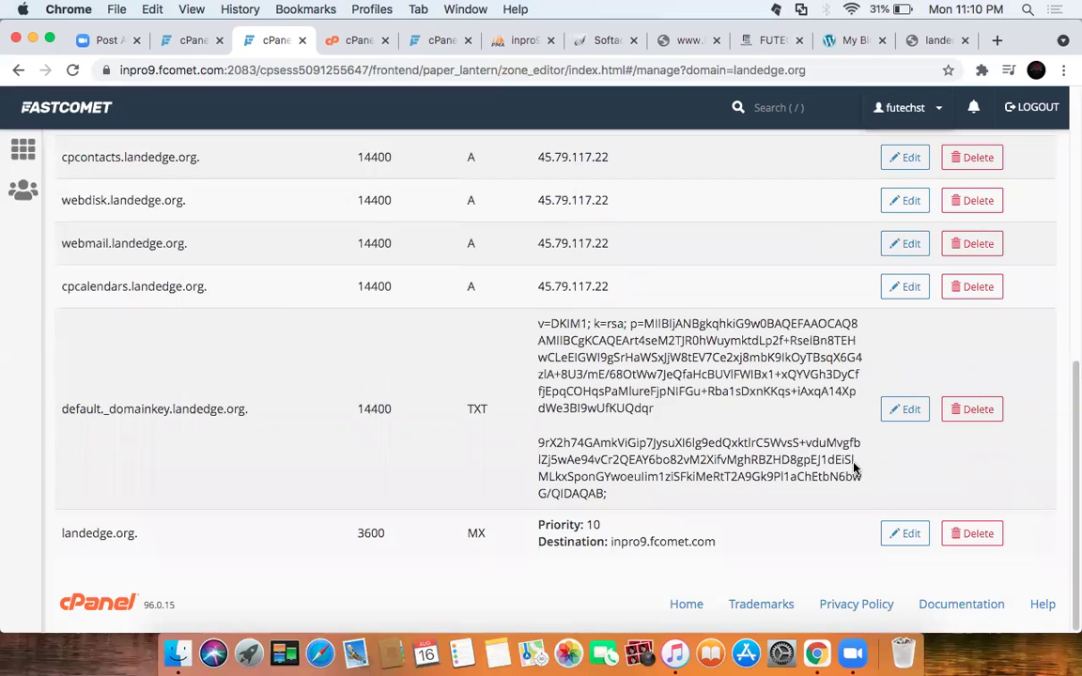
pyautogui.scroll(10, 853, 468)
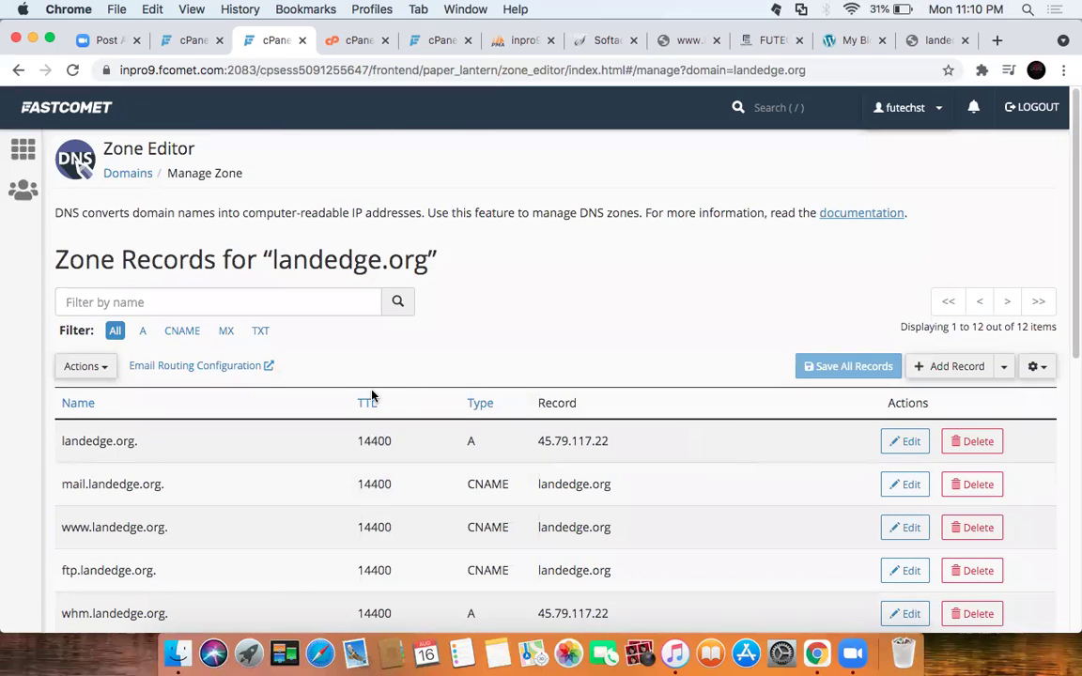
# Step: Filter landedge.org's zone records to TXT only, then open Email Routing Configuration in a new tab
pyautogui.click(263, 333)
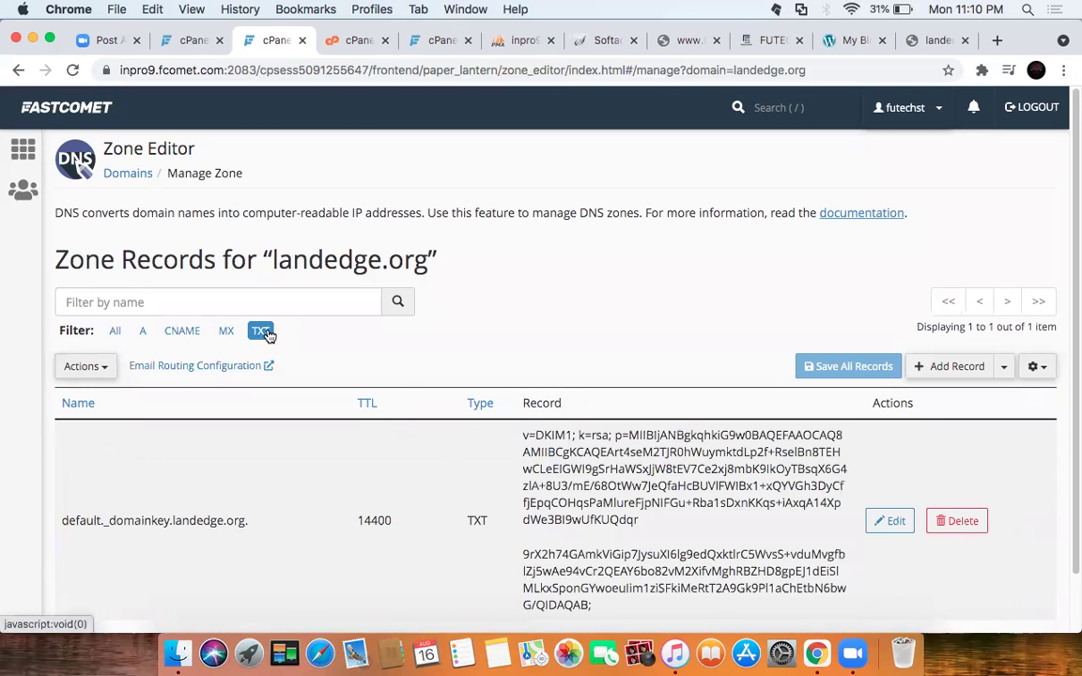
pyautogui.scroll(-2, 780, 442)
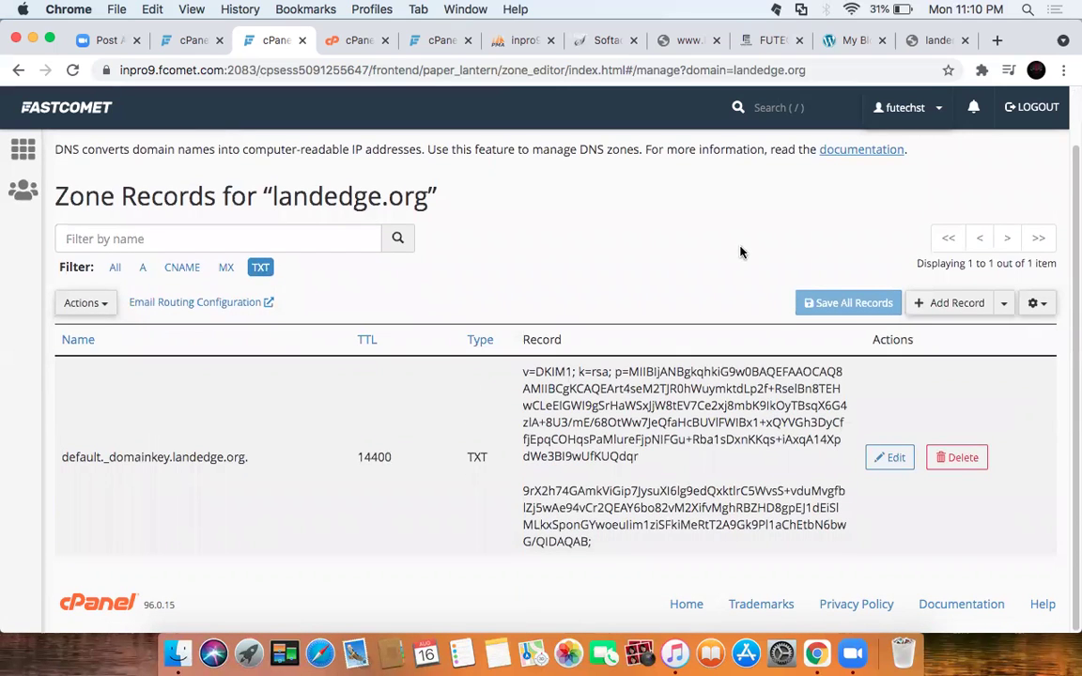
pyautogui.scroll(2, 654, 227)
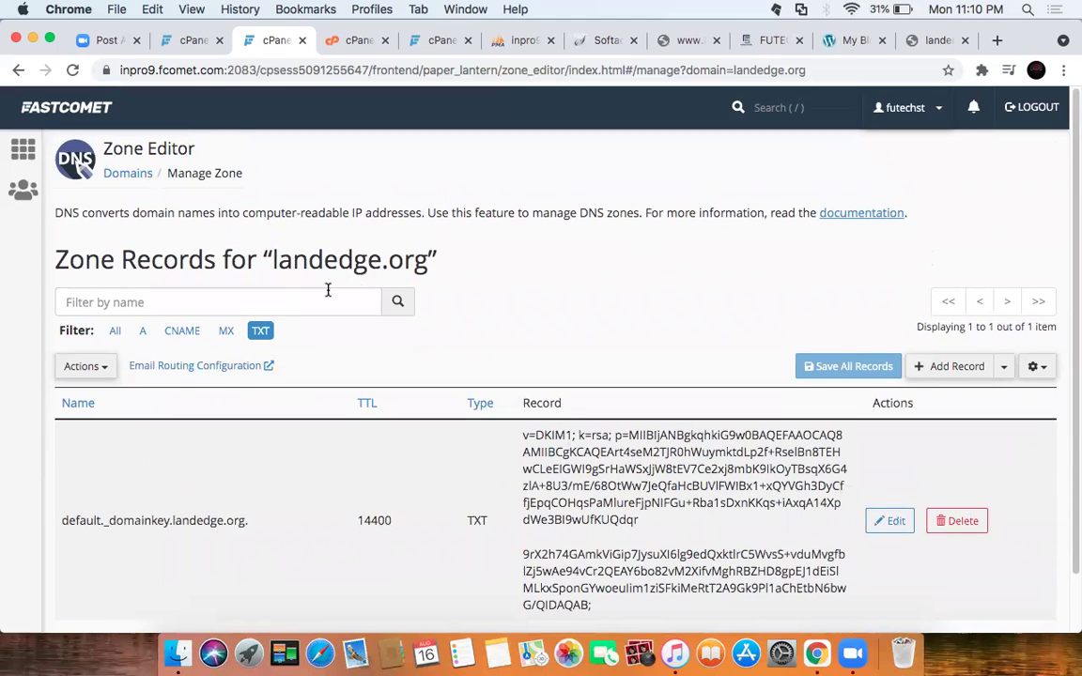
pyautogui.click(252, 367)
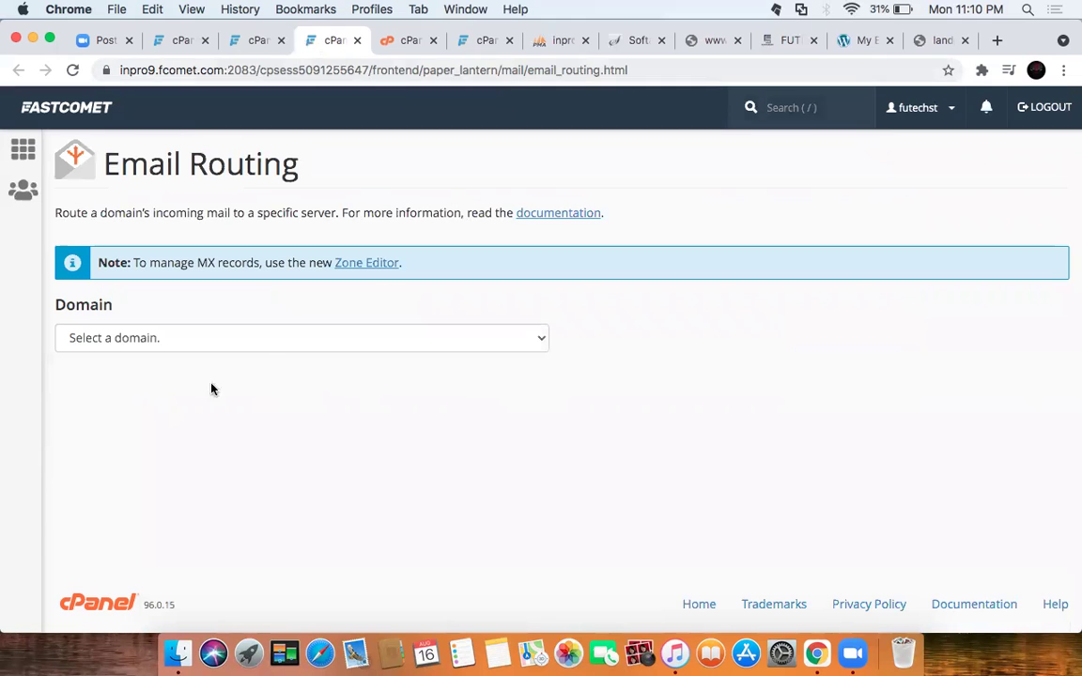
# Step: Select landedge.org in Email Routing and confirm it is set to Local Mail Exchanger
pyautogui.click(266, 340)
pyautogui.click(257, 387)
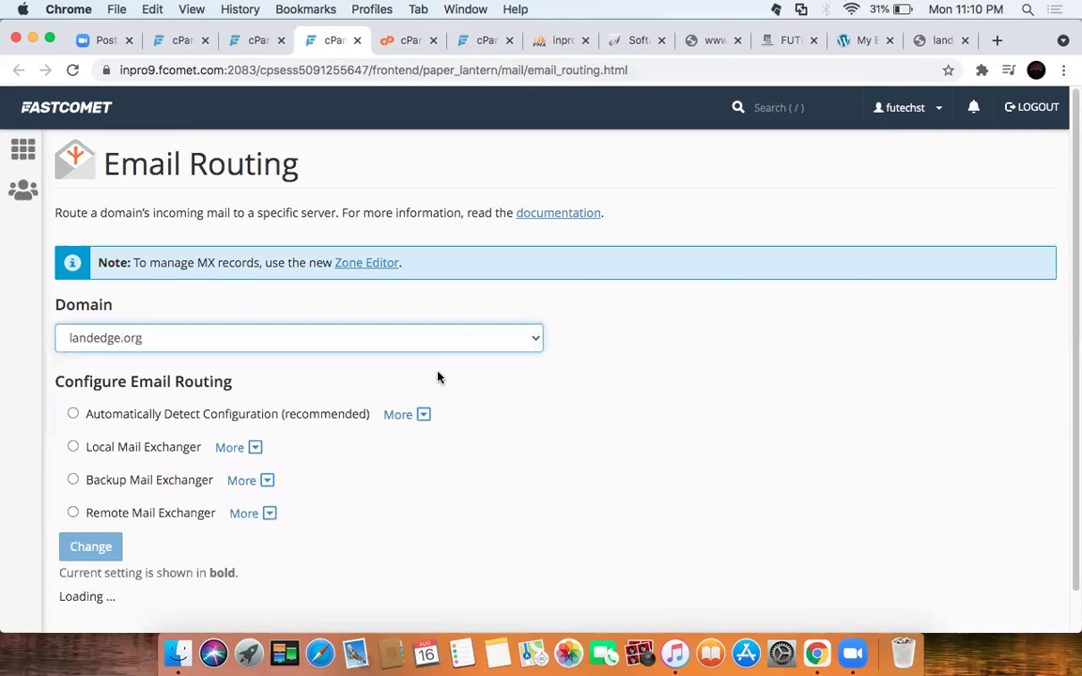
pyautogui.scroll(-1, 317, 406)
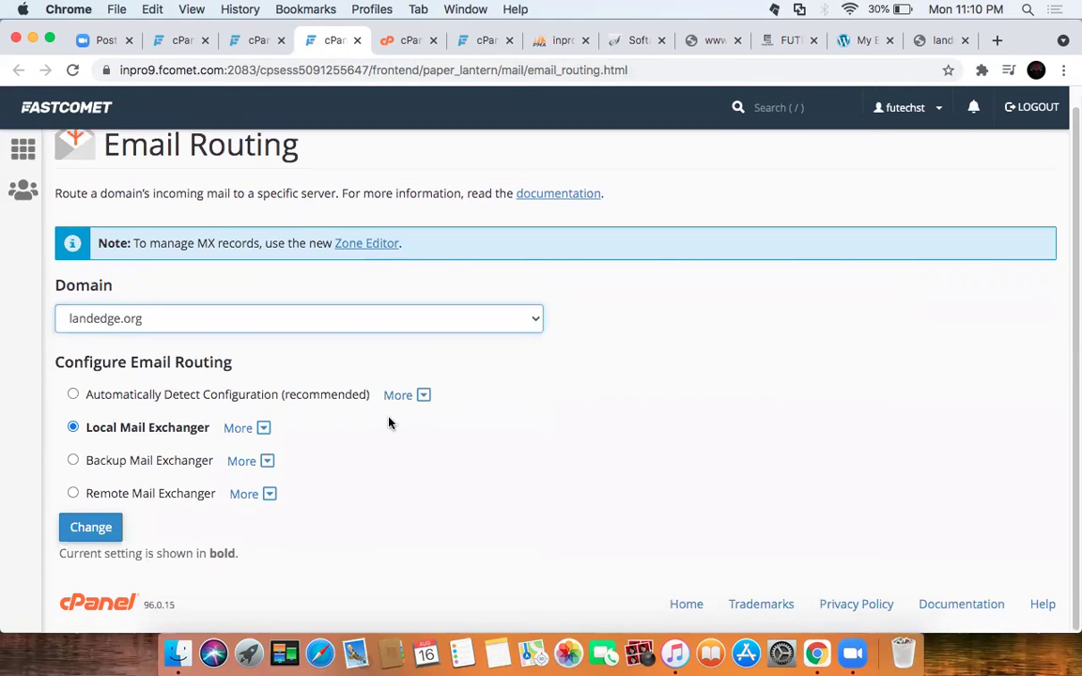
pyautogui.scroll(1, 583, 437)
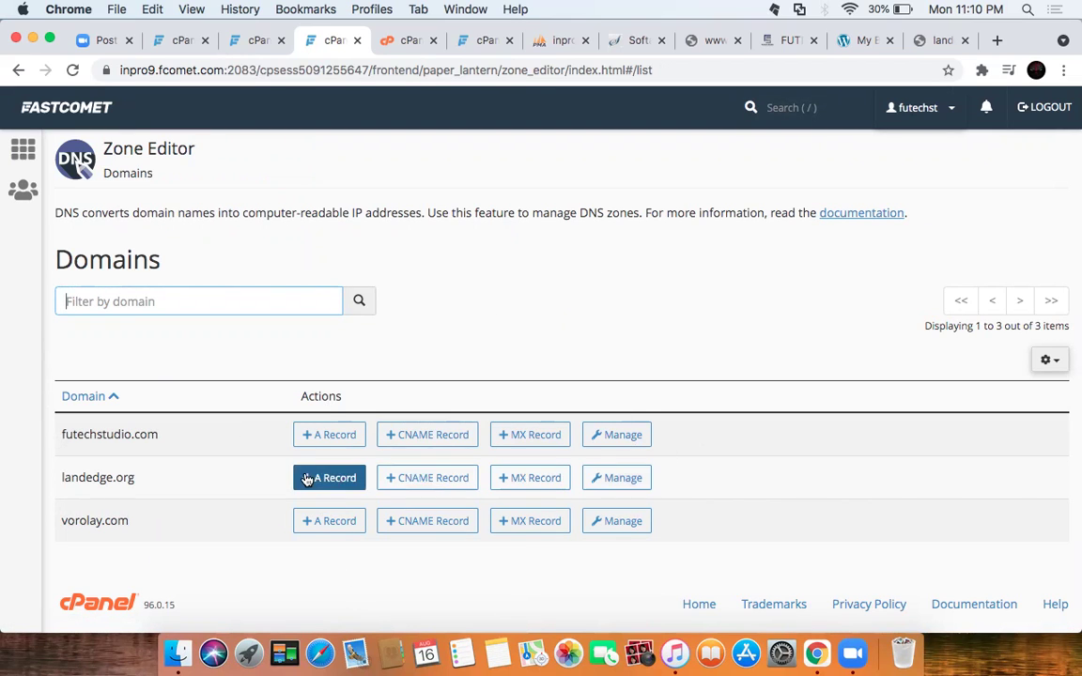
# Step: Review landedge.org's zone records, then return to the Zone Editor domain list
pyautogui.click(616, 481)
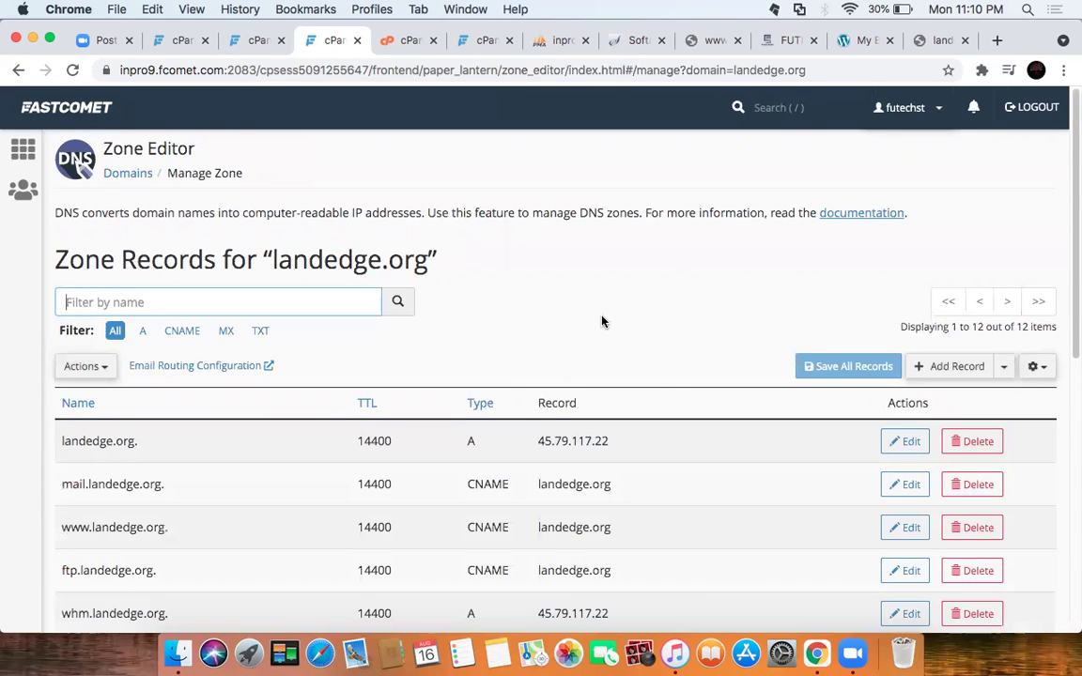
pyautogui.scroll(-5, 602, 319)
pyautogui.scroll(5, 761, 282)
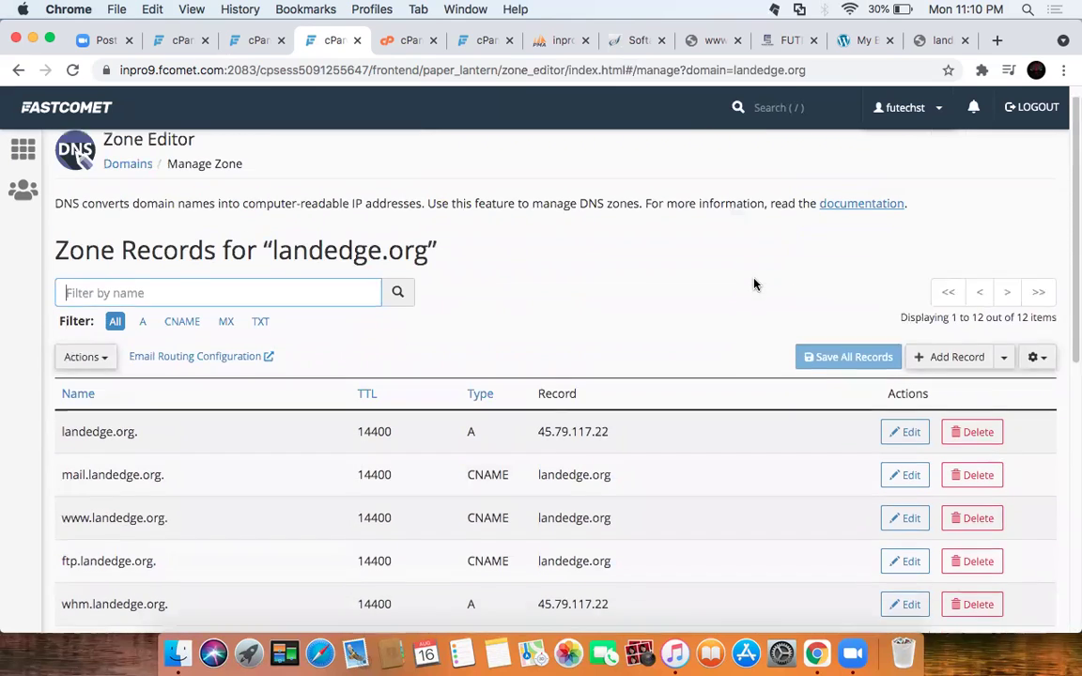
pyautogui.click(251, 39)
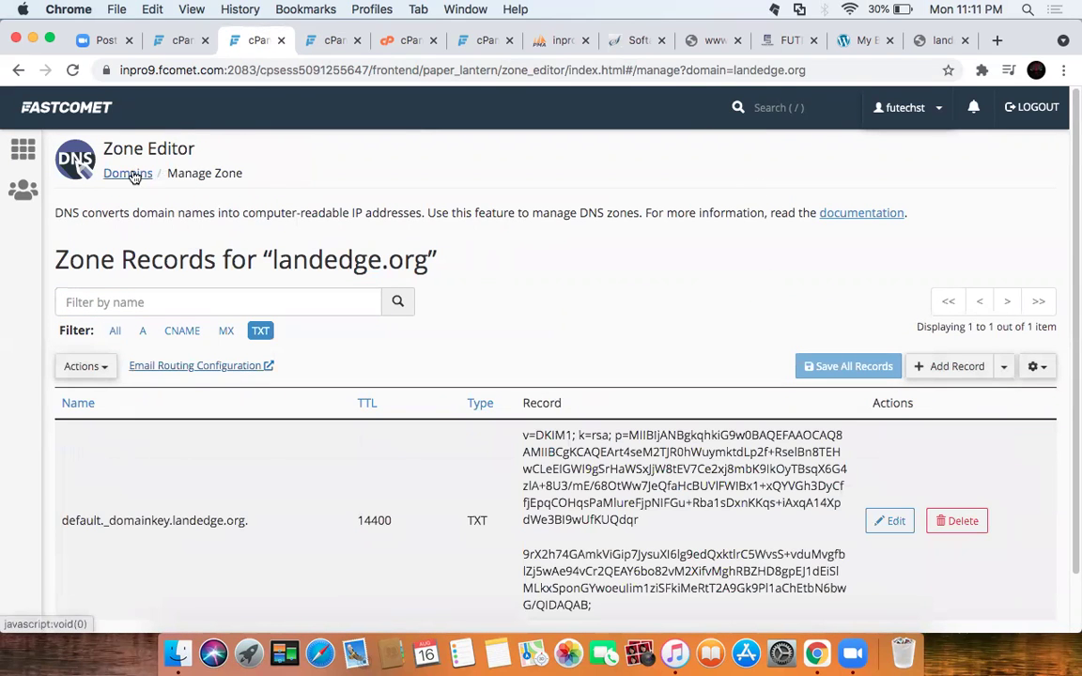
pyautogui.click(127, 173)
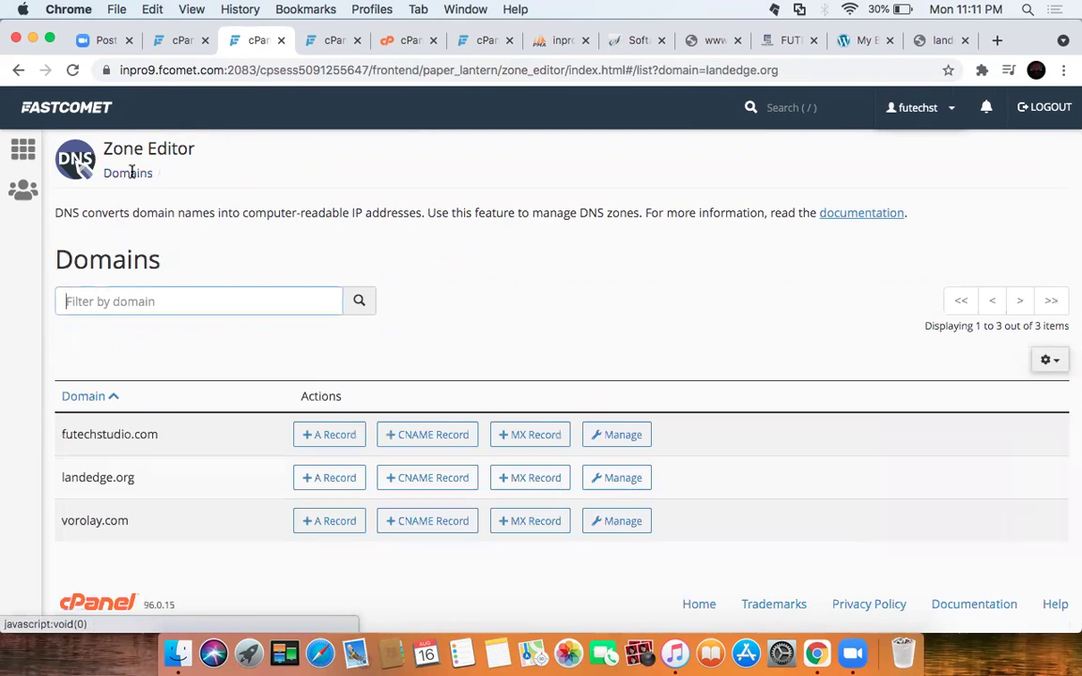
# Step: Copy the landedge.org domain name and load it in the other tab's address bar
pyautogui.doubleClick(106, 476)
pyautogui.rightClick(114, 474)
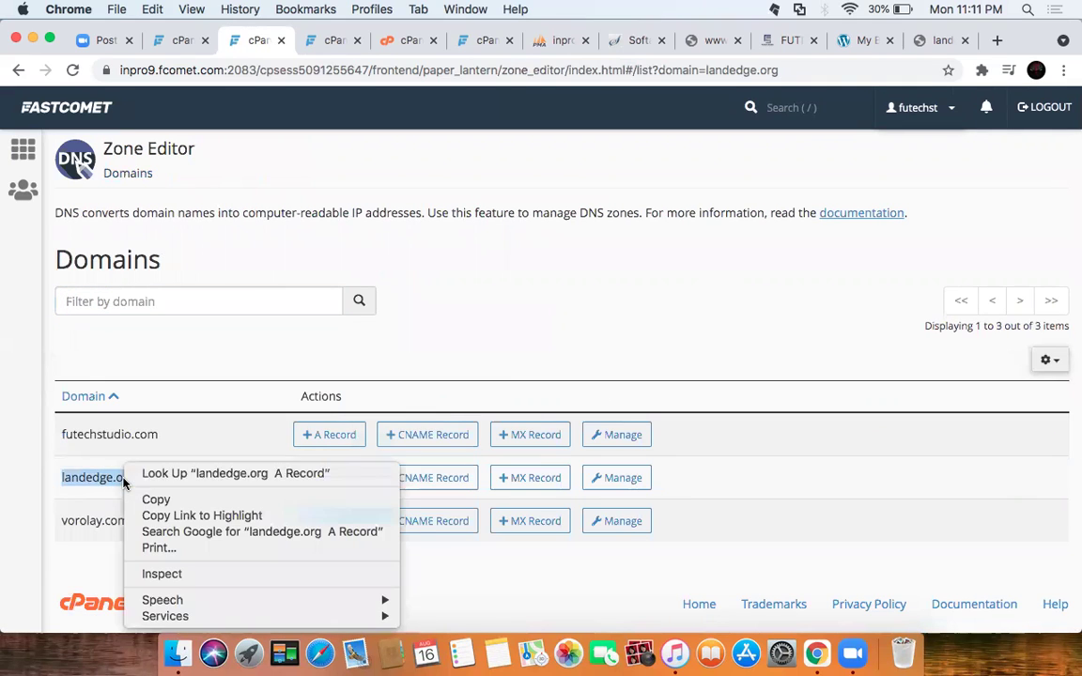
pyautogui.click(120, 498)
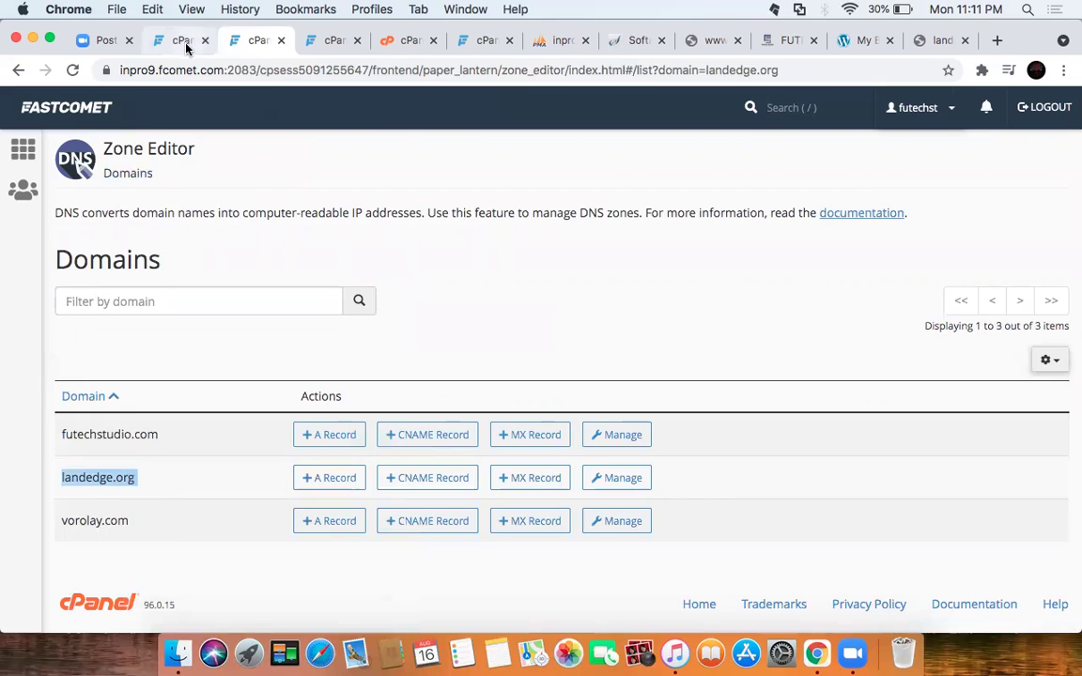
pyautogui.click(184, 40)
pyautogui.click(264, 71)
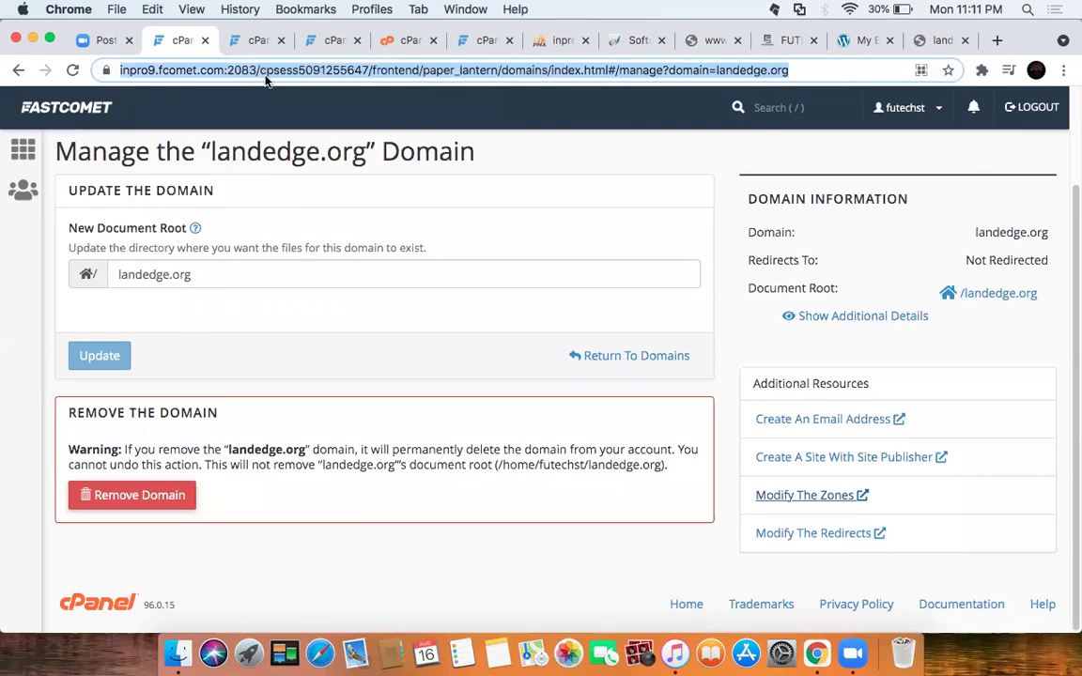
pyautogui.press('super+v')
pyautogui.press('Return')
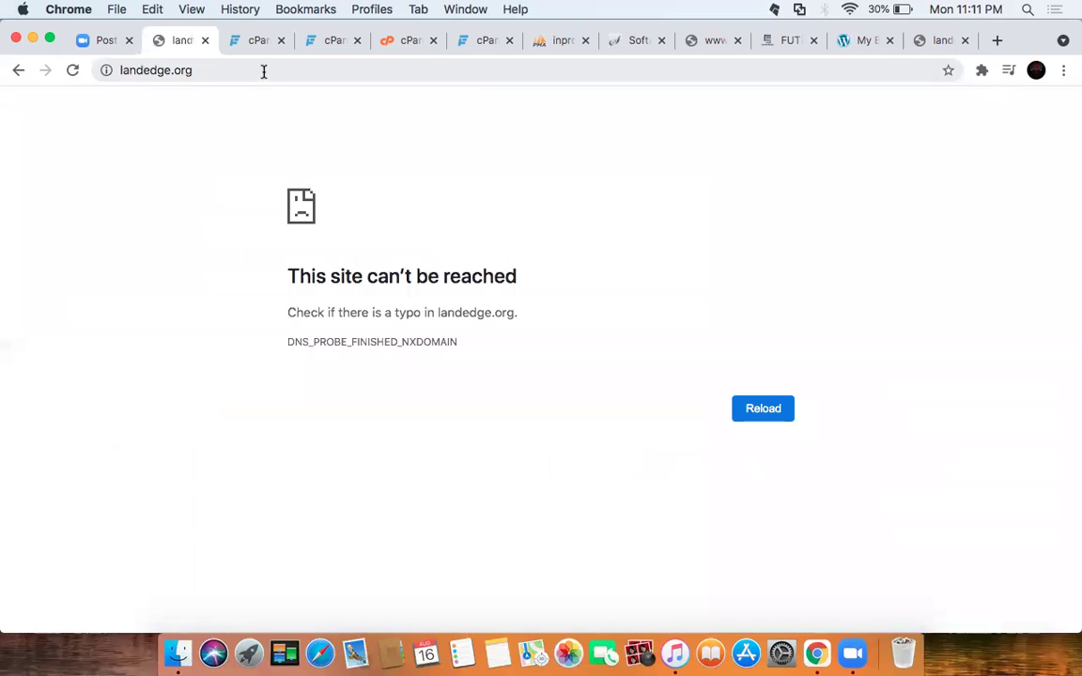
# Step: Highlight landedge.org's 'This site can't be reached' heading and the DNS_PROBE_FINISHED_NXDOMAIN error code
pyautogui.moveTo(287, 276); pyautogui.dragTo(518, 276)
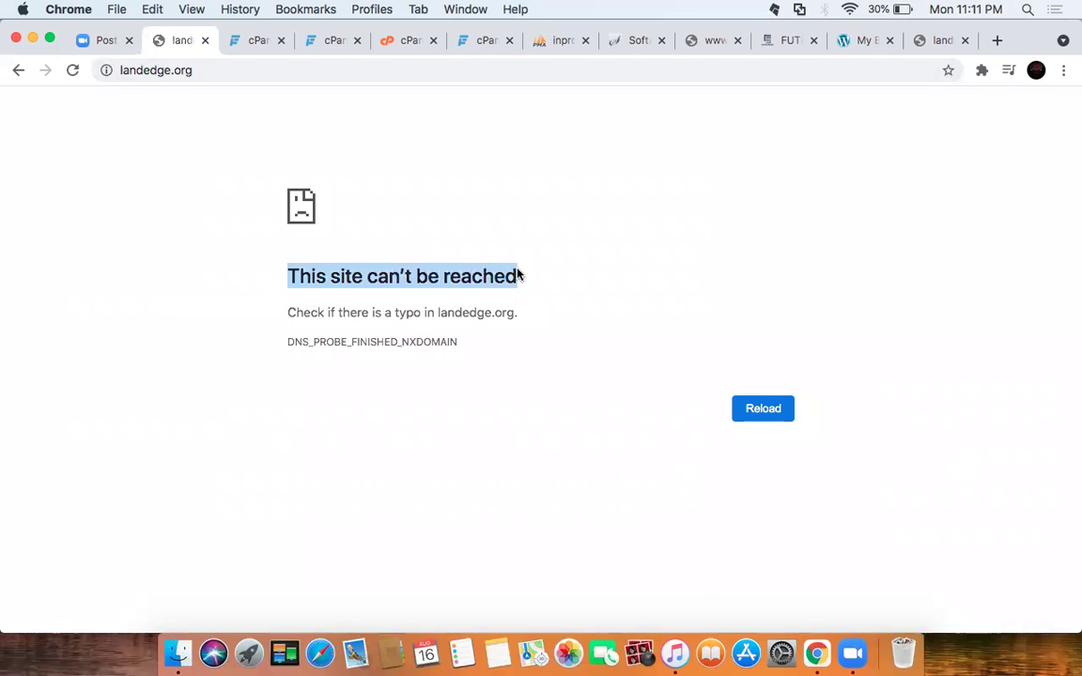
pyautogui.click(199, 69)
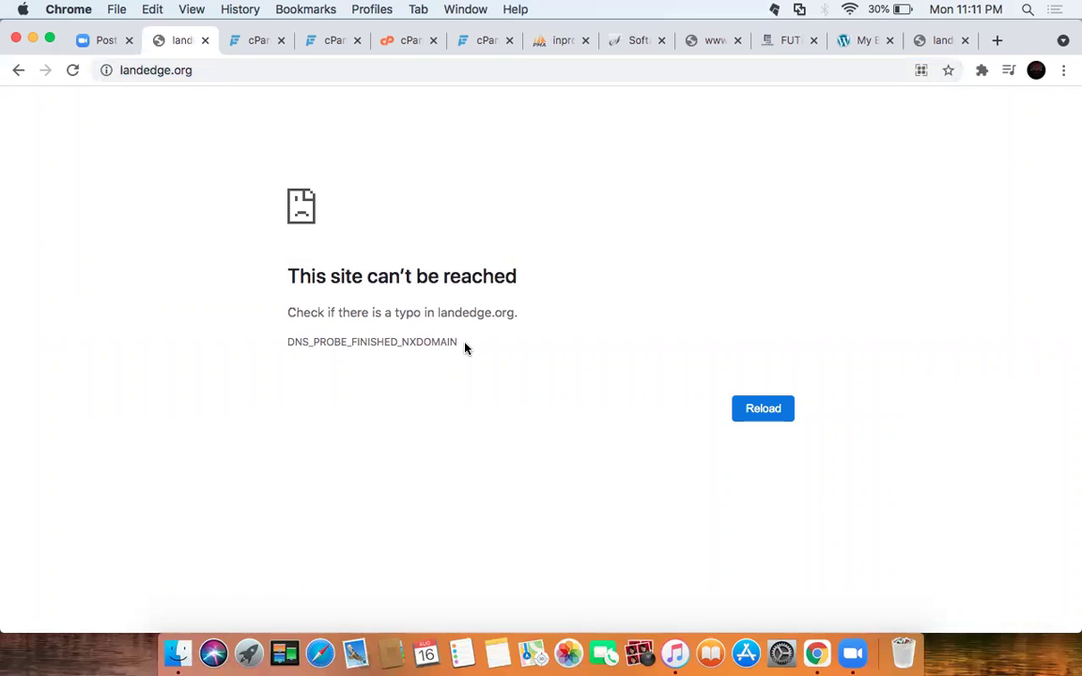
pyautogui.moveTo(464, 346); pyautogui.dragTo(262, 350)
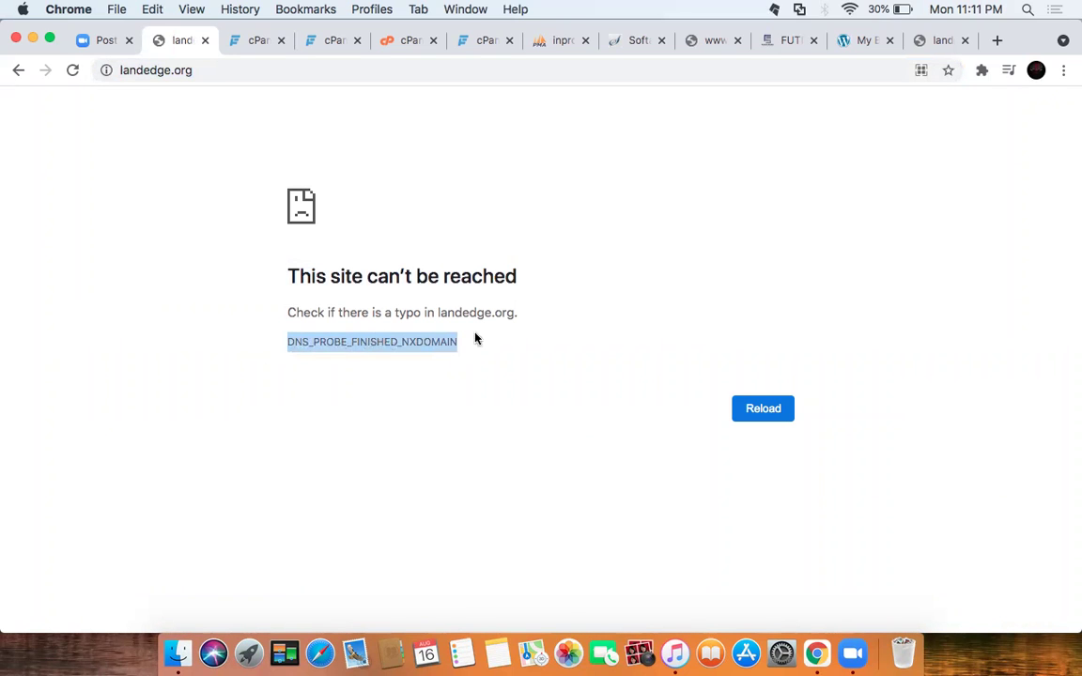
# Step: Close the landedge.org error tab and return to the Zone Editor domain list
pyautogui.click(241, 46)
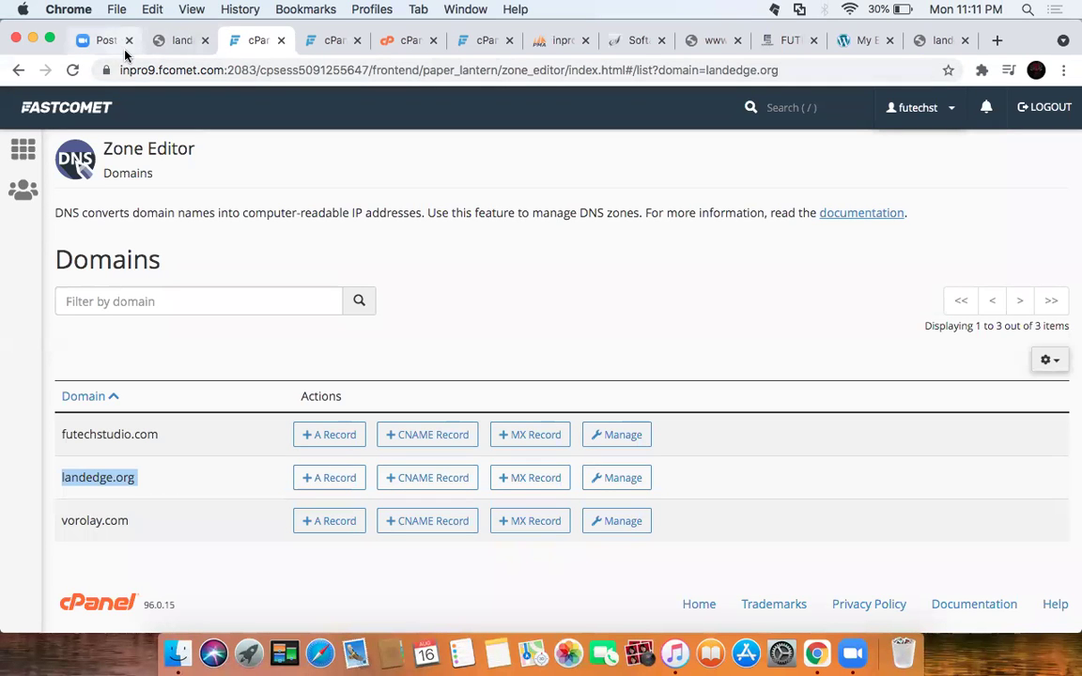
pyautogui.click(160, 42)
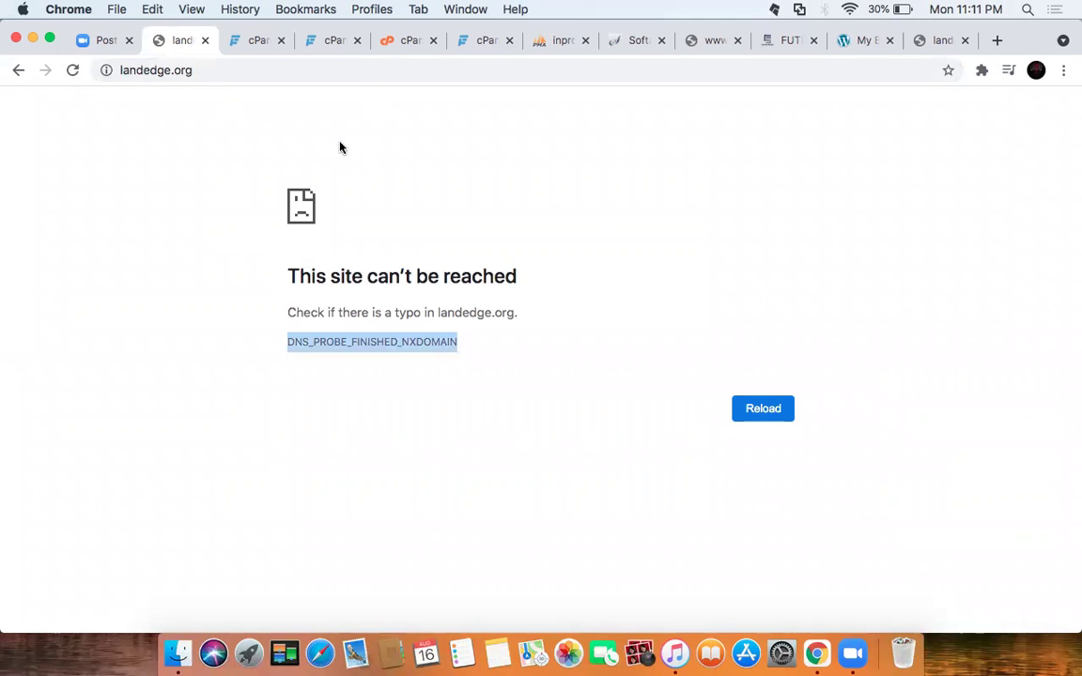
pyautogui.click(203, 42)
pyautogui.click(263, 42)
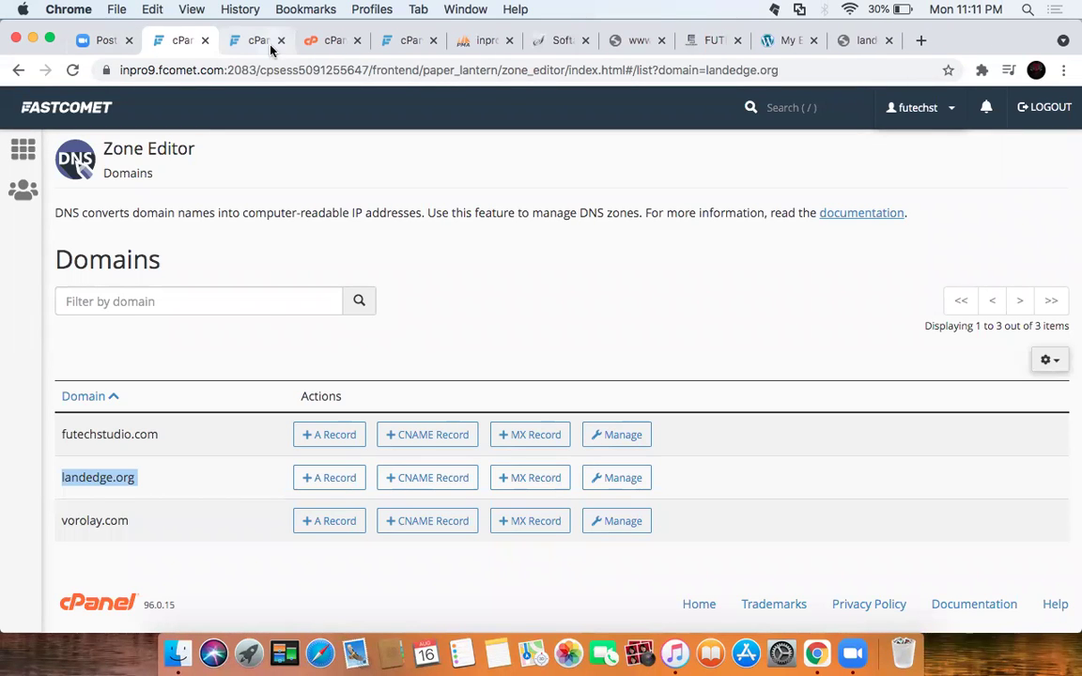
pyautogui.click(319, 39)
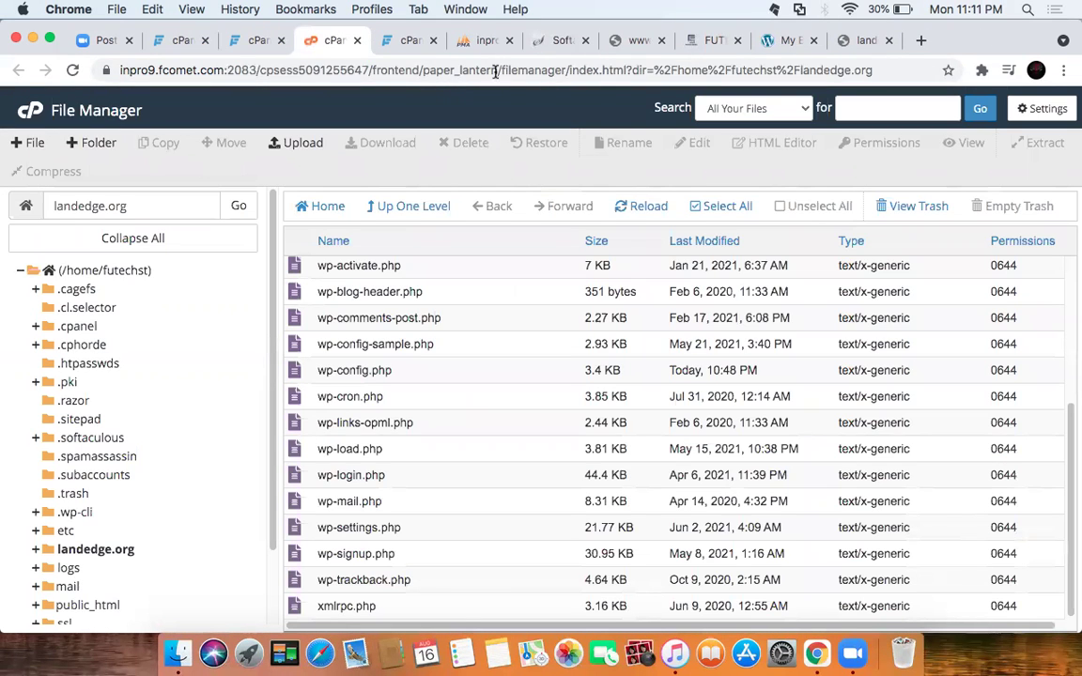
pyautogui.click(402, 41)
pyautogui.click(468, 76)
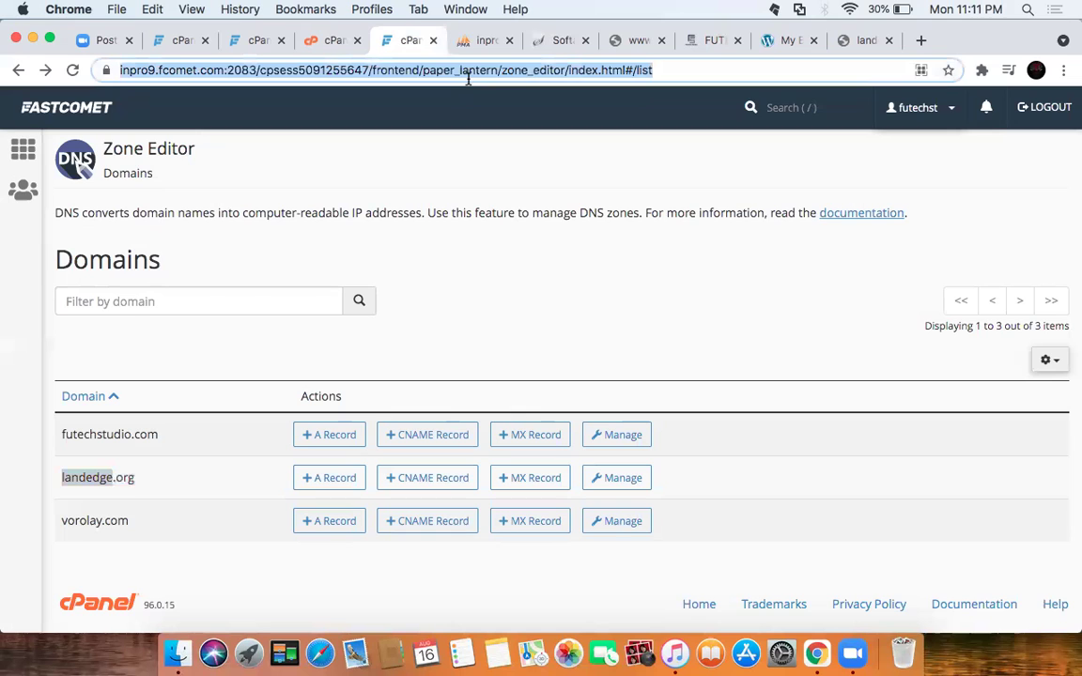
# Step: Sign in at vorolay.com/wp-admin using the saved admin credentials
pyautogui.write('vorolay.com')
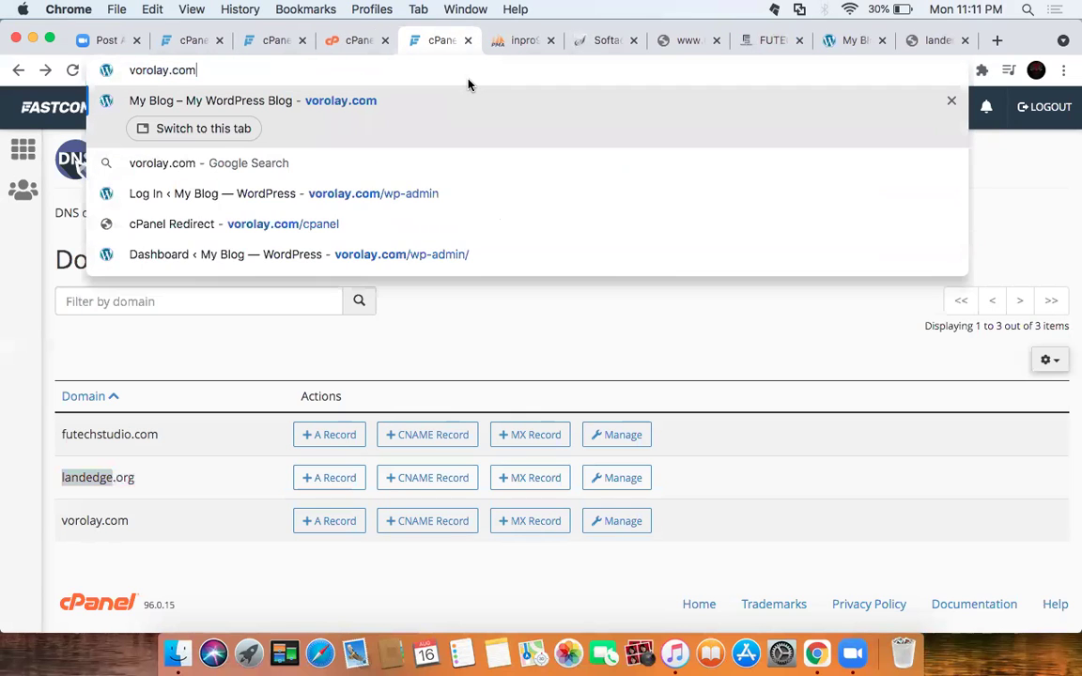
pyautogui.write('/w')
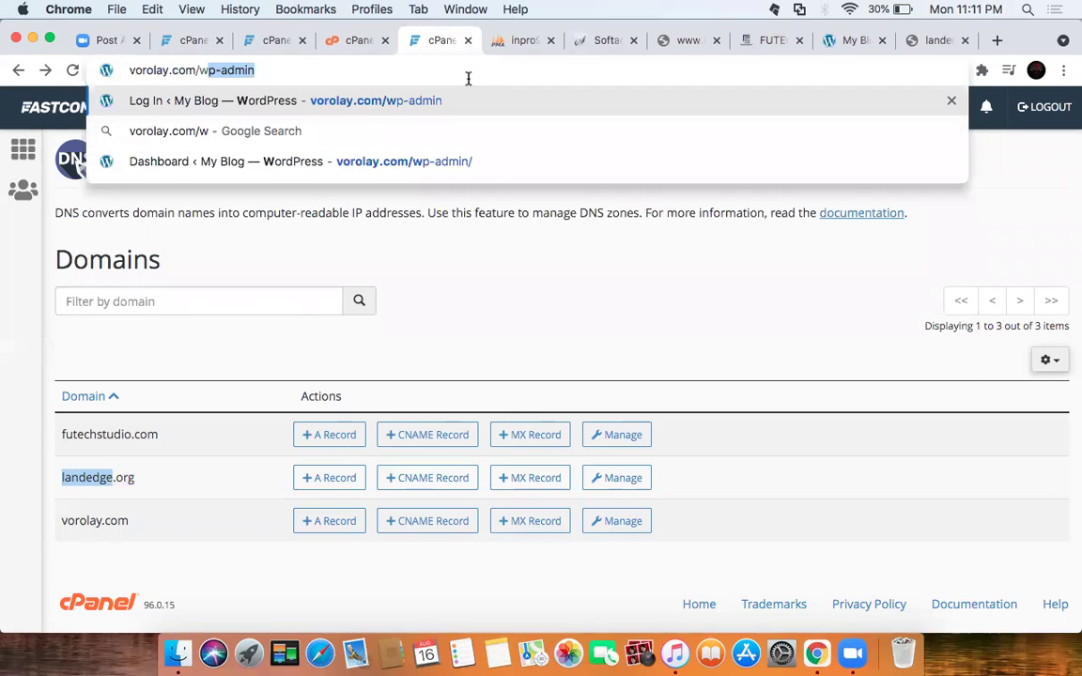
pyautogui.press('Return')
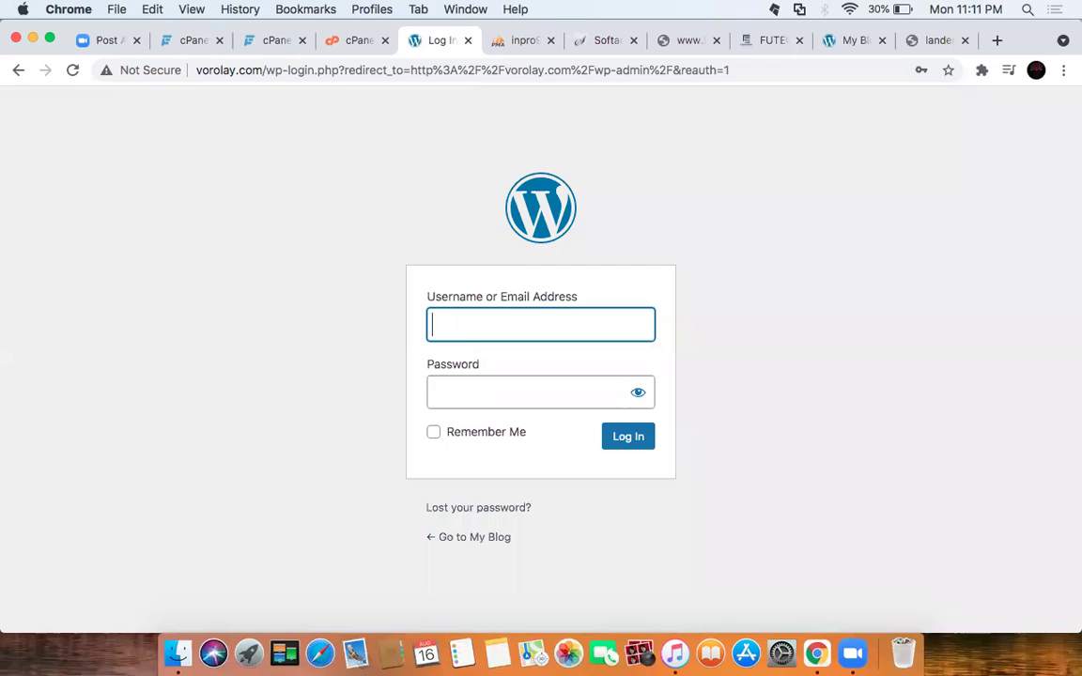
pyautogui.write('admi')
pyautogui.press('Down')
pyautogui.press('Return')
pyautogui.press('Return')
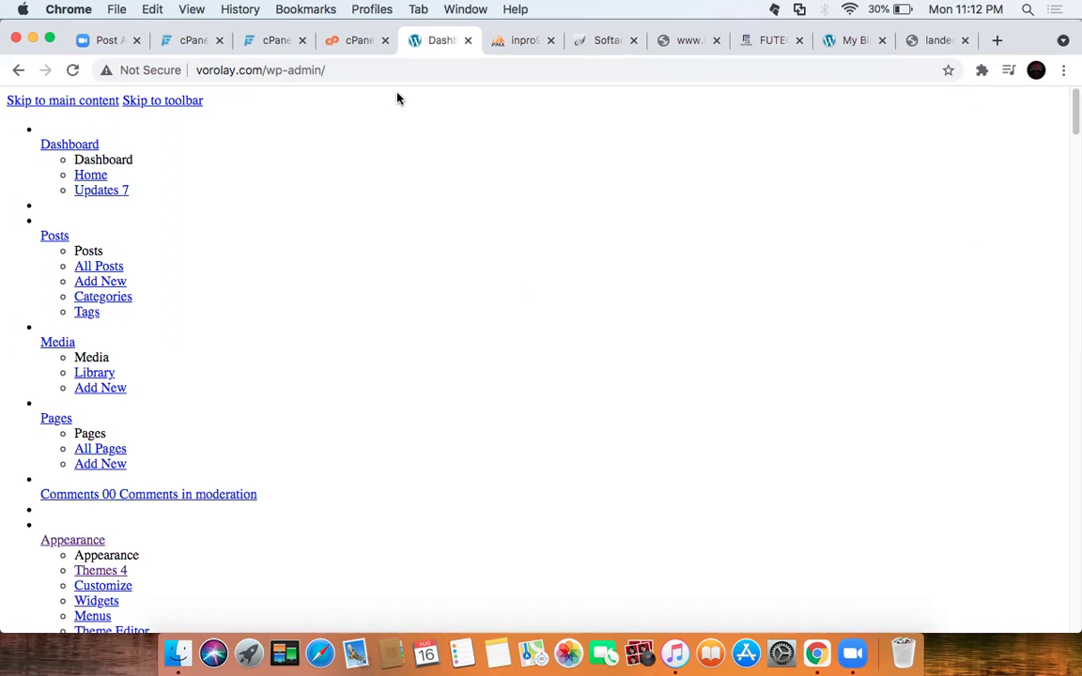
# Step: Reload the vorolay.com WordPress dashboard and scroll through it
pyautogui.click(73, 71)
pyautogui.scroll(-1, 155, 151)
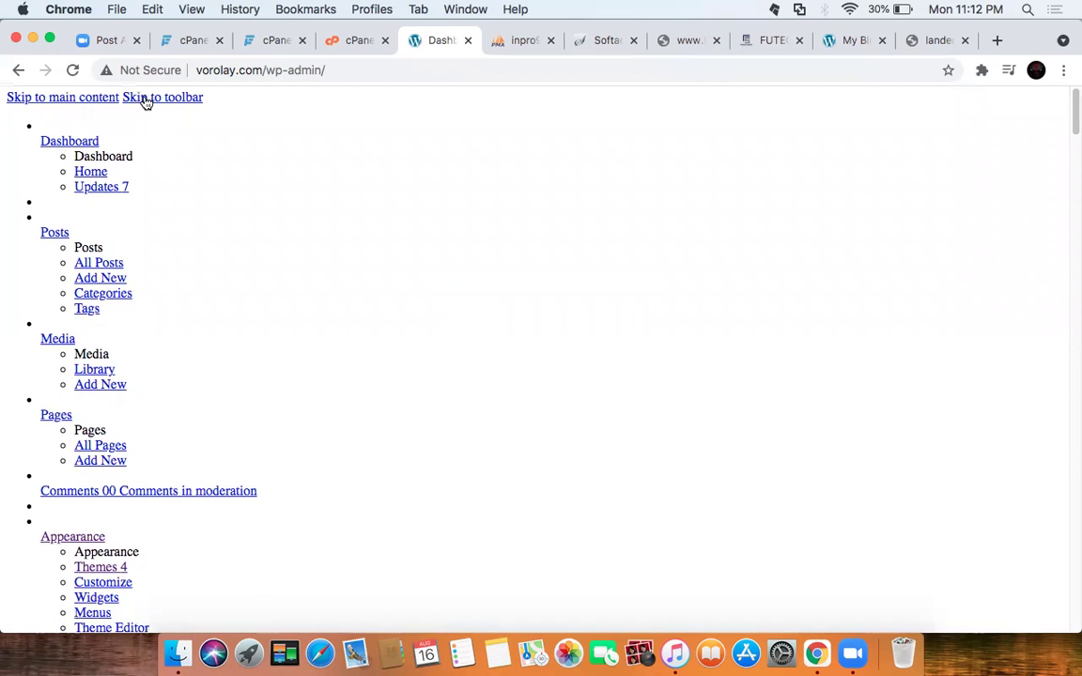
pyautogui.click(146, 99)
pyautogui.scroll(-10, 423, 208)
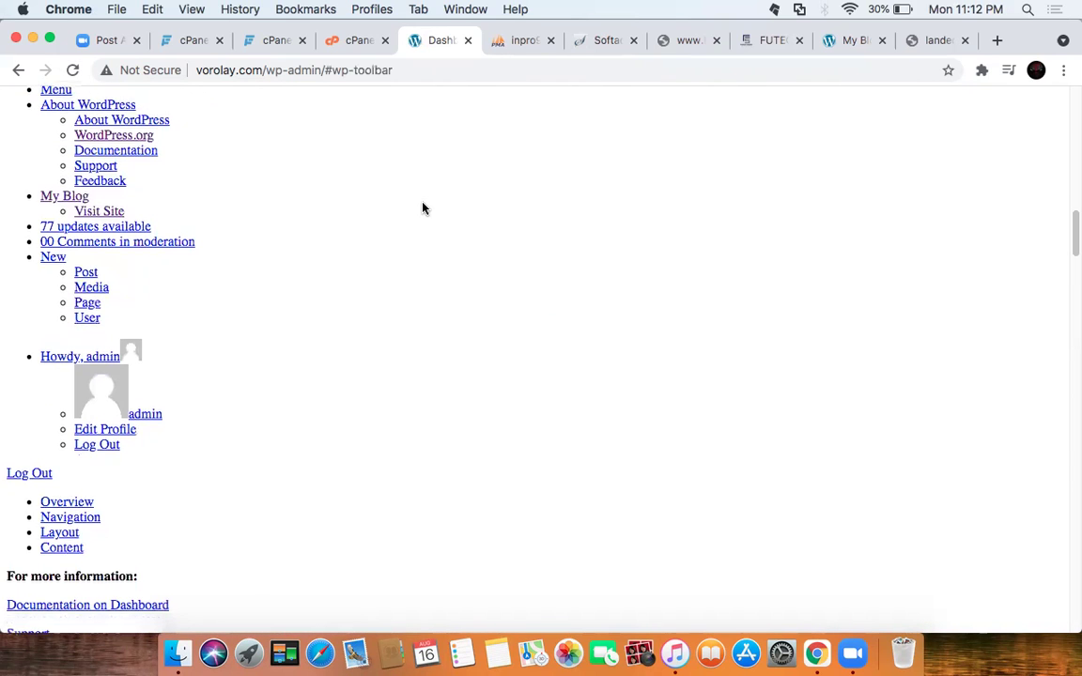
pyautogui.scroll(-8, 423, 208)
pyautogui.scroll(12, 423, 208)
pyautogui.scroll(5, 423, 208)
pyautogui.scroll(-10, 423, 207)
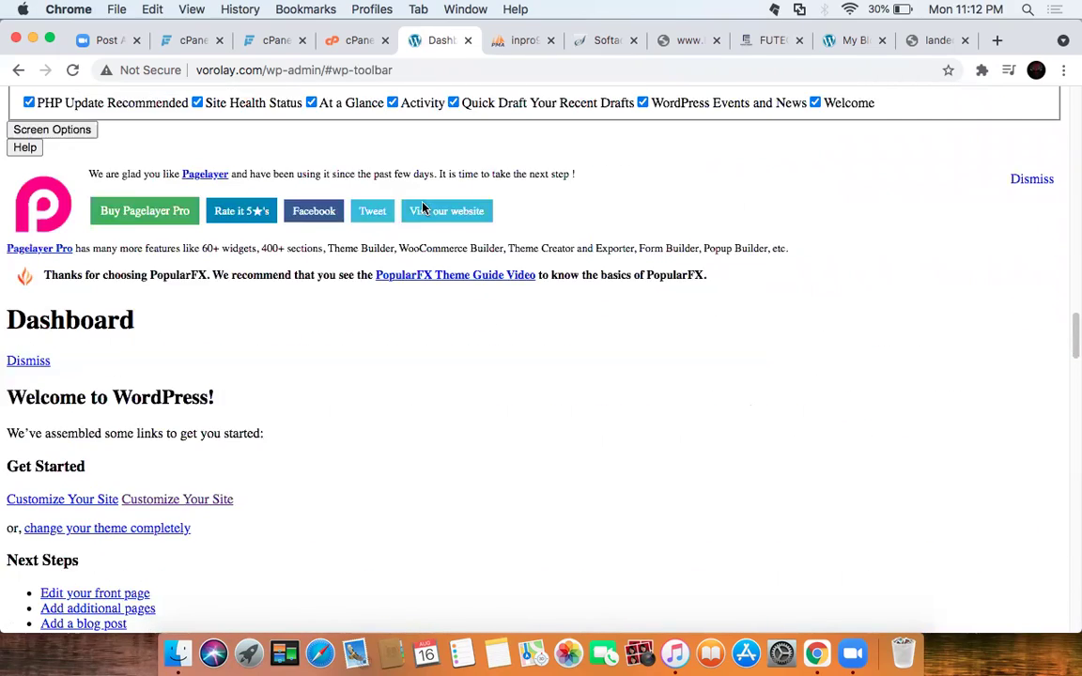
pyautogui.scroll(-5, 422, 208)
# Step: Trim the address to vorolay.com and load the My Blog home page
pyautogui.click(414, 72)
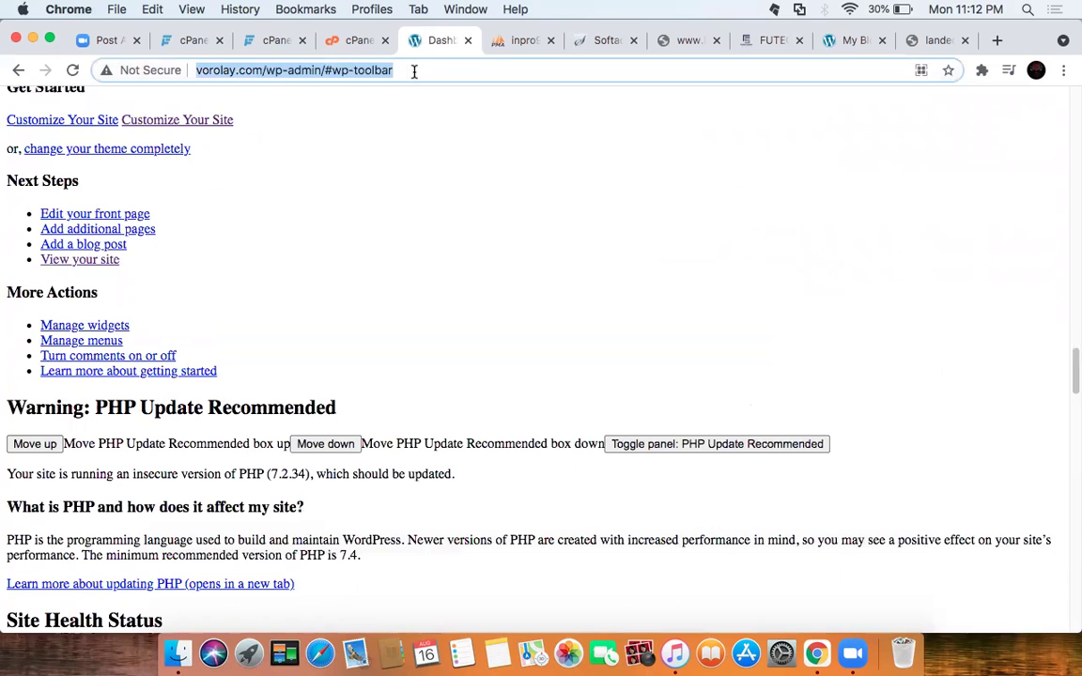
pyautogui.click(415, 72)
pyautogui.press('BackSpace')
pyautogui.press('BackSpace')
pyautogui.press('BackSpace')
pyautogui.press('BackSpace')
pyautogui.press('BackSpace')
pyautogui.press('BackSpace')
pyautogui.press('BackSpace')
pyautogui.press('BackSpace')
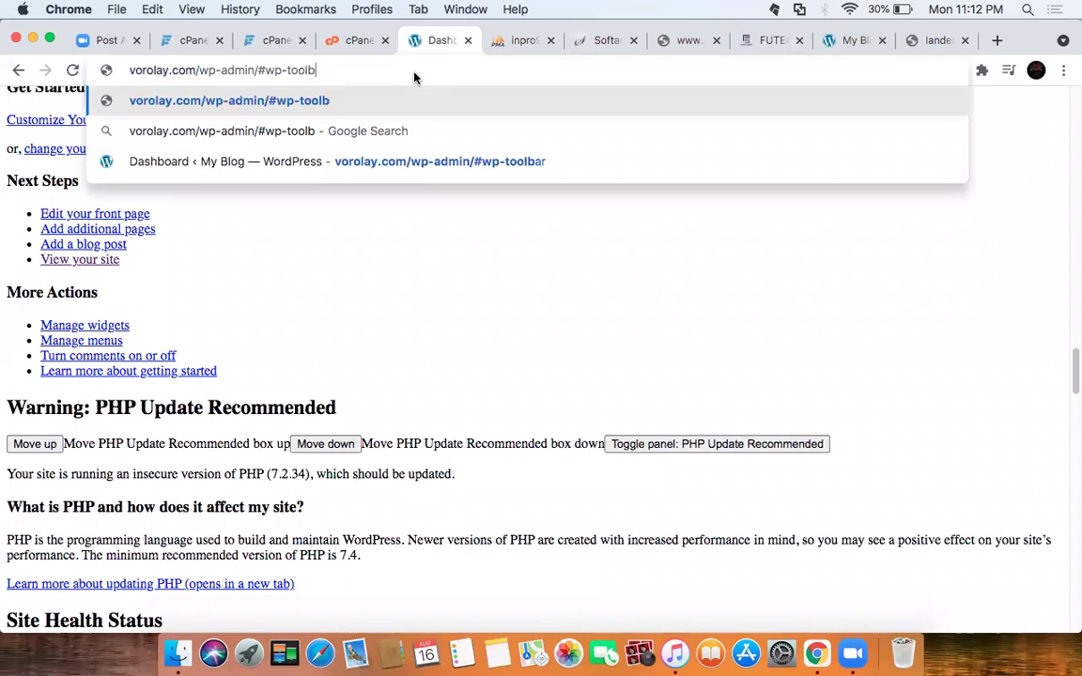
pyautogui.press('BackSpace')
pyautogui.press('BackSpace')
pyautogui.press('BackSpace')
pyautogui.press('BackSpace')
pyautogui.press('BackSpace')
pyautogui.press('BackSpace')
pyautogui.press('BackSpace')
pyautogui.press('BackSpace')
pyautogui.press('BackSpace')
pyautogui.press('BackSpace')
pyautogui.press('BackSpace')
pyautogui.press('BackSpace')
pyautogui.press('BackSpace')
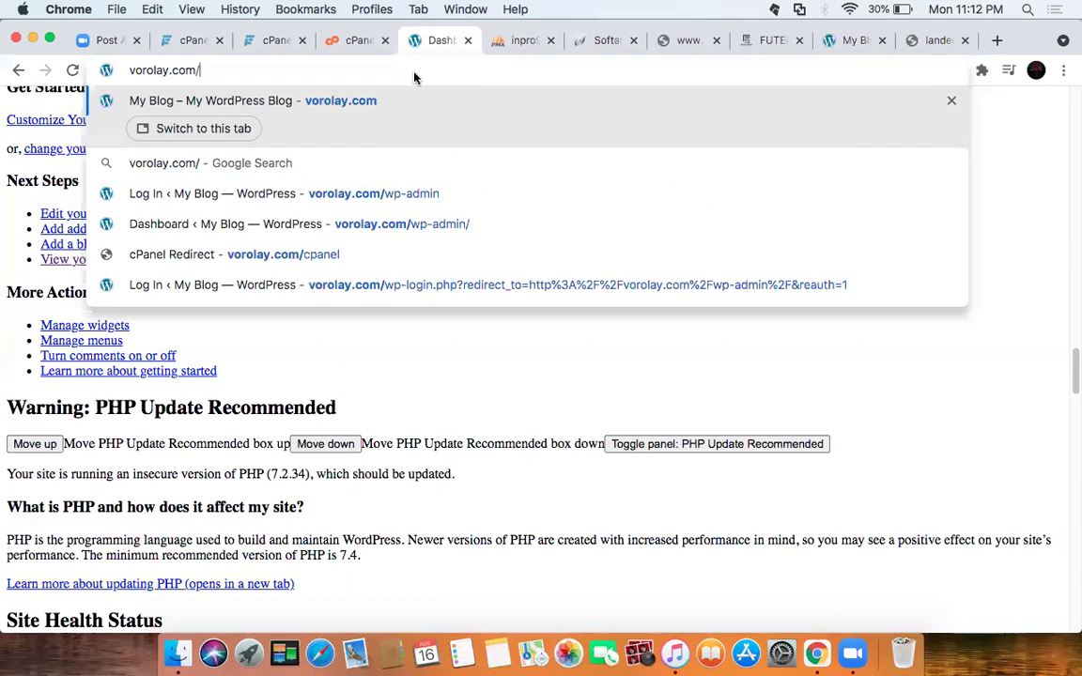
pyautogui.press('Return')
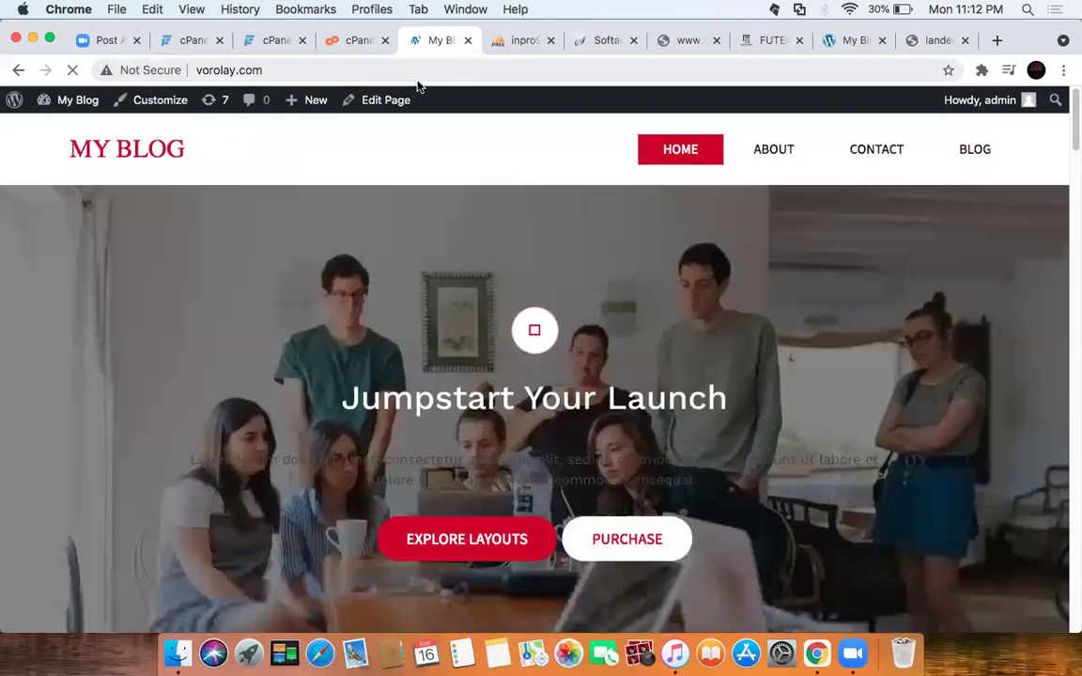
# Step: Scroll the vorolay.com home page, then load futechstudio.com in the Softaculous tab
pyautogui.scroll(-15, 480, 299)
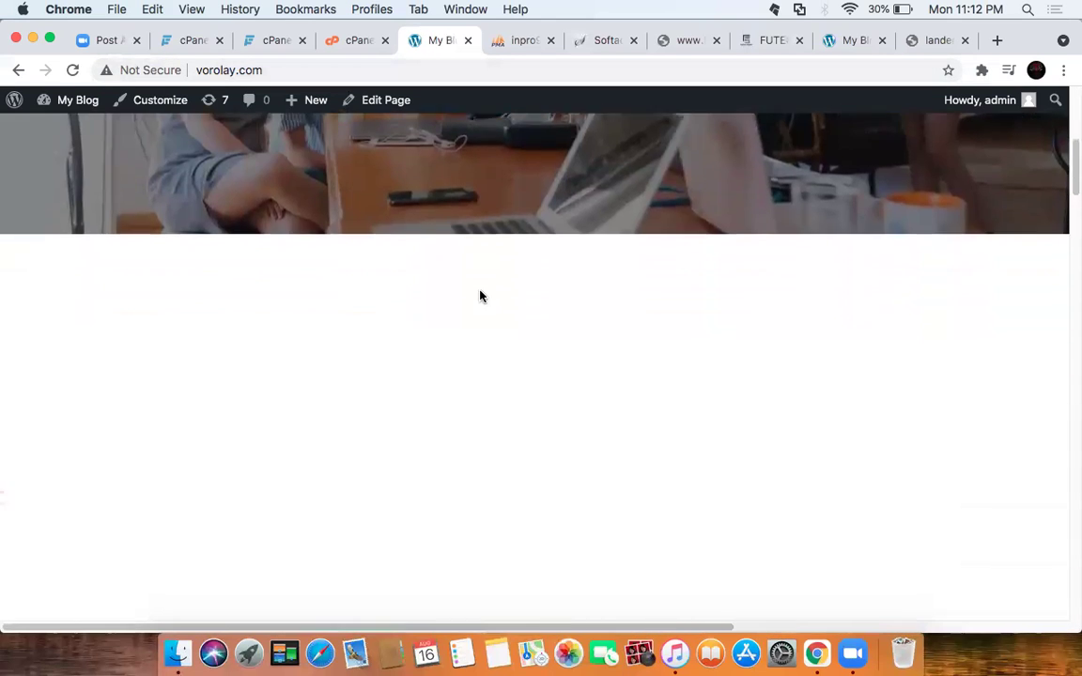
pyautogui.scroll(-10, 480, 298)
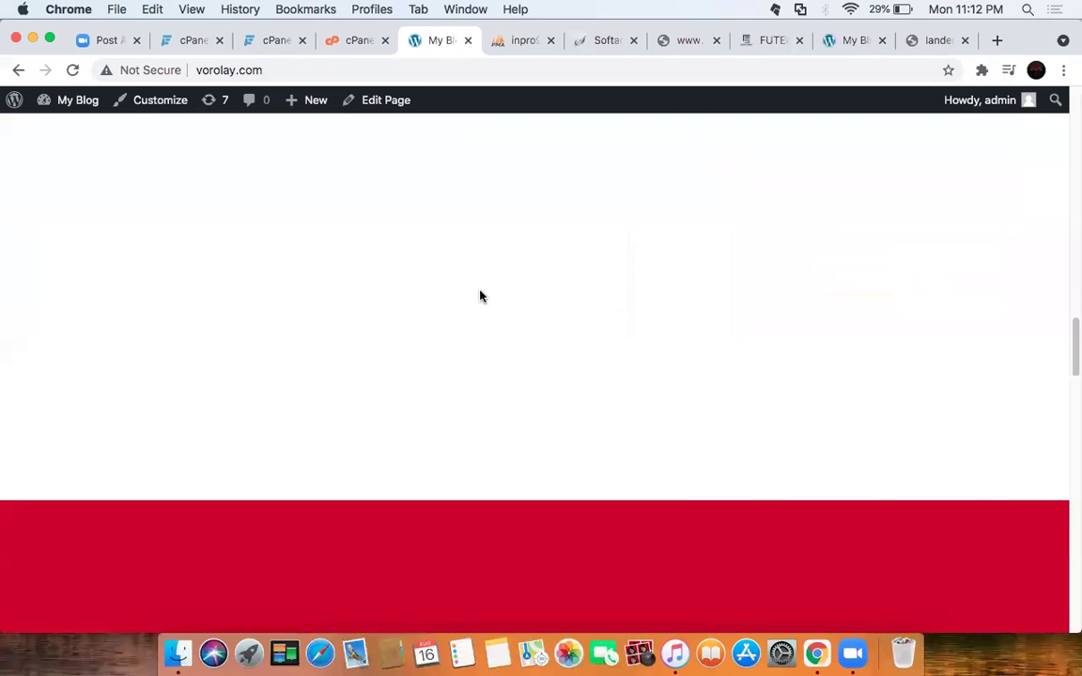
pyautogui.scroll(-15, 480, 297)
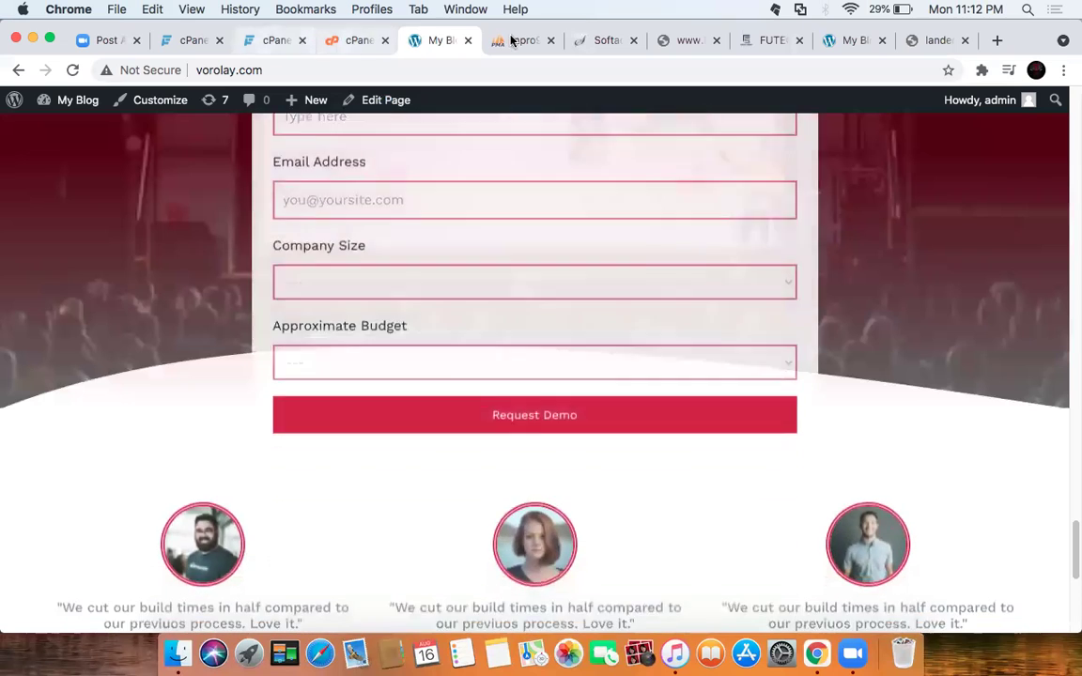
pyautogui.click(606, 41)
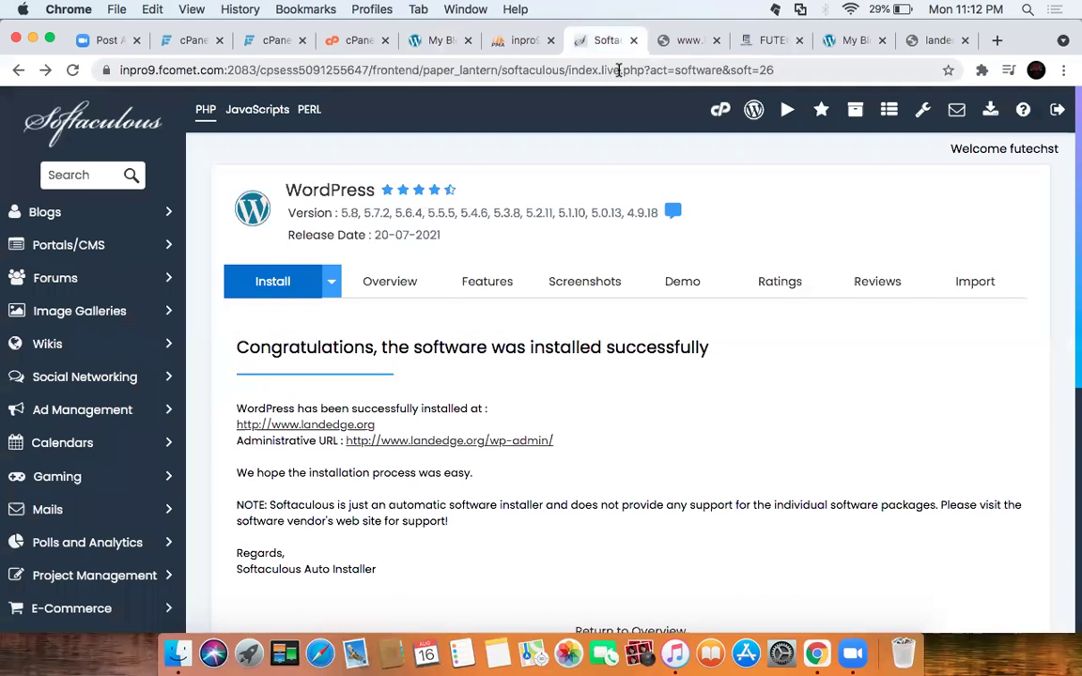
pyautogui.click(619, 70)
pyautogui.write('fut')
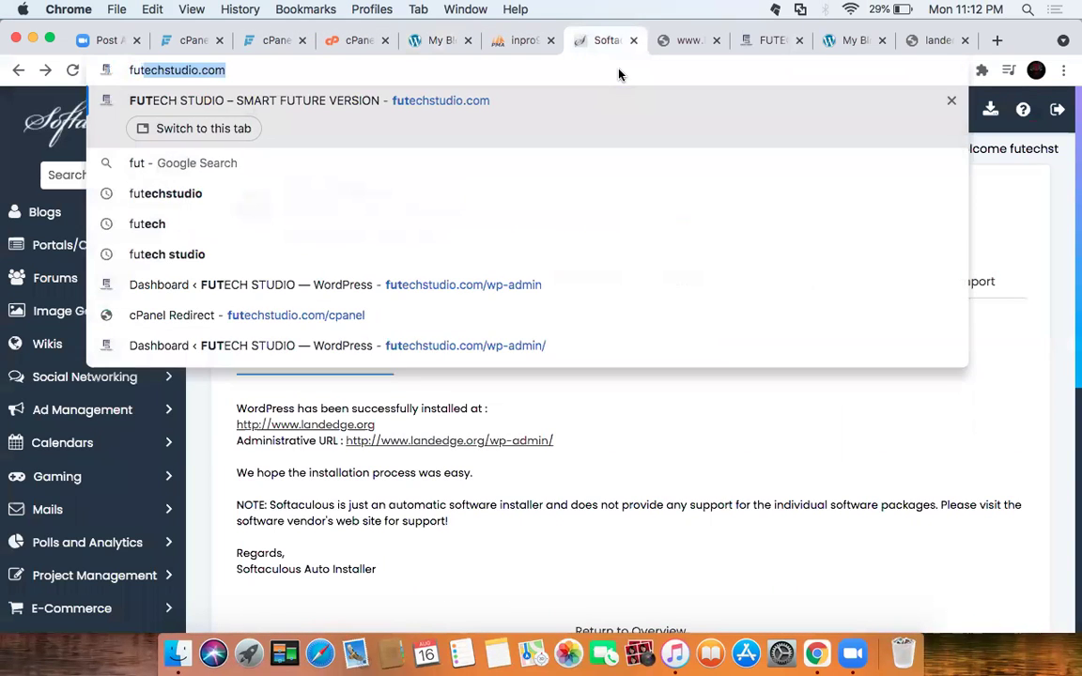
pyautogui.press('Return')
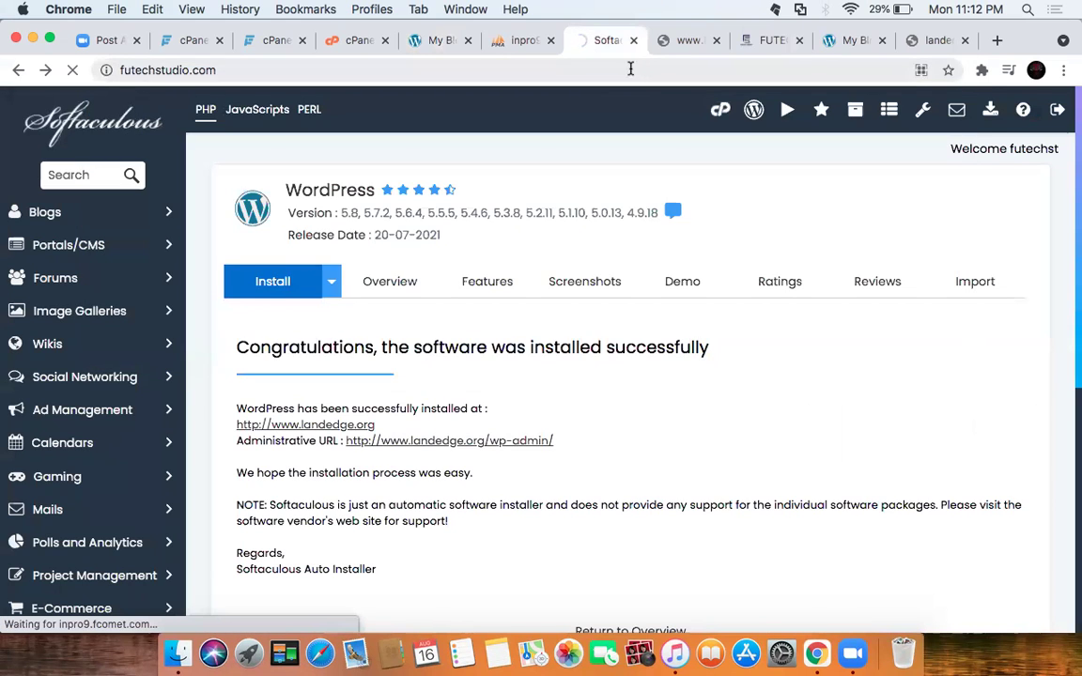
# Step: Close the landedge.org error tab, scroll futechstudio.com, and return to vorolay.com's My Blog
pyautogui.click(686, 40)
pyautogui.click(715, 41)
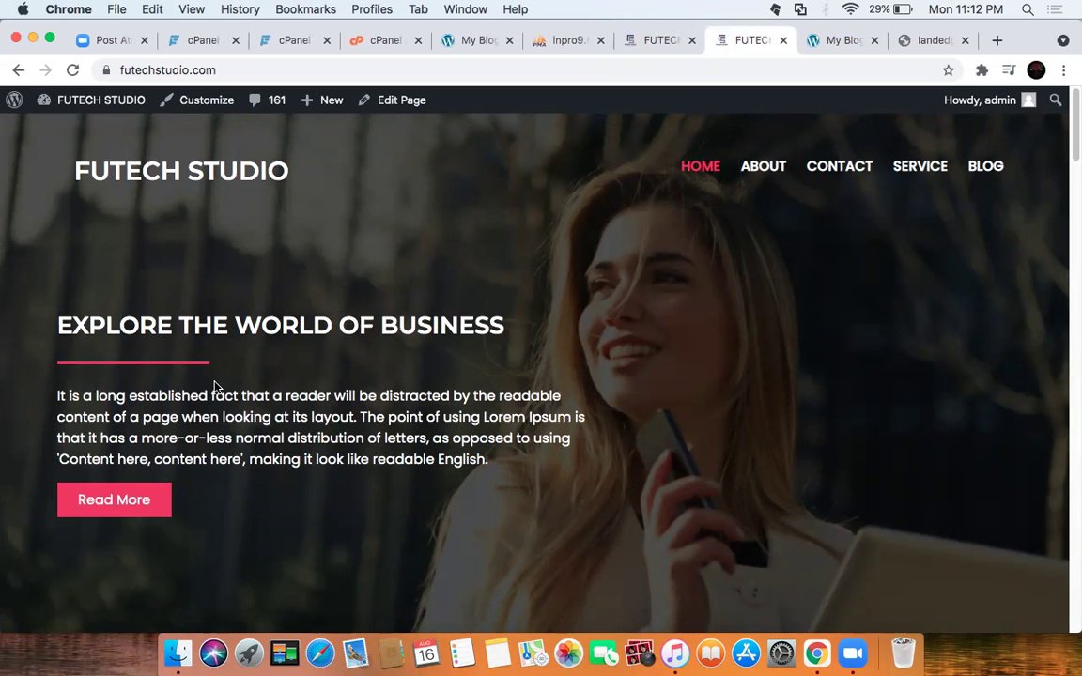
pyautogui.scroll(-10, 250, 352)
pyautogui.scroll(-20, 251, 351)
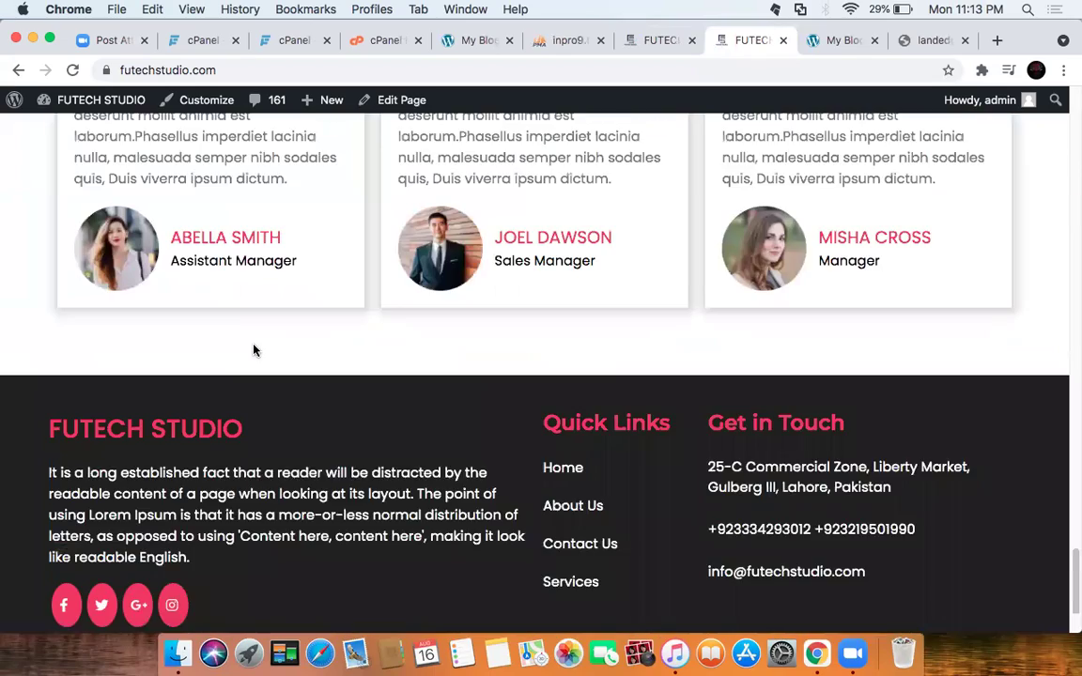
pyautogui.scroll(-2, 253, 350)
pyautogui.scroll(15, 252, 350)
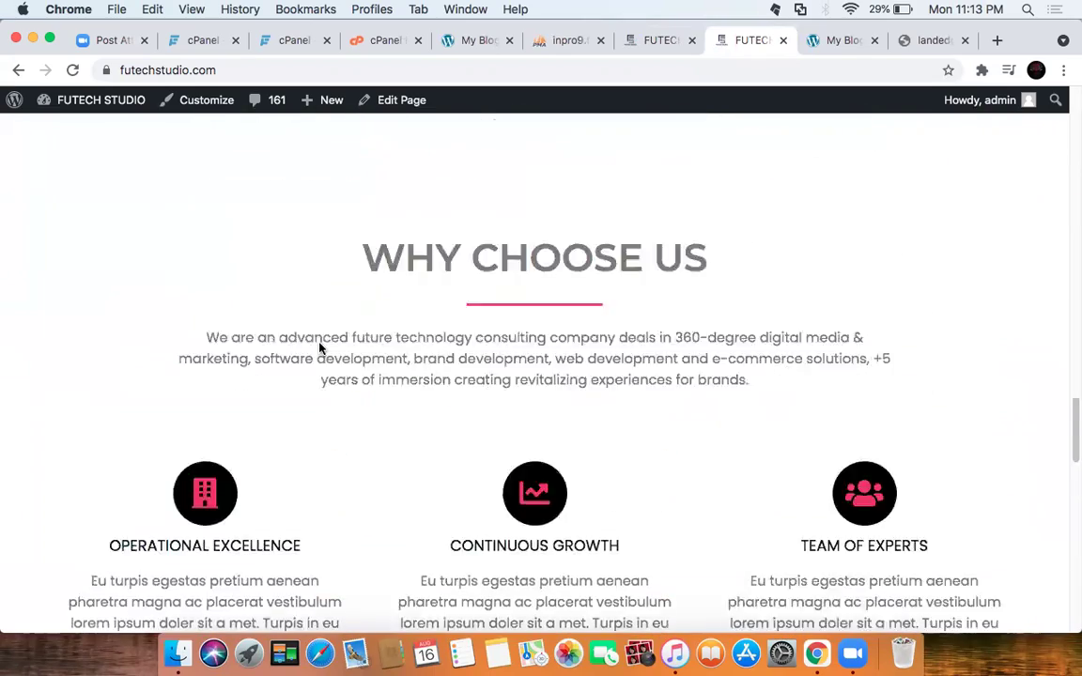
pyautogui.scroll(5, 319, 347)
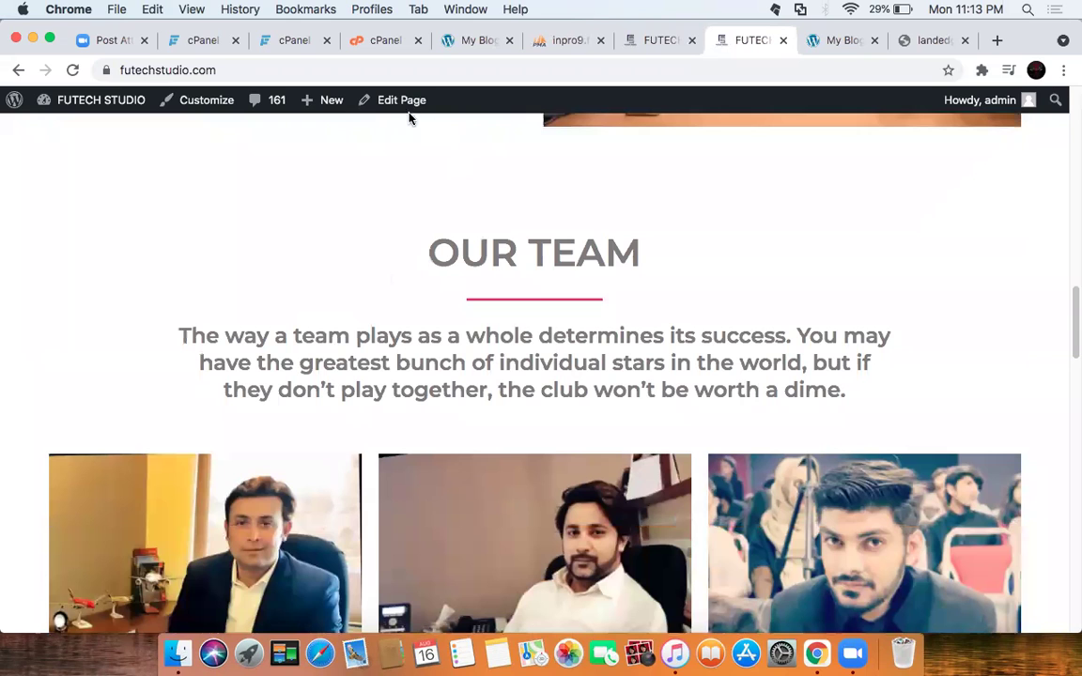
pyautogui.scroll(-1, 655, 245)
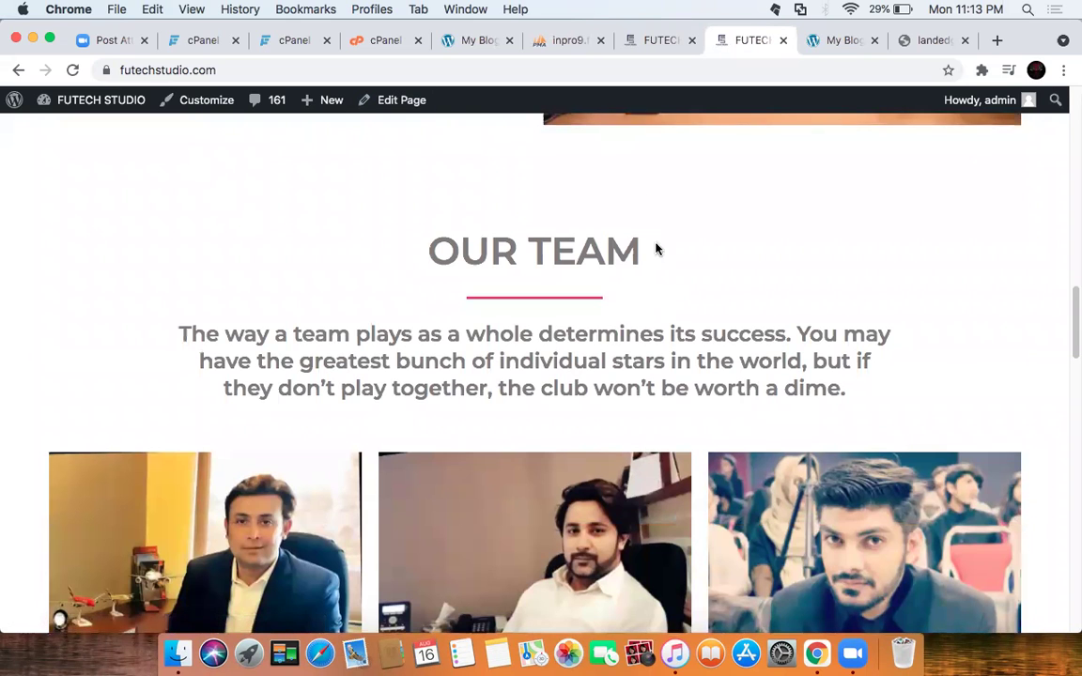
pyautogui.click(829, 41)
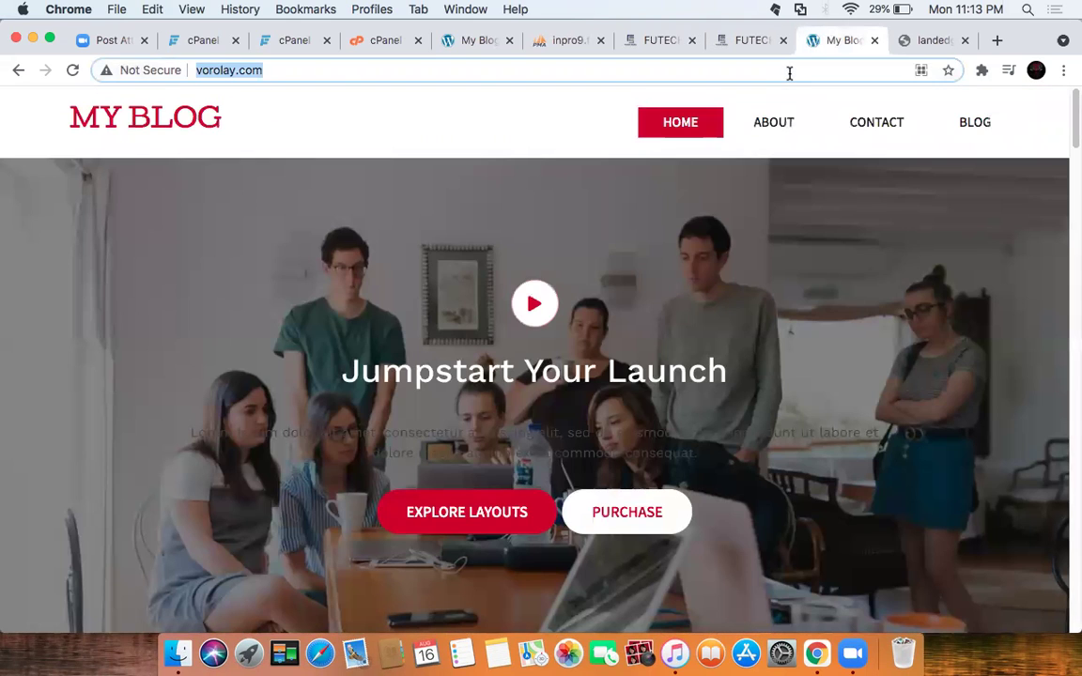